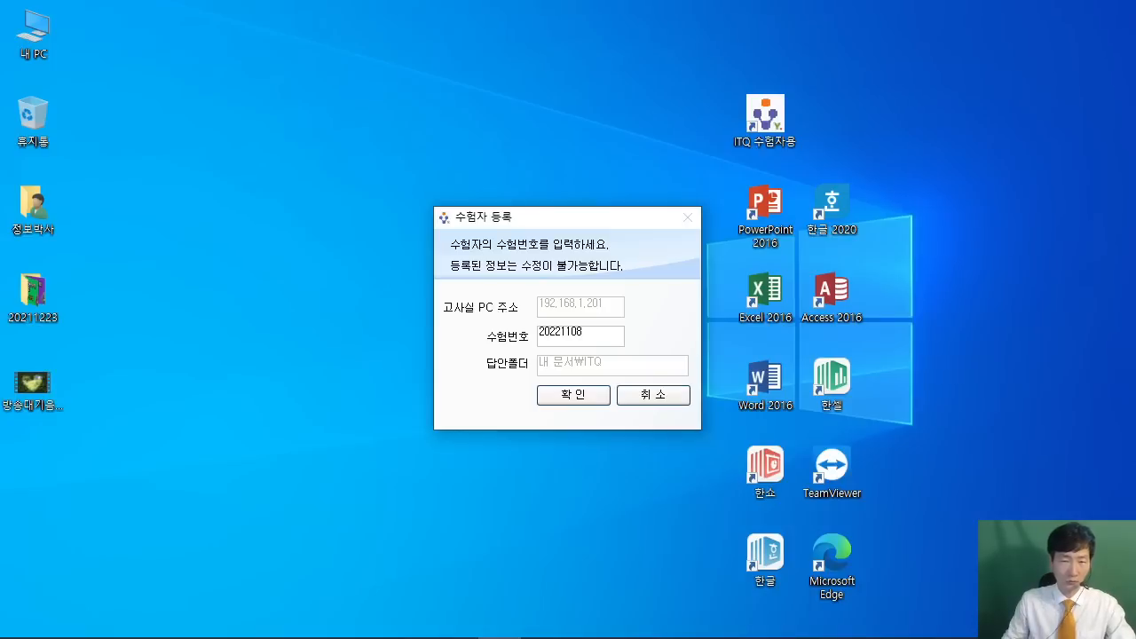
Copy the exam number from the examinee registration dialog and cancel the registration.
left_click_drag(607, 334, 539, 340)
right_click(551, 330)
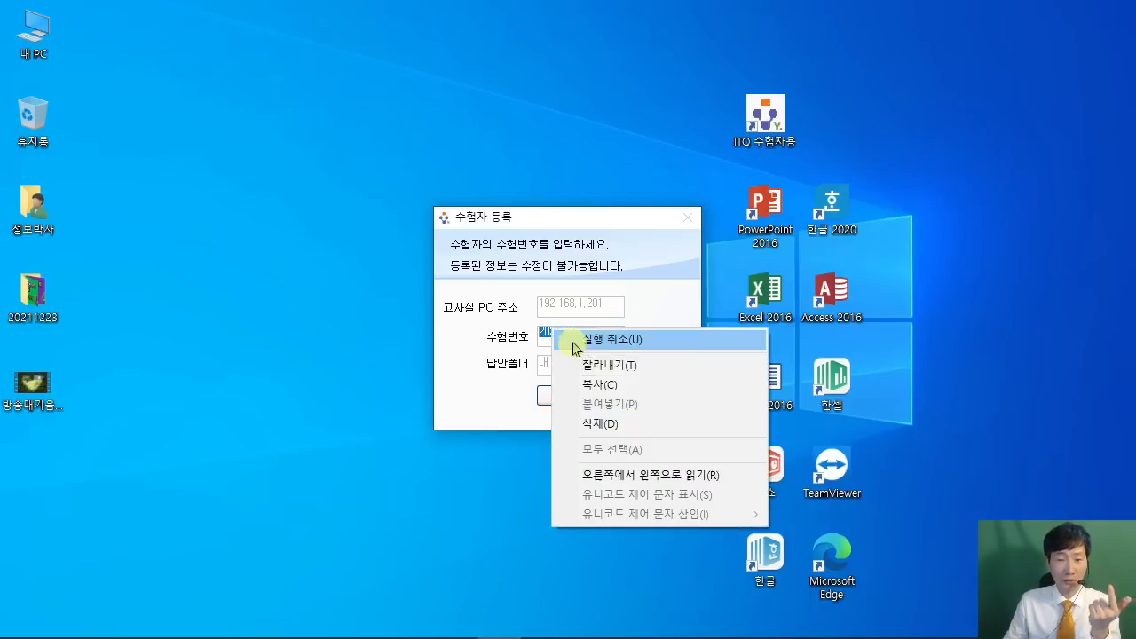
left_click(591, 388)
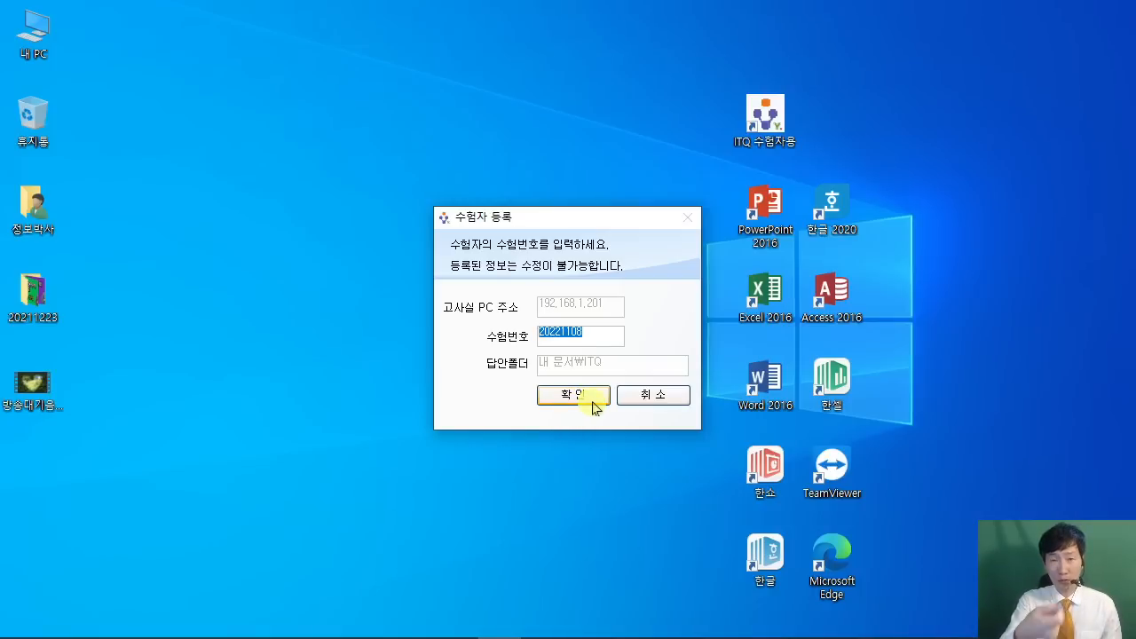
left_click(650, 395)
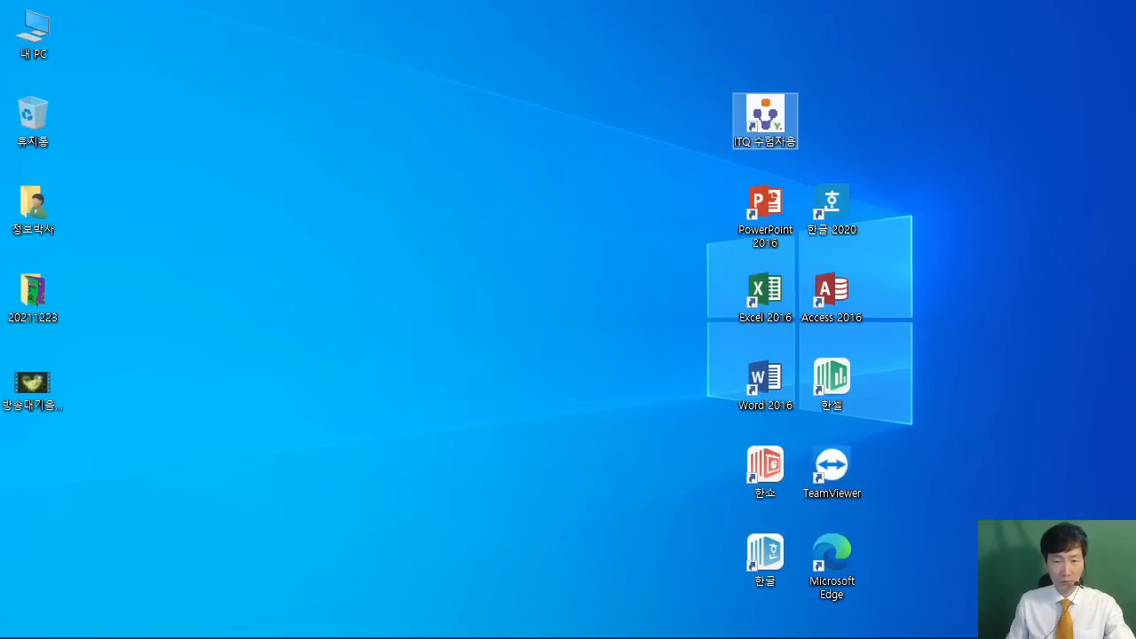
Start PowerPoint 2016 from the desktop and create a new blank presentation.
mouse_move(733, 167)
left_mouse_down()
mouse_move(745, 224)
mouse_move(810, 277)
left_mouse_up()
left_click_drag(765, 218, 465, 303)
key("Escape")
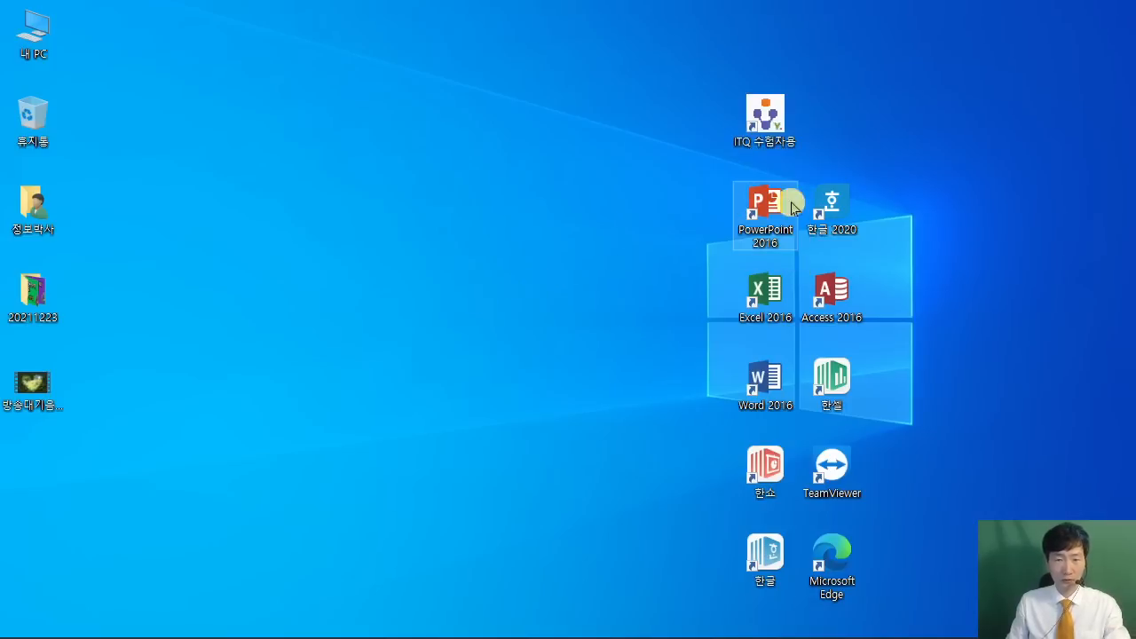
double_click(792, 206)
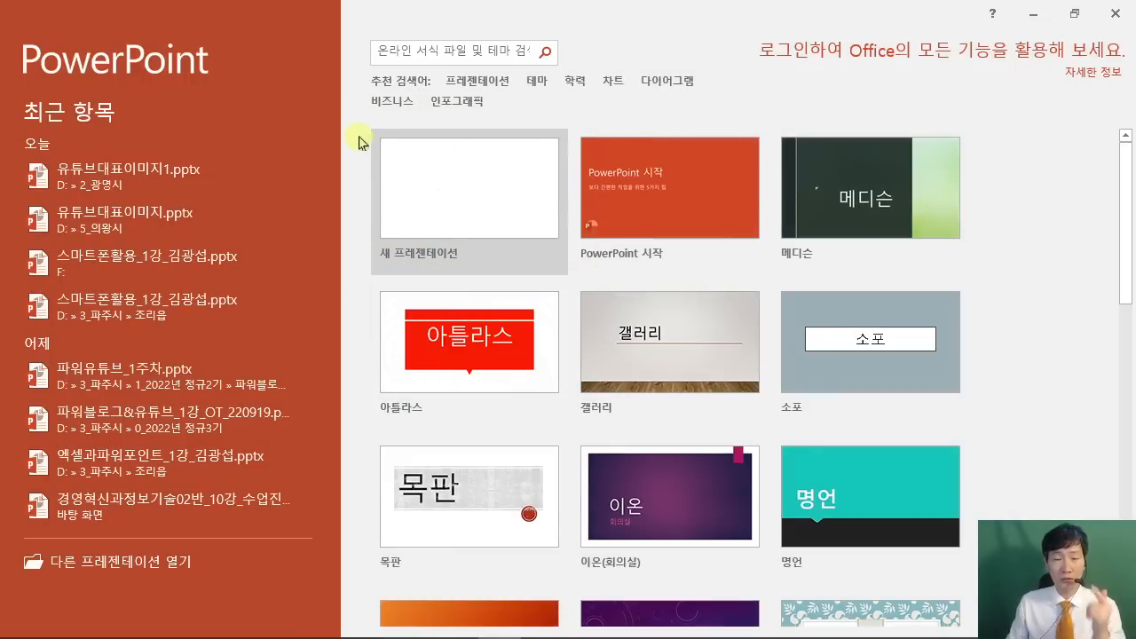
left_click(440, 186)
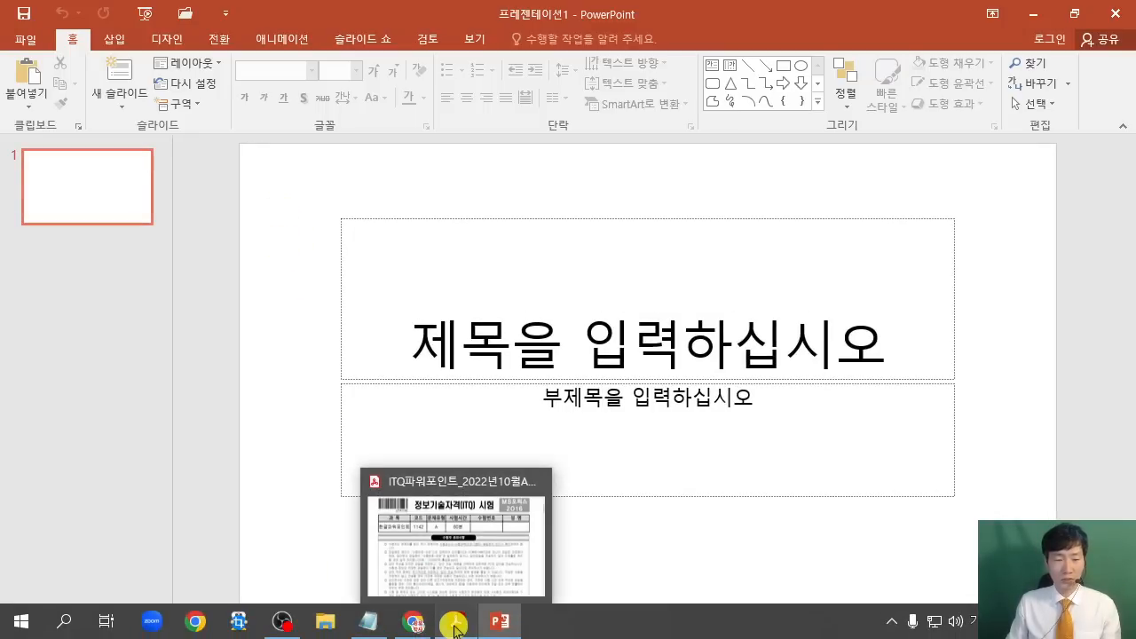
Switch to the exam PDF in Adobe Acrobat Reader and examine the answer folder and file naming rules in the examinee notices.
left_click(454, 627)
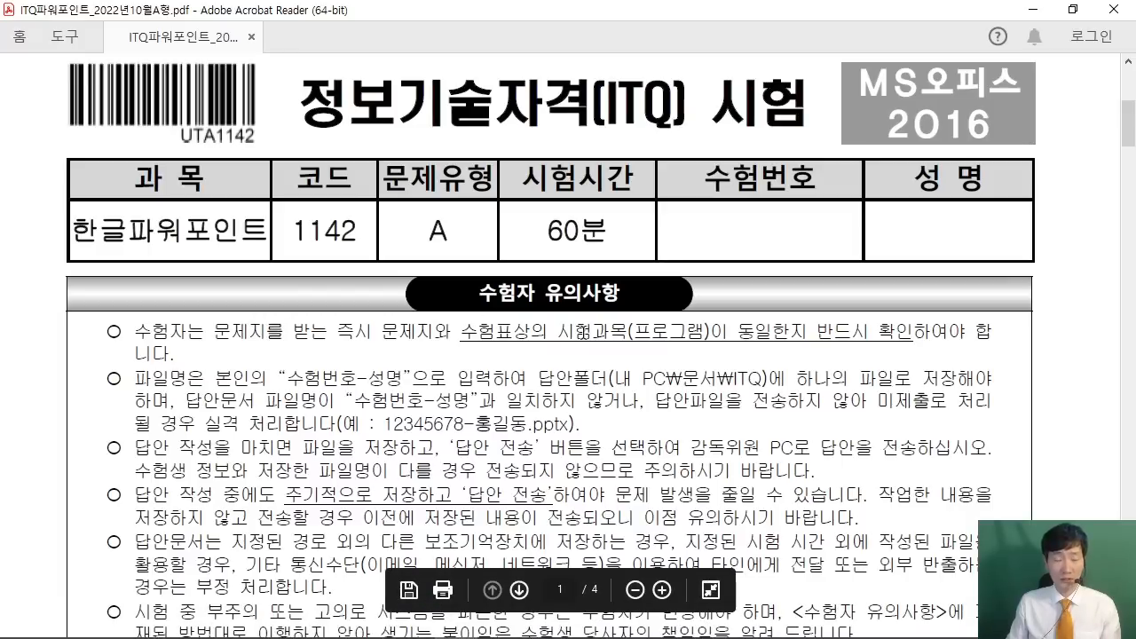
left_click_drag(470, 289, 631, 295)
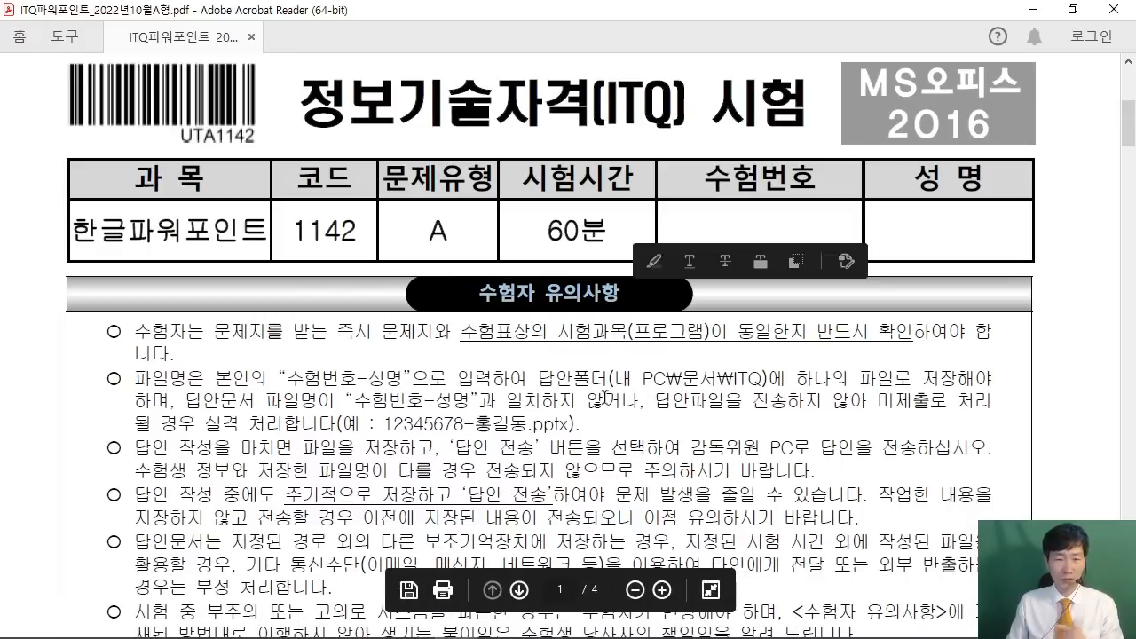
left_click(607, 414)
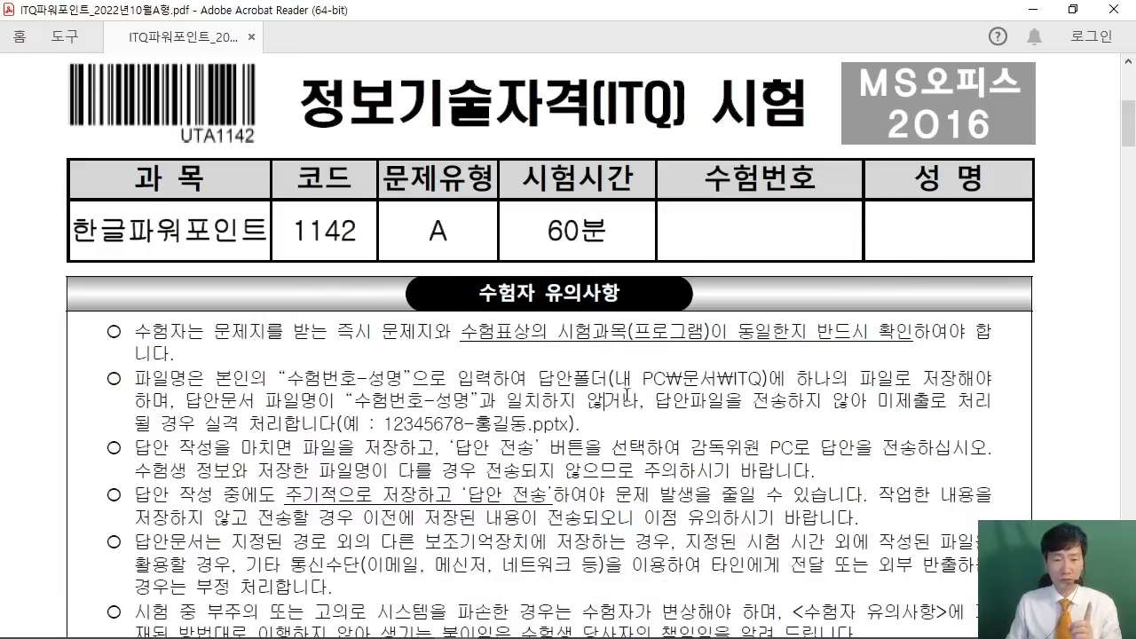
left_click_drag(617, 377, 761, 391)
left_click(290, 421)
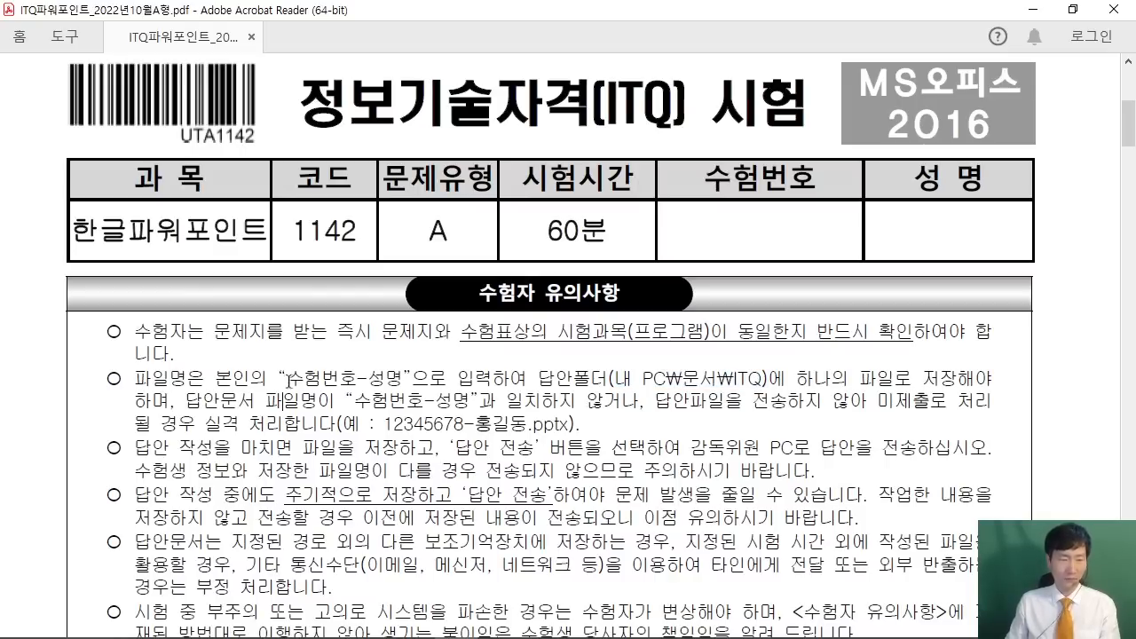
left_click_drag(285, 380, 410, 382)
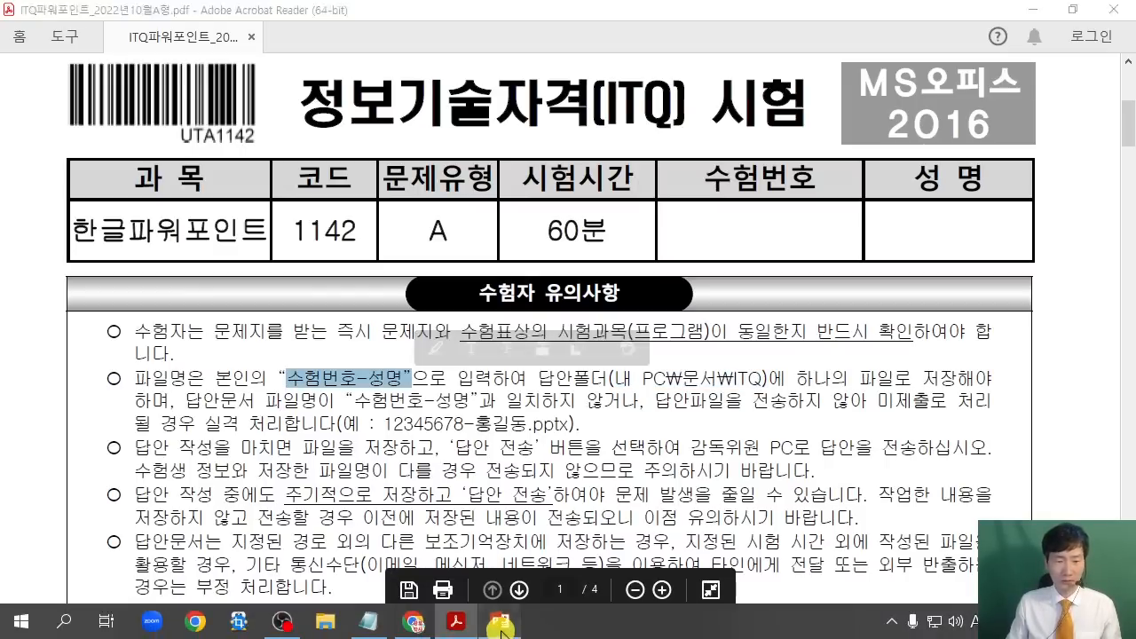
Switch back to PowerPoint and start saving the presentation under a new name in the ITQ folder of Documents.
left_click(499, 621)
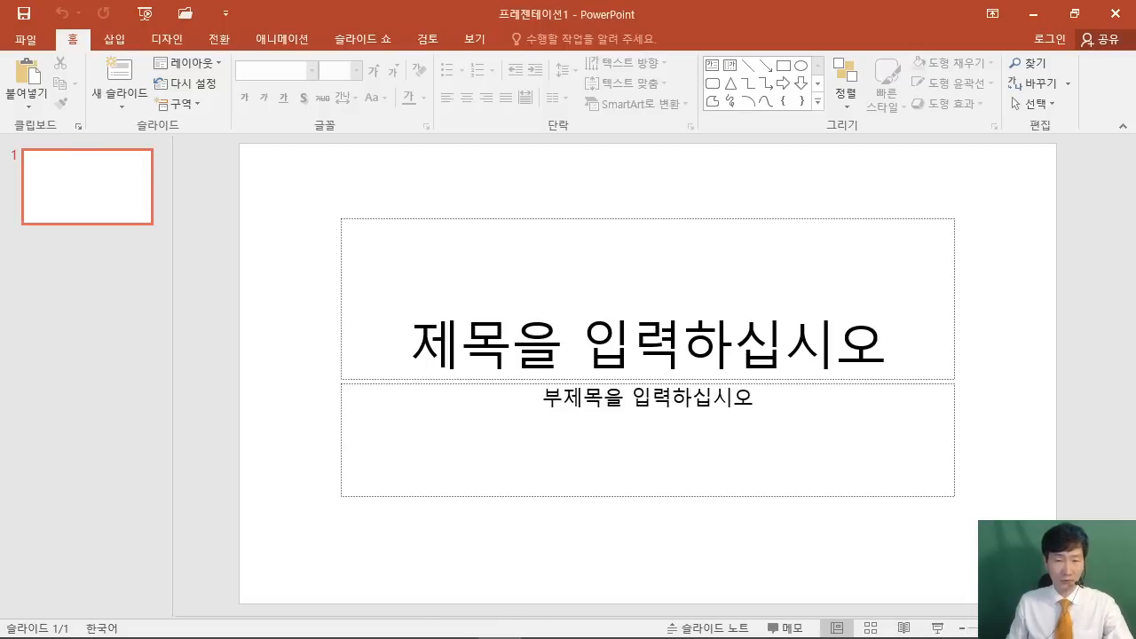
mouse_move(600, 139)
left_mouse_down()
mouse_move(770, 294)
mouse_move(786, 287)
left_mouse_up()
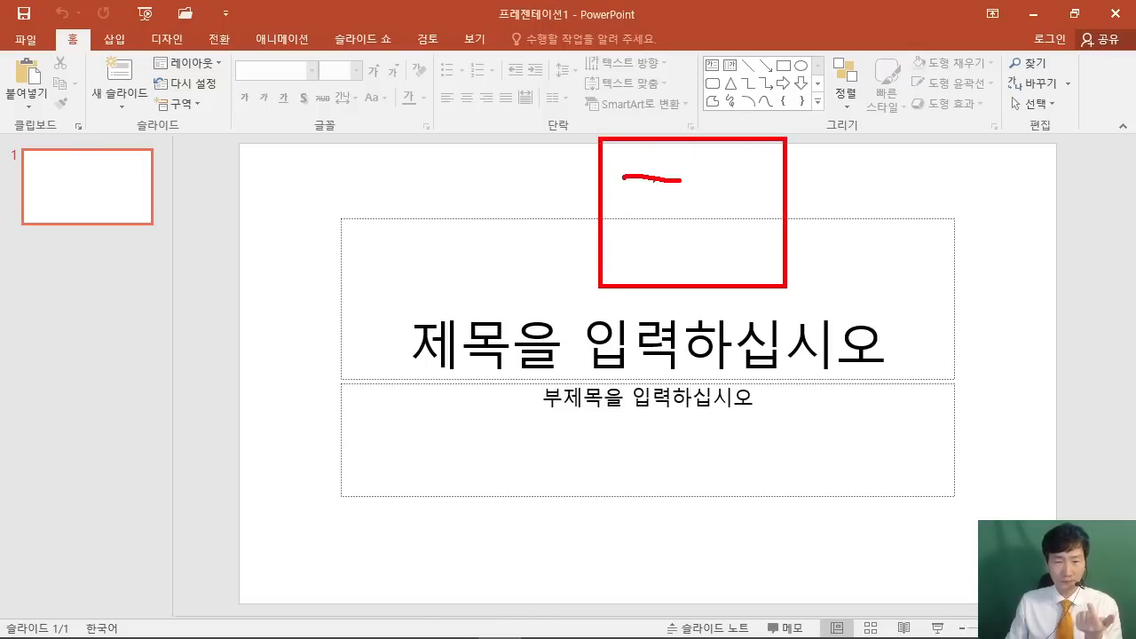
left_click_drag(625, 177, 632, 258)
left_click_drag(680, 189, 699, 247)
left_click_drag(719, 188, 744, 195)
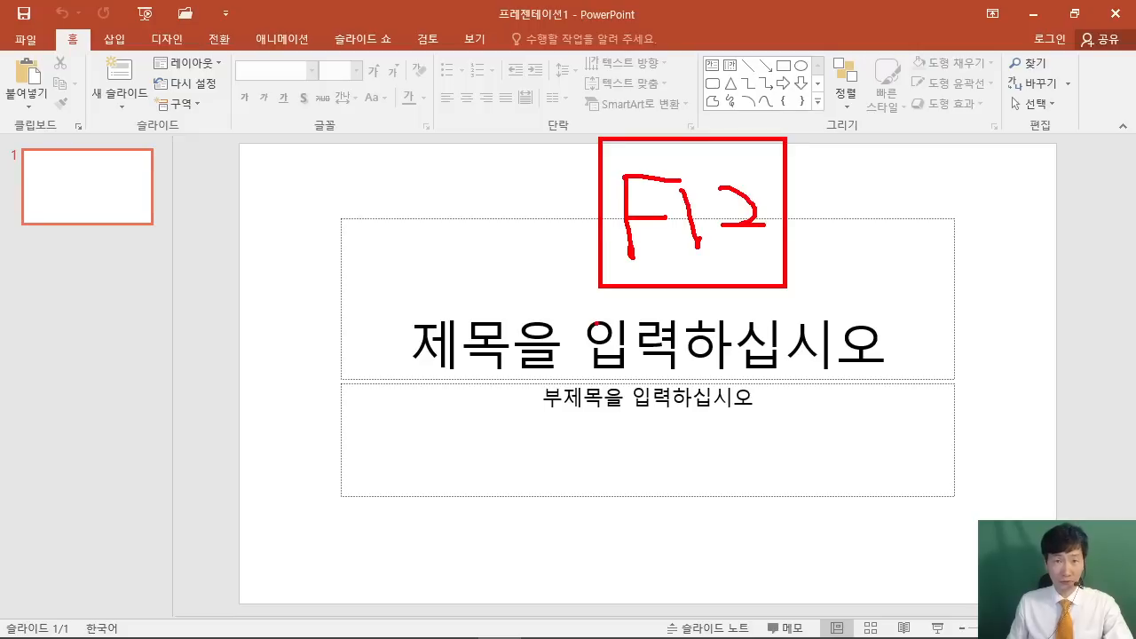
key("Escape")
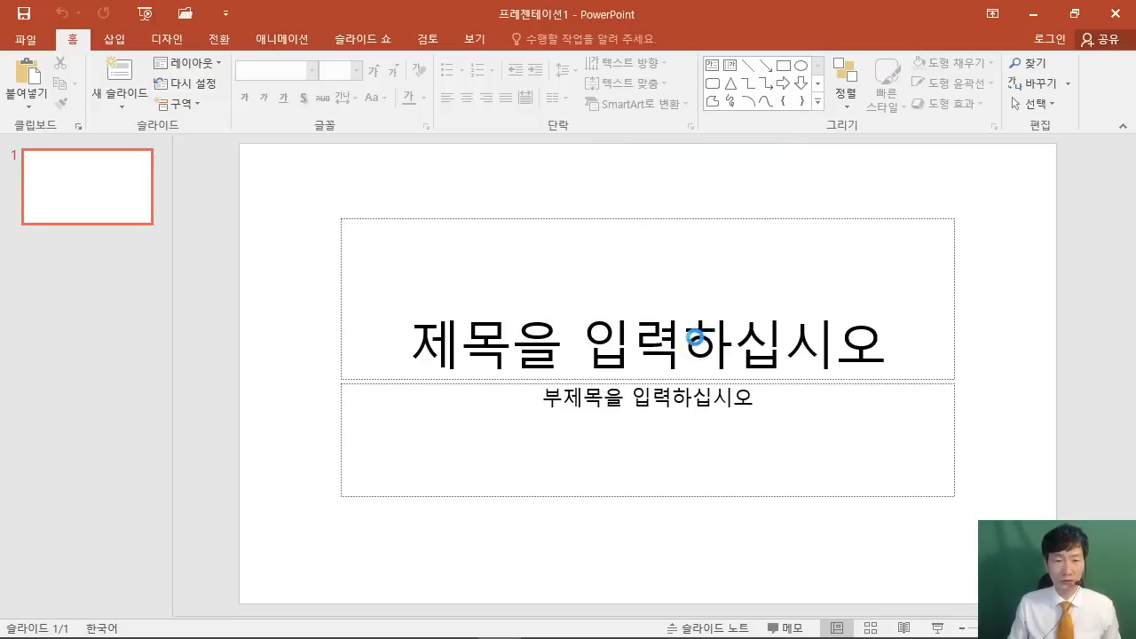
key("F12")
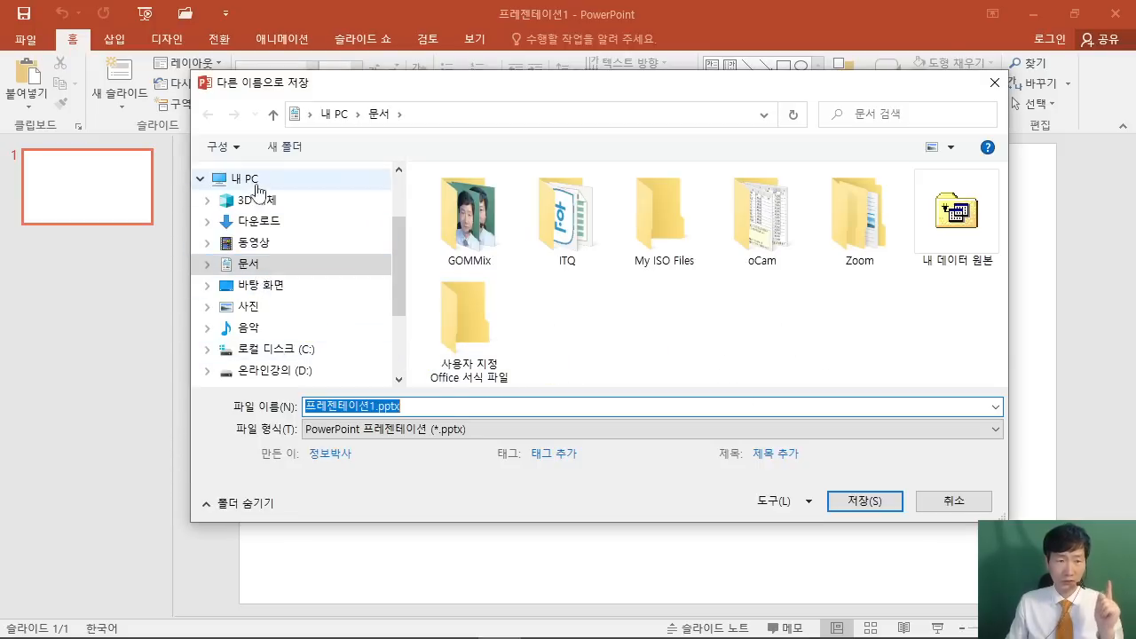
double_click(578, 229)
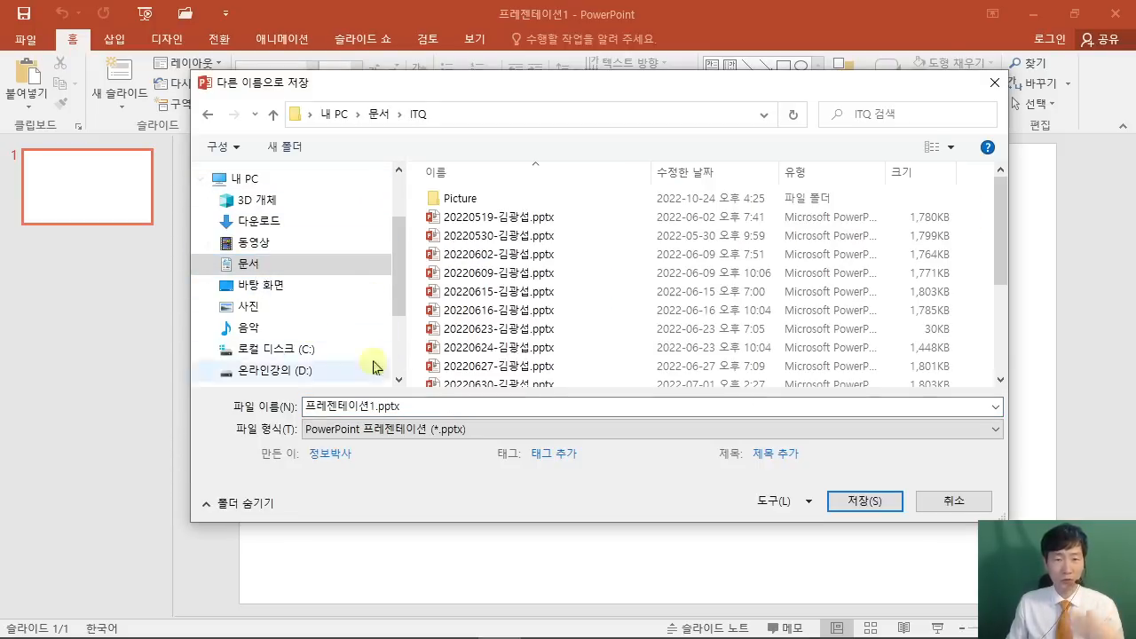
Name the file with the copied exam number, a hyphen and the examinee's full name, and save it as a PowerPoint presentation.
left_click(431, 405)
right_click(429, 408)
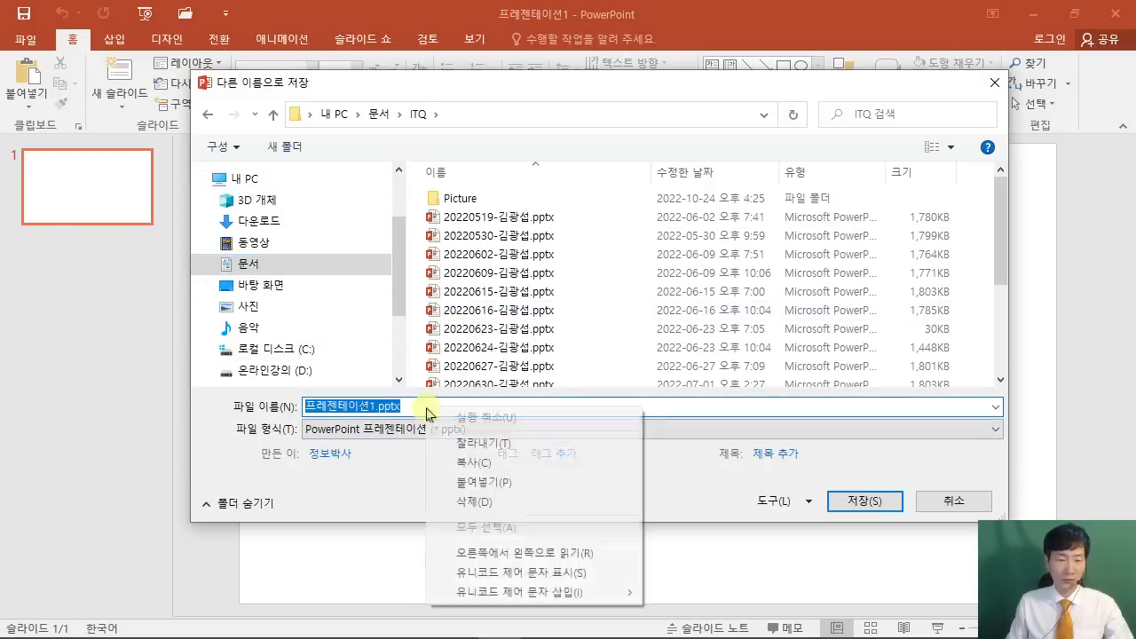
left_click(499, 484)
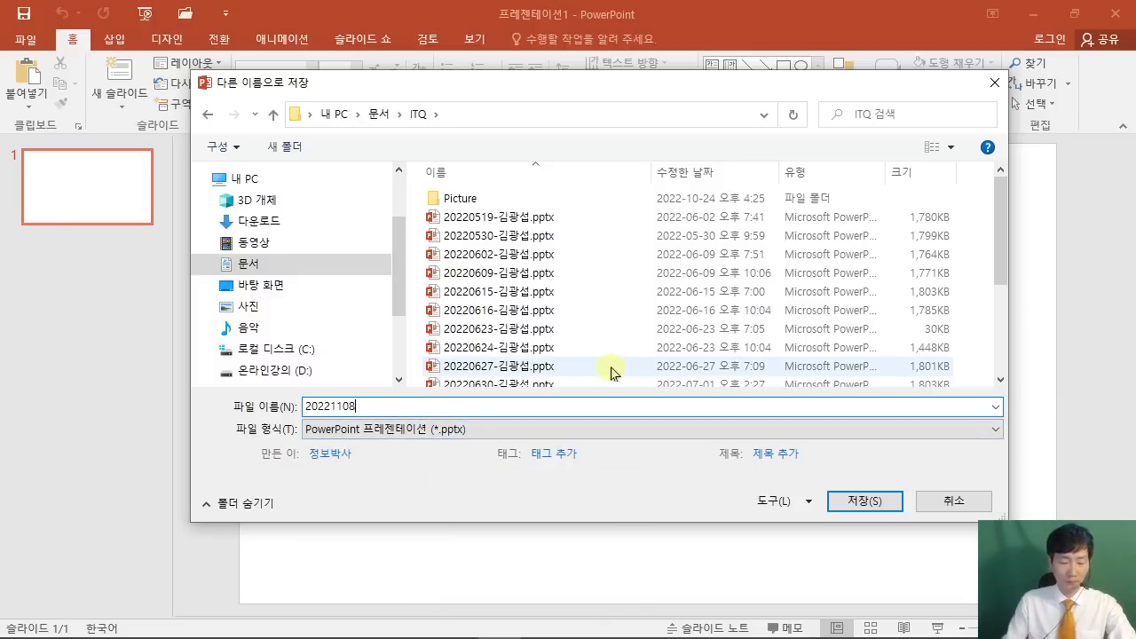
type("-")
type("rlarh")
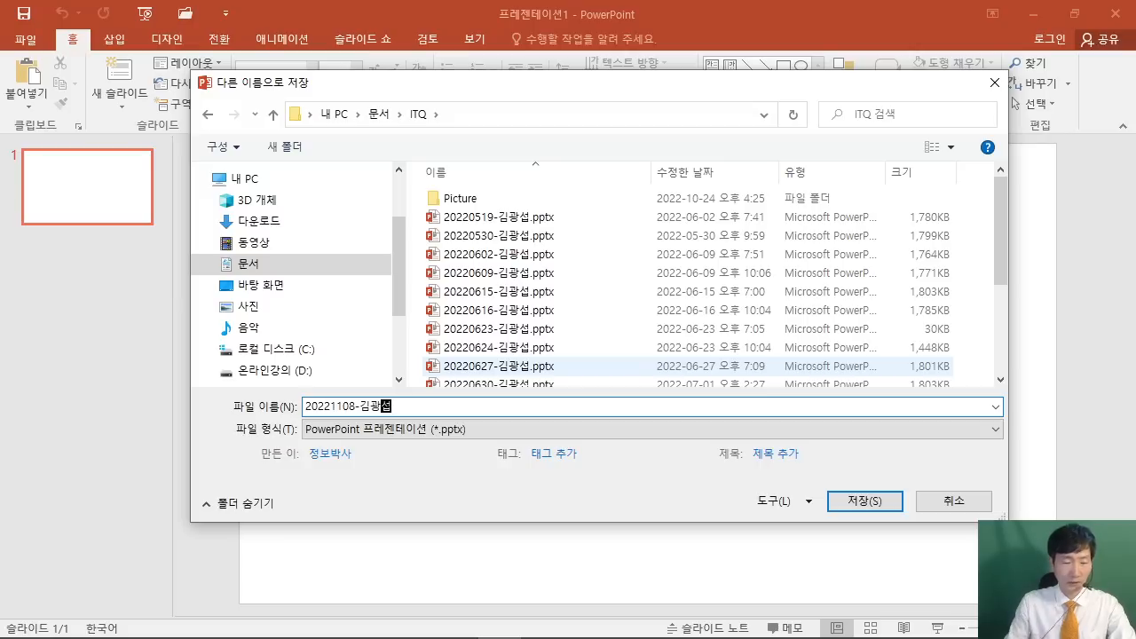
key("ctrl+2")
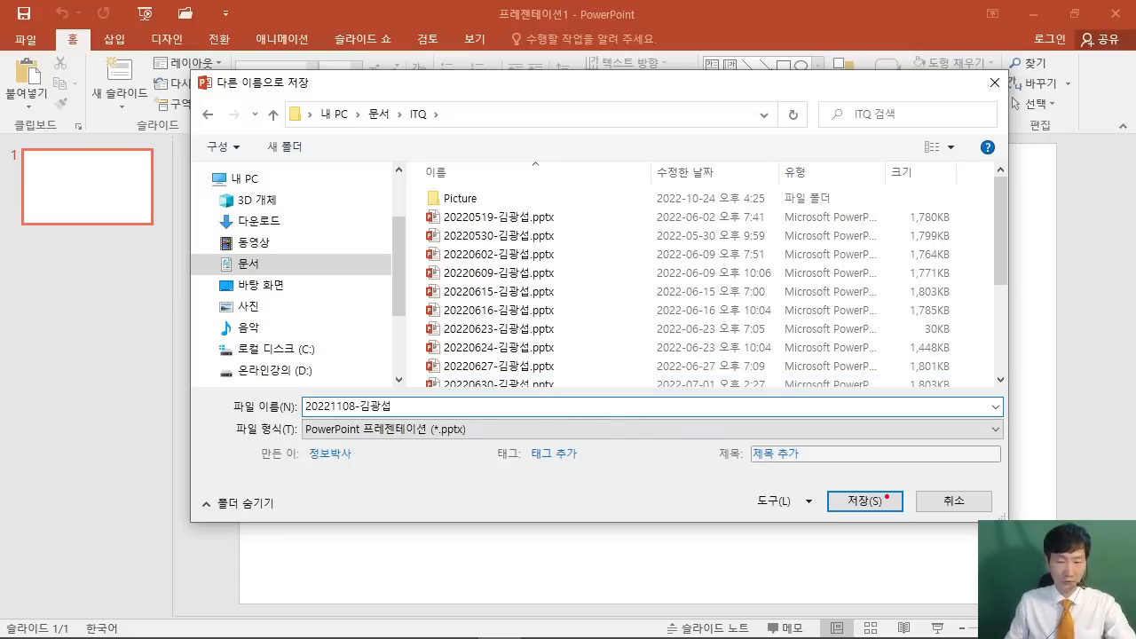
left_click_drag(844, 501, 887, 354)
key("Escape")
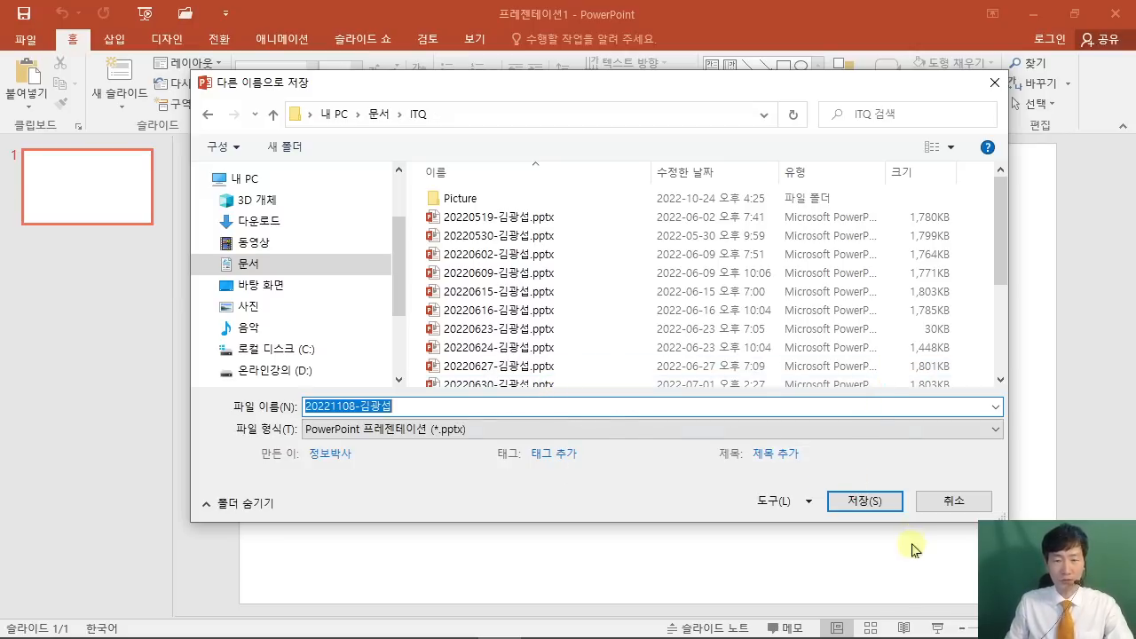
left_click(868, 502)
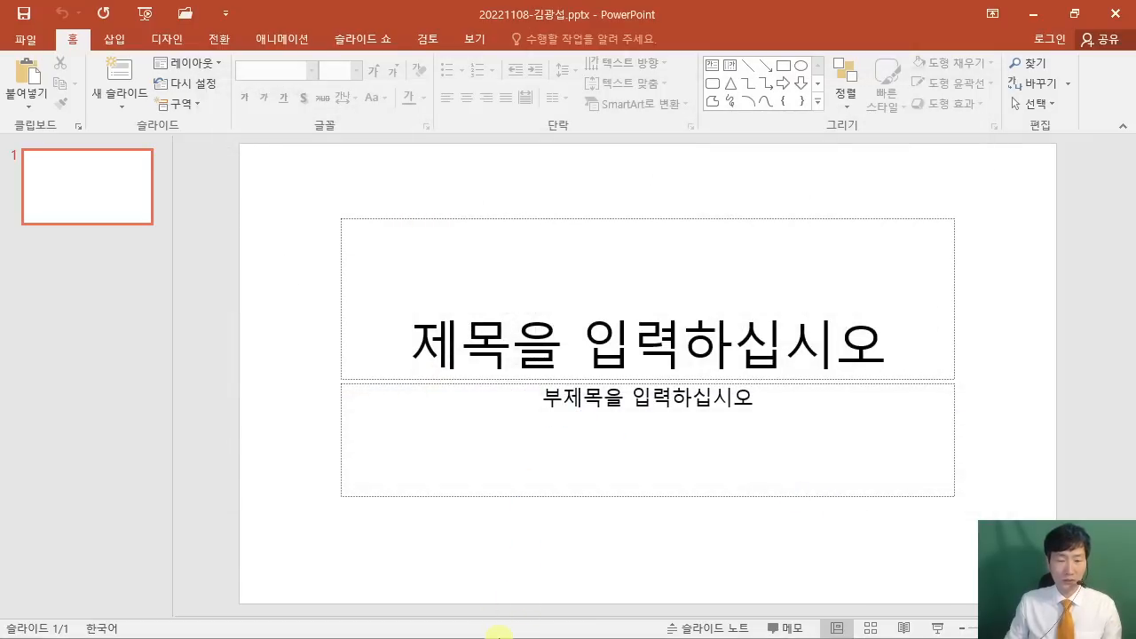
Switch to the exam PDF in Adobe Acrobat Reader and highlight "A4 용지로 설정" in the 전체구성 section on page 2.
left_click(1031, 14)
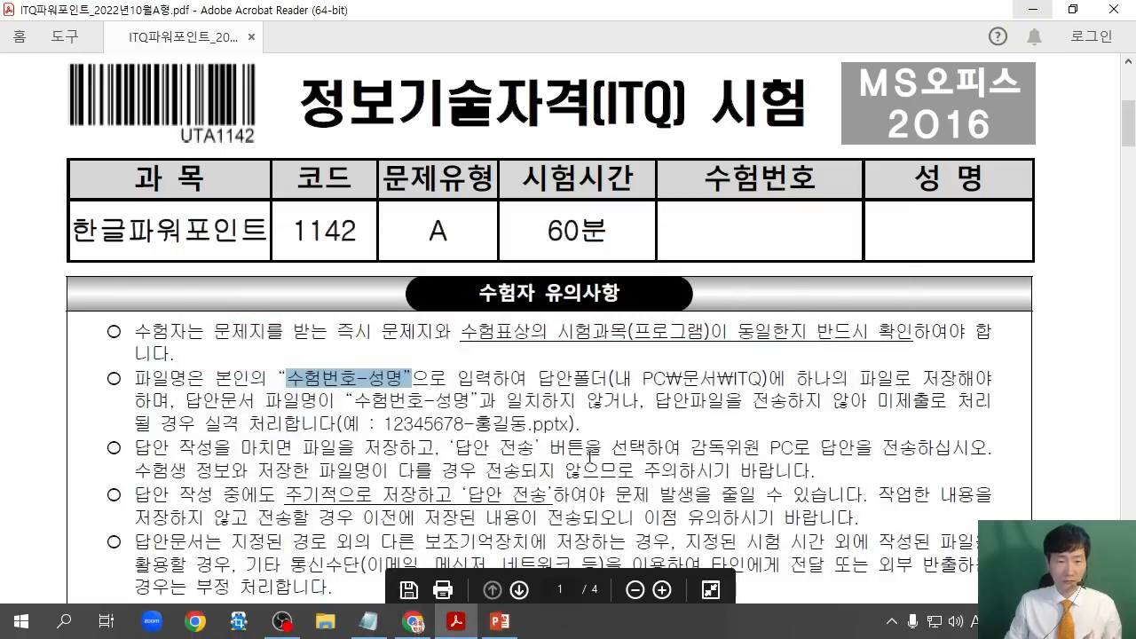
scroll(607, 438, "down", 3)
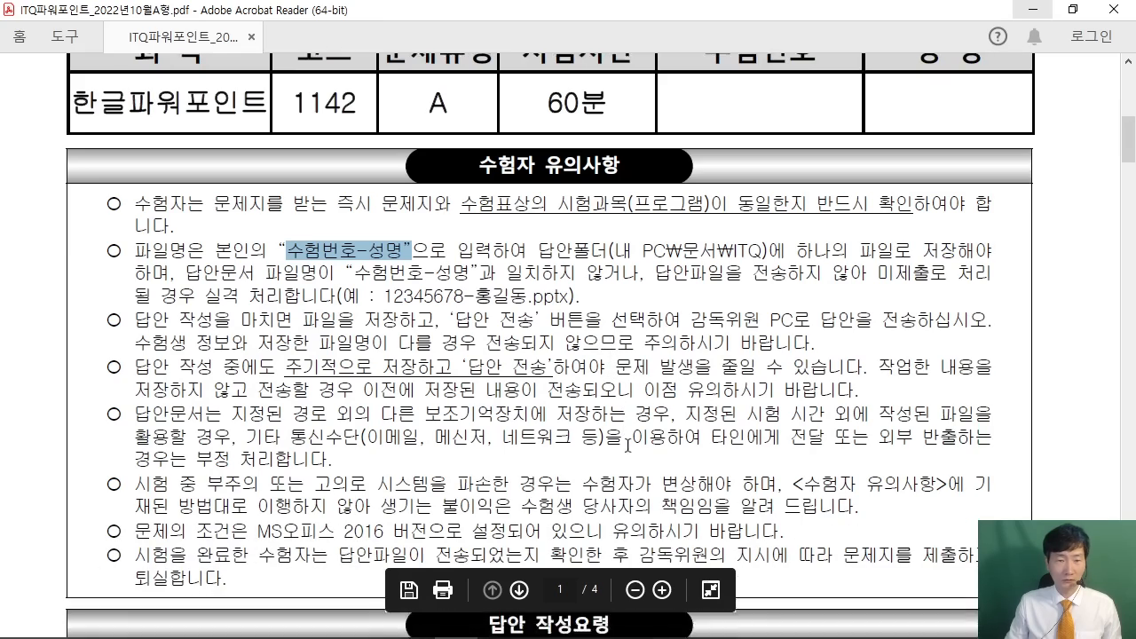
scroll(627, 445, "down", 7)
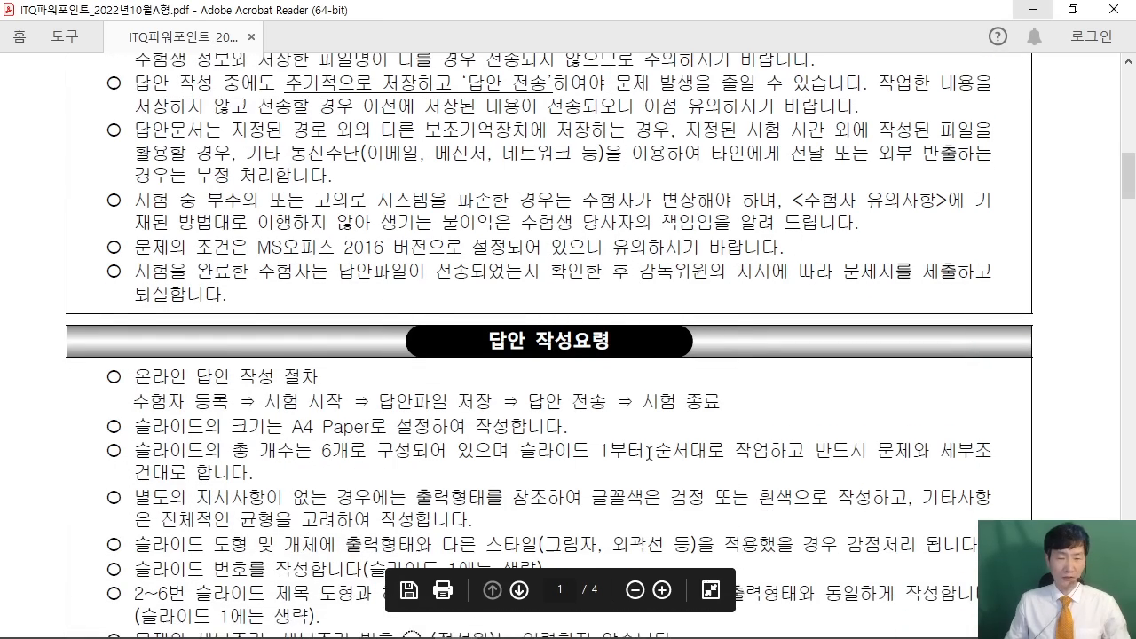
scroll(649, 452, "down", 7)
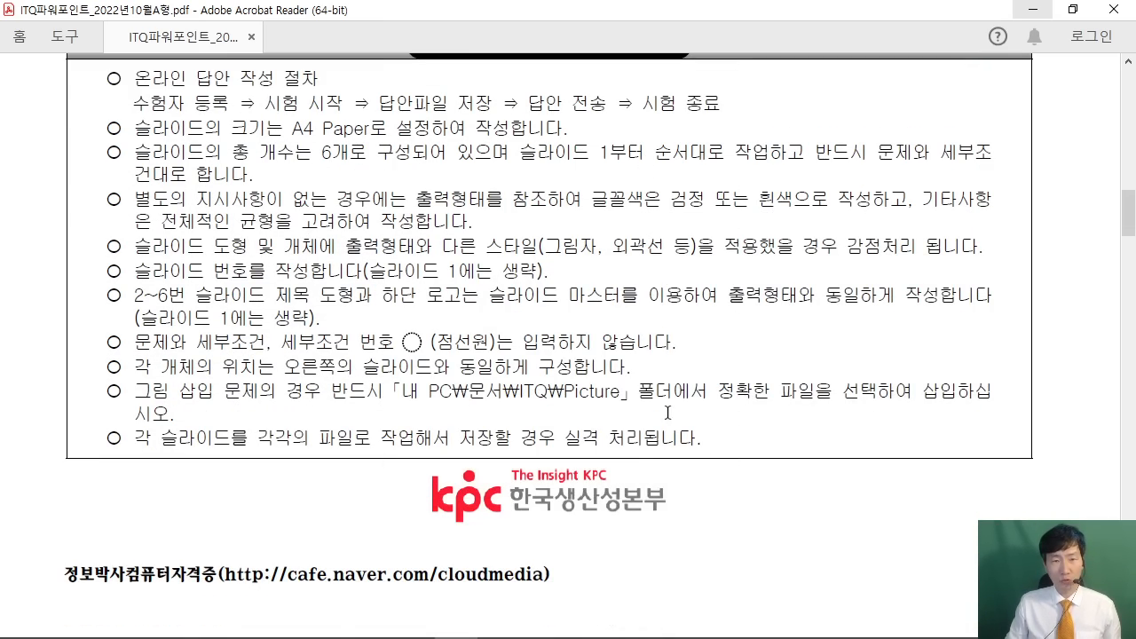
scroll(668, 413, "down", 6)
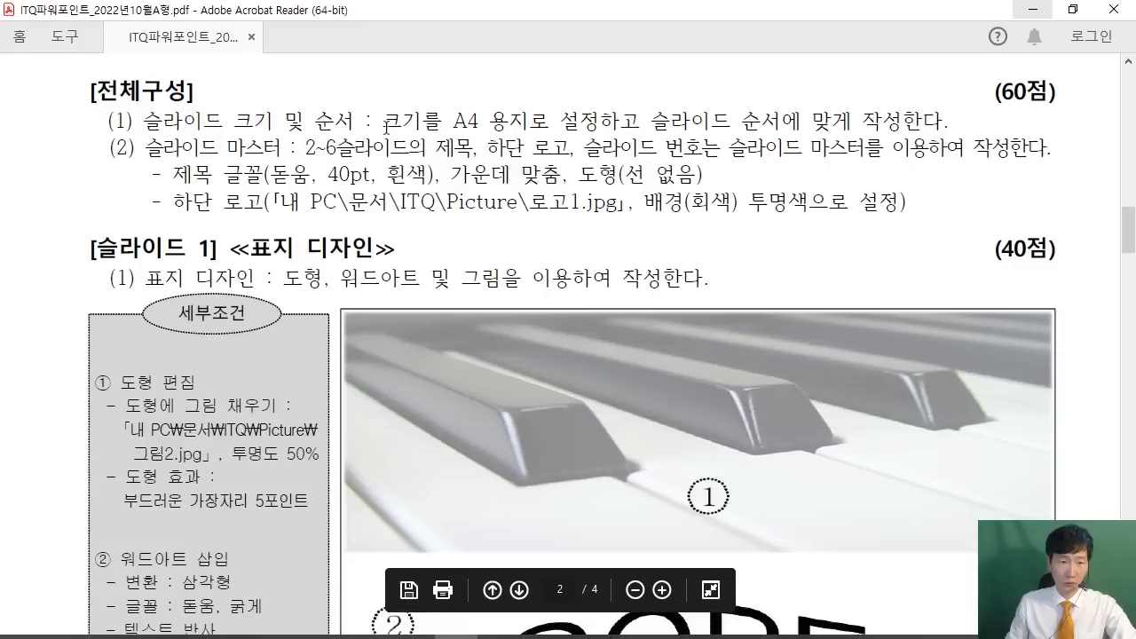
left_click_drag(454, 118, 601, 118)
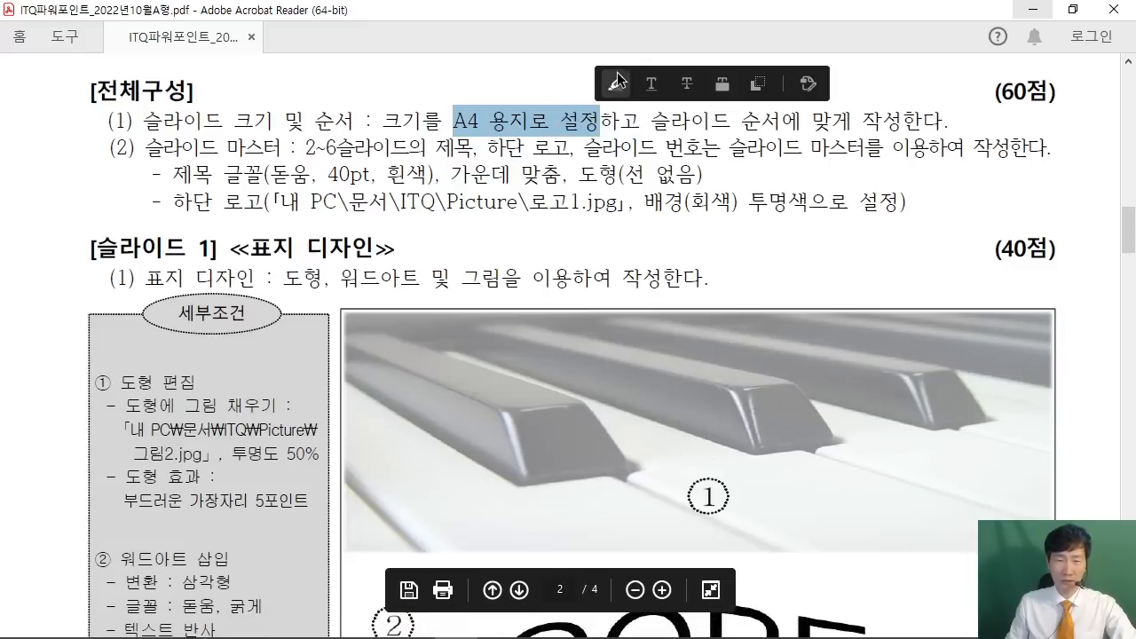
left_click(615, 82)
Switch back to PowerPoint and open the custom slide size settings for the presentation.
left_click(501, 626)
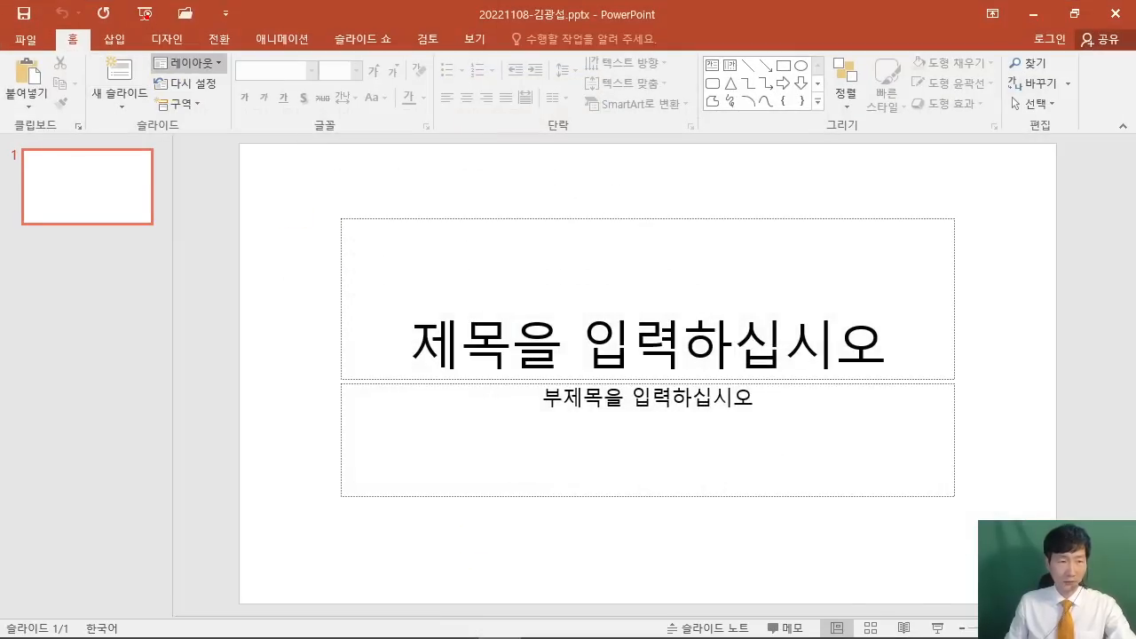
left_click_drag(168, 43, 195, 53)
left_click_drag(256, 195, 188, 55)
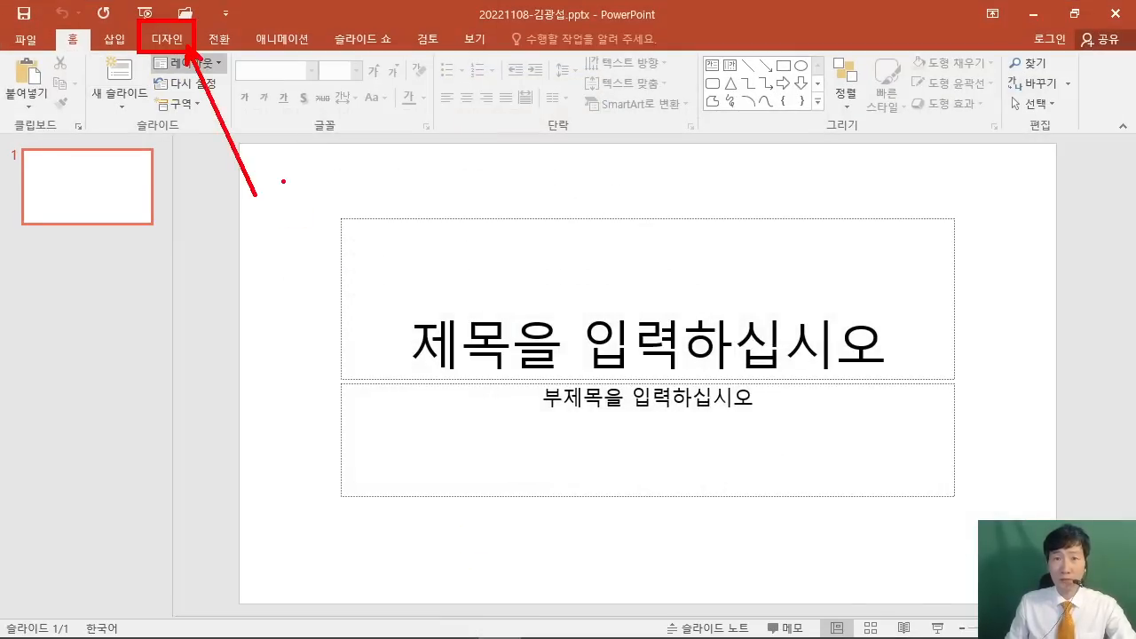
key("Escape")
left_click(166, 39)
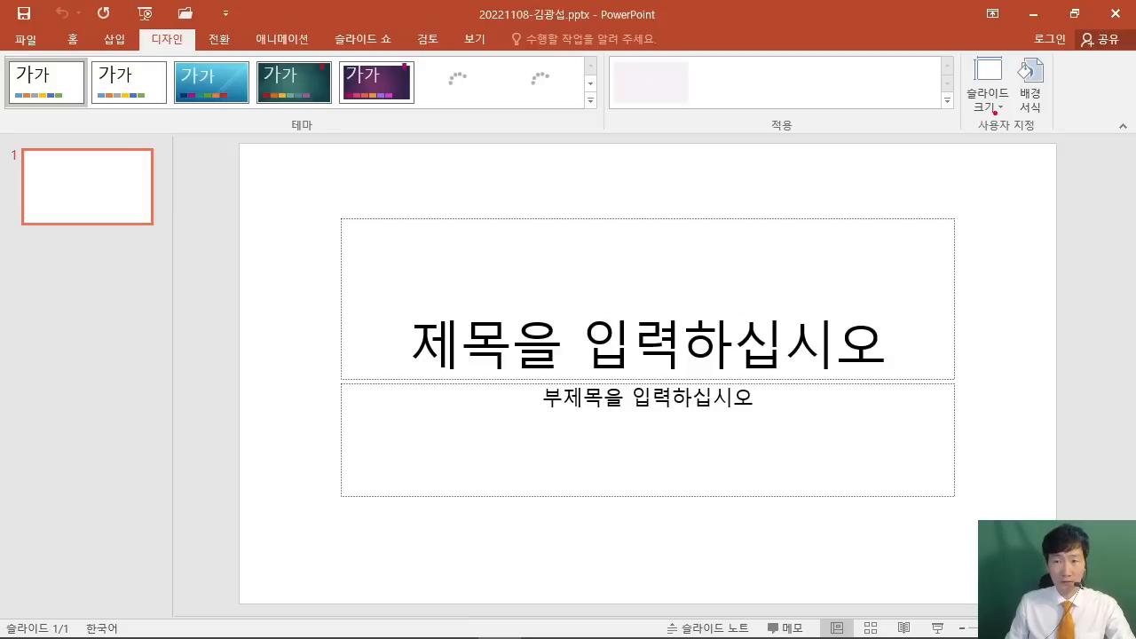
mouse_move(964, 53)
left_mouse_down()
mouse_move(1019, 118)
mouse_move(967, 121)
mouse_move(872, 188)
left_mouse_up()
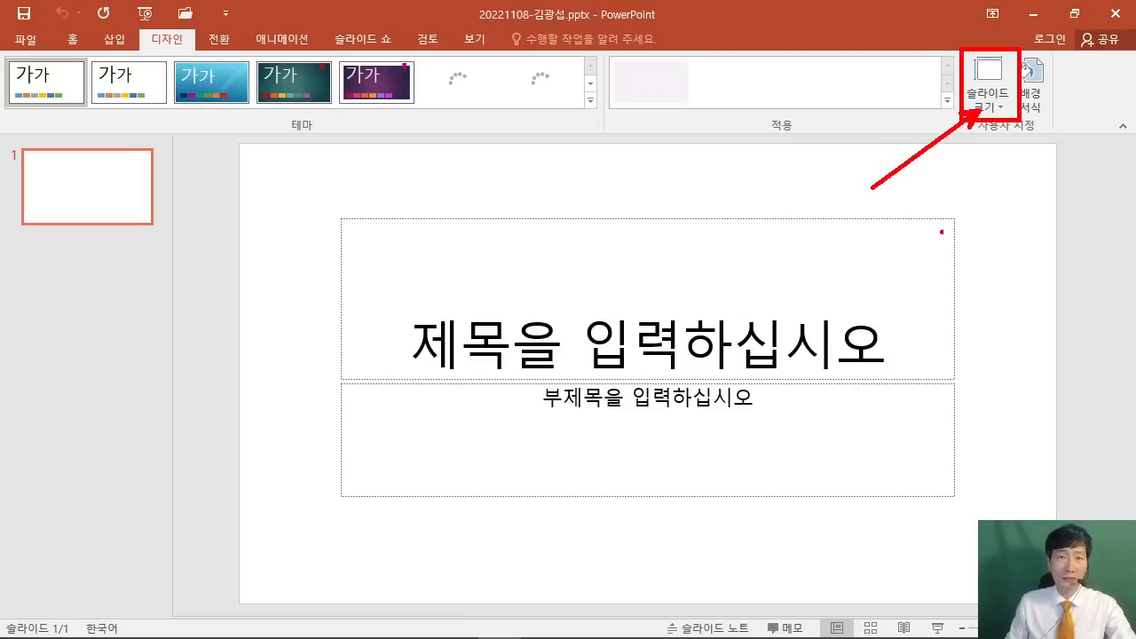
key("Escape")
left_click(985, 105)
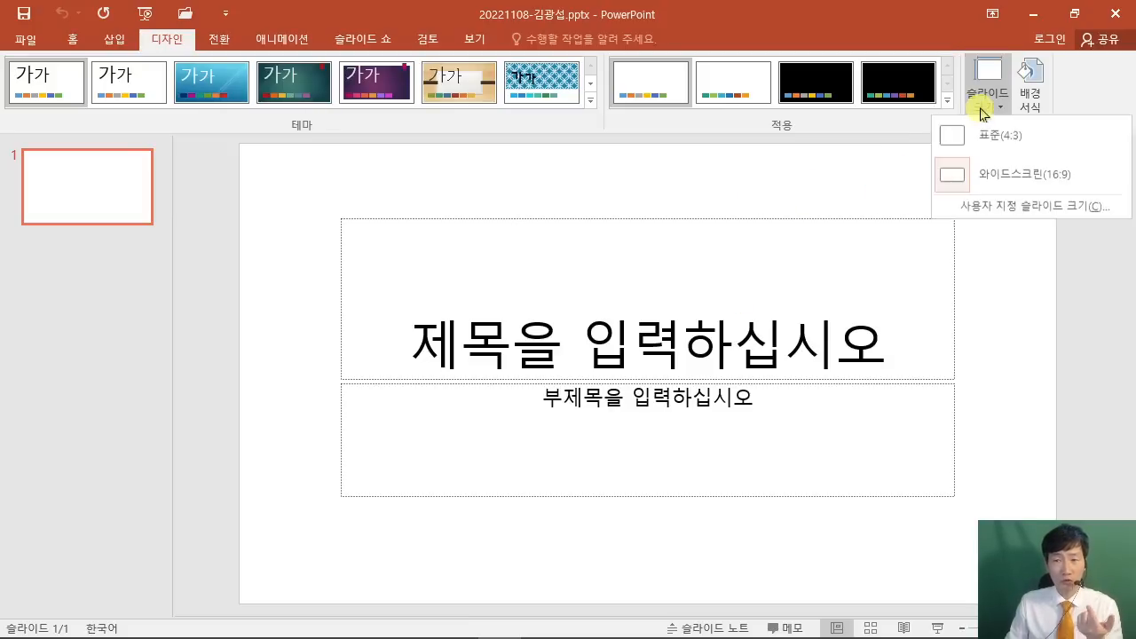
mouse_move(931, 190)
left_mouse_down()
mouse_move(1013, 234)
mouse_move(1128, 236)
left_mouse_up()
left_click_drag(1045, 223, 1036, 364)
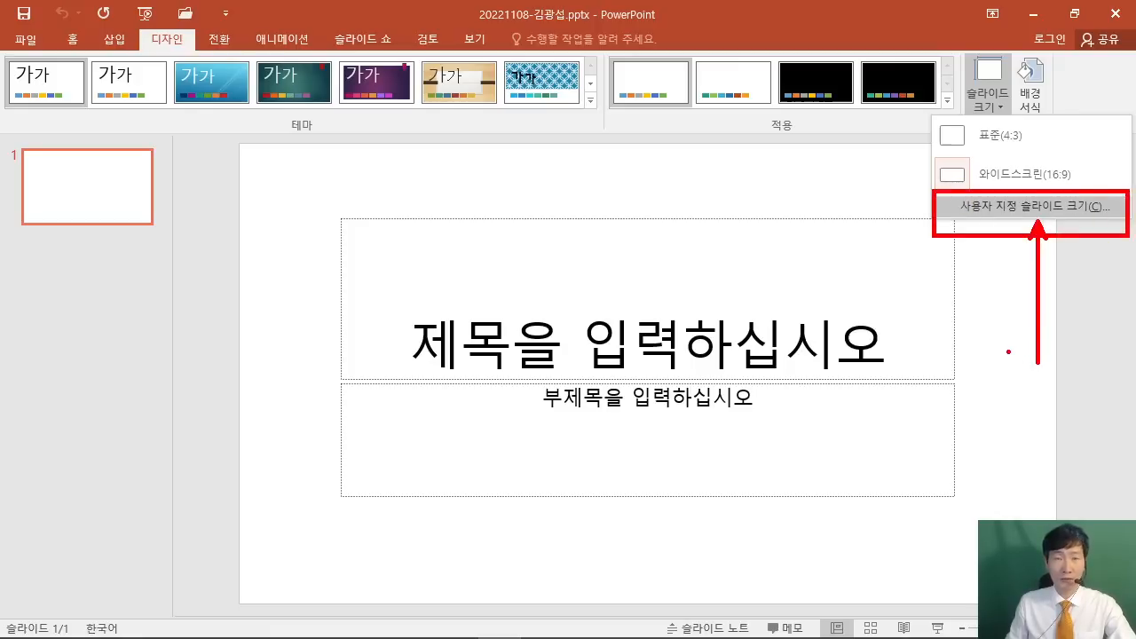
key("Escape")
left_click(986, 101)
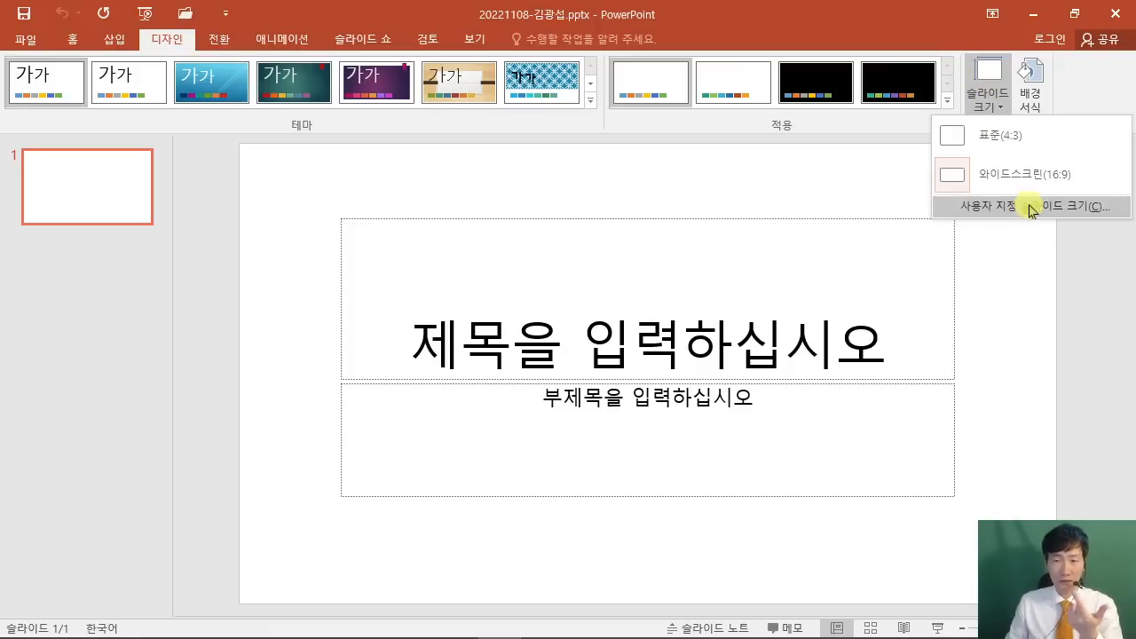
left_click(1030, 206)
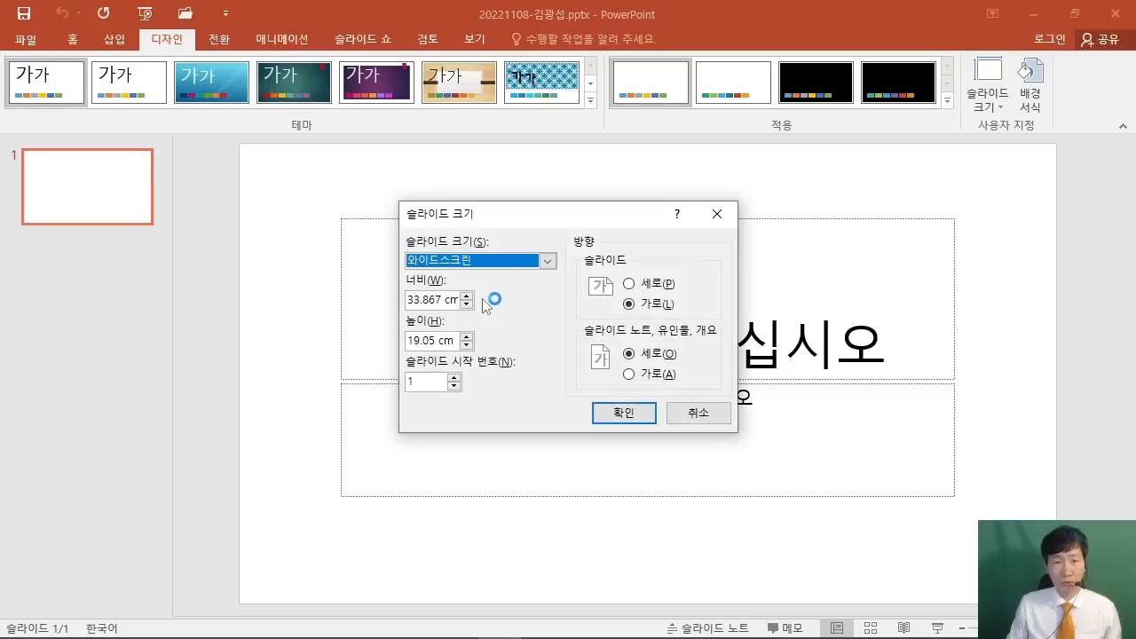
Set the slide size to A4 용지(210x297mm) and scale the content with the 맞춤 확인 option.
left_click(549, 263)
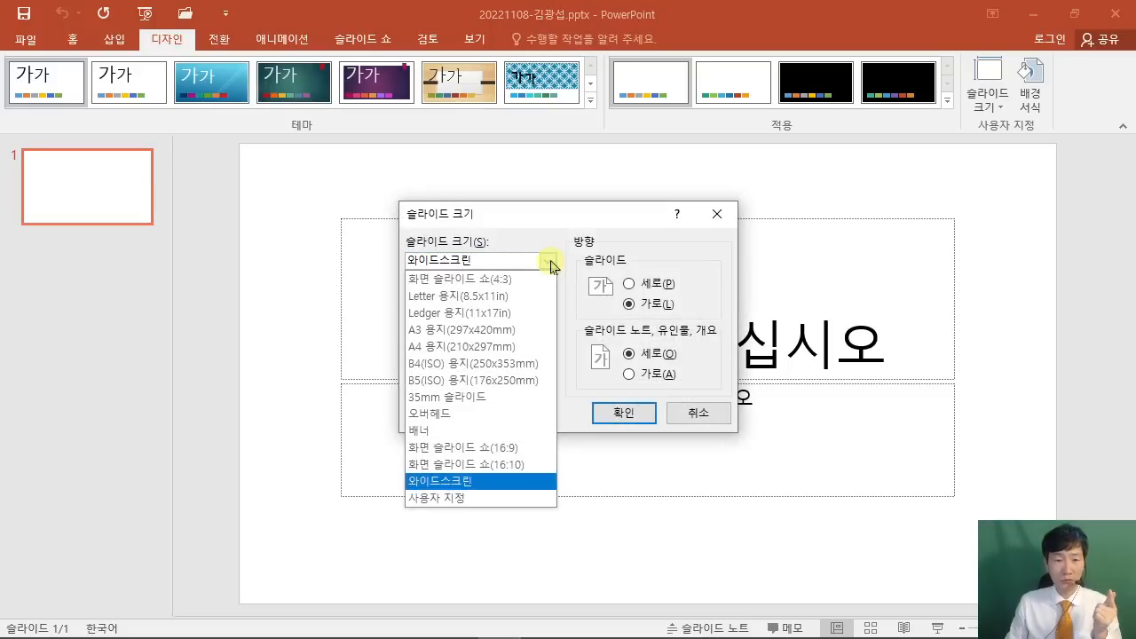
left_click(511, 351)
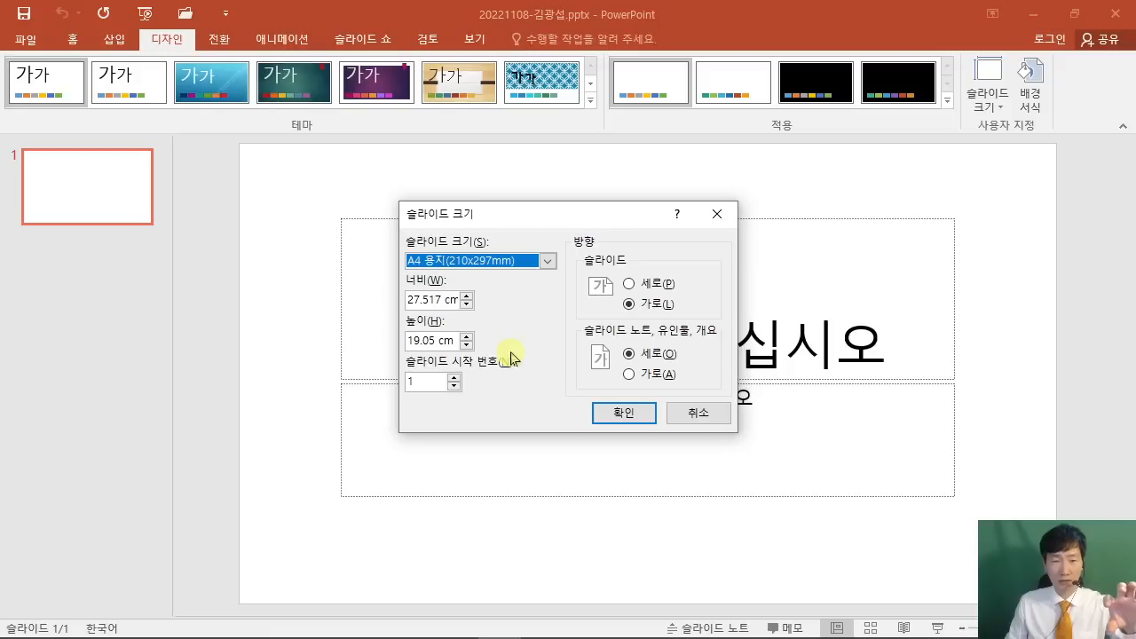
left_click(625, 414)
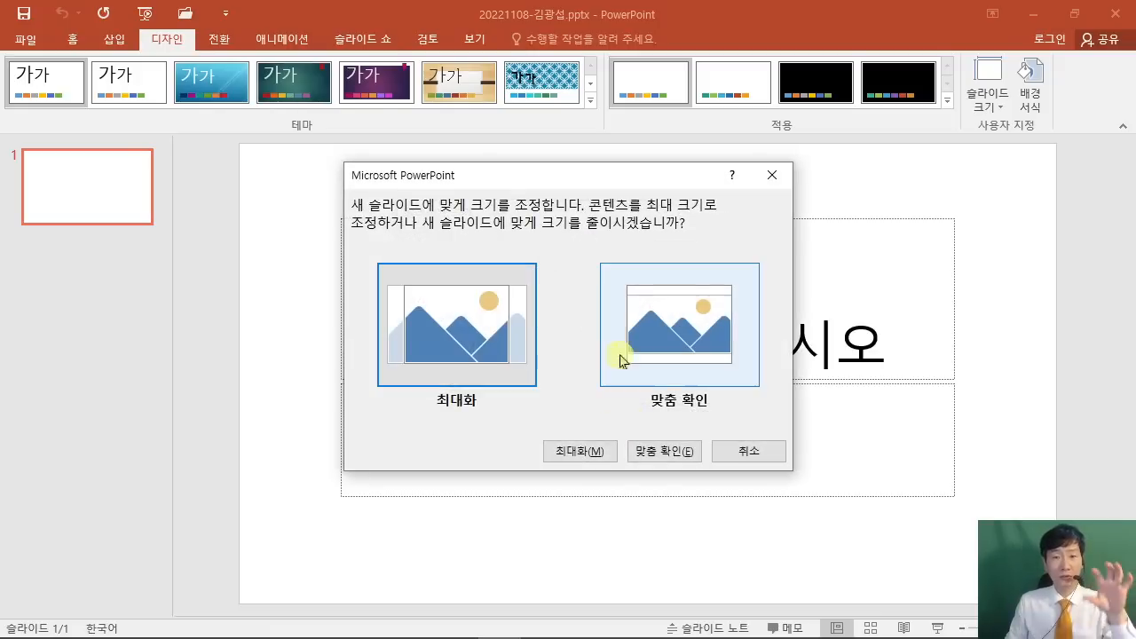
left_click(686, 341)
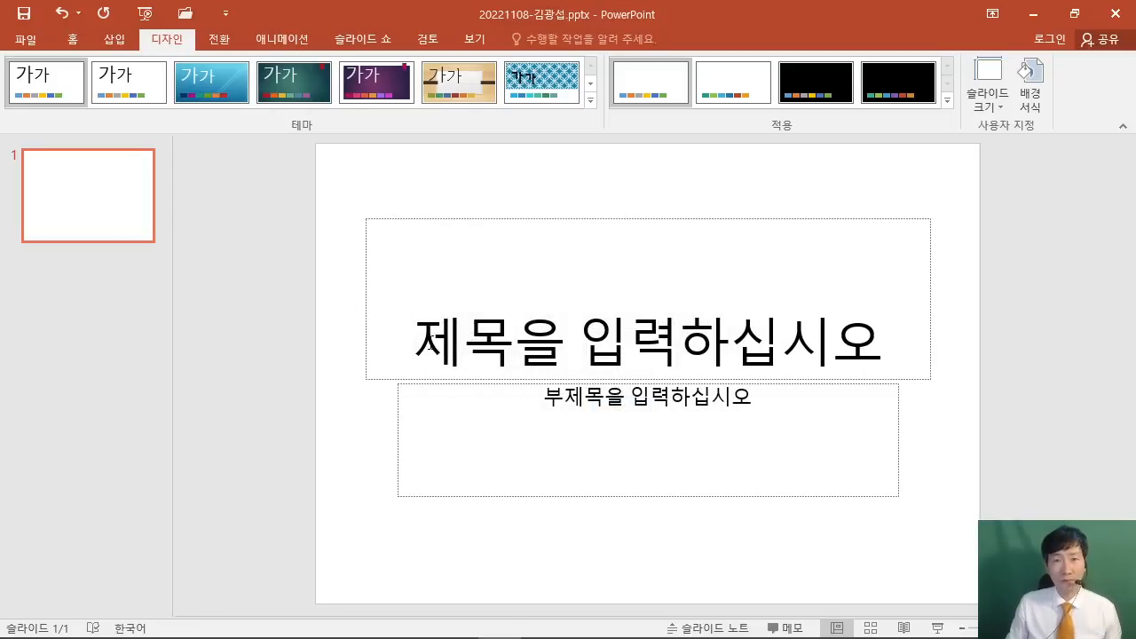
Switch to the exam PDF in Adobe Acrobat Reader and examine the slide master requirements and the title, logo and slide number placement on slide 2.
left_click(455, 632)
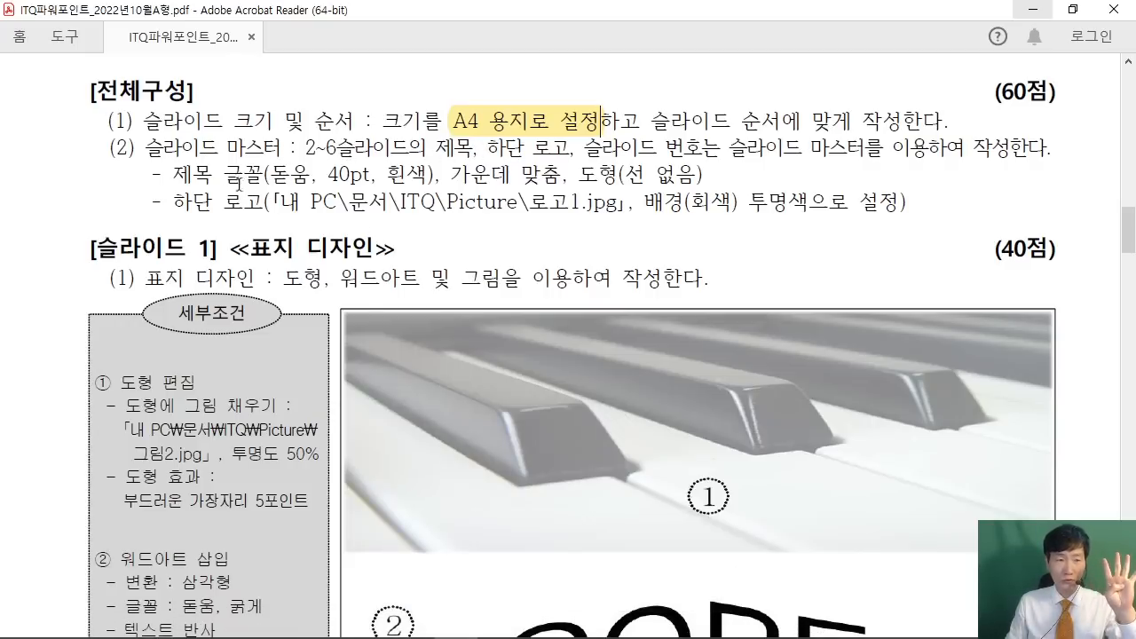
left_click_drag(173, 176, 311, 176)
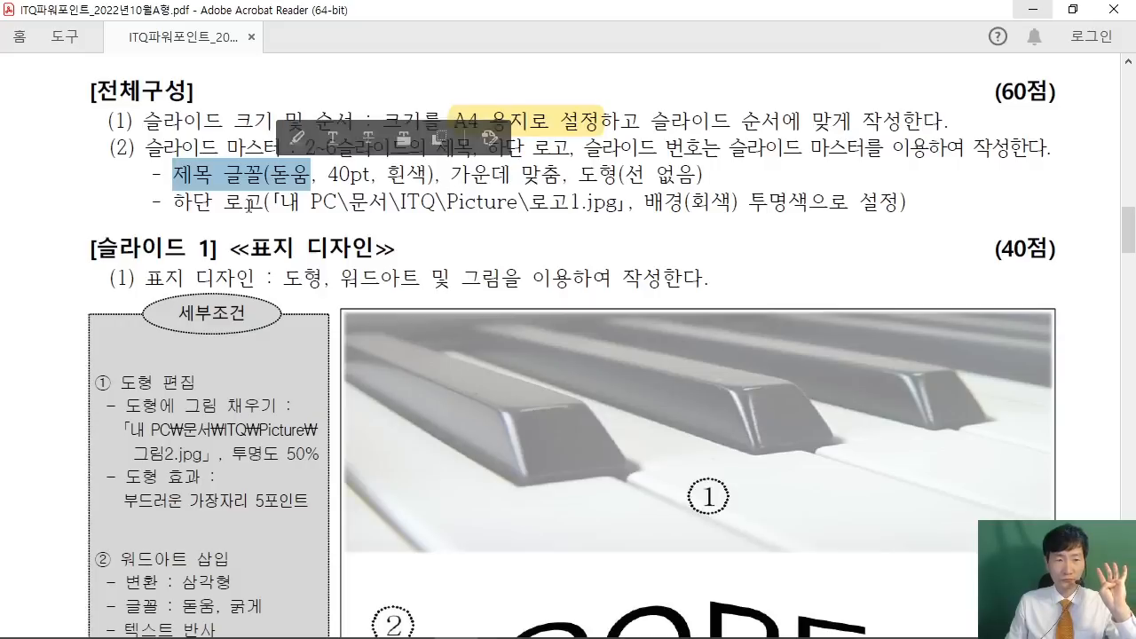
left_click_drag(174, 203, 337, 203)
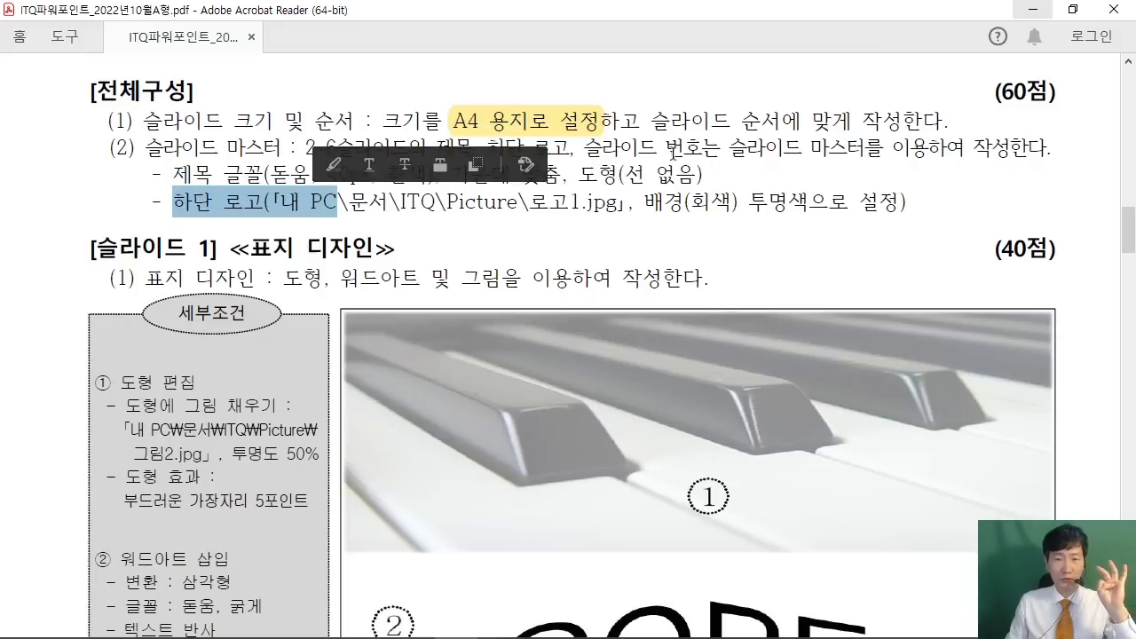
left_click_drag(583, 151, 701, 152)
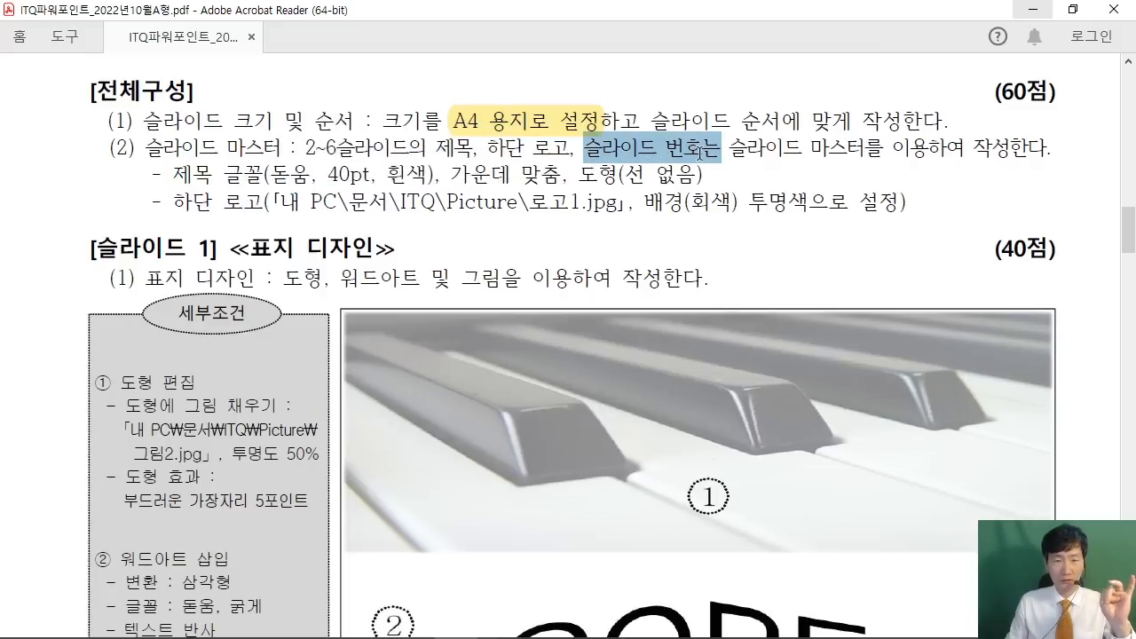
scroll(838, 276, "down", 5)
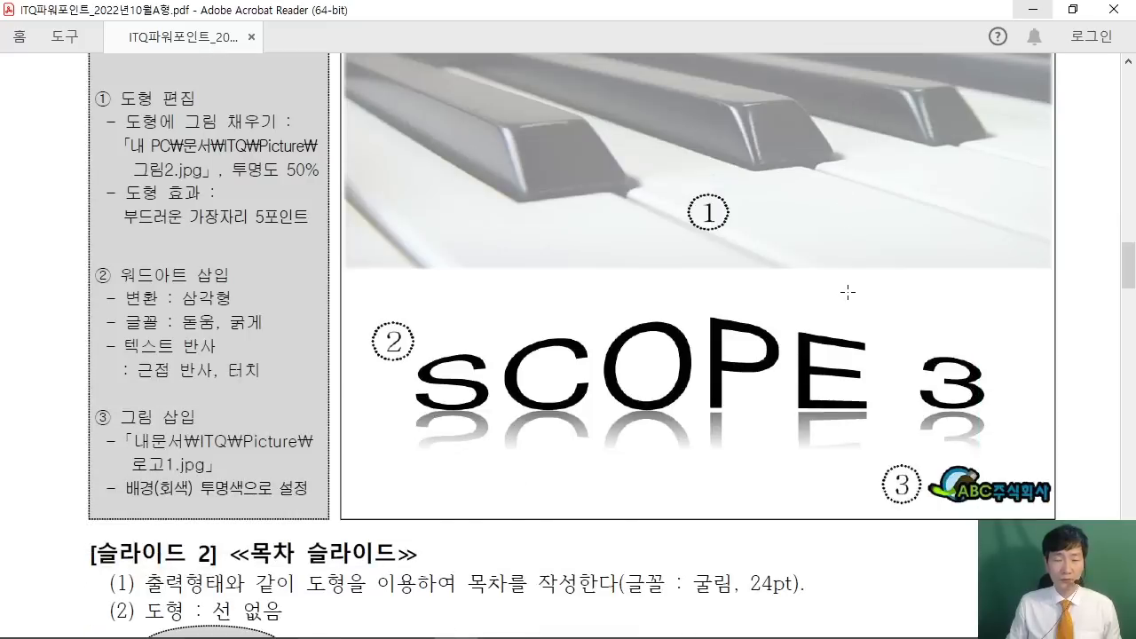
scroll(847, 291, "down", 8)
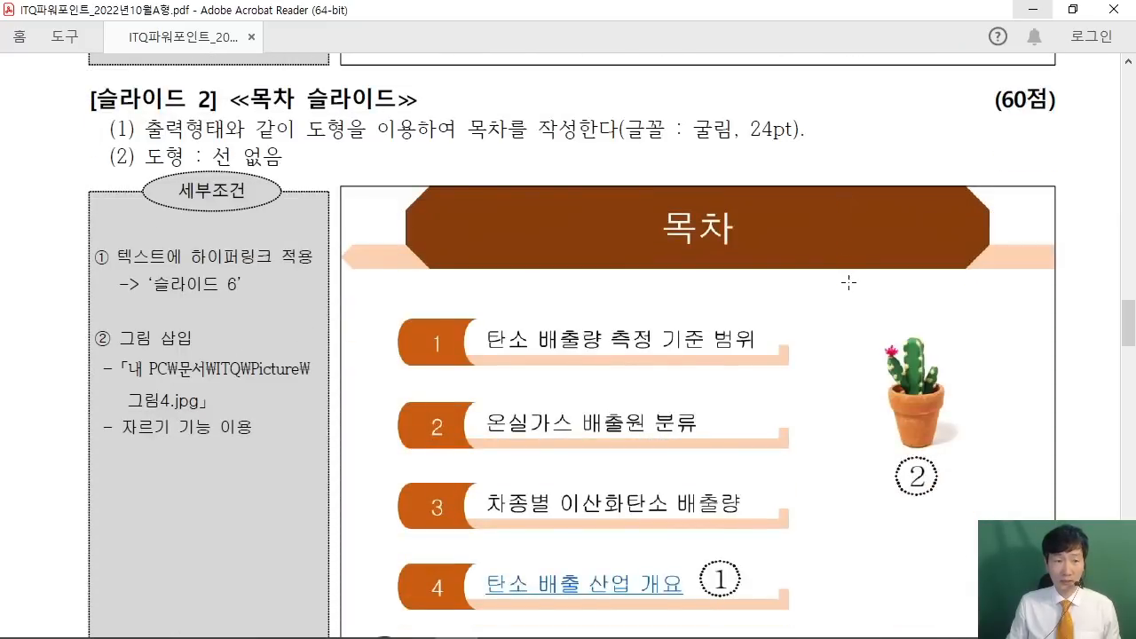
scroll(847, 283, "down", 3)
scroll(741, 279, "up", 2)
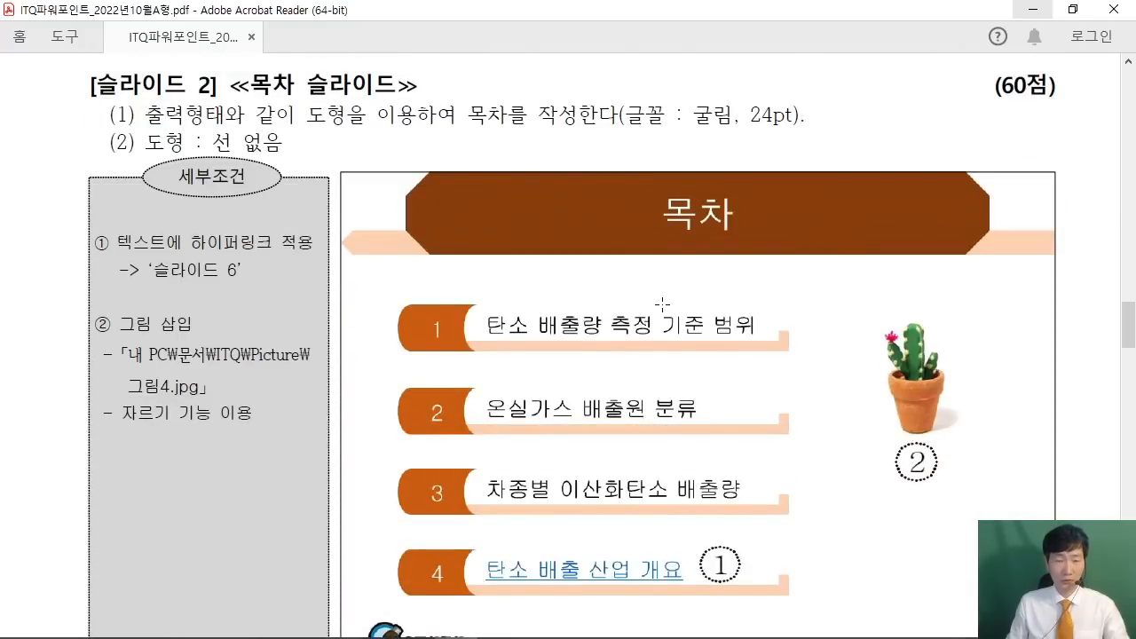
scroll(498, 425, "down", 2)
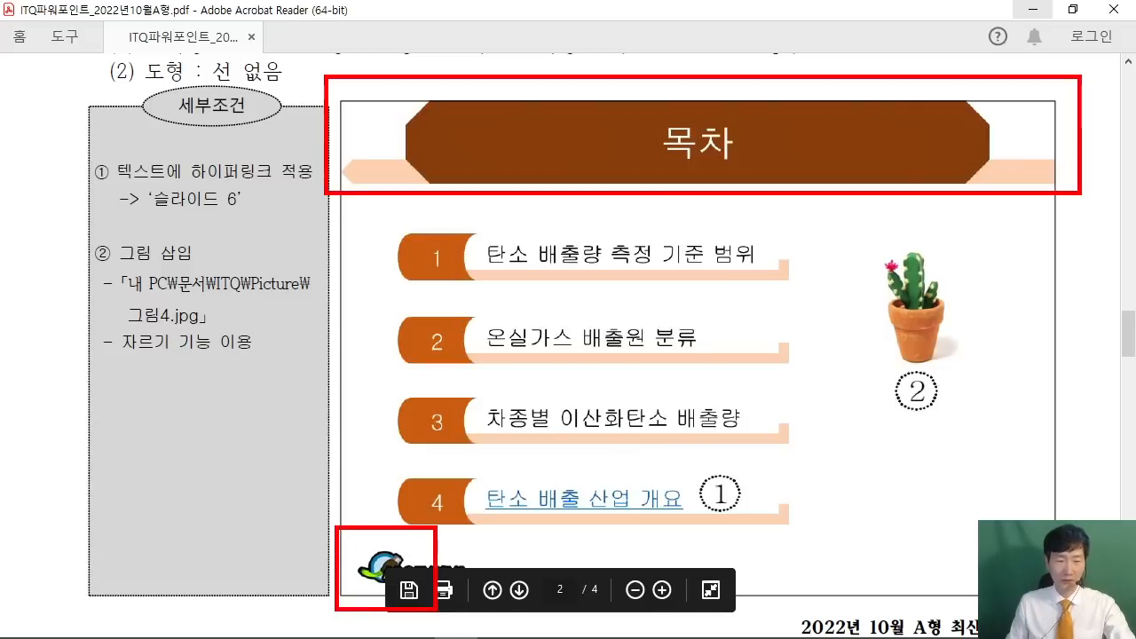
scroll(338, 272, "down", 2)
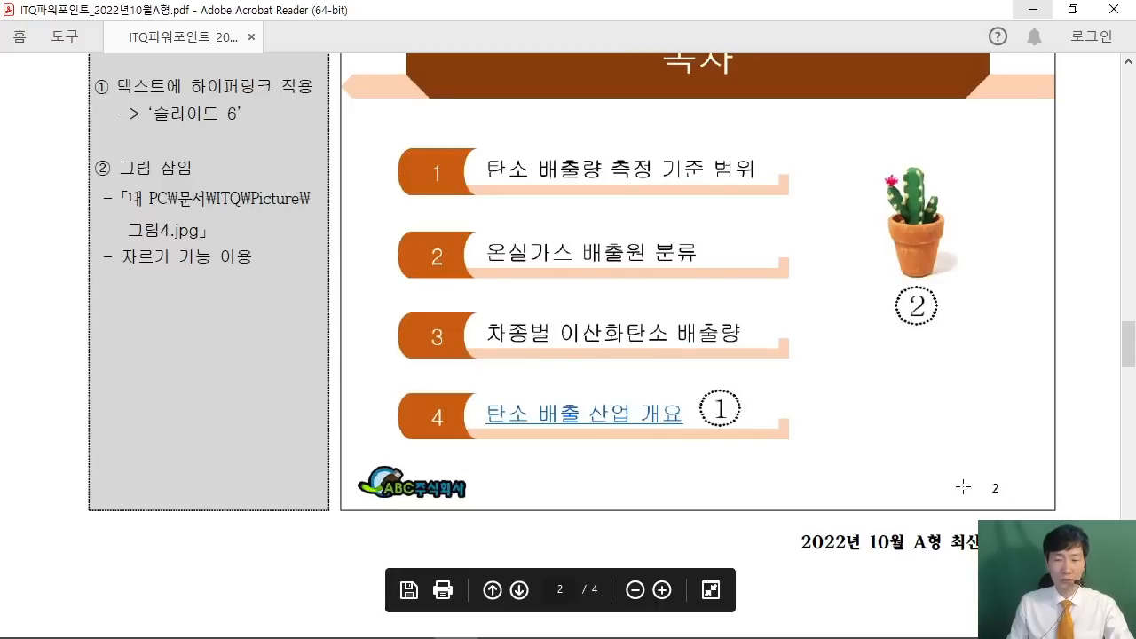
scroll(598, 444, "up", 3)
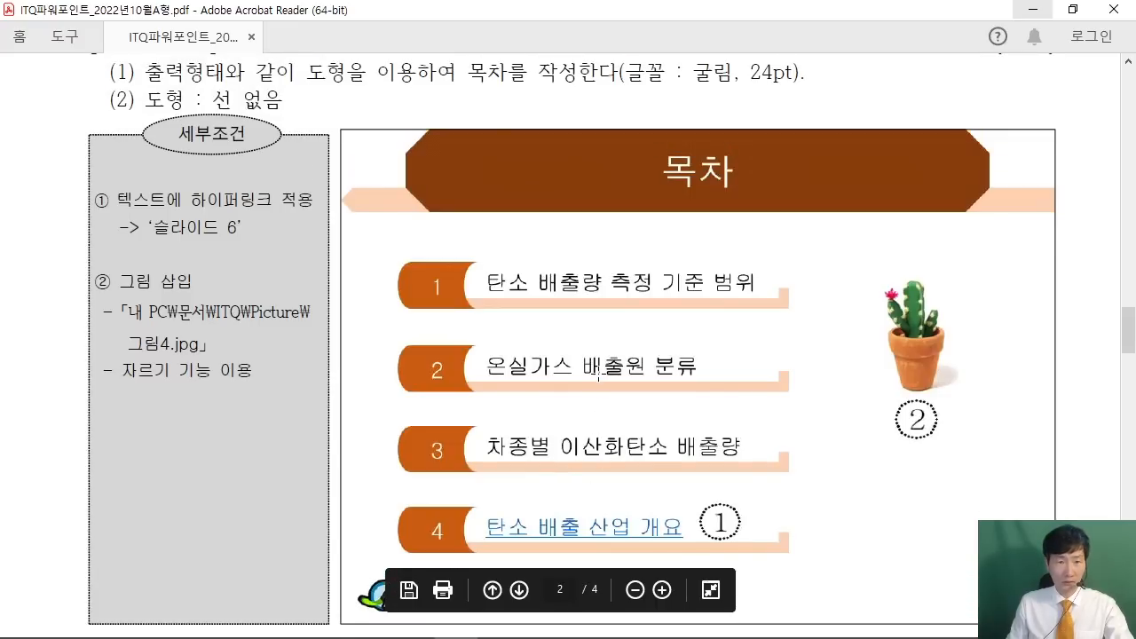
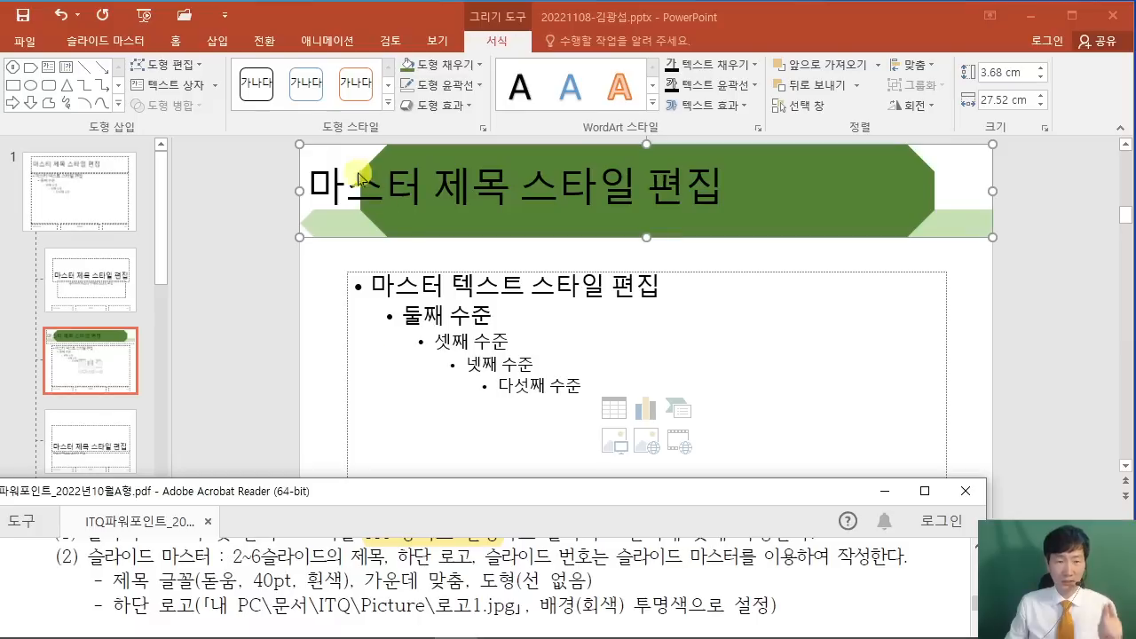
Set the layout master's title placeholder font to 돋움 at 40 pt, following the title specification in the exam PDF.
scroll(162, 589, "up", 1)
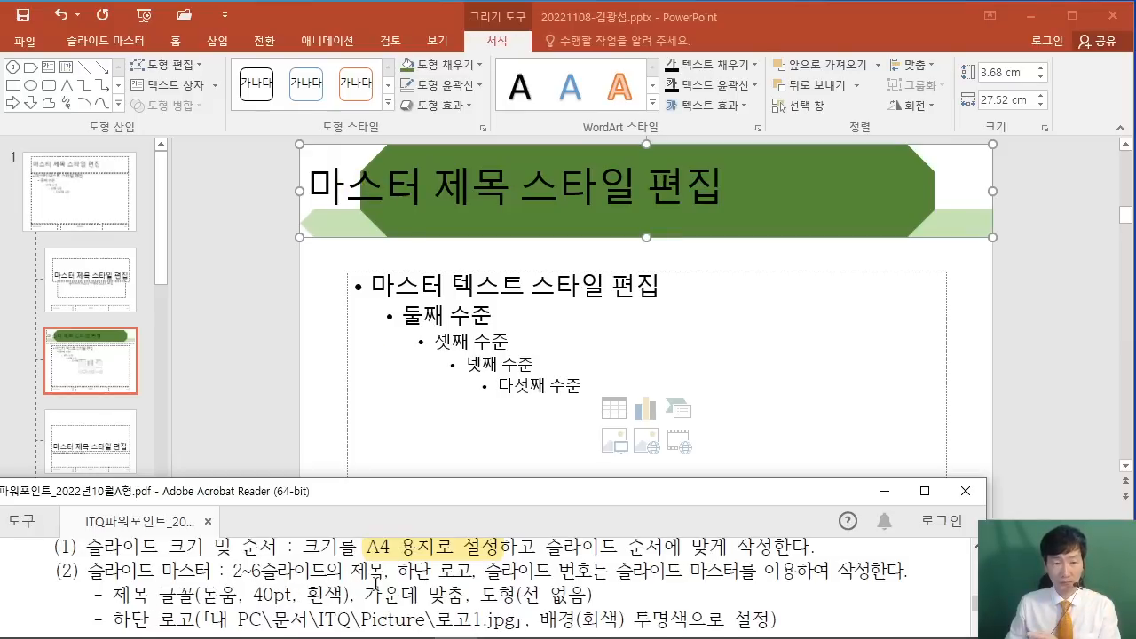
left_click(177, 41)
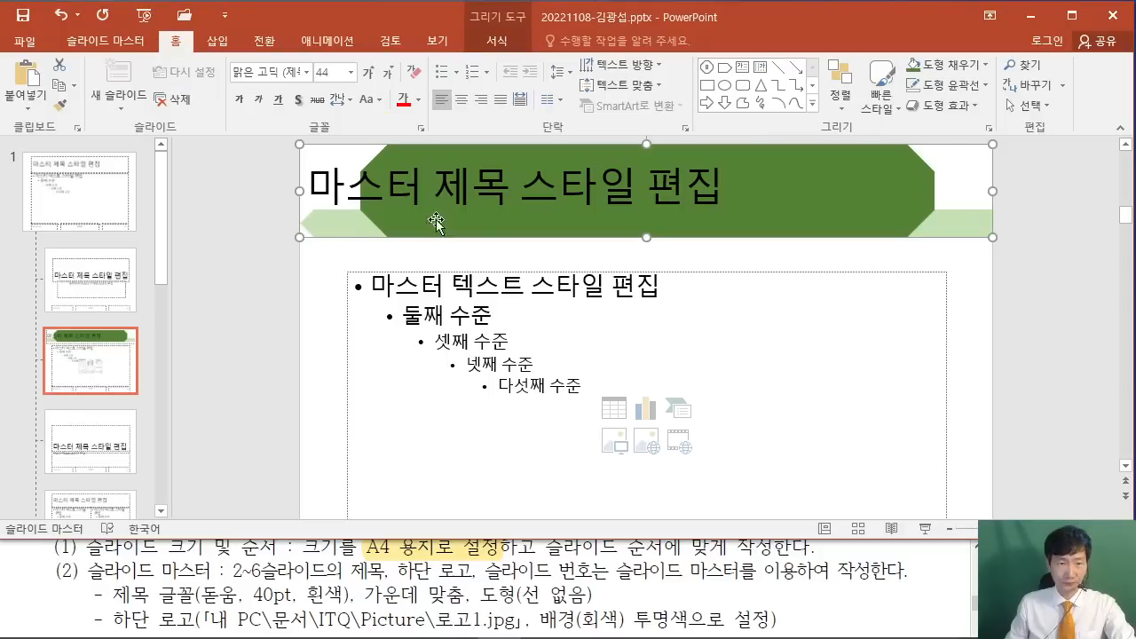
left_click(267, 72)
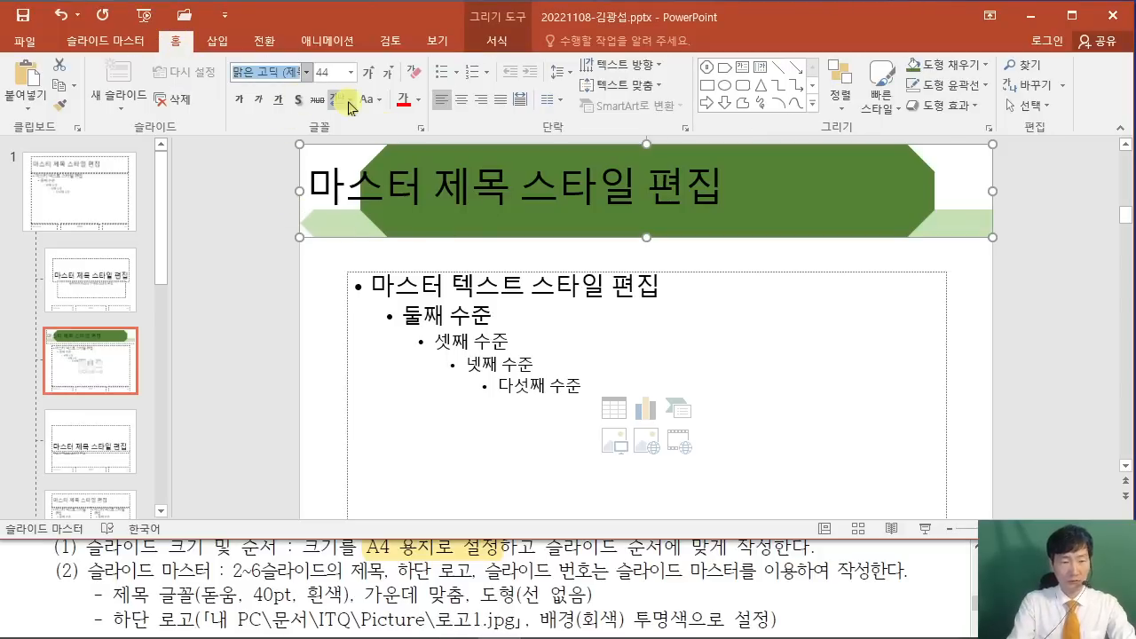
type("돋움")
key("Return")
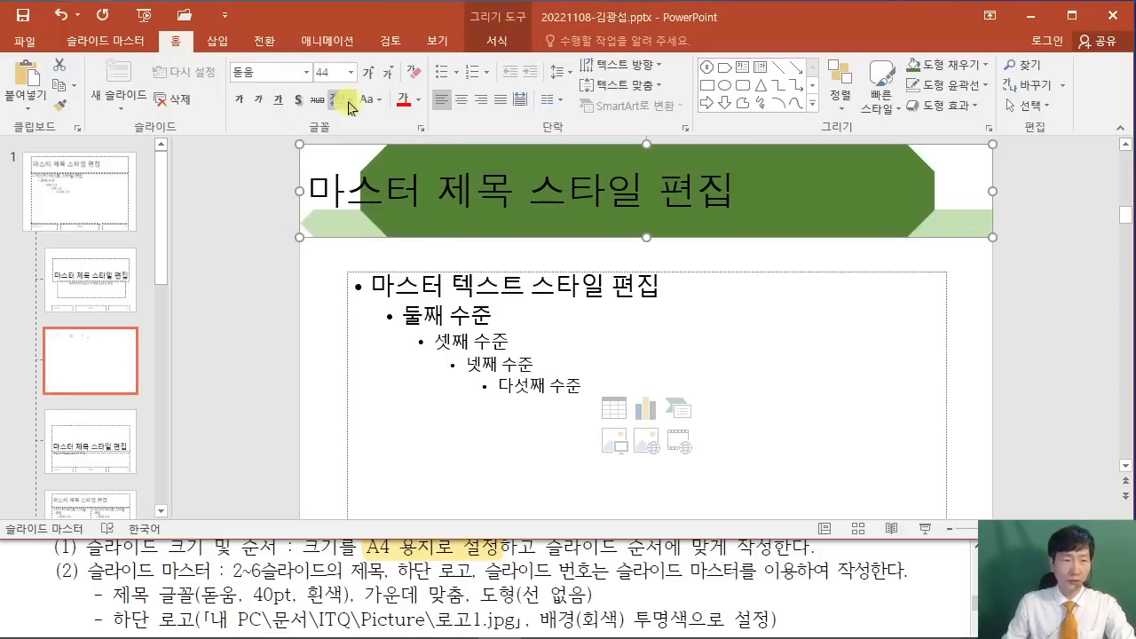
left_click(329, 72)
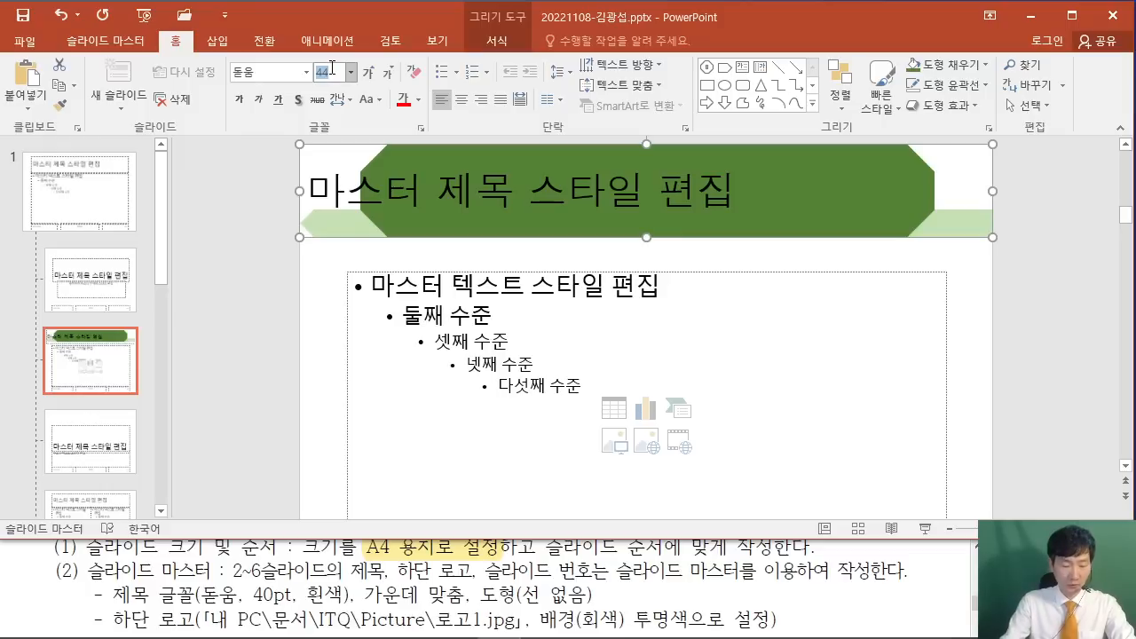
type("40")
key("Return")
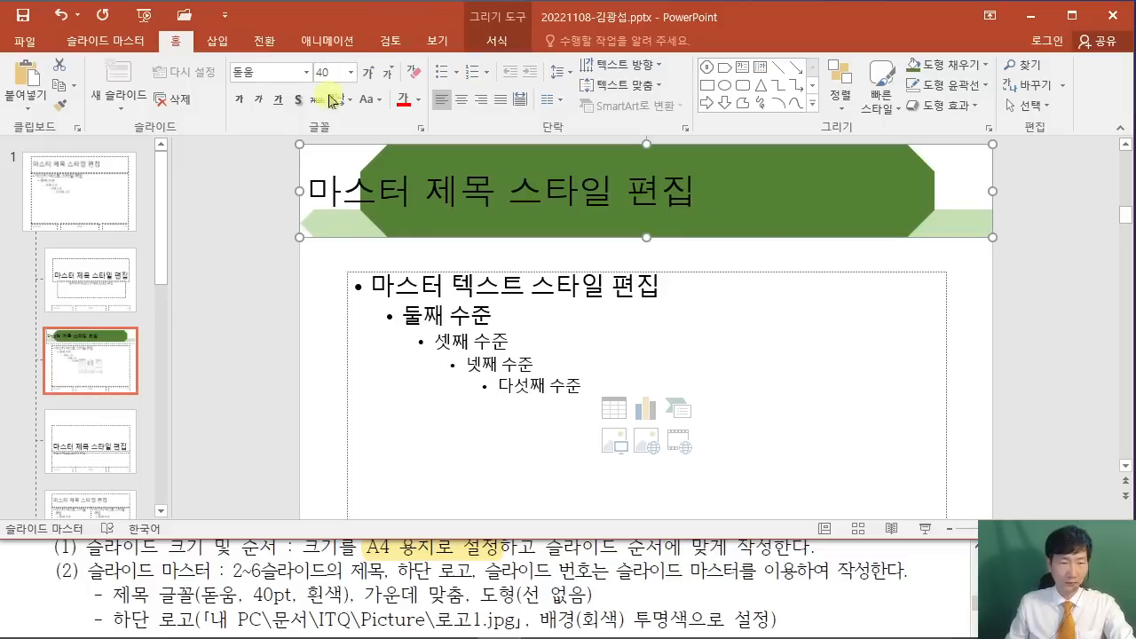
Color the layout master's title text white and center it horizontally.
left_click(418, 99)
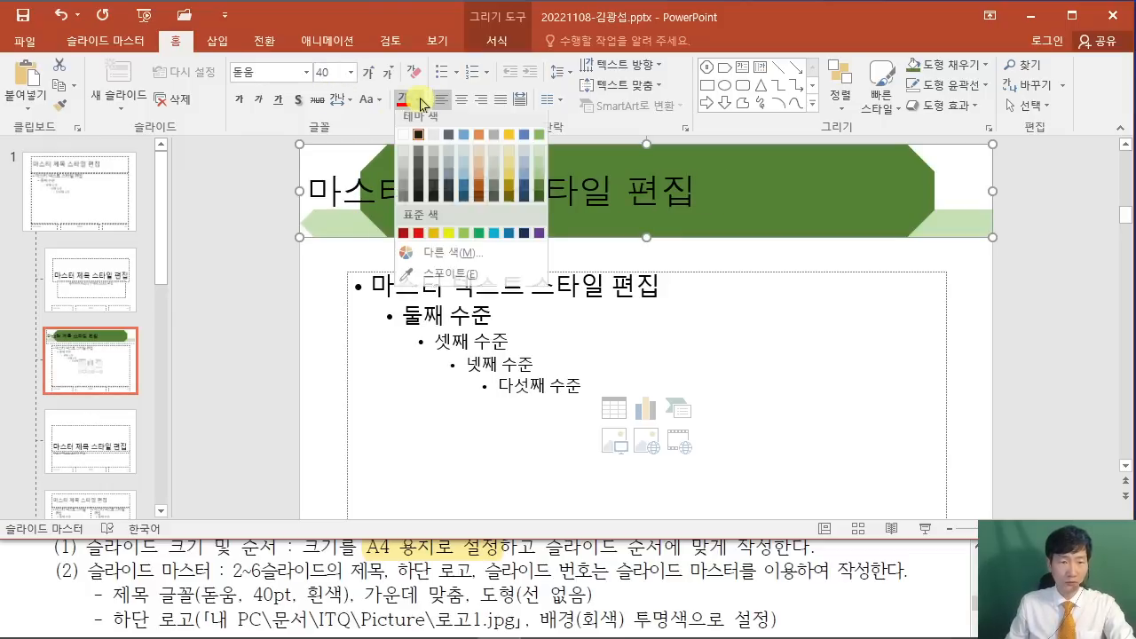
left_click(403, 140)
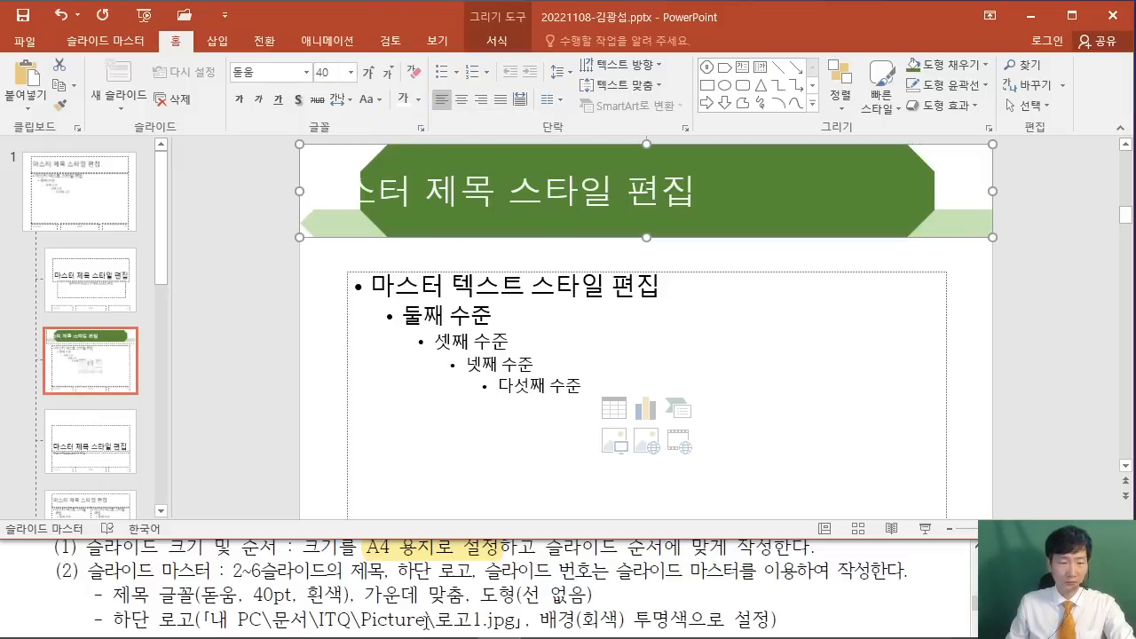
left_click(454, 102)
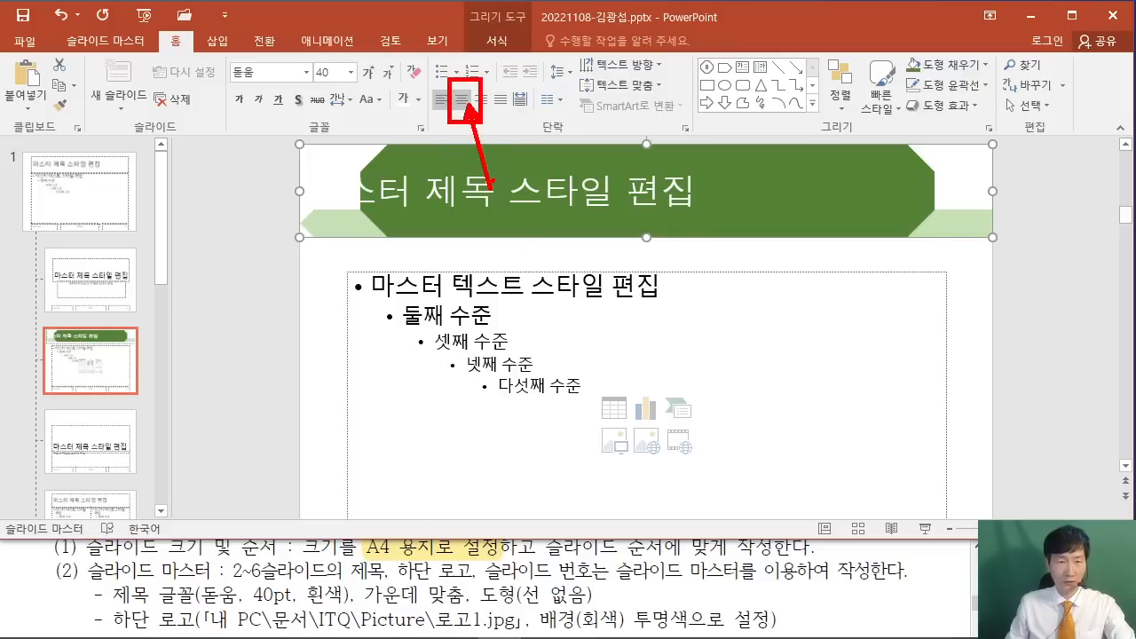
left_click(461, 100)
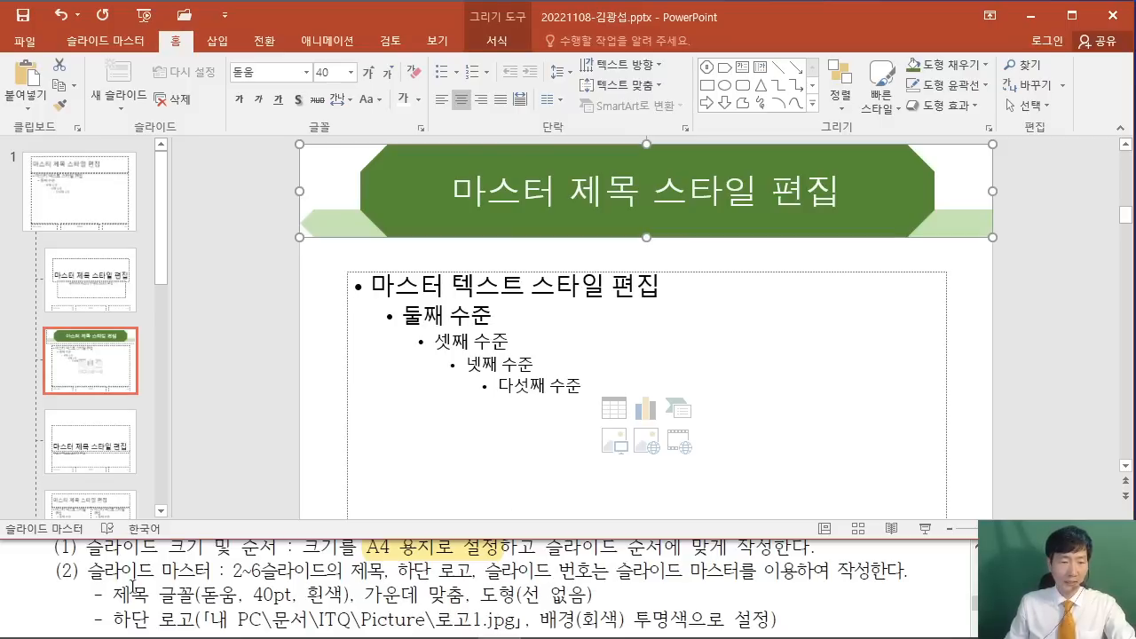
Check the logo requirement in the exam PDF and look for the logo picture in 문서\ITQ\Picture through picture insertion.
left_click(36, 575)
scroll(108, 566, "down", 1)
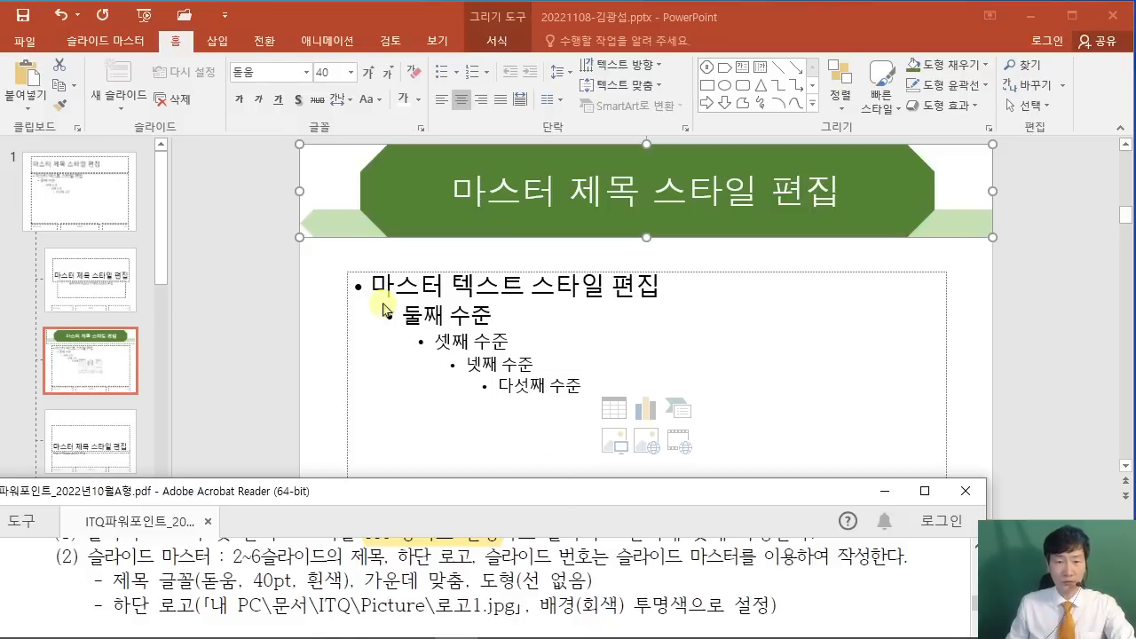
left_click(241, 278)
left_click(217, 40)
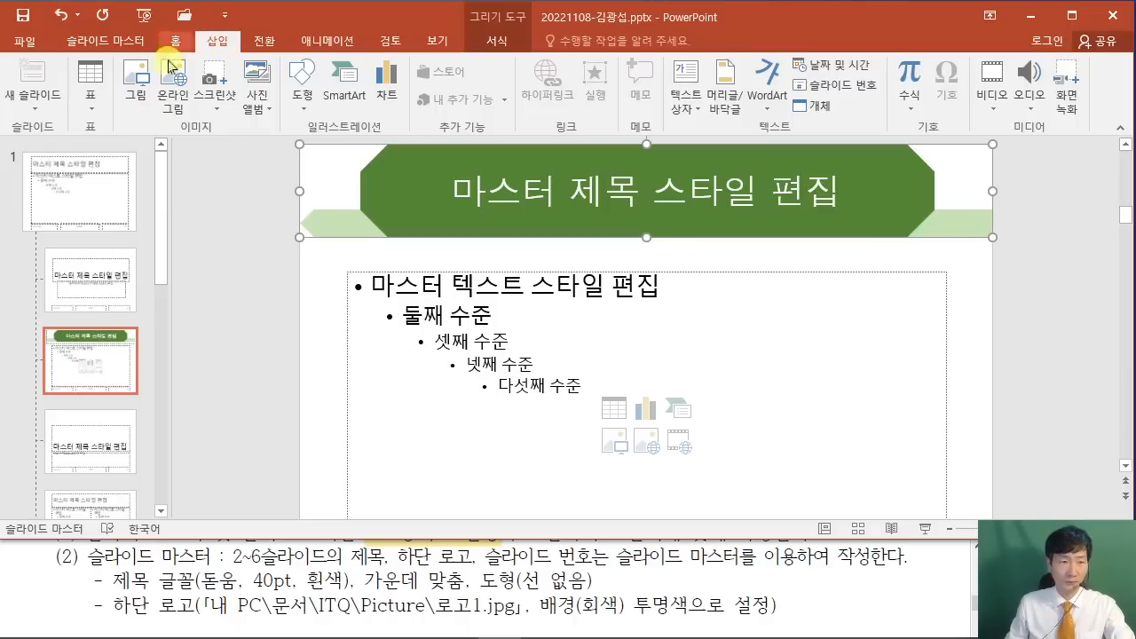
left_click(138, 88)
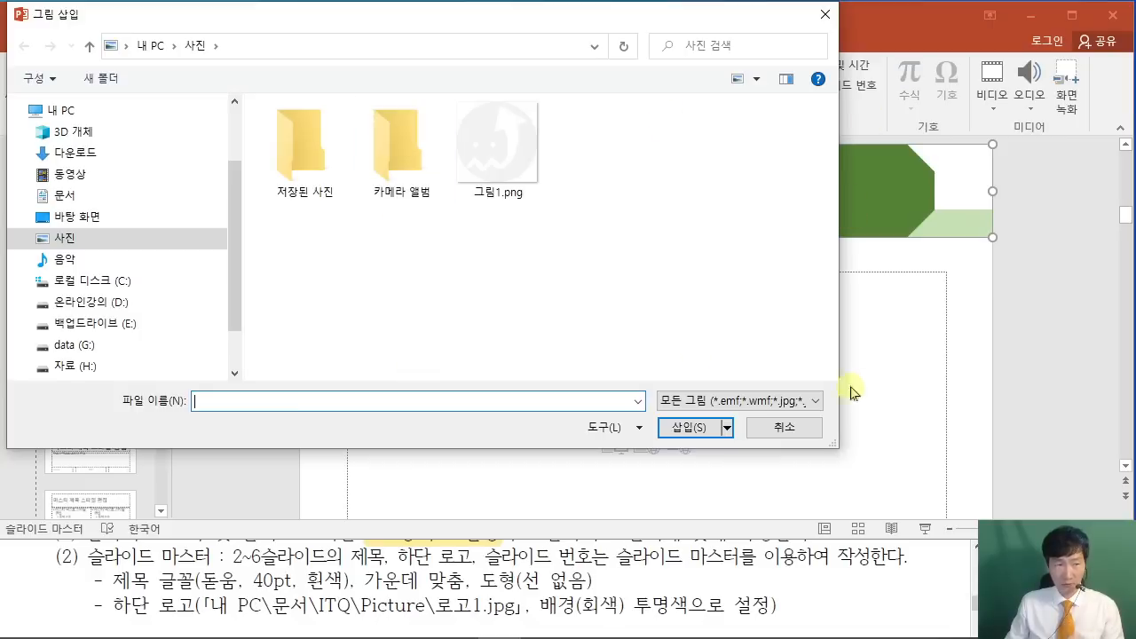
left_click_drag(365, 23, 524, 39)
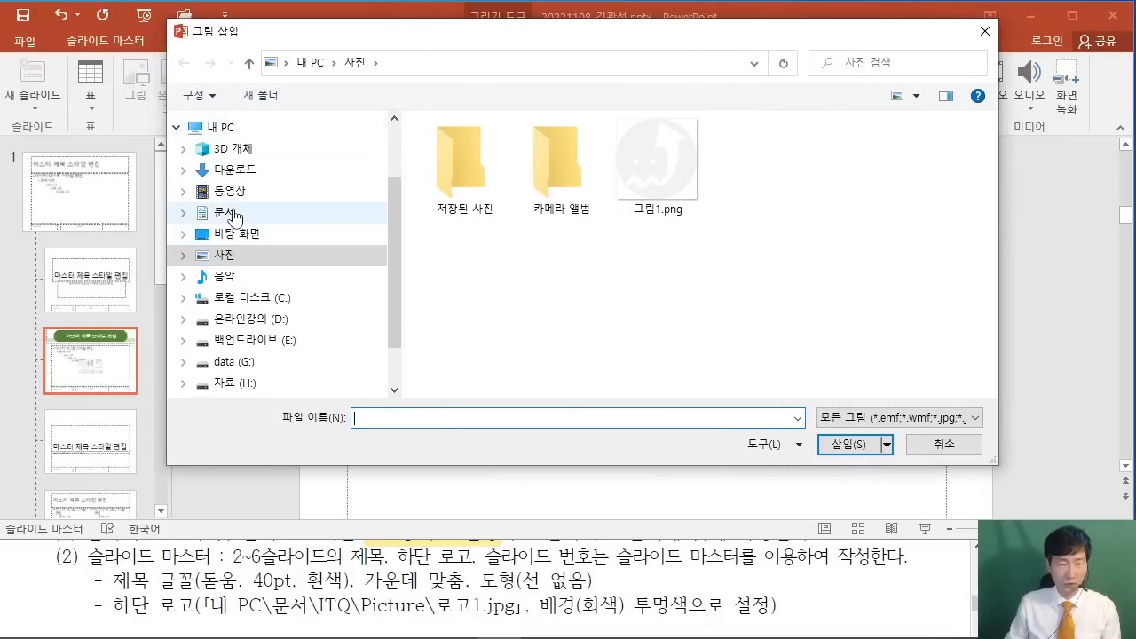
left_click(213, 213)
double_click(559, 177)
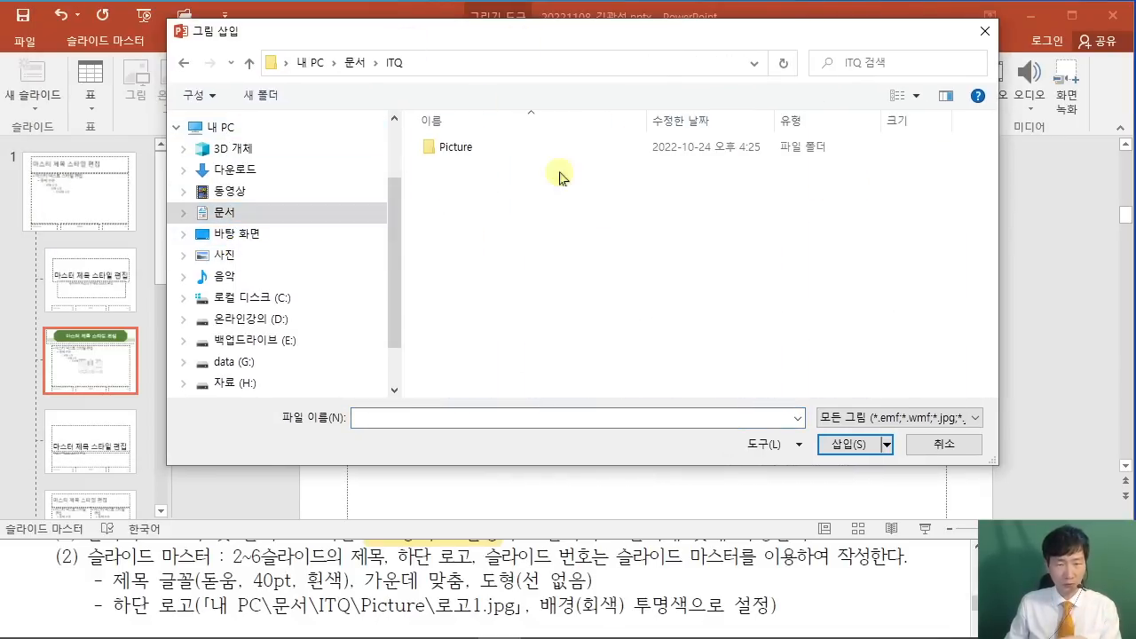
double_click(470, 150)
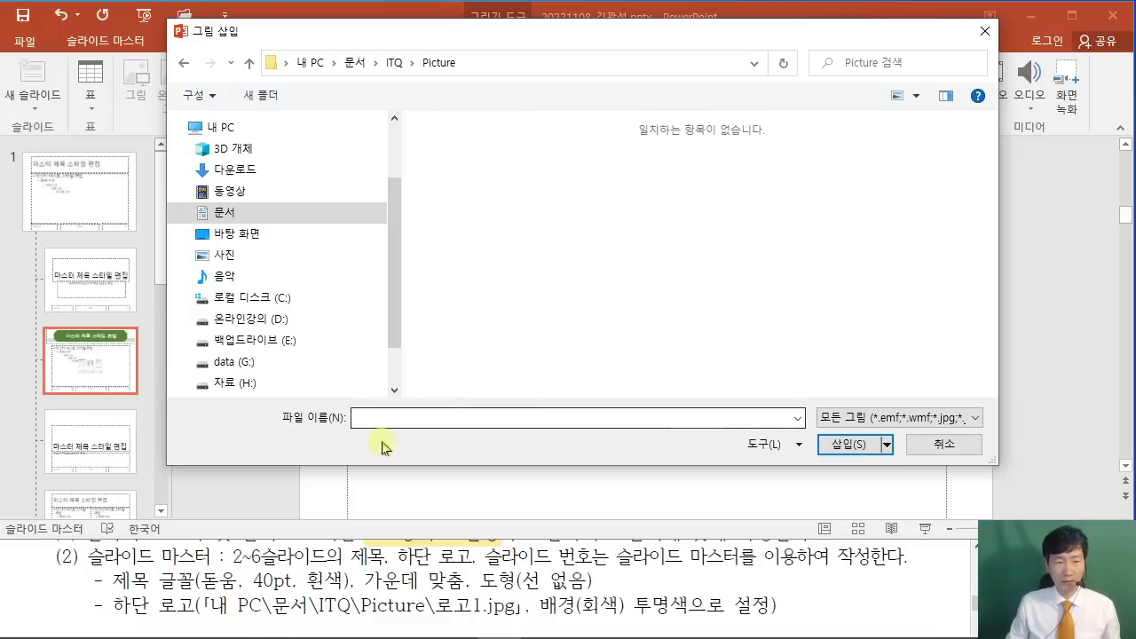
Switch to File Explorer, go to the 문서\ITQ folder and locate the Picture.zip archive.
left_click(1133, 627)
left_click(269, 370)
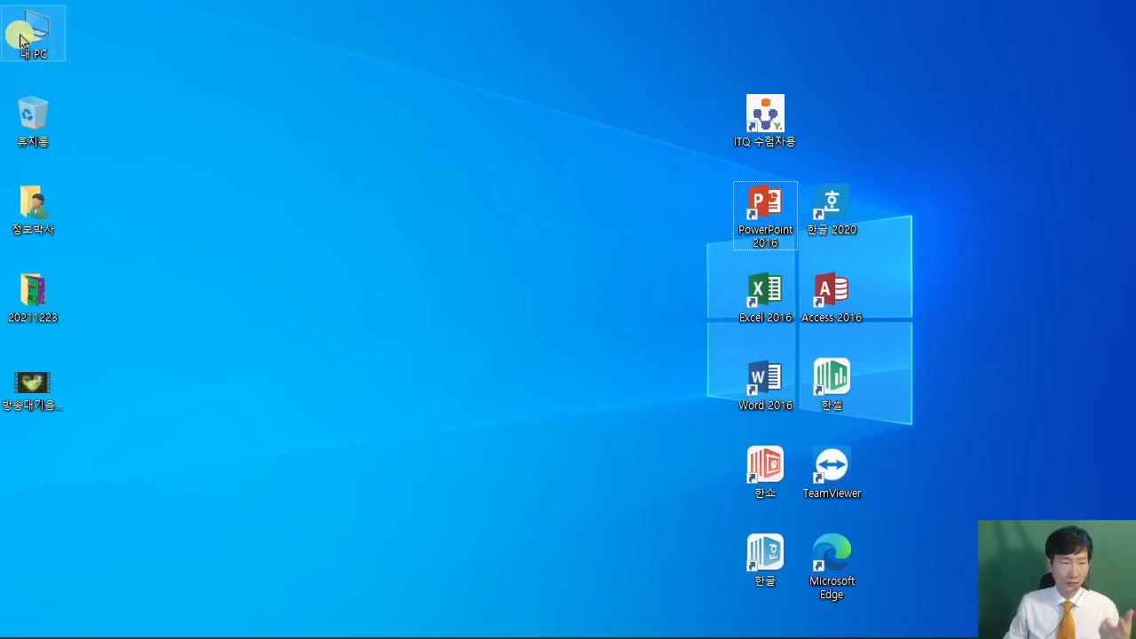
double_click(28, 37)
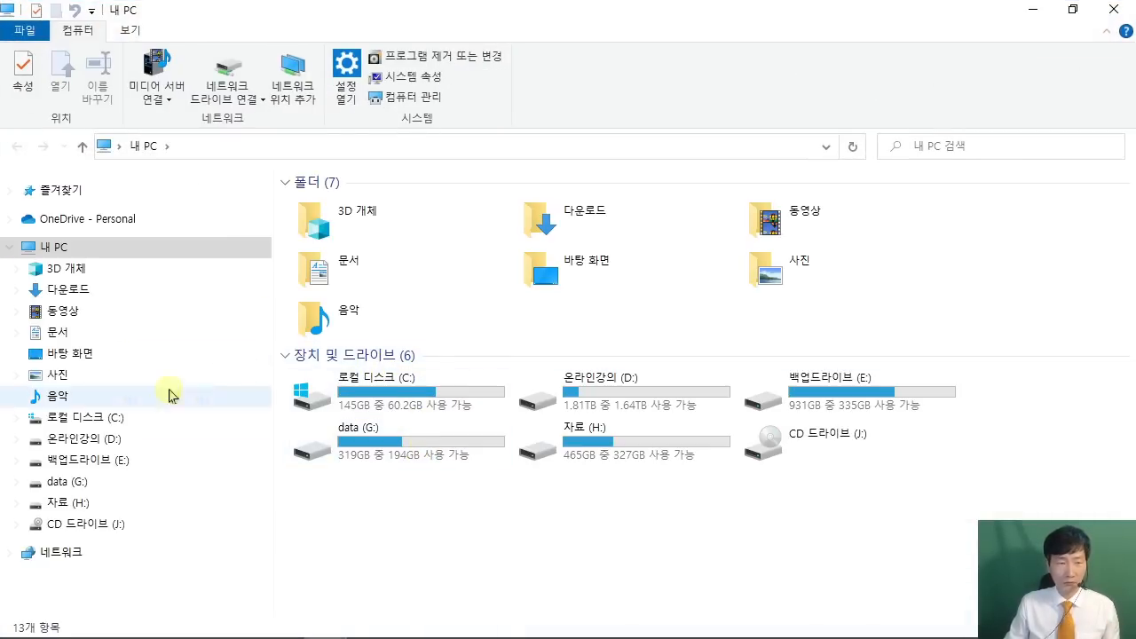
left_click(62, 332)
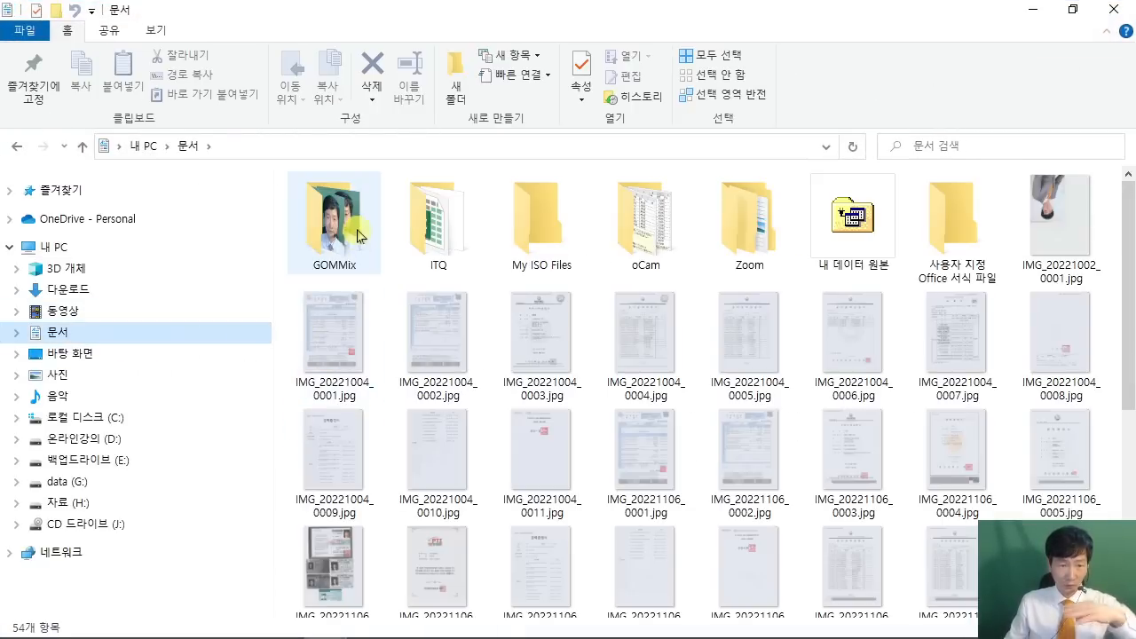
double_click(429, 241)
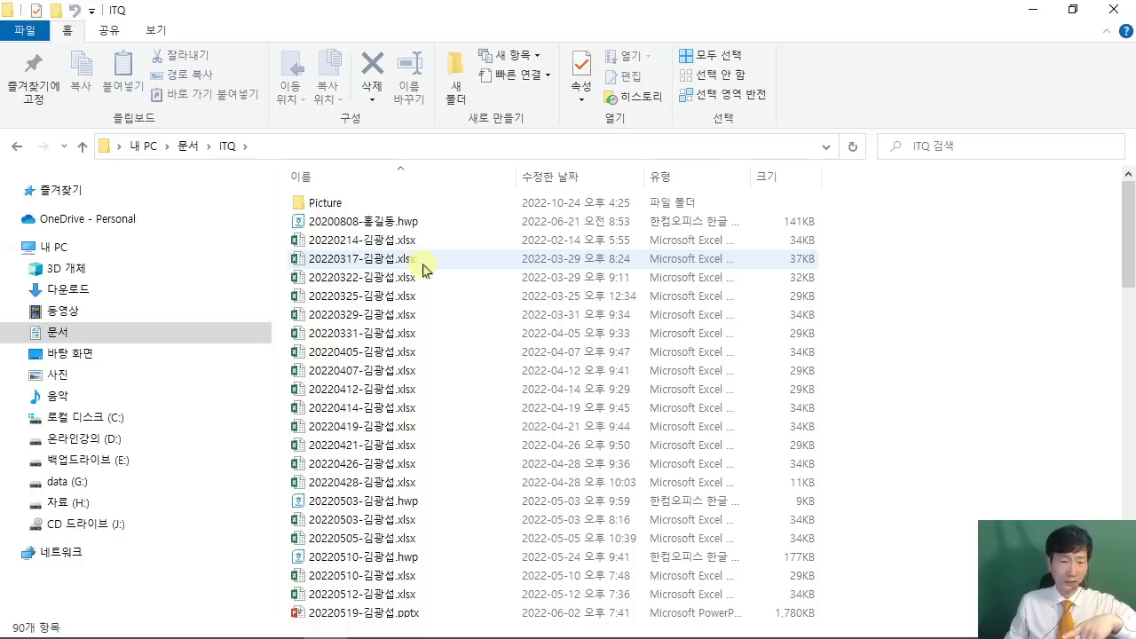
scroll(425, 413, "down", 20)
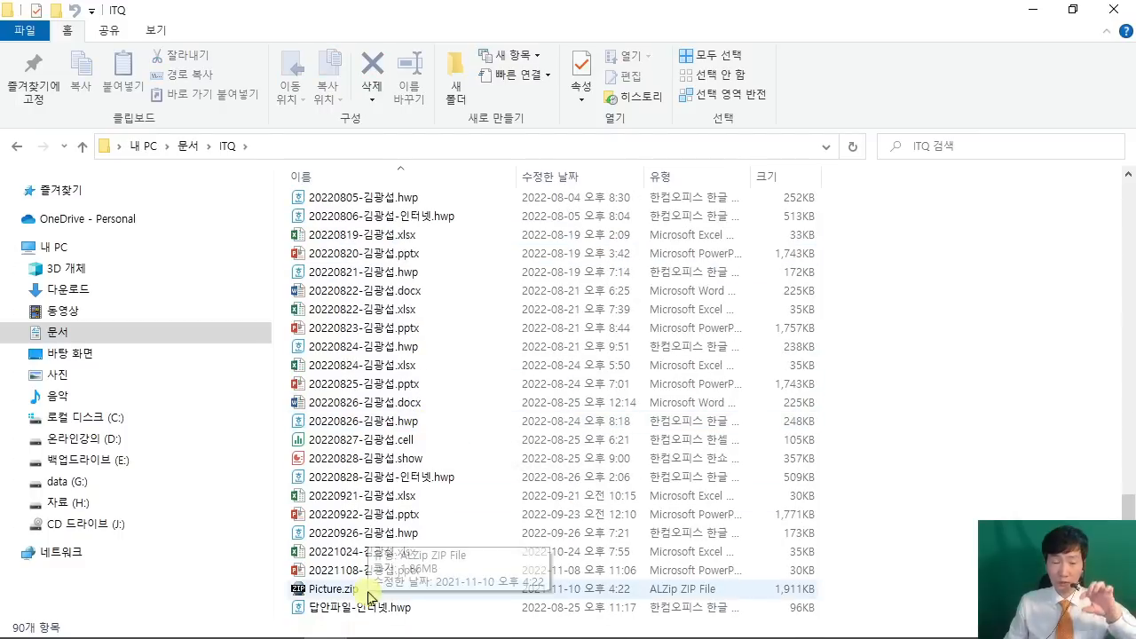
Extract Picture.zip into the Picture subfolder of the ITQ folder.
right_click(368, 597)
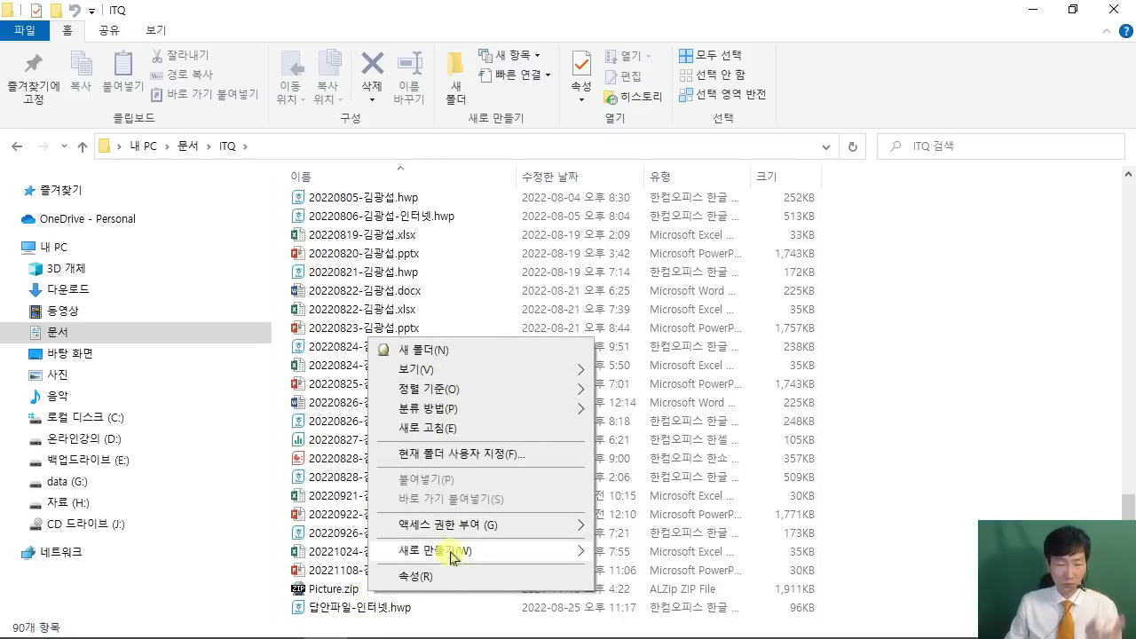
left_click(981, 476)
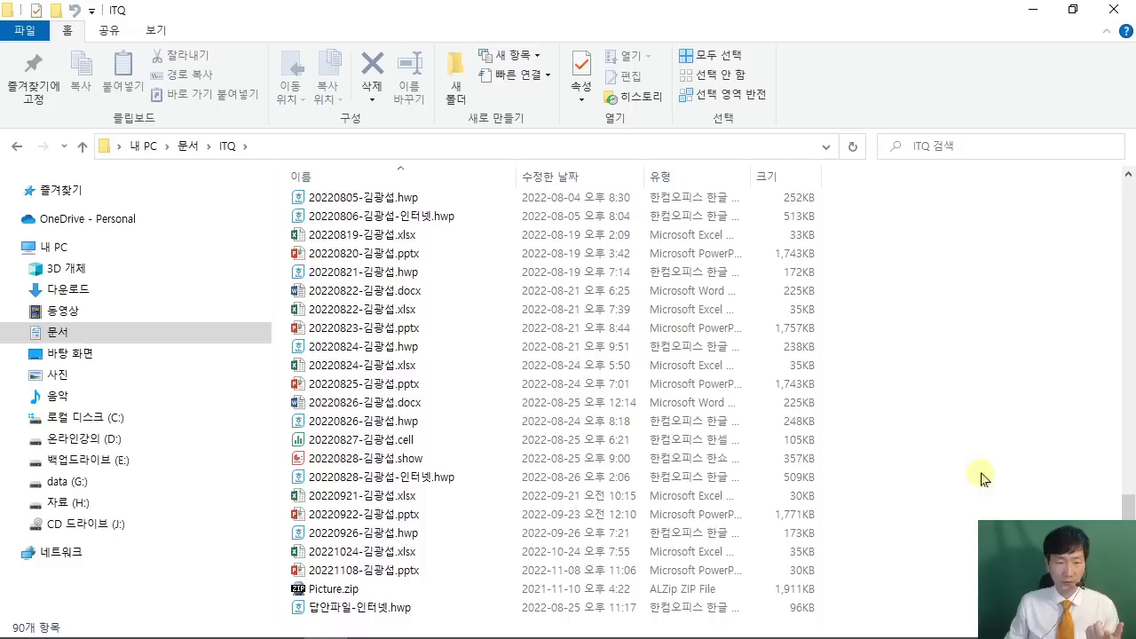
left_click(356, 594)
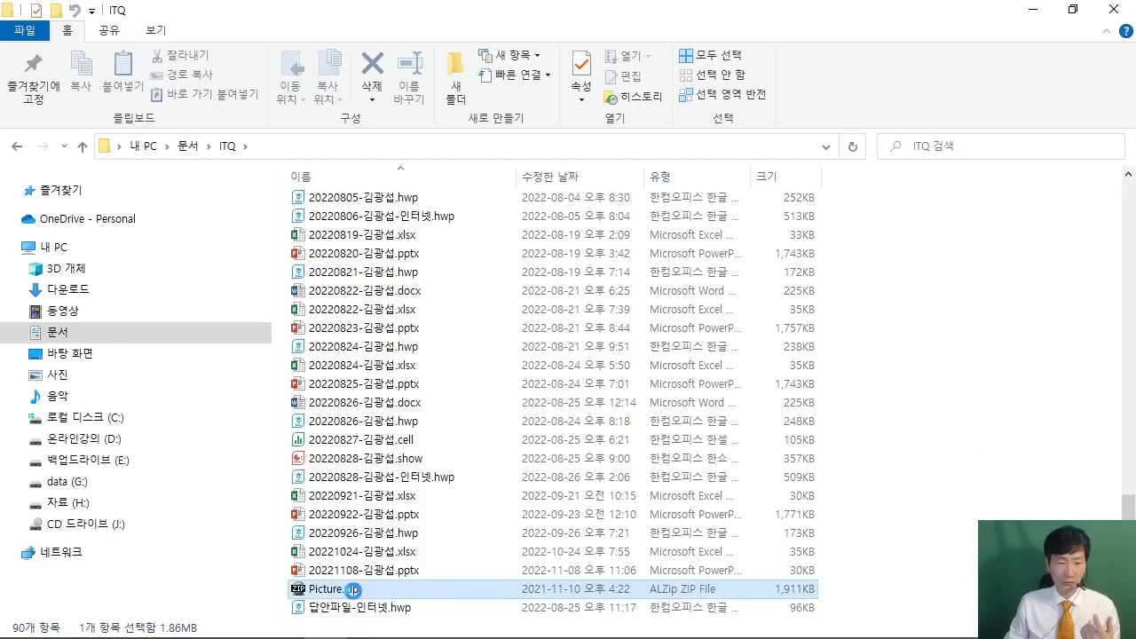
right_click(356, 593)
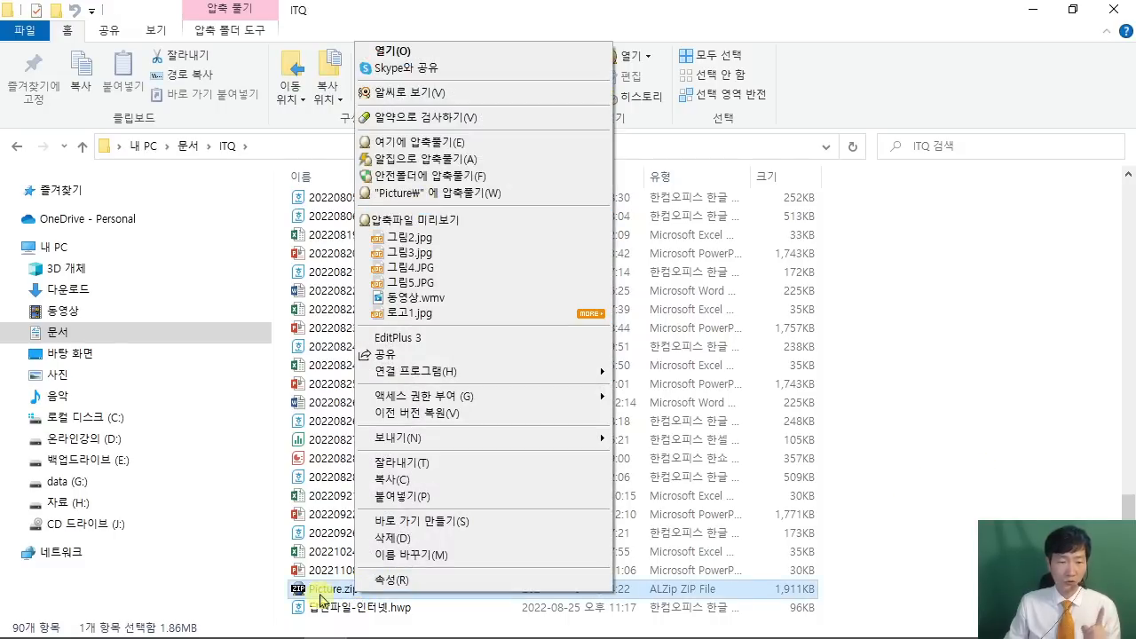
left_click(403, 195)
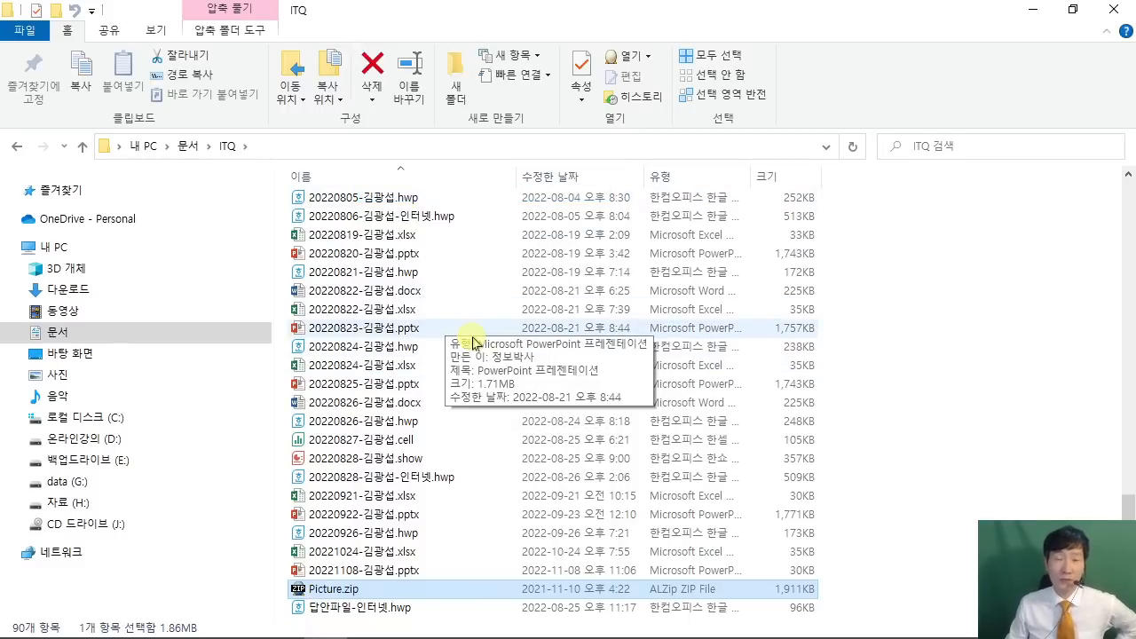
scroll(444, 325, "up", 9)
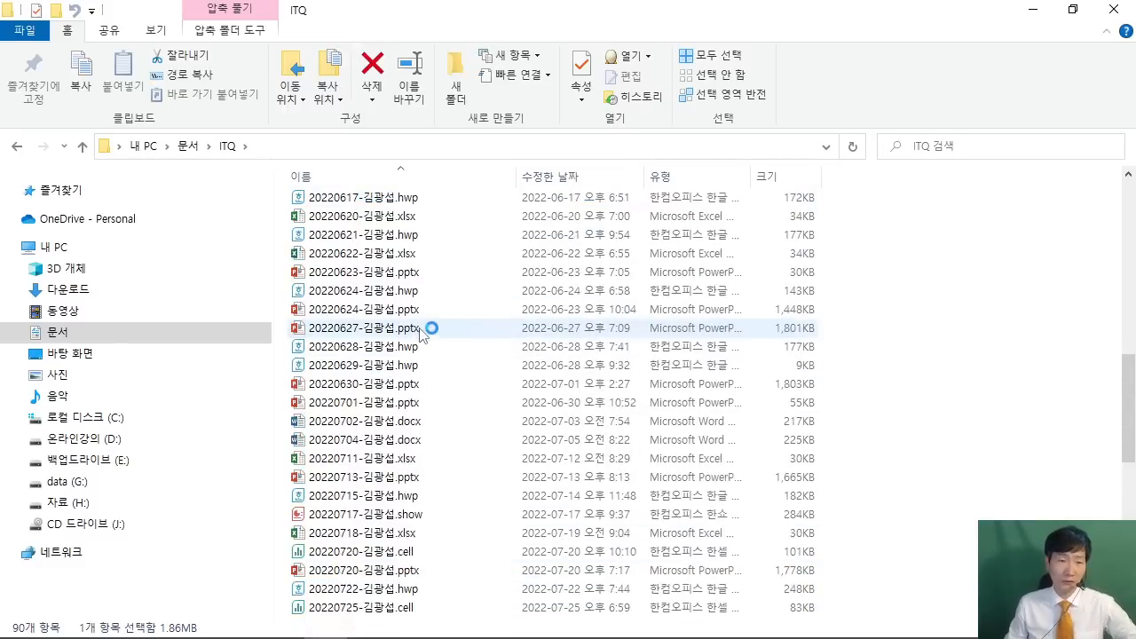
scroll(426, 328, "up", 8)
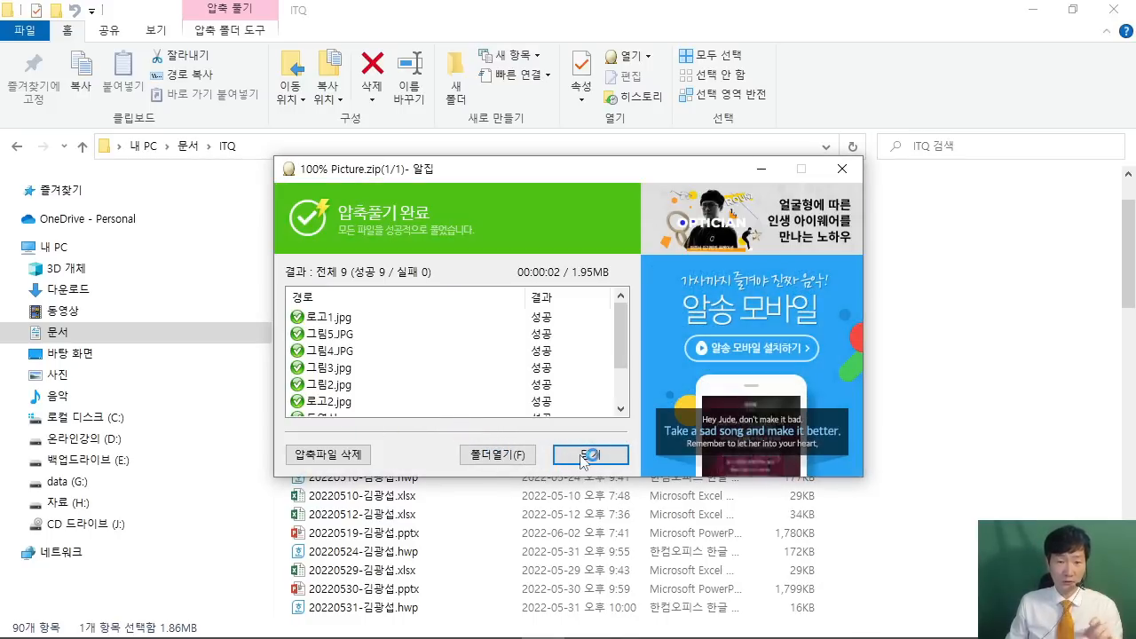
left_click(591, 455)
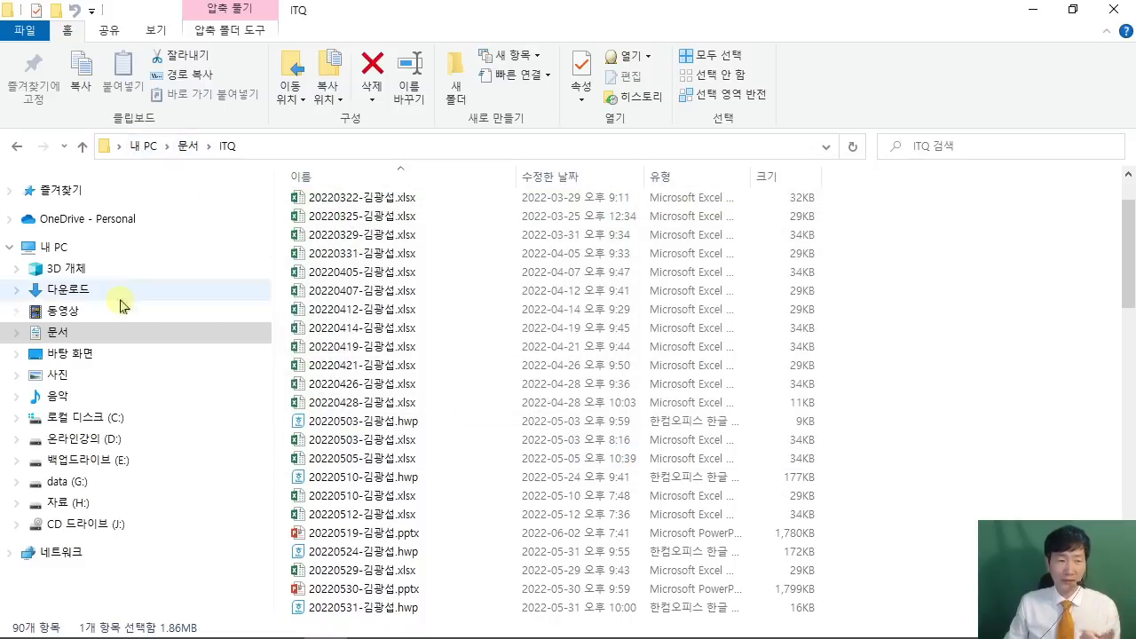
Check the extracted images in 문서\ITQ\Picture, then return to PowerPoint and close the open picture insertion dialog.
left_click(102, 342)
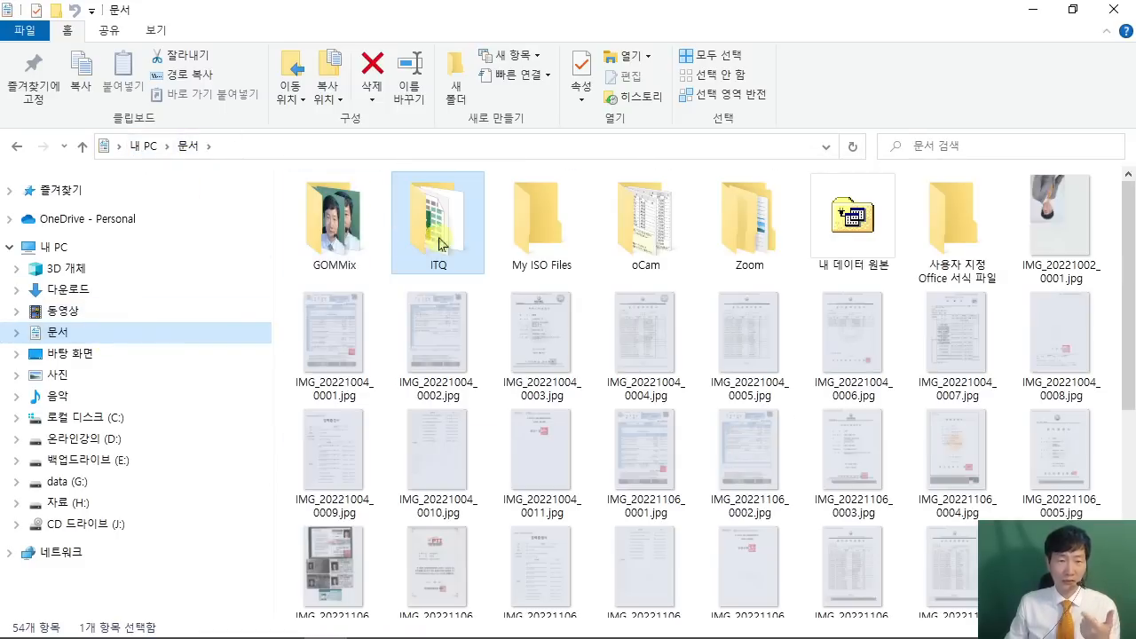
double_click(436, 232)
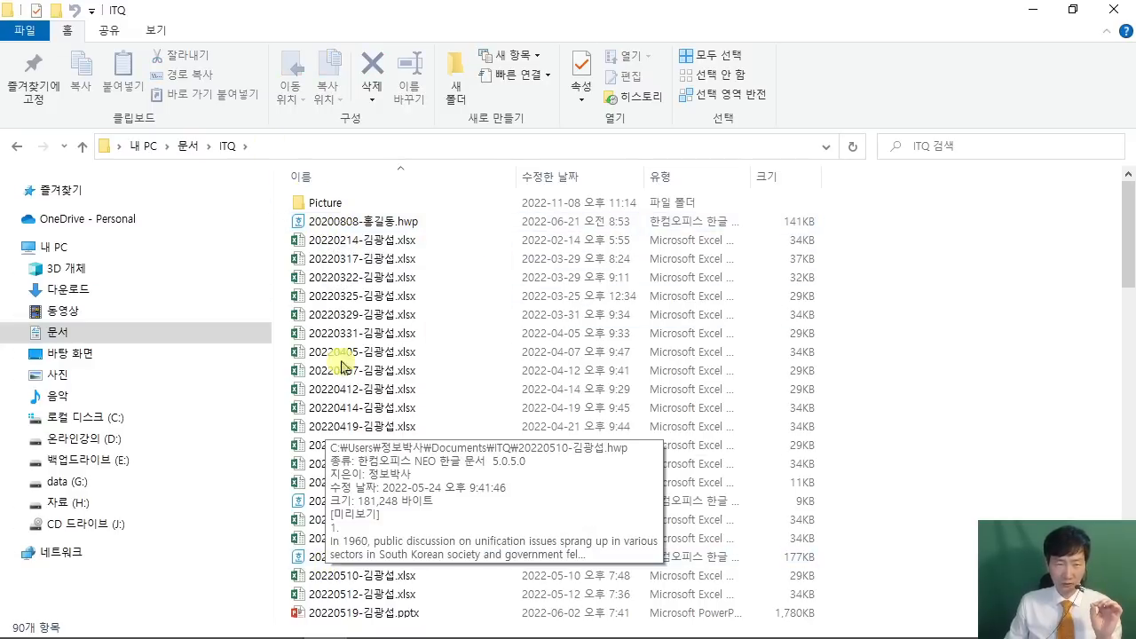
double_click(325, 204)
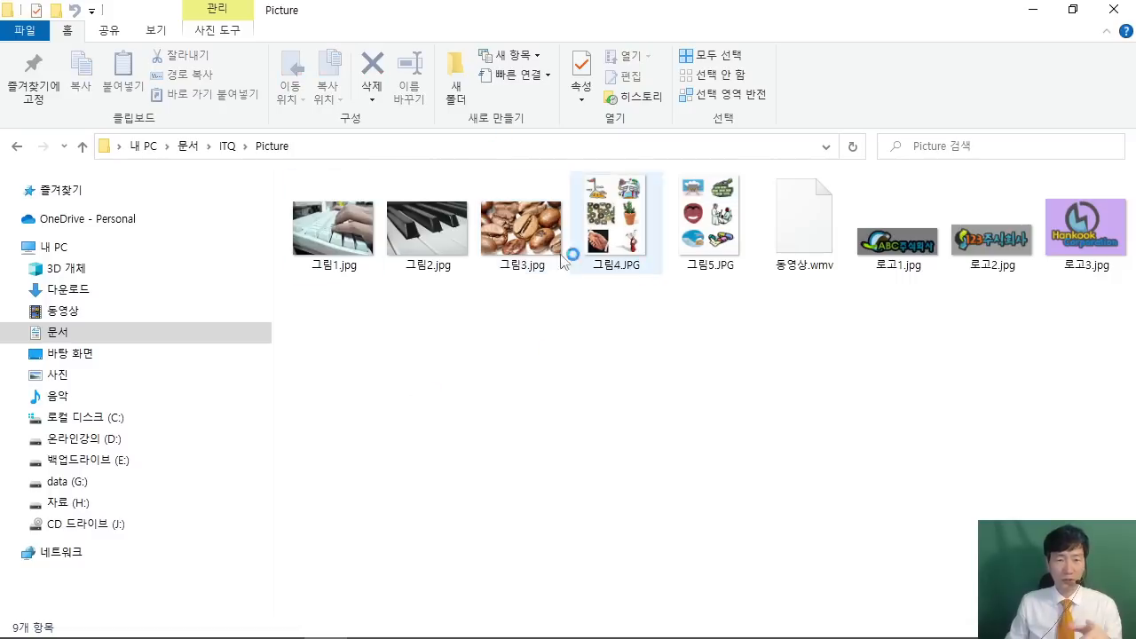
left_click(1115, 10)
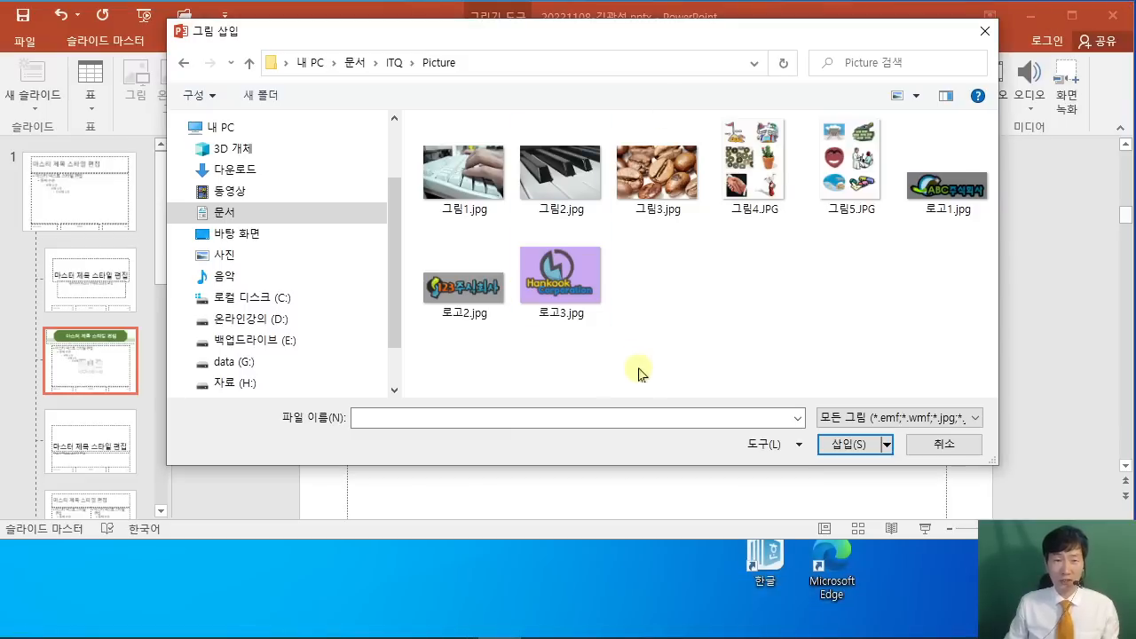
left_click(985, 31)
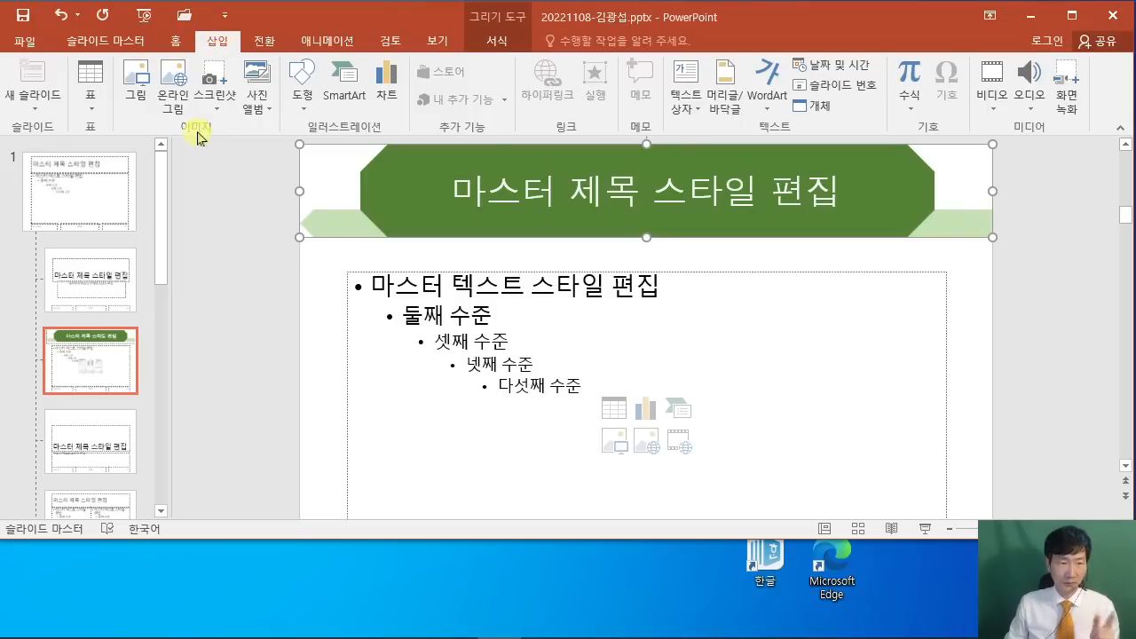
Insert the picture 로고1.jpg from 문서\ITQ\Picture into the layout master, as the exam PDF specifies.
left_click(135, 82)
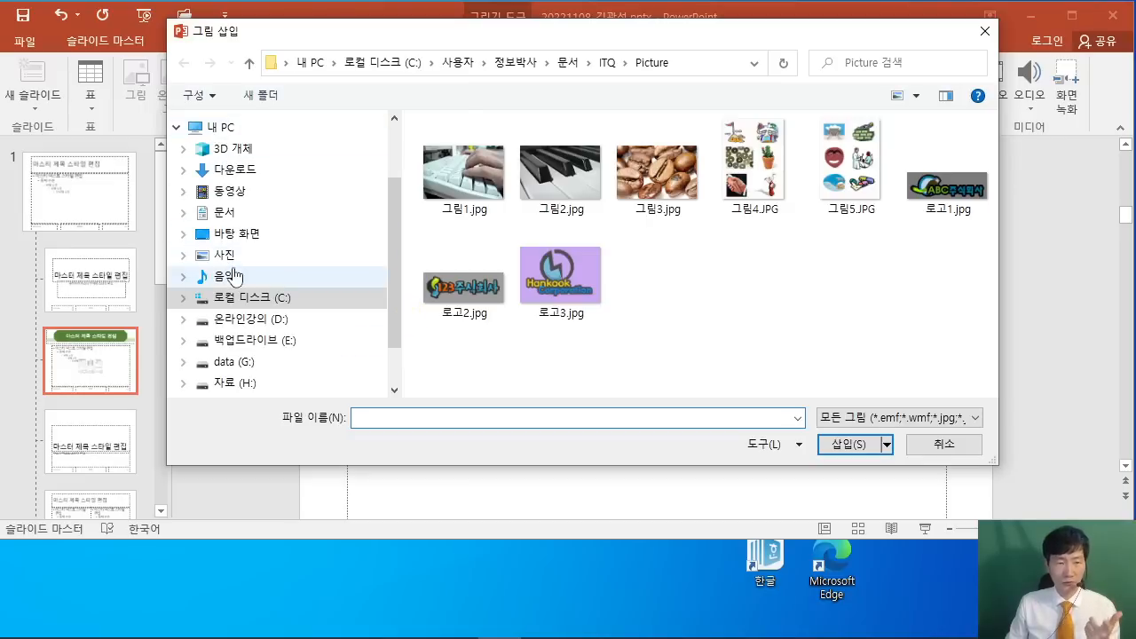
left_click(224, 212)
double_click(544, 178)
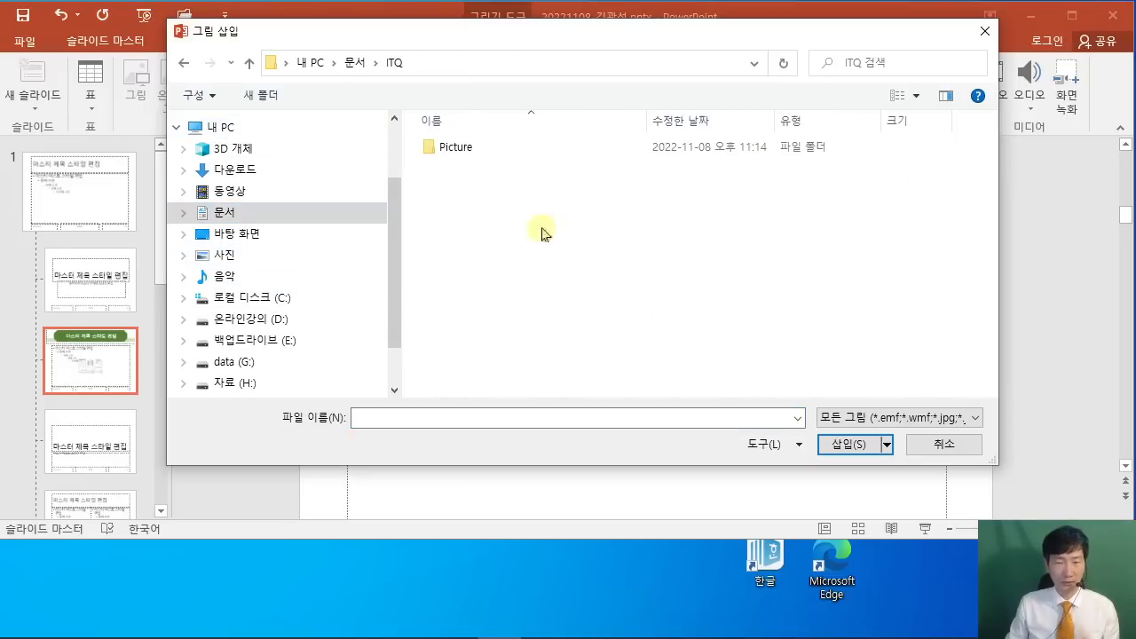
left_click(453, 151)
double_click(452, 153)
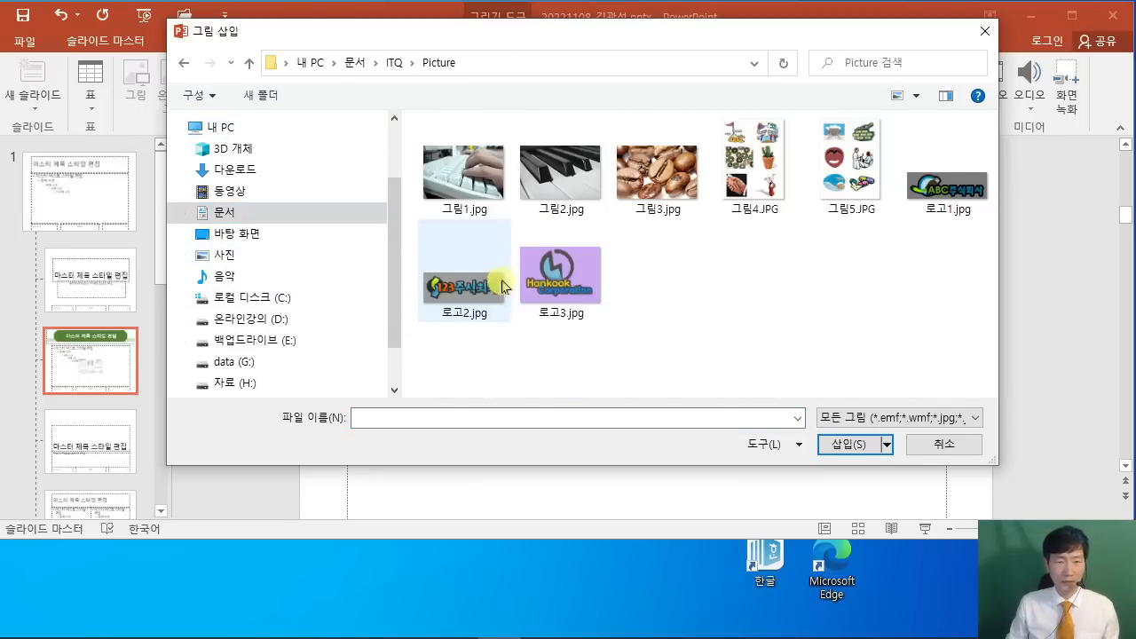
left_click(452, 626)
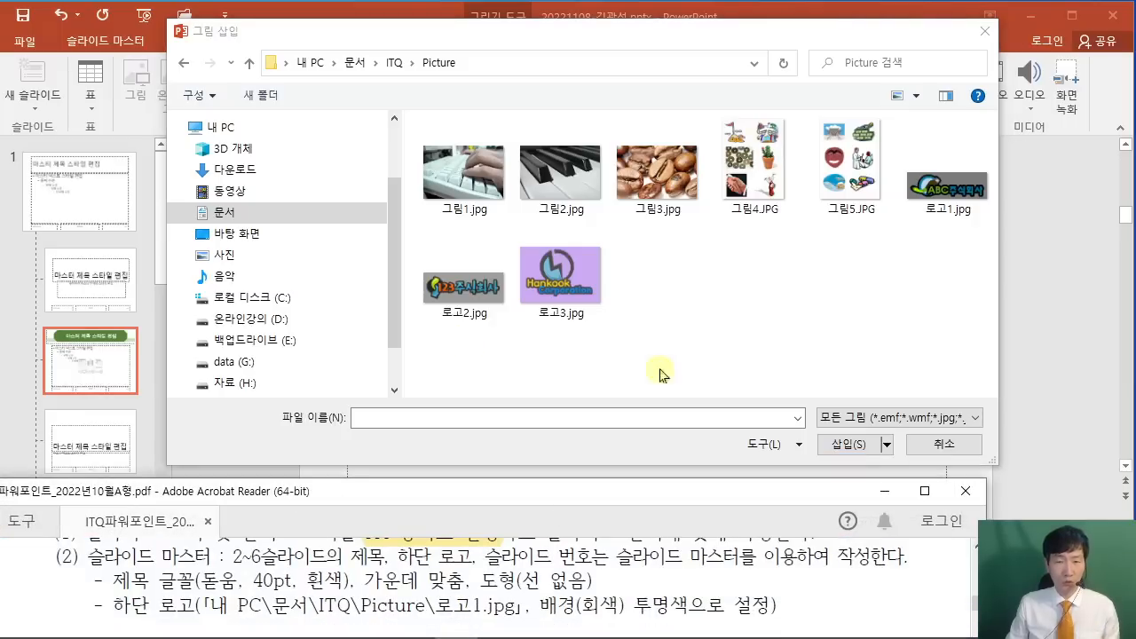
left_click(744, 299)
left_click(949, 213)
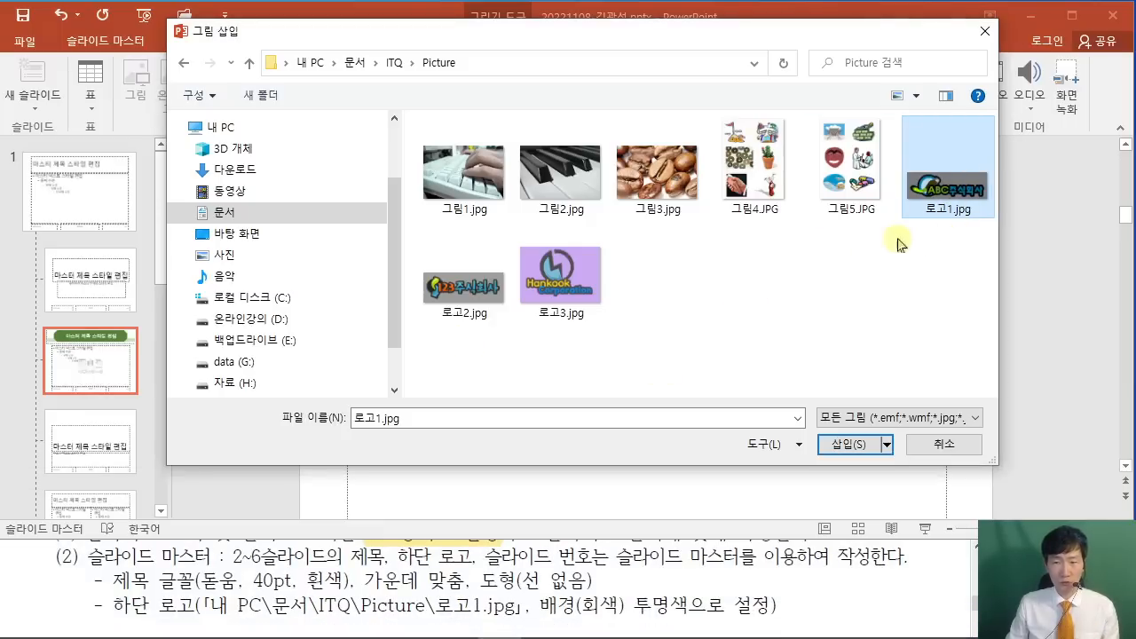
left_click(847, 443)
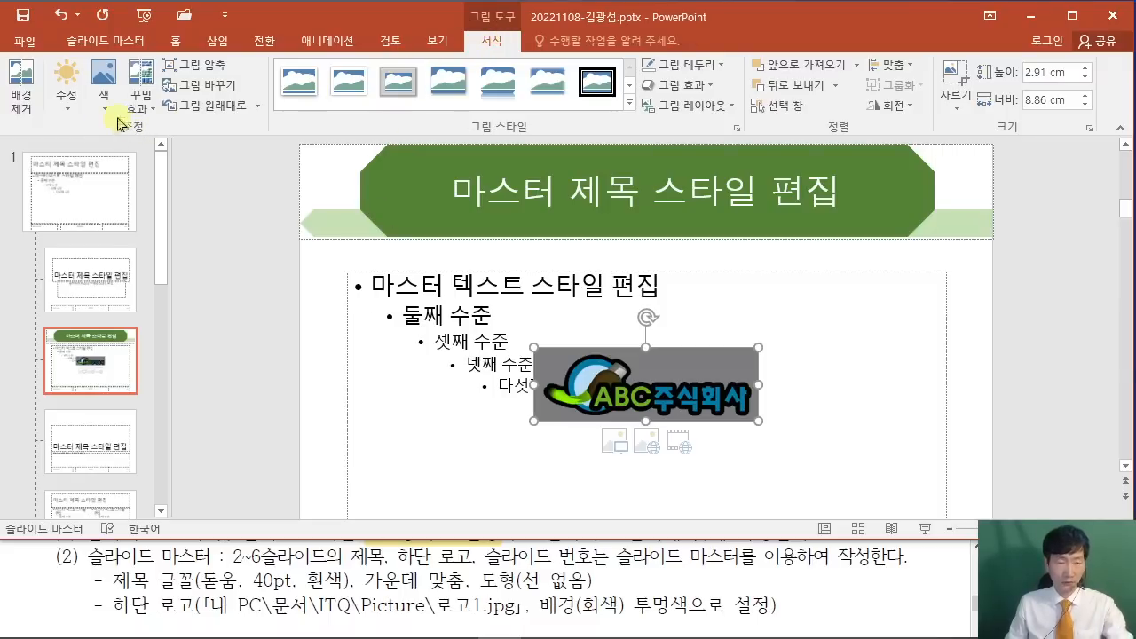
key("ctrl+2")
left_click_drag(85, 52, 122, 114)
left_click_drag(112, 113, 158, 307)
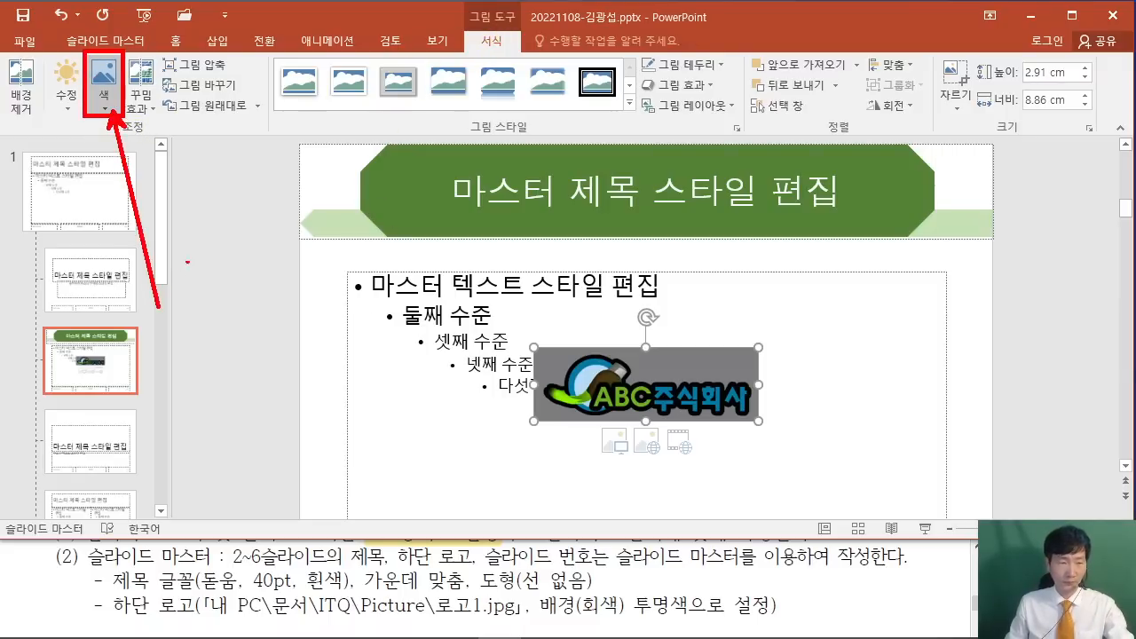
key("Escape")
Make the logo's gray background transparent with 투명한 색 설정 and return to the exam PDF's slide master requirements.
left_click(104, 104)
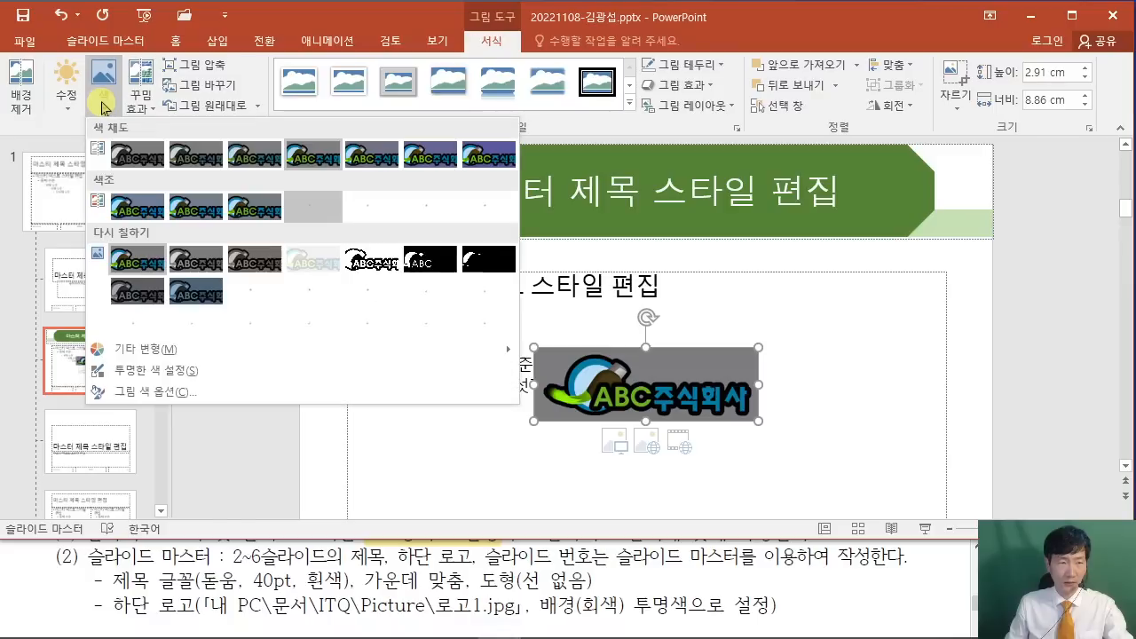
left_click(246, 372)
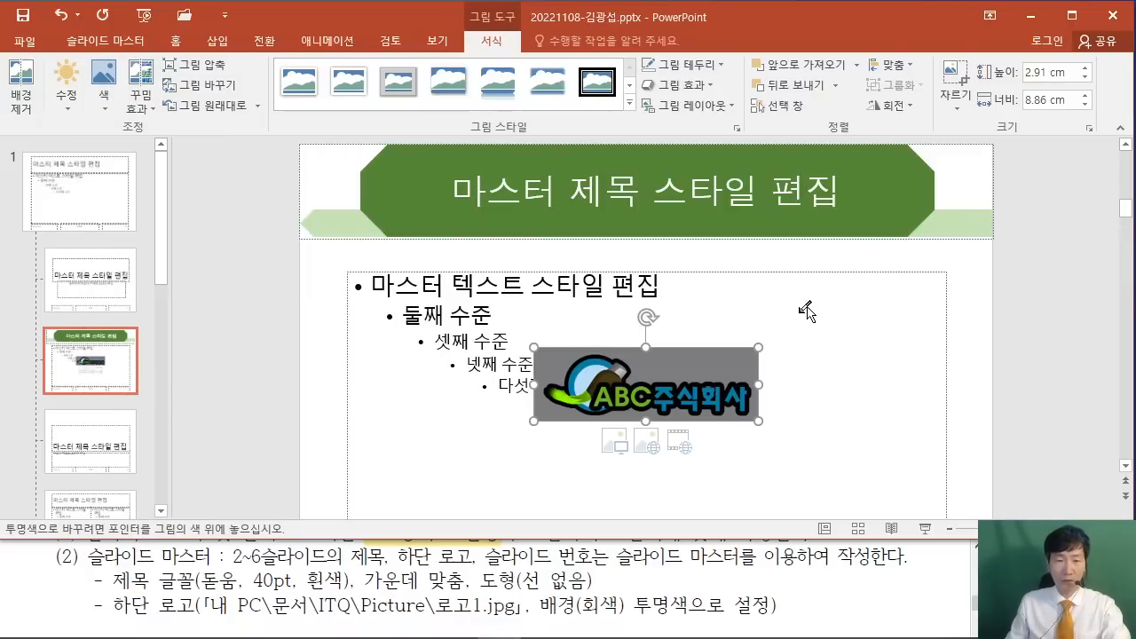
left_click(677, 362)
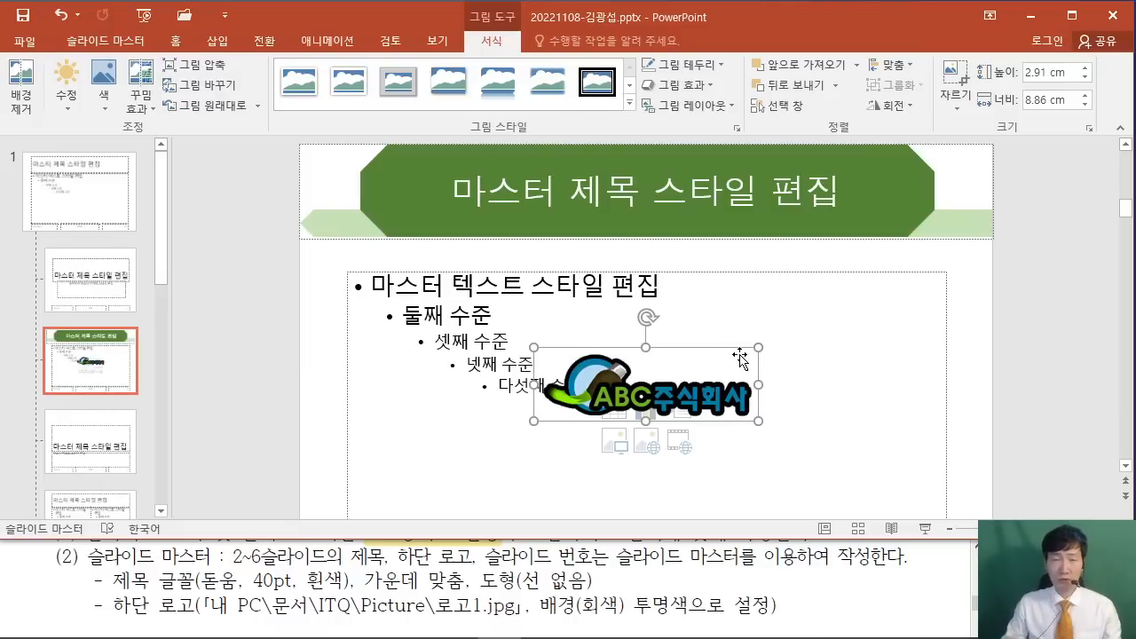
left_click(36, 581)
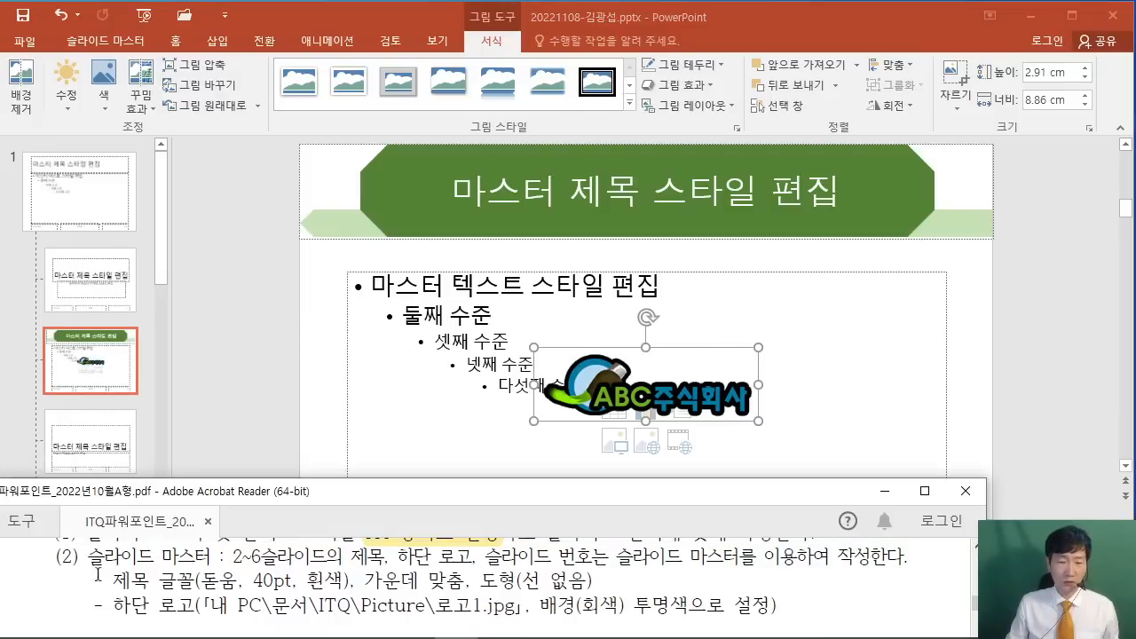
Check the logo's size in the exam PDF's slide 2 sample and shrink the logo proportionally to about 1.35 × 4.11 cm.
scroll(222, 577, "down", 5)
scroll(222, 576, "down", 10)
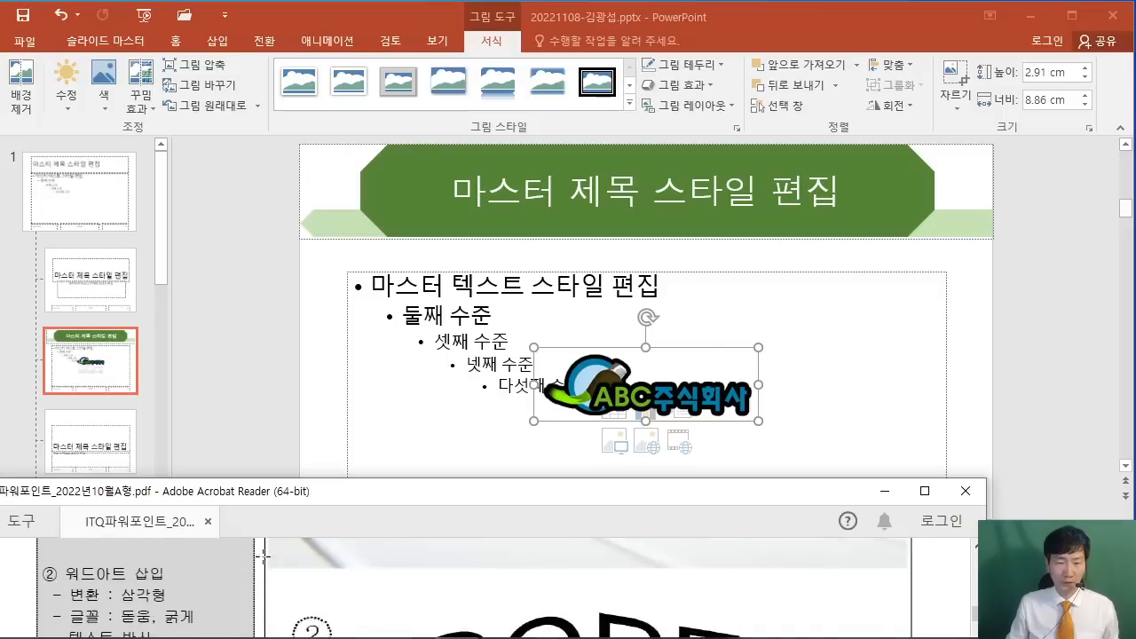
scroll(276, 558, "down", 10)
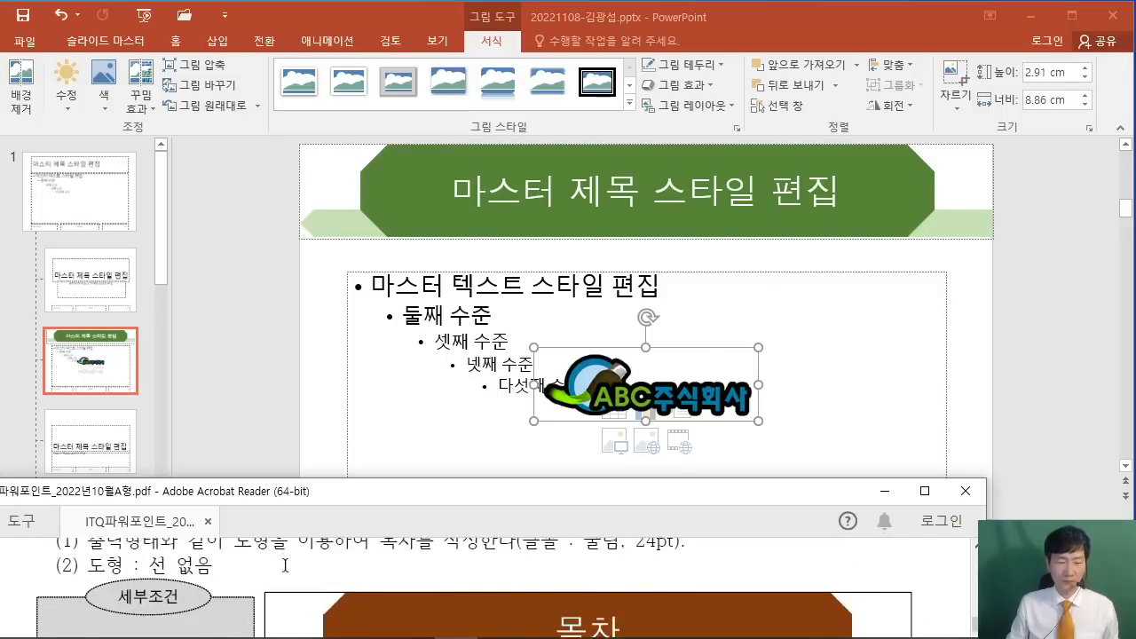
scroll(291, 566, "down", 6)
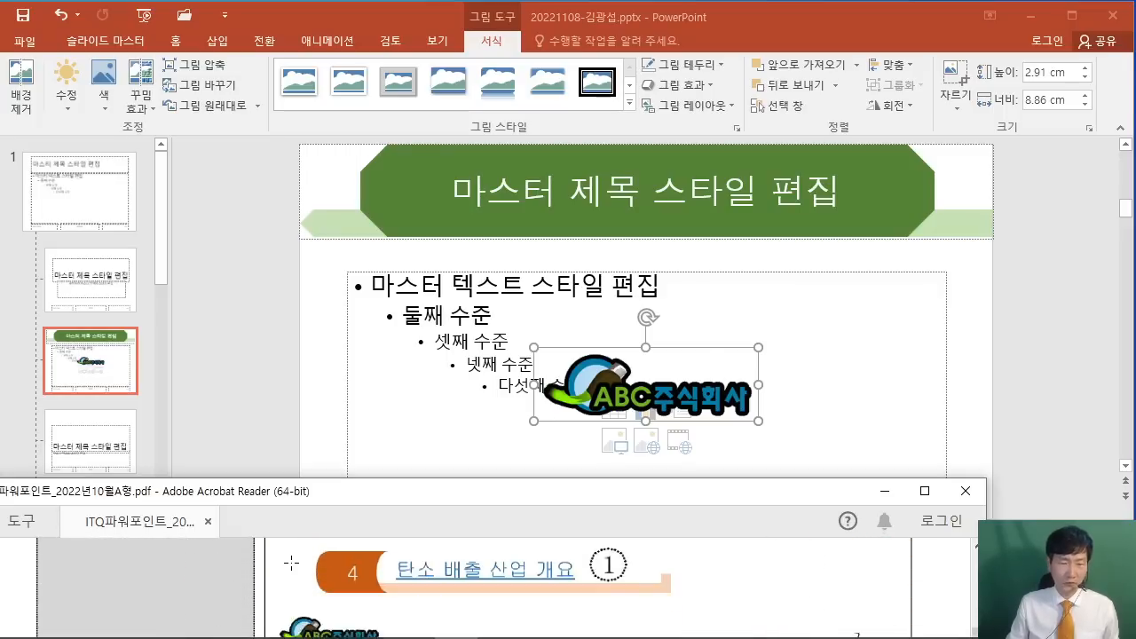
scroll(291, 561, "up", 2)
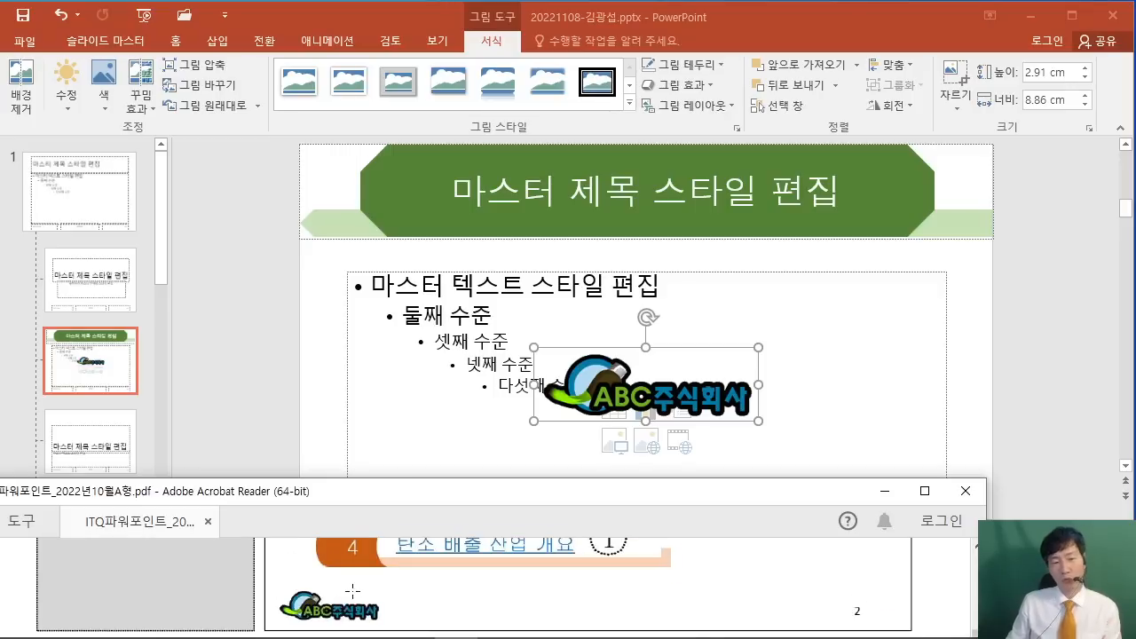
left_click(757, 423)
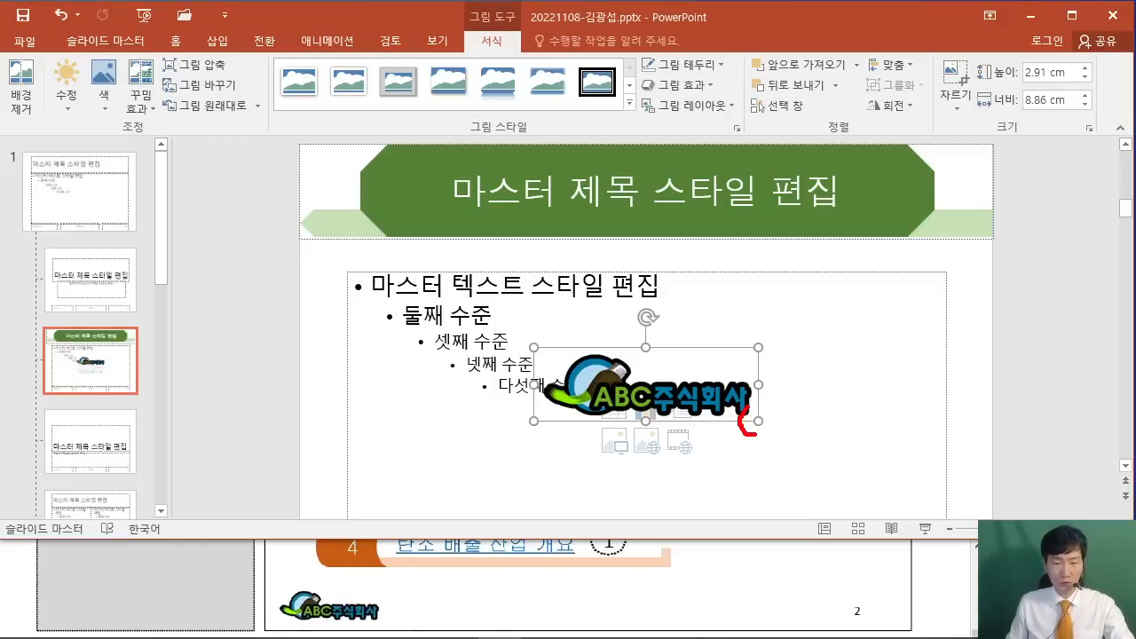
mouse_move(678, 395)
left_mouse_down()
mouse_move(753, 424)
mouse_move(639, 381)
left_mouse_up()
key("Escape")
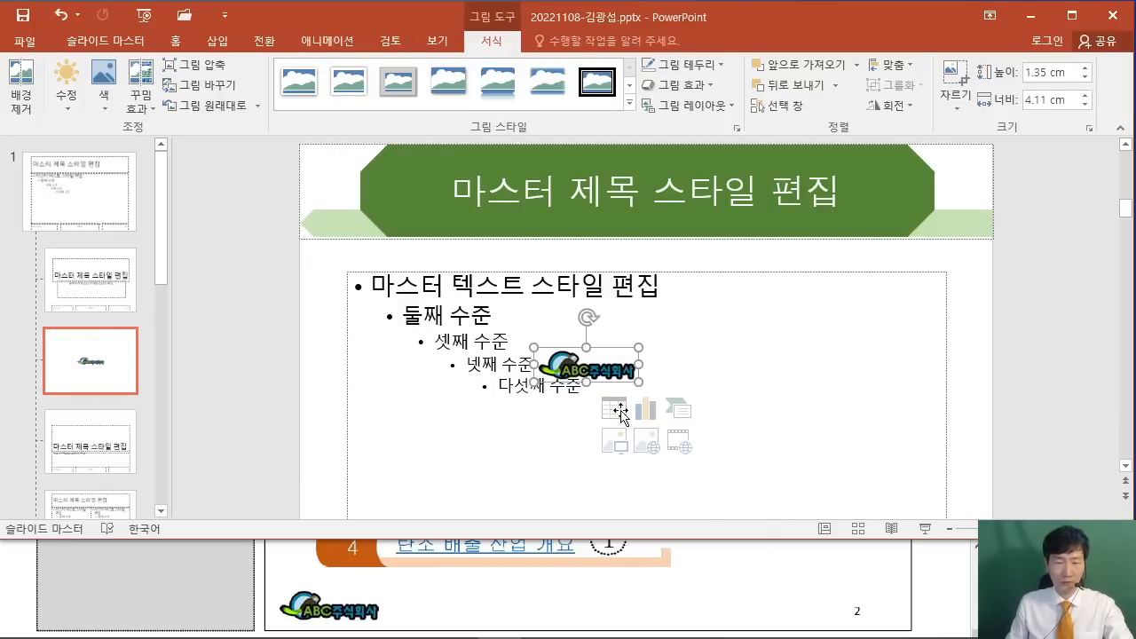
Move the logo to the layout's lower-left corner, over the date placeholder, matching the exam PDF sample.
scroll(568, 406, "down", 1)
scroll(569, 406, "down", 2)
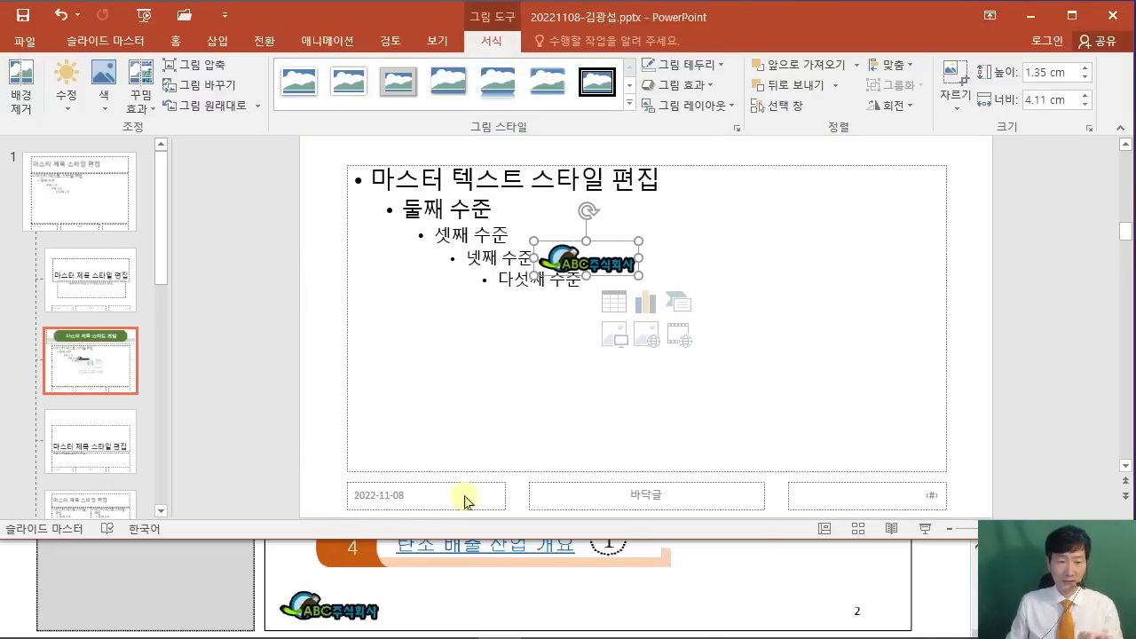
left_click_drag(570, 264, 364, 500)
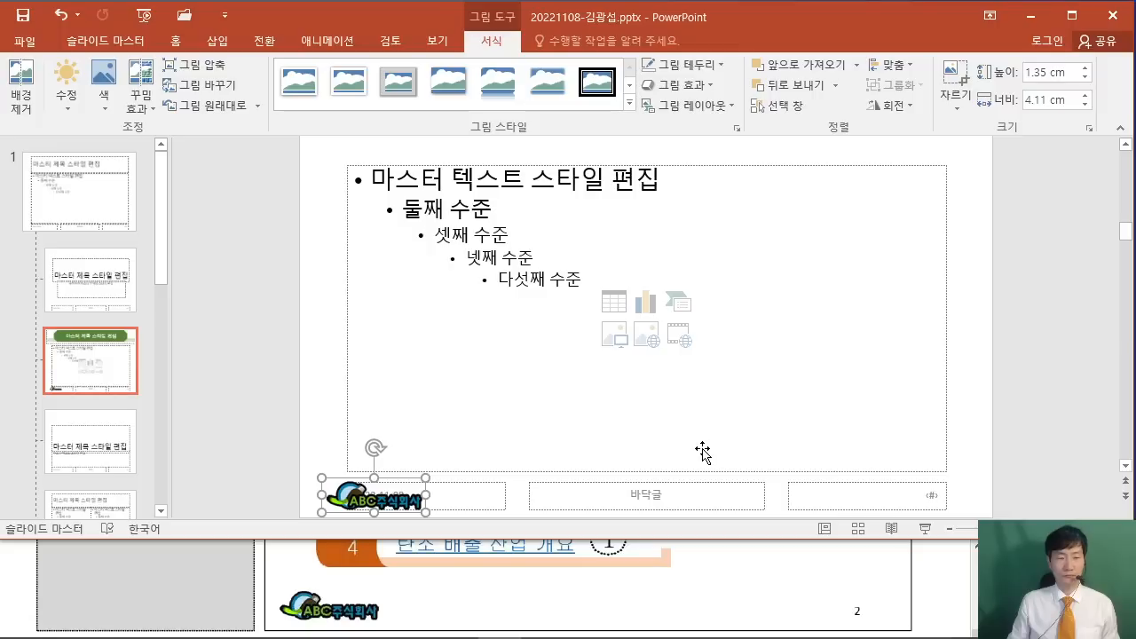
left_click(193, 431)
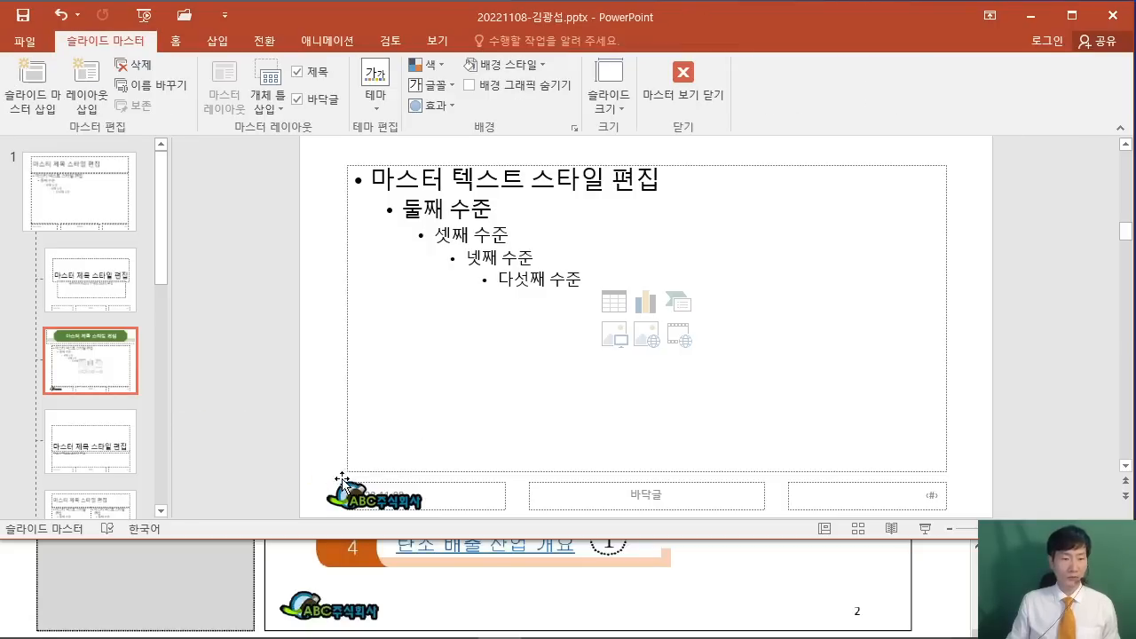
Format the layout's slide number placeholder <#> with font size 16 and black text.
left_click(858, 482)
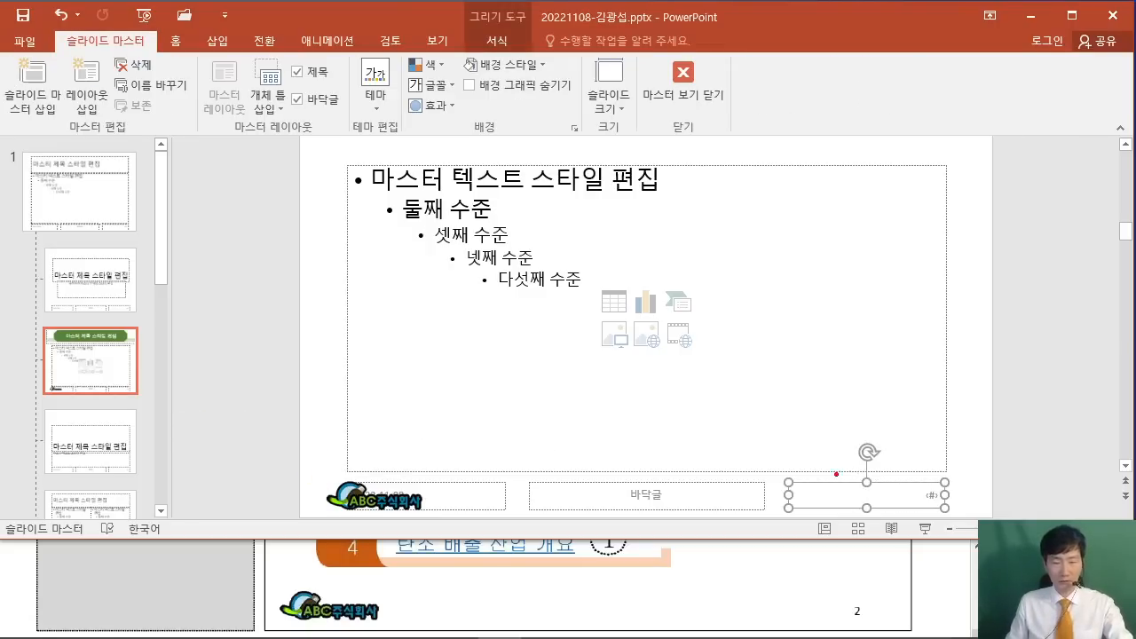
left_click_drag(838, 461, 863, 387)
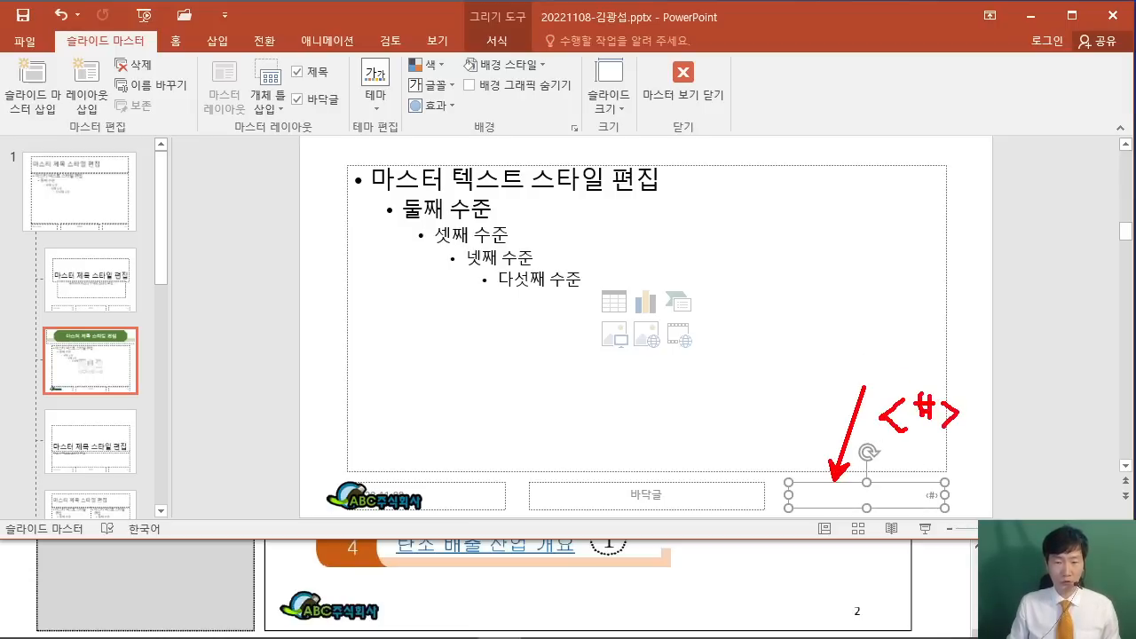
key("Escape")
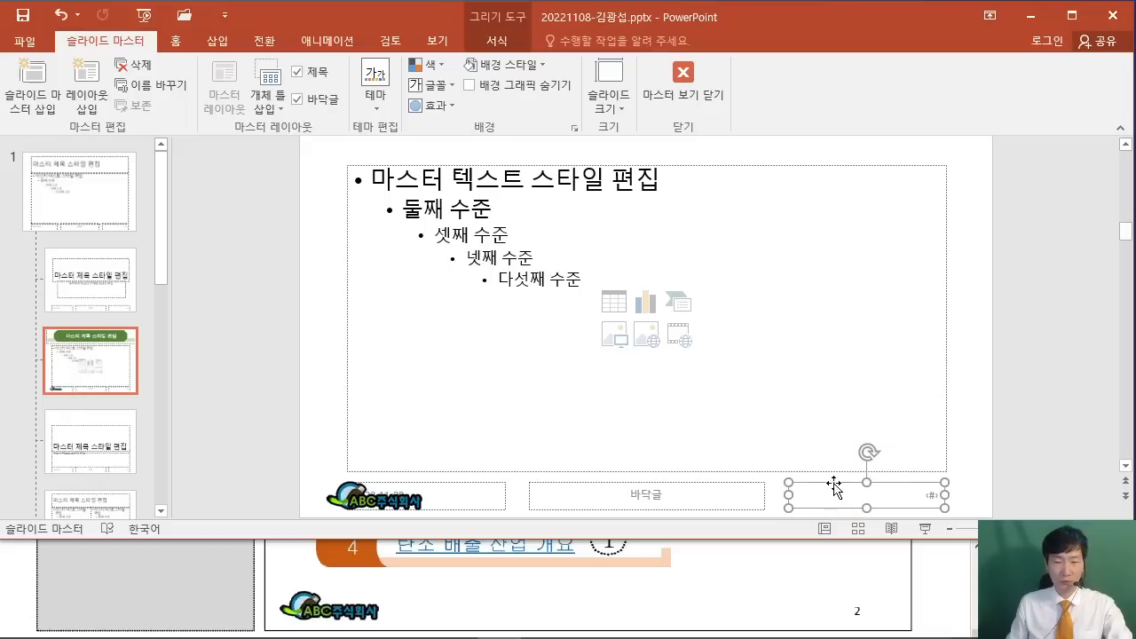
left_click(175, 40)
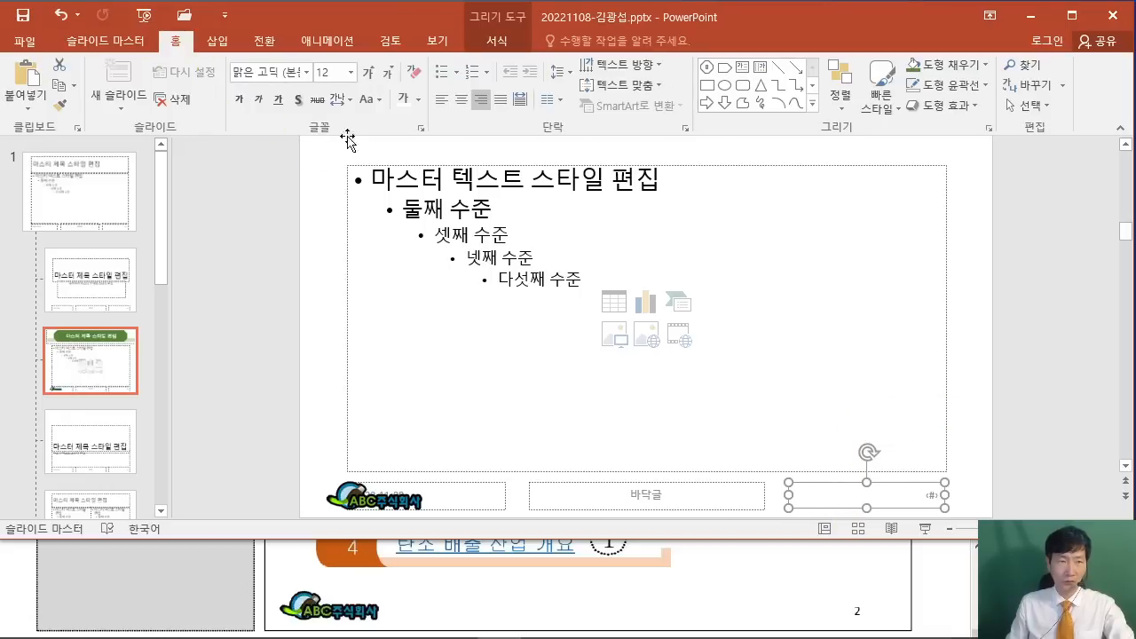
left_click(341, 71)
type("16")
key("Return")
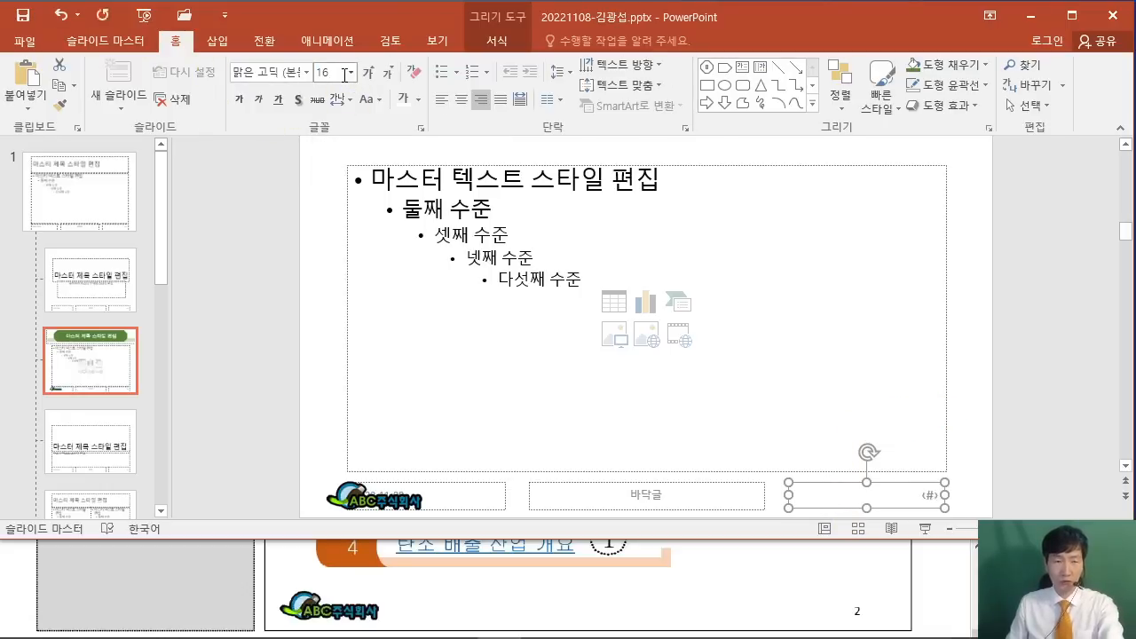
left_click(418, 105)
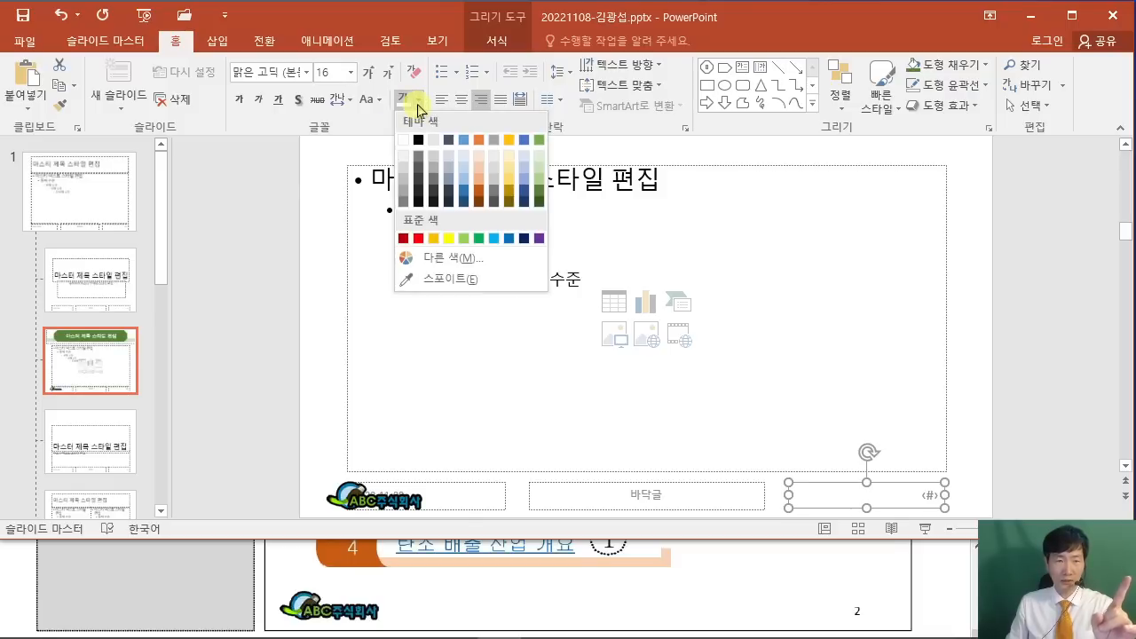
left_click(418, 141)
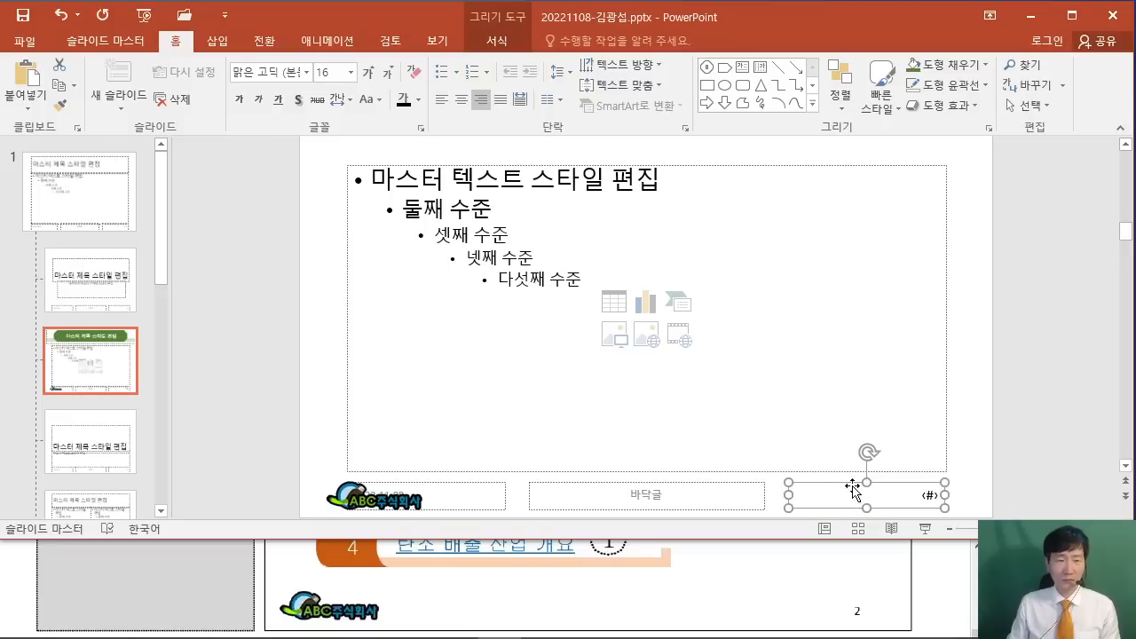
Enable 슬라이드 번호 and 제목 슬라이드에는 표시 안 함 in the header and footer settings and apply them to all slides.
left_click(217, 42)
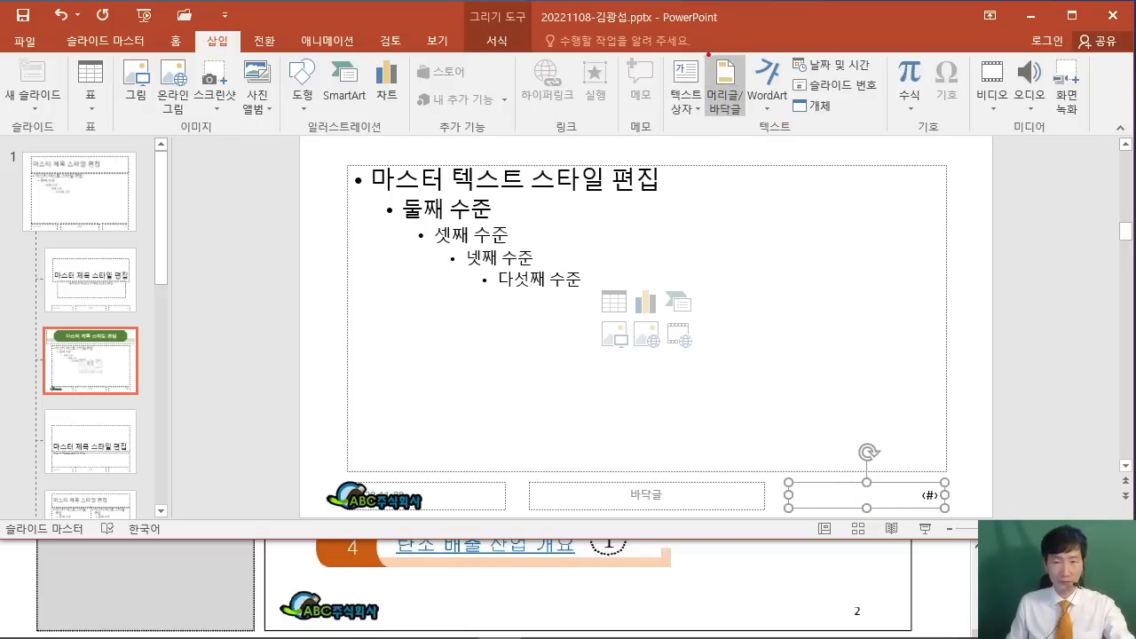
left_click(724, 99)
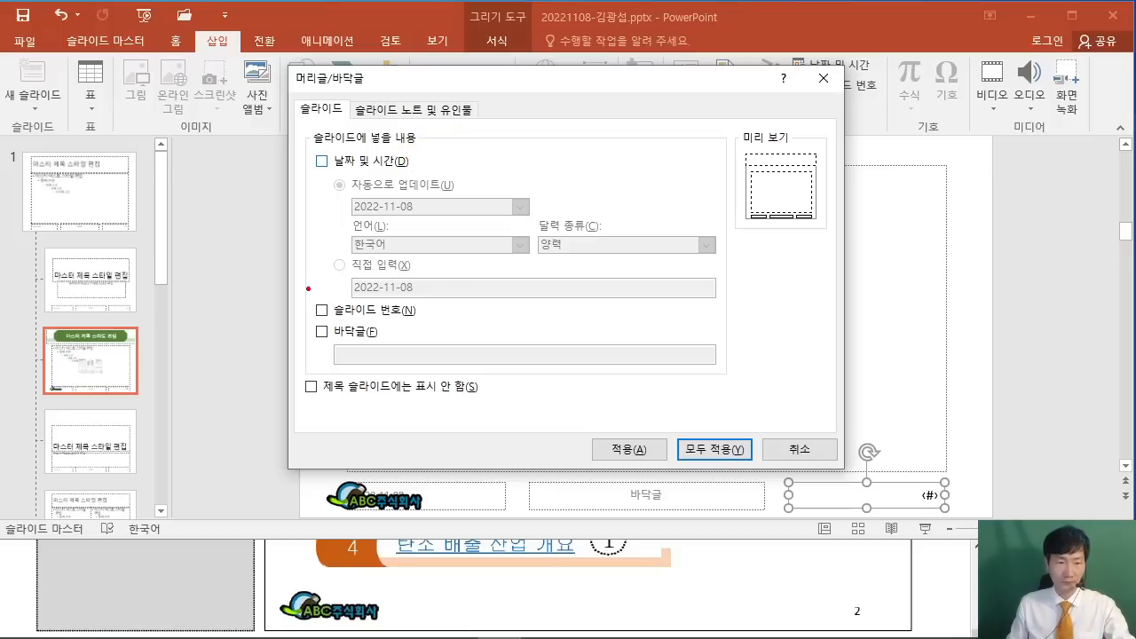
left_click_drag(321, 308, 360, 255)
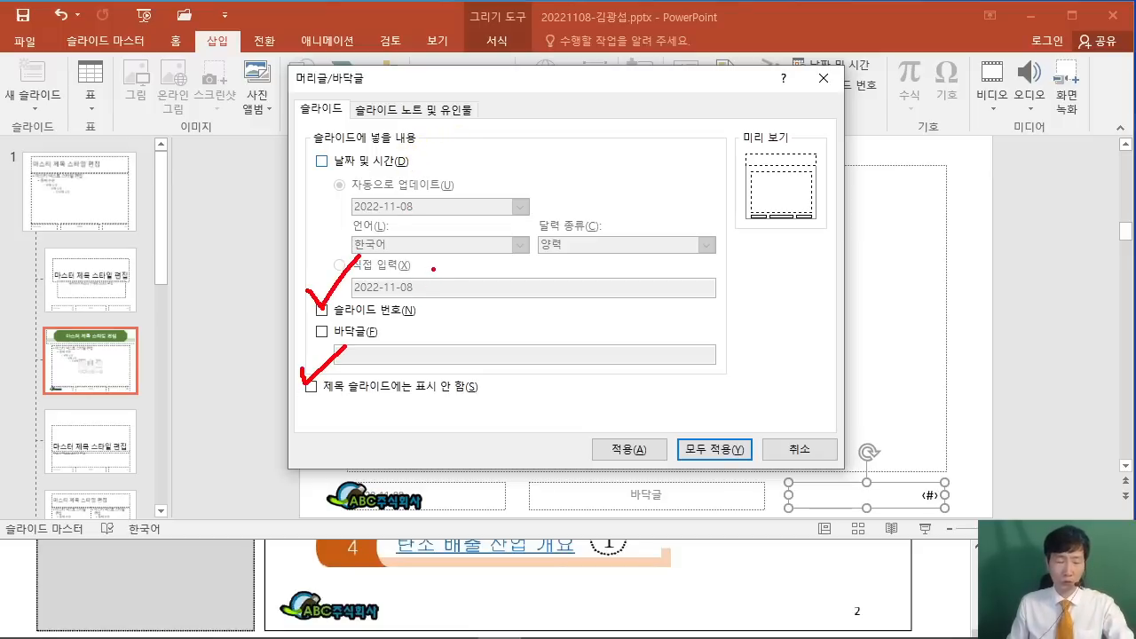
key("Escape")
left_click(321, 310)
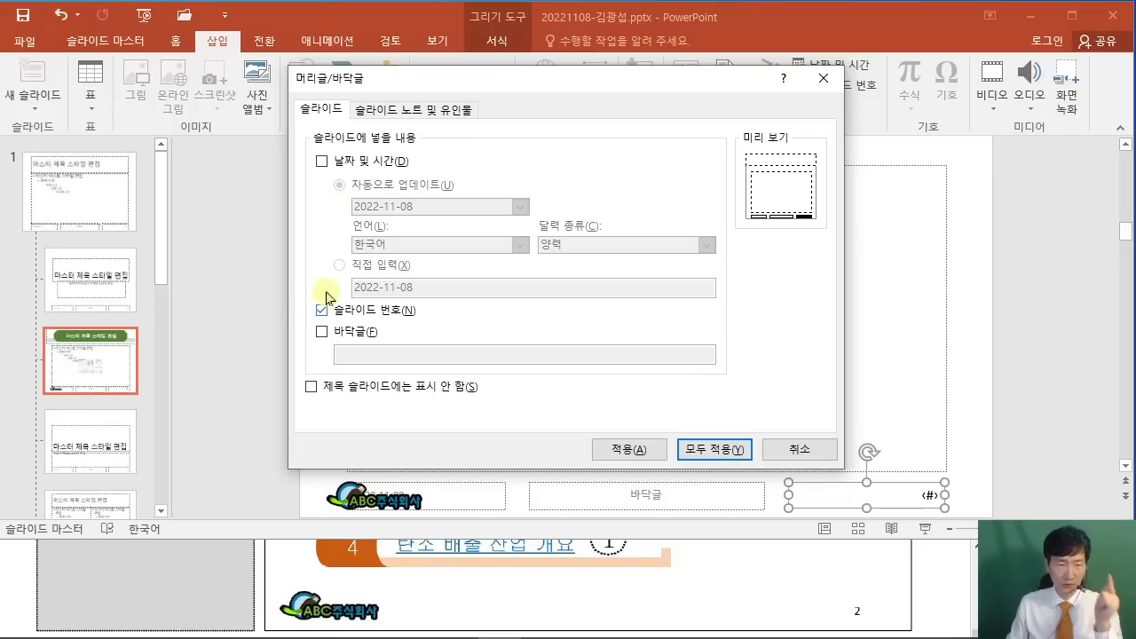
left_click(310, 387)
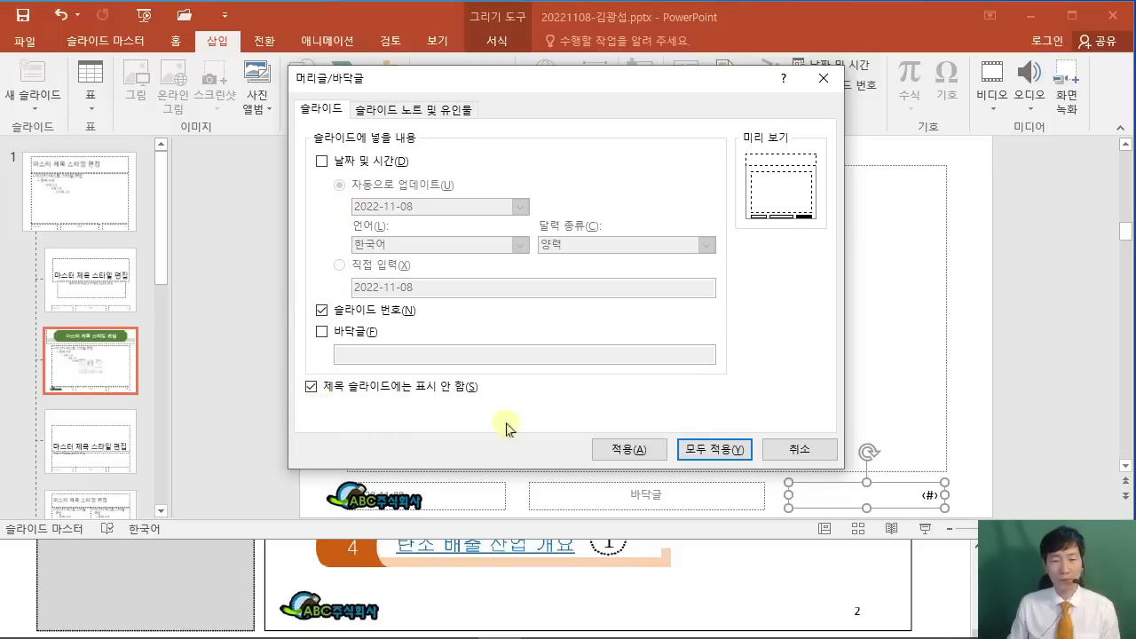
left_click(714, 457)
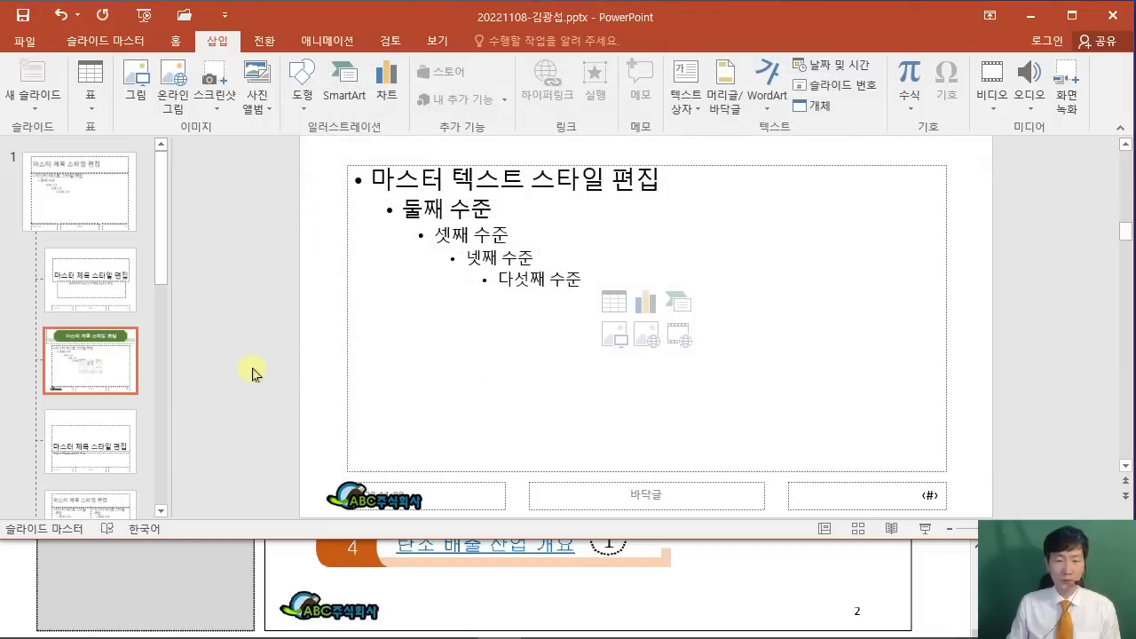
Review the finished layout from title to footer and close the slide master view.
scroll(251, 373, "up", 2)
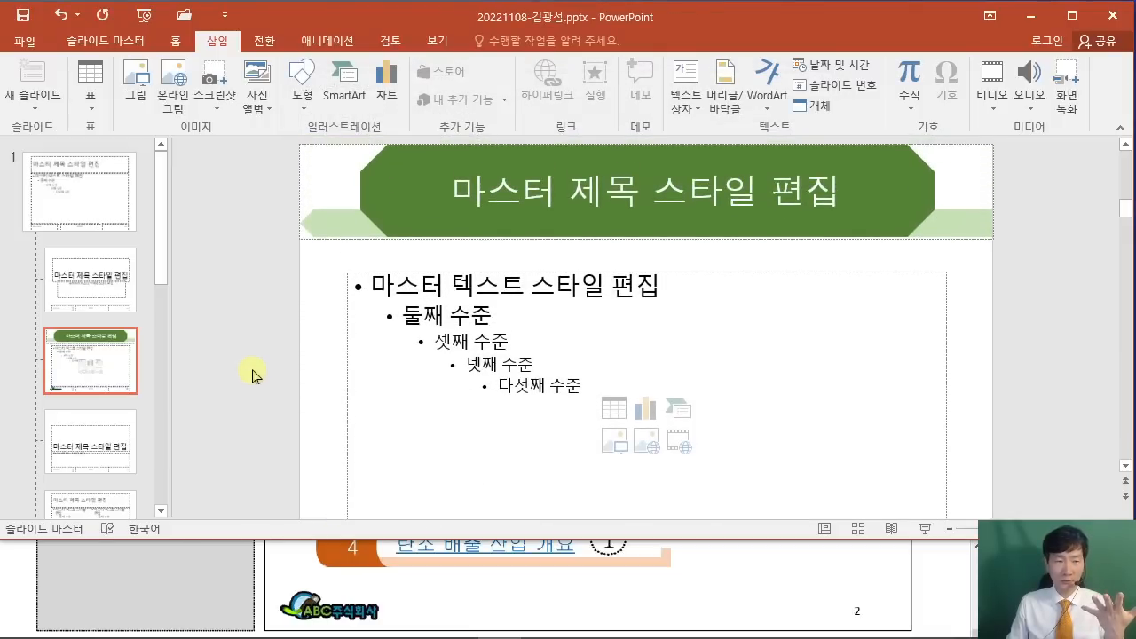
scroll(251, 374, "down", 4)
scroll(251, 374, "up", 3)
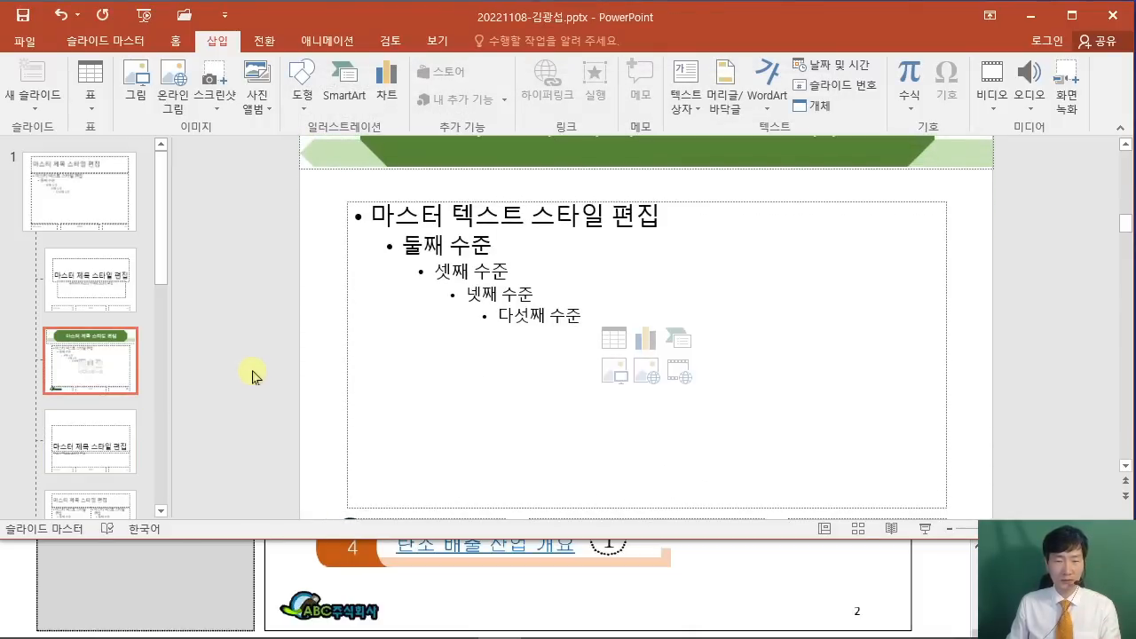
scroll(252, 374, "up", 1)
scroll(253, 374, "down", 3)
scroll(253, 375, "up", 3)
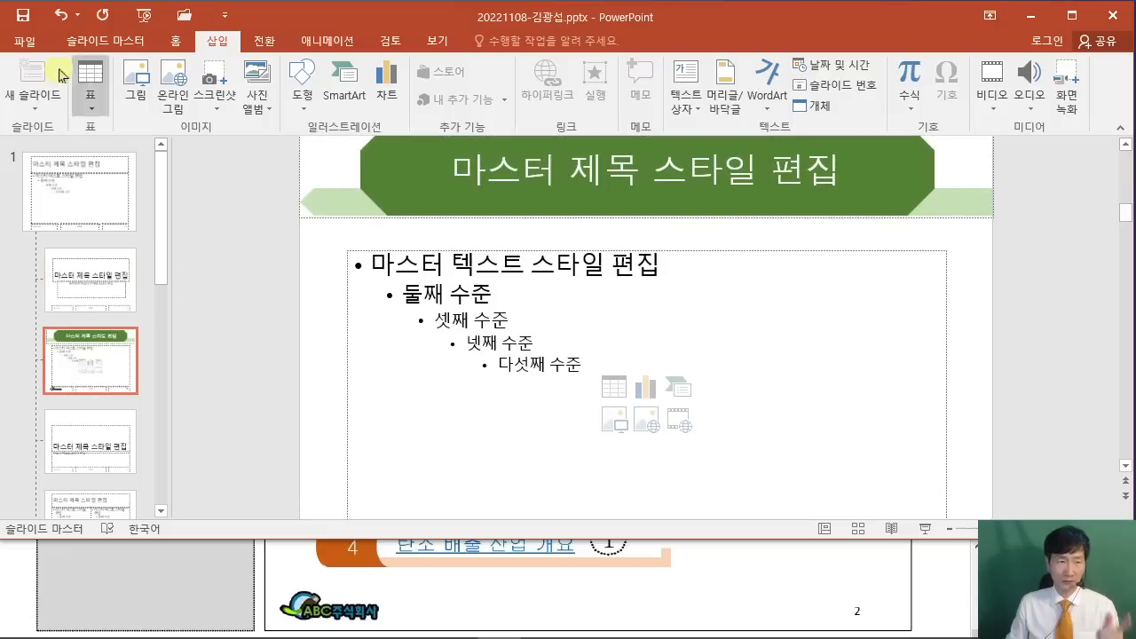
left_click(99, 40)
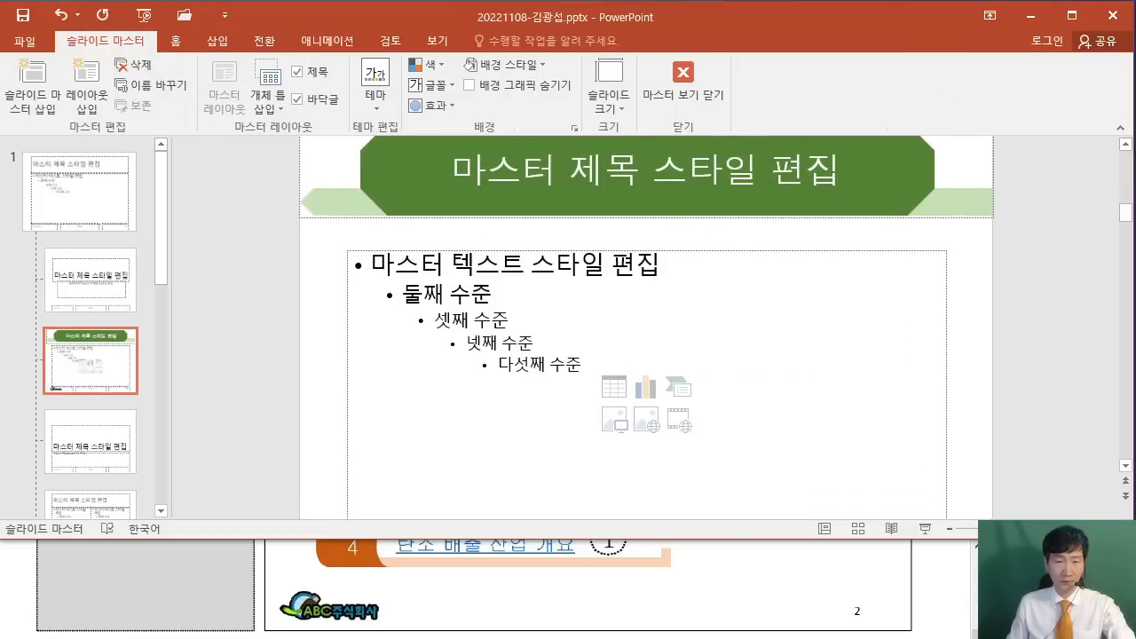
left_click_drag(688, 60, 786, 24)
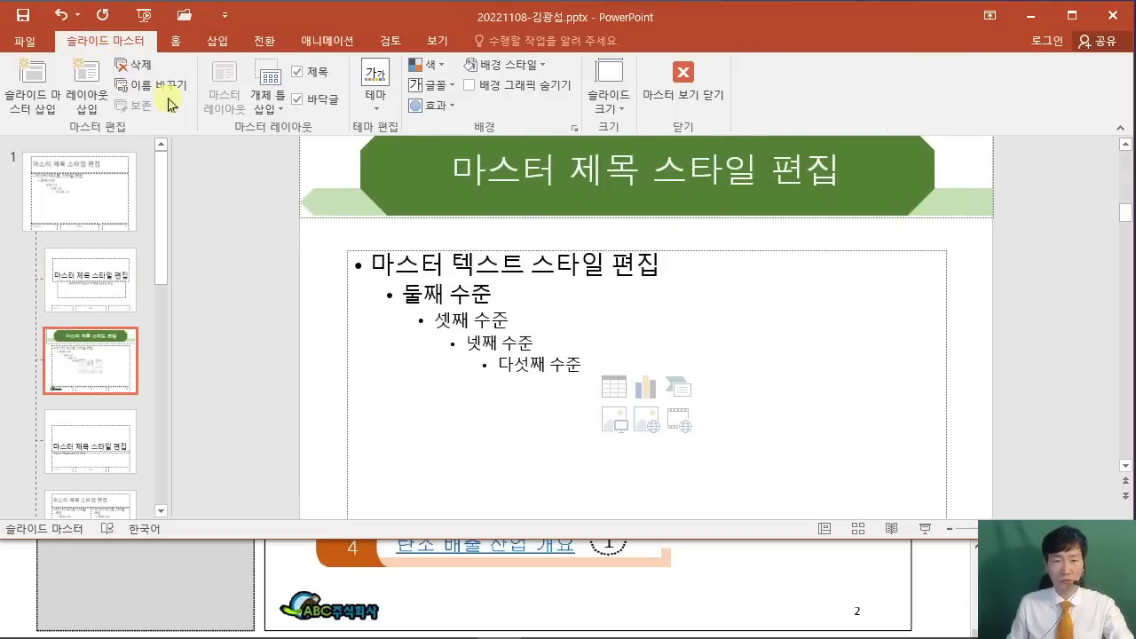
left_click(688, 97)
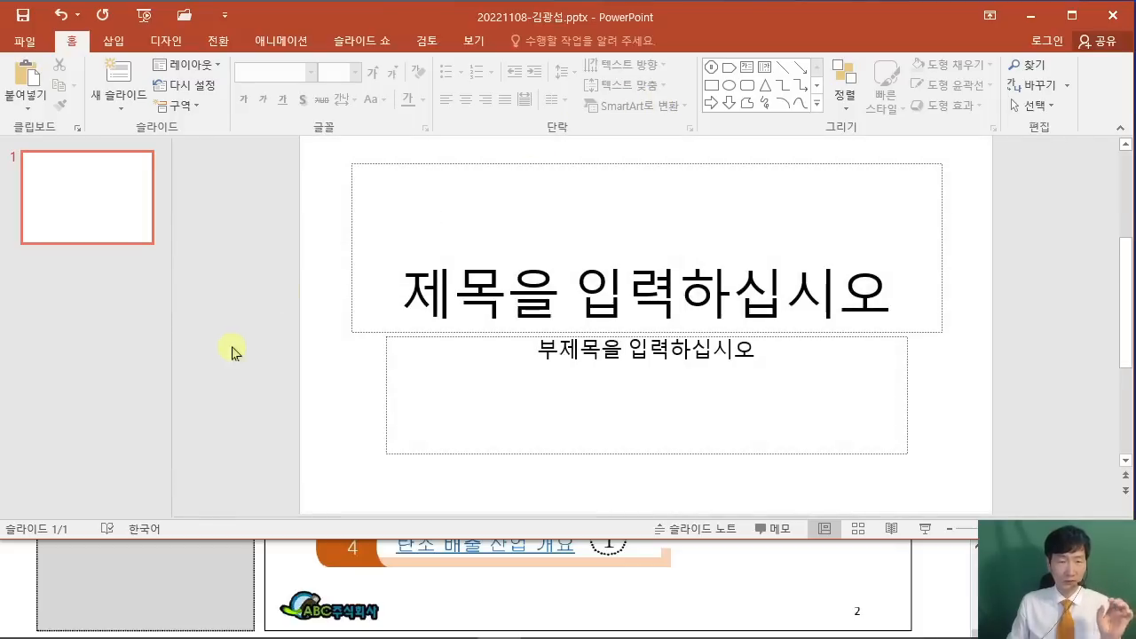
Narrow the slide thumbnail area and add five new slides after the title slide.
left_click(224, 340)
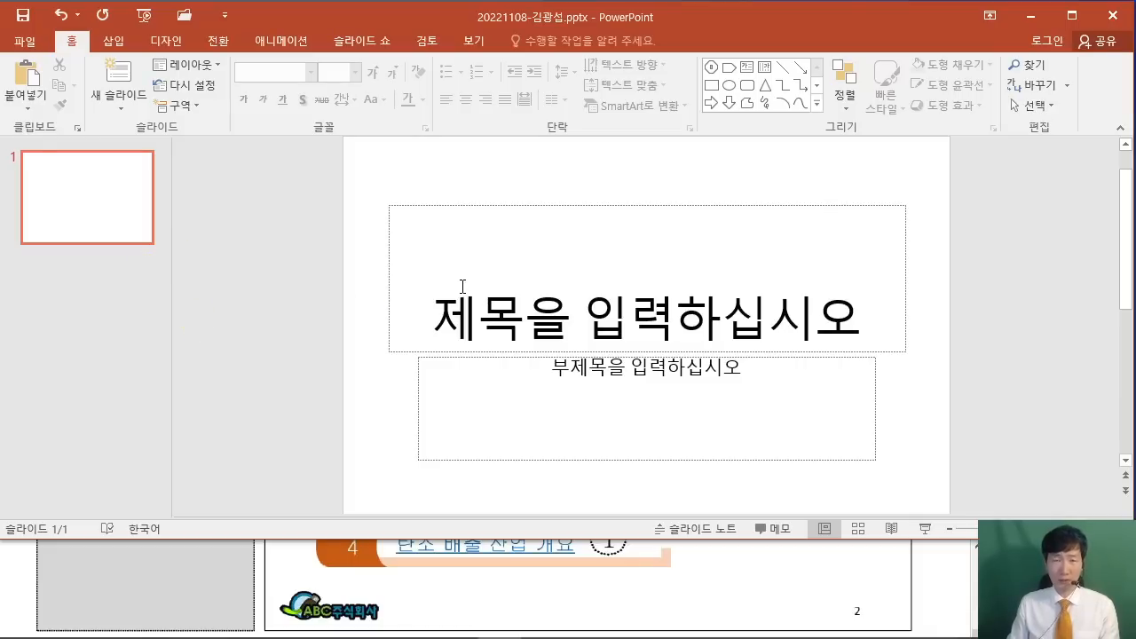
left_click_drag(168, 236, 140, 238)
left_click(89, 190)
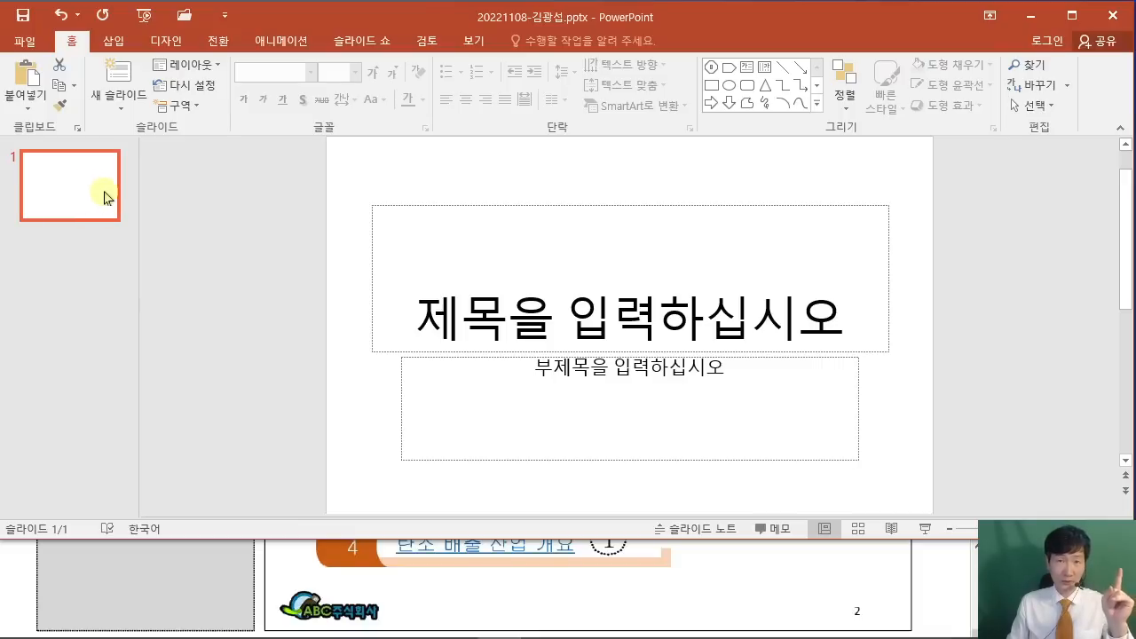
key("Return")
key("Return")
key("Return")
key("Return")
key("Return")
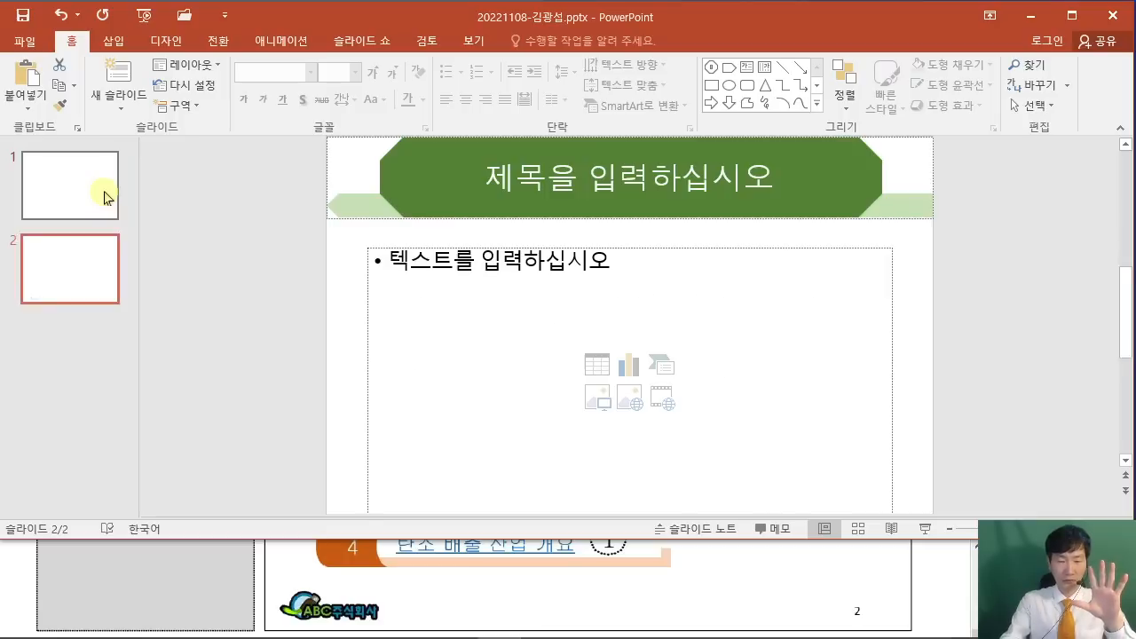
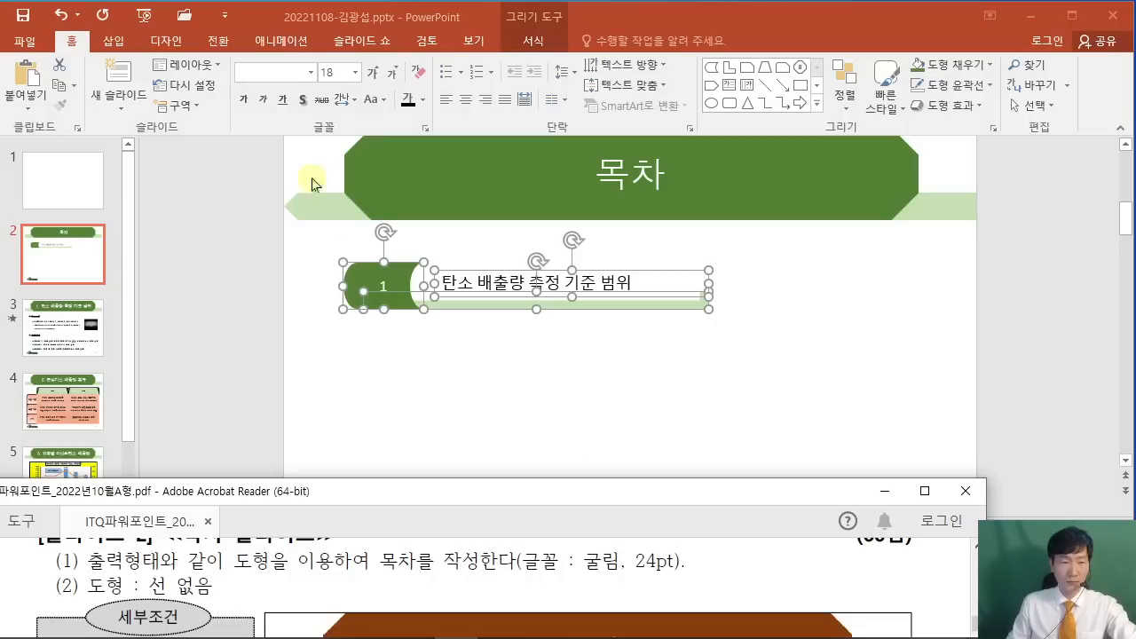
Set the selected 목차 item's number and text on slide 2 to 굴림, 24 pt.
left_click(263, 71)
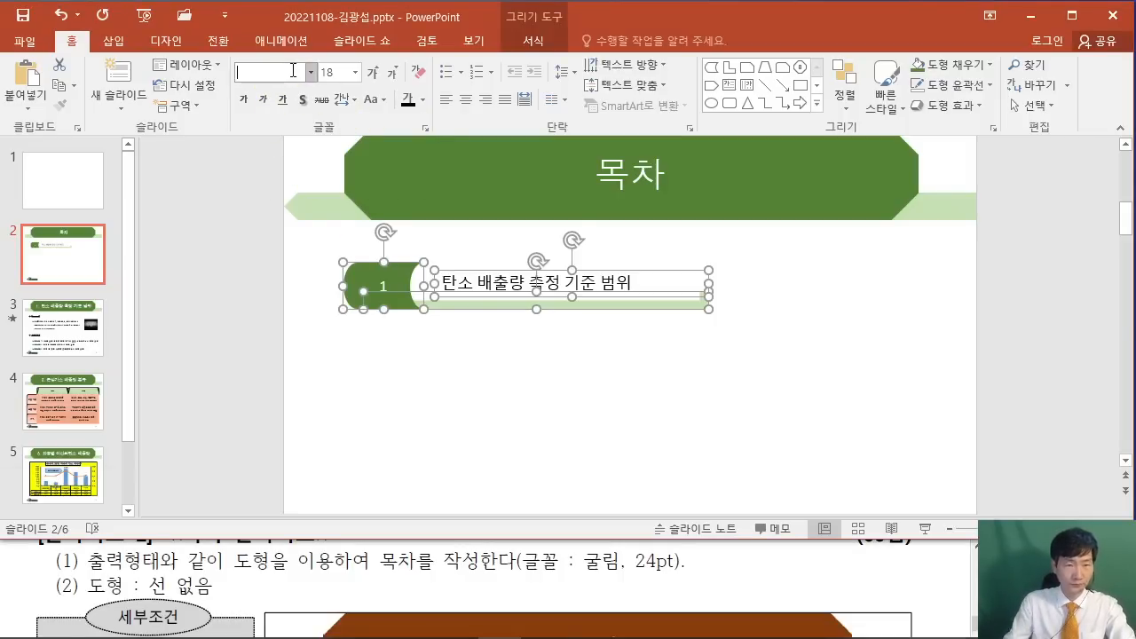
key("Tab")
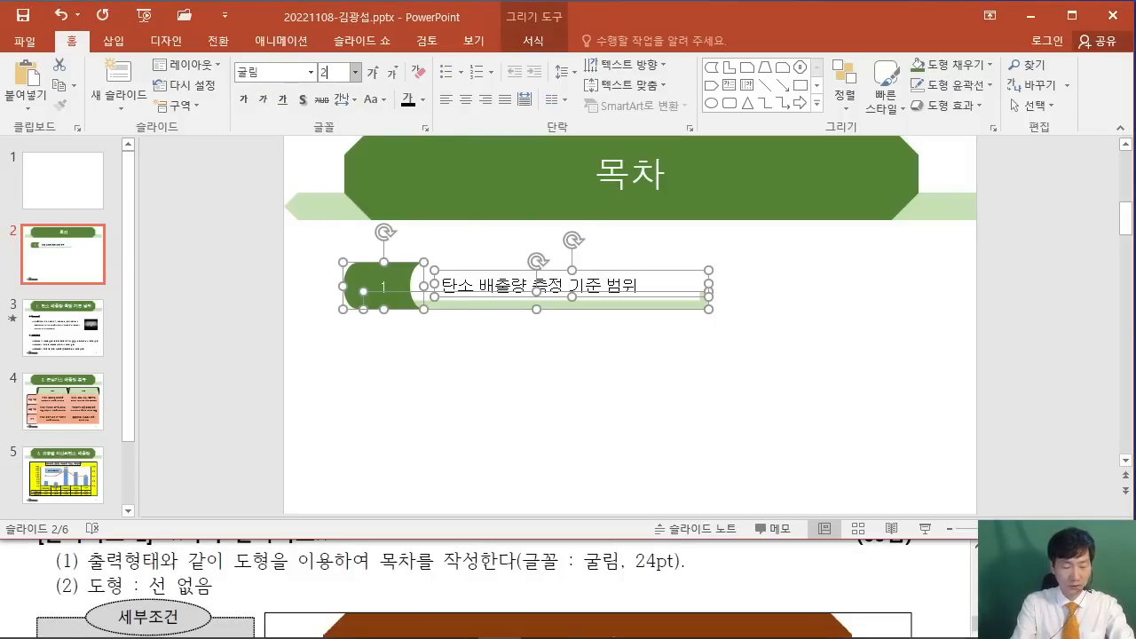
key("Return")
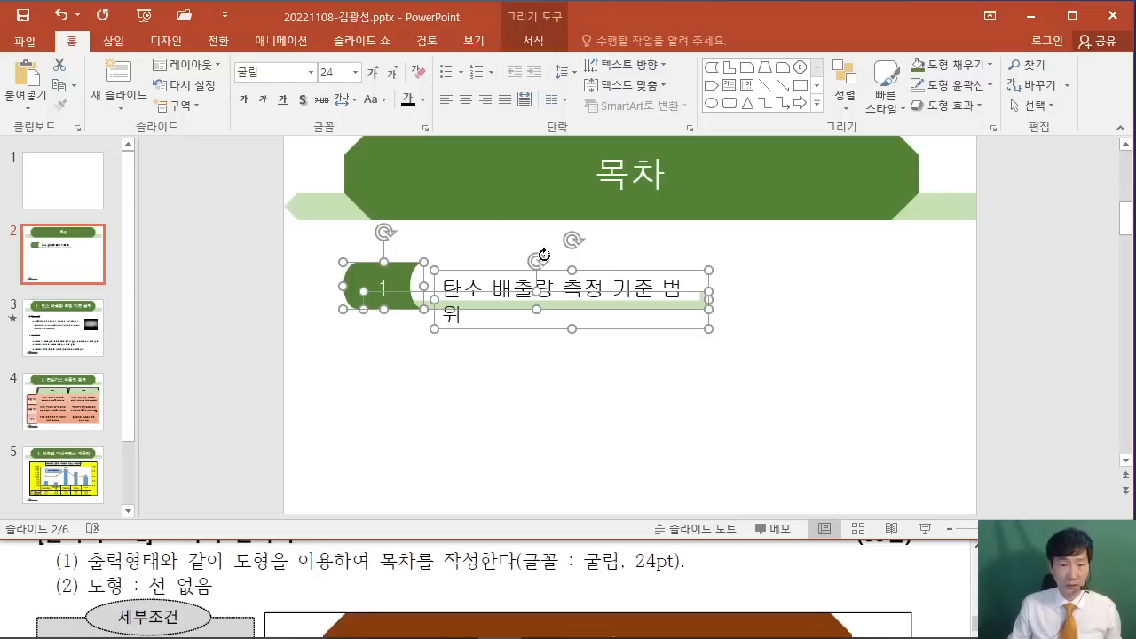
Widen the text box of item 1 so its heading fits on one line, and move it slightly up above the bar.
left_click(52, 578)
scroll(53, 577, "down", 5)
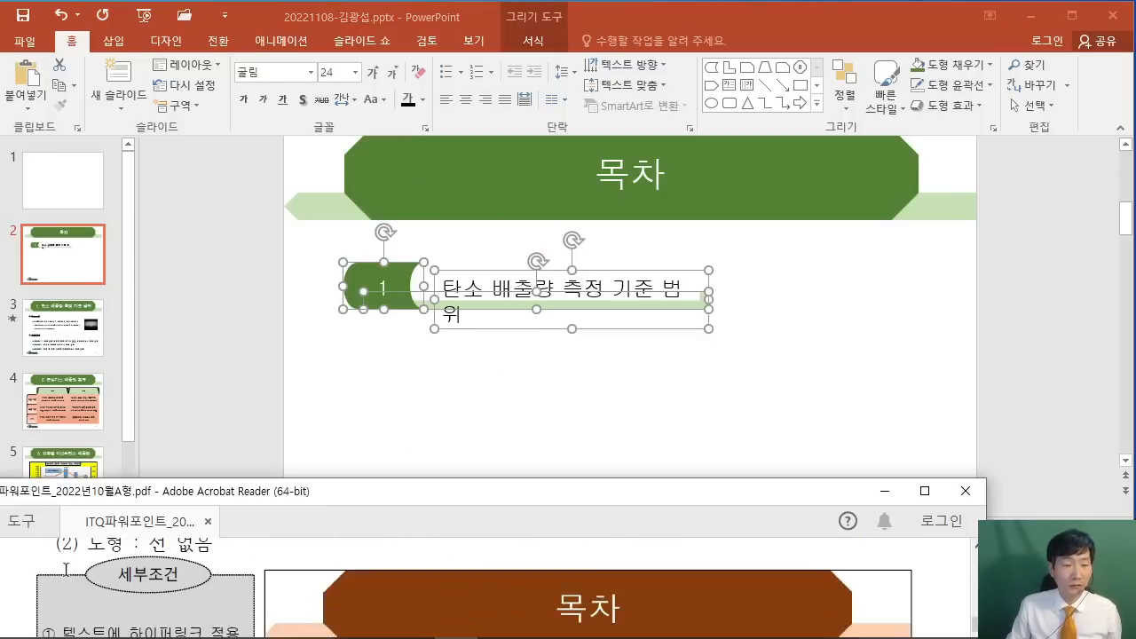
left_click(471, 303)
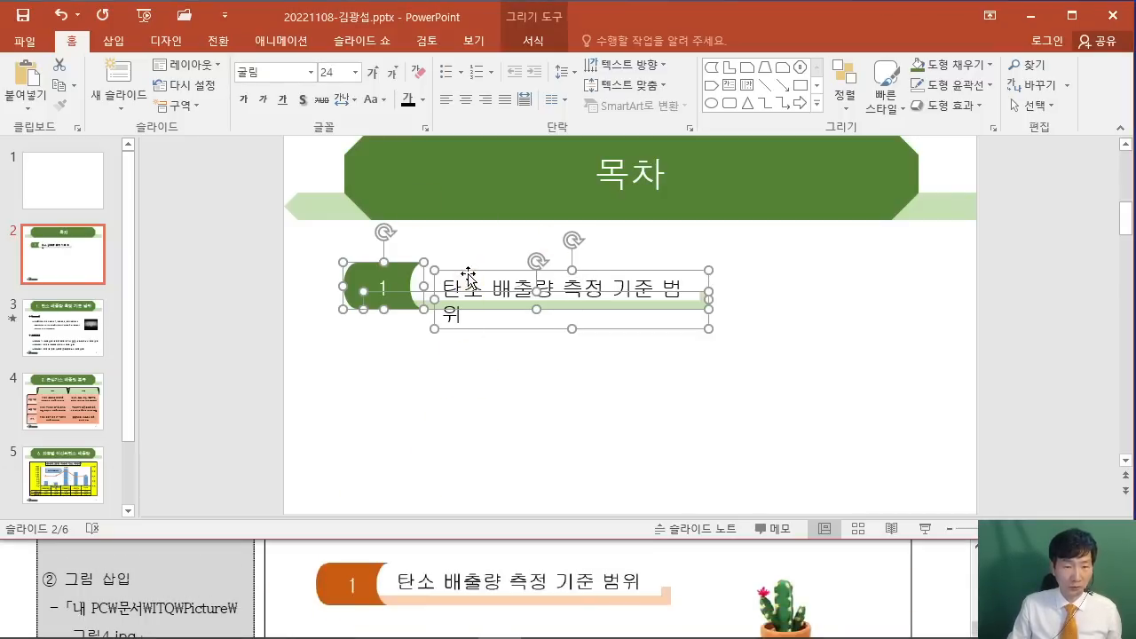
left_click(431, 399)
left_click(454, 276)
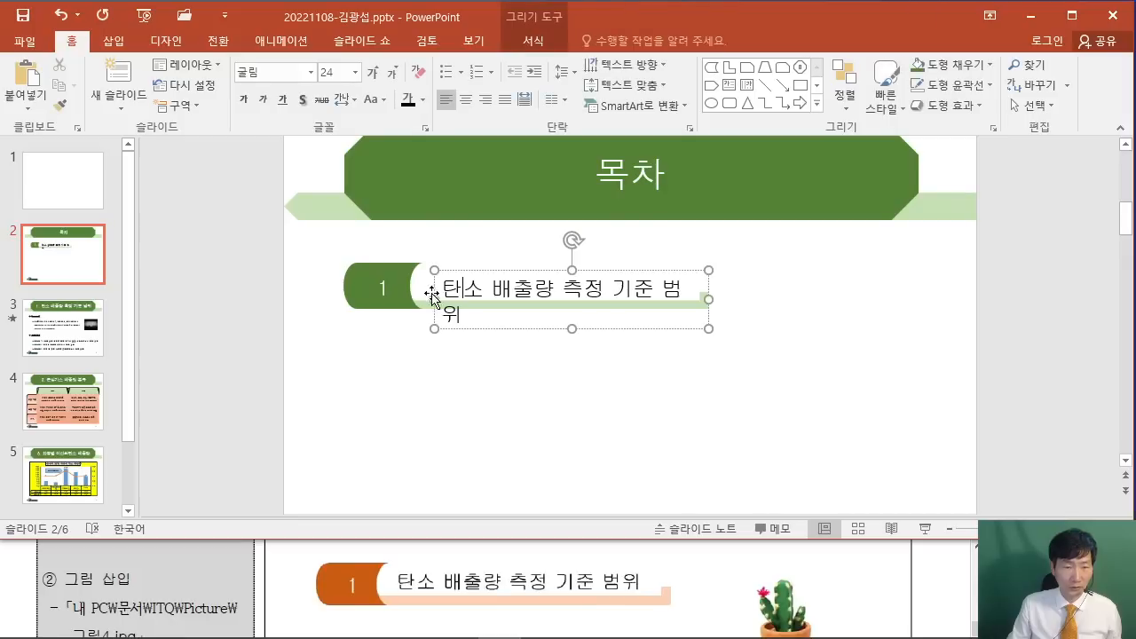
left_click_drag(434, 299, 423, 293)
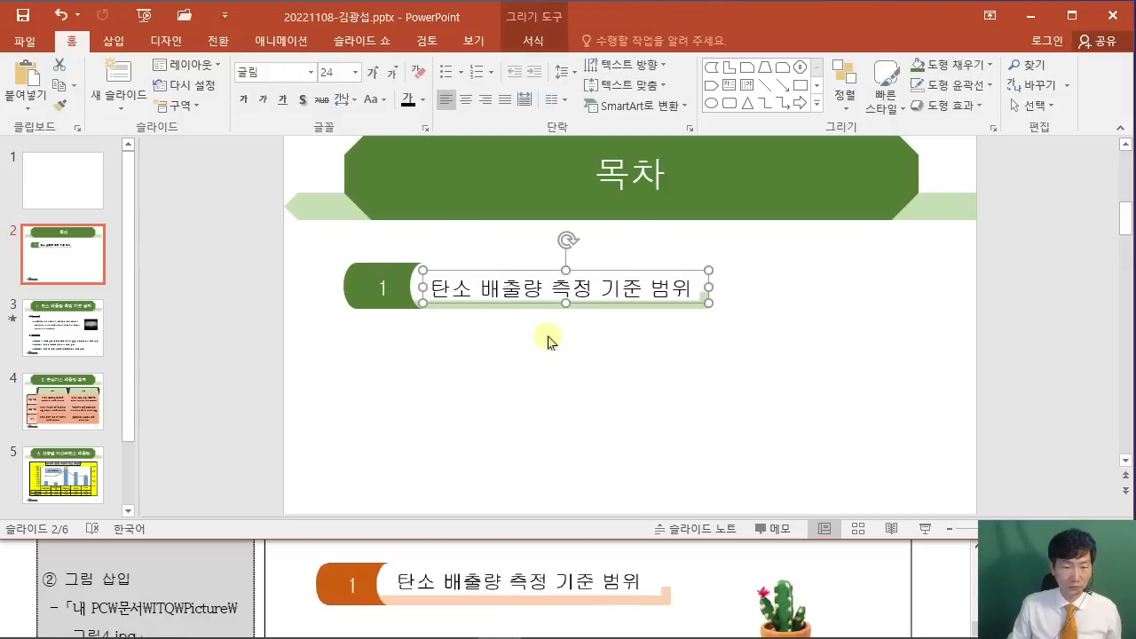
left_click_drag(530, 270, 529, 264)
left_click(523, 377)
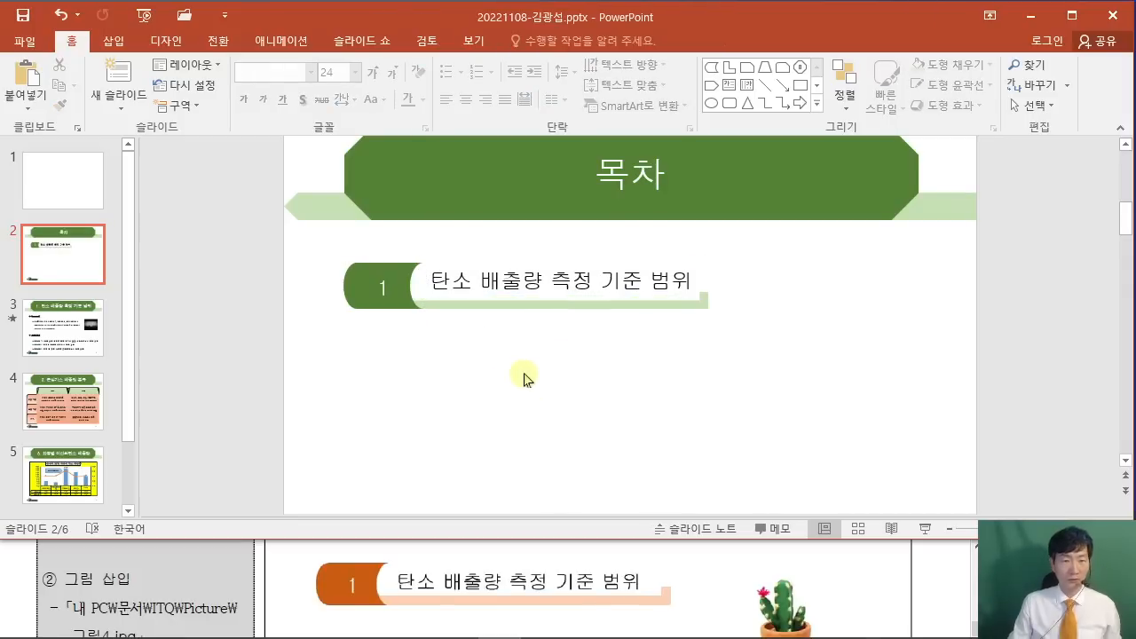
Lengthen the light green bar under item 1 so it extends past the end of the heading, as in the exam sheet.
left_click(936, 603)
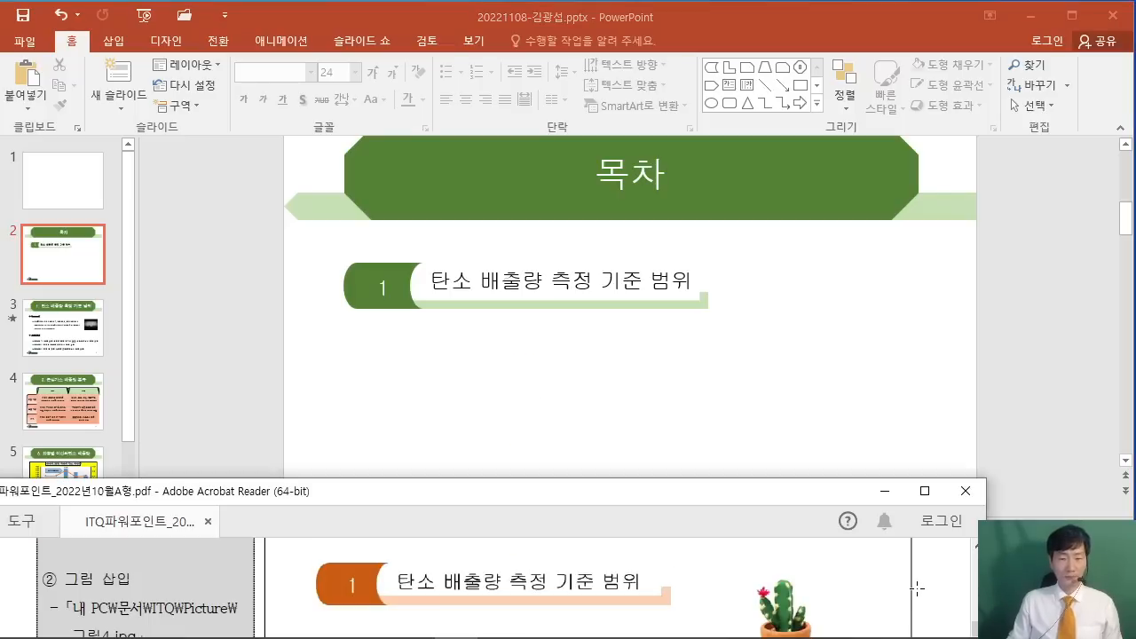
scroll(915, 586, "up", 1)
scroll(915, 578, "down", 1)
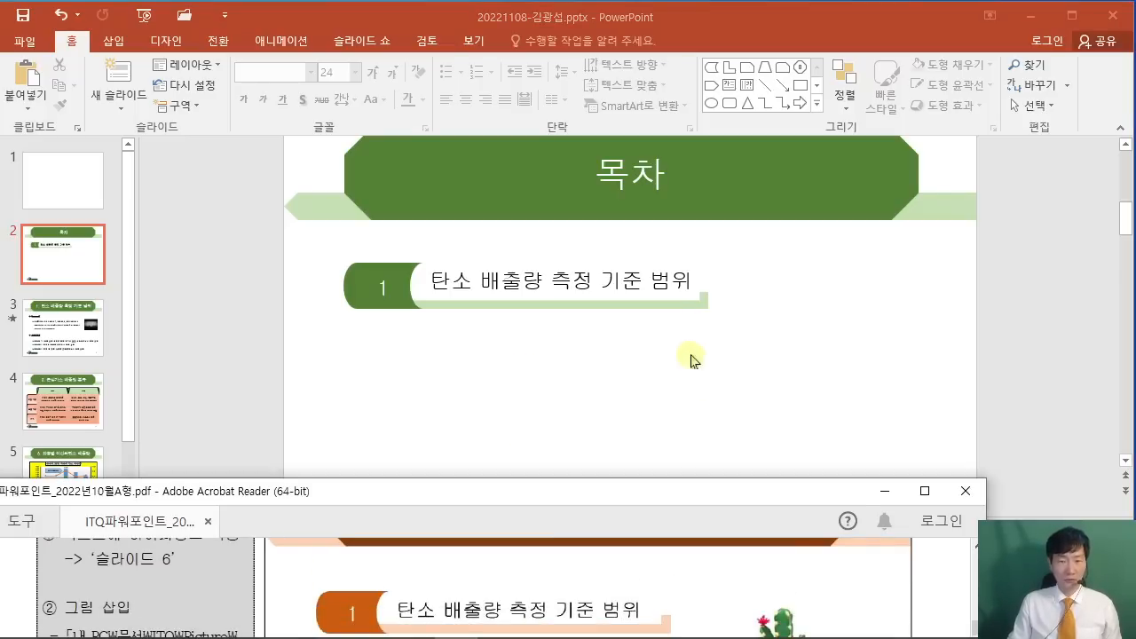
scroll(616, 456, "down", 2)
scroll(616, 456, "up", 1)
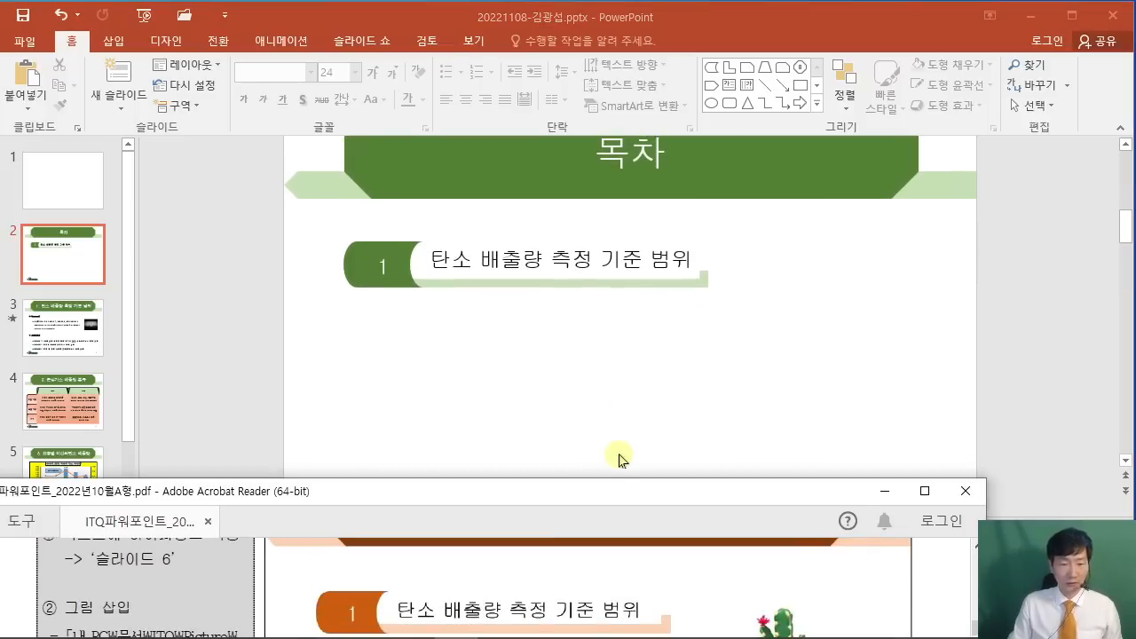
left_click(653, 289)
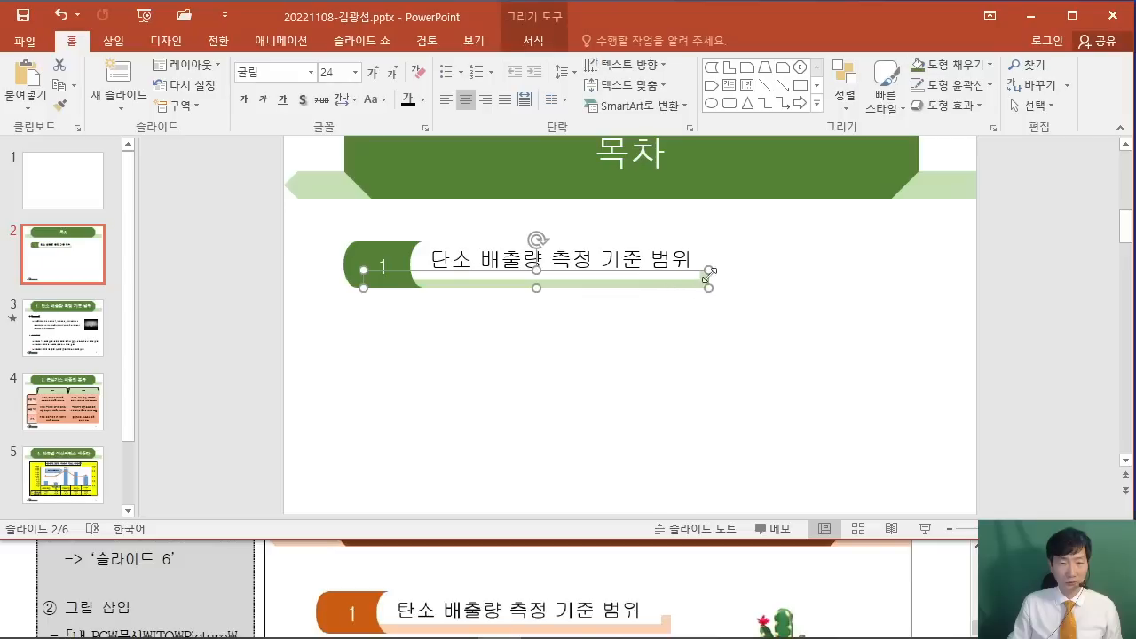
left_click_drag(708, 288, 726, 289)
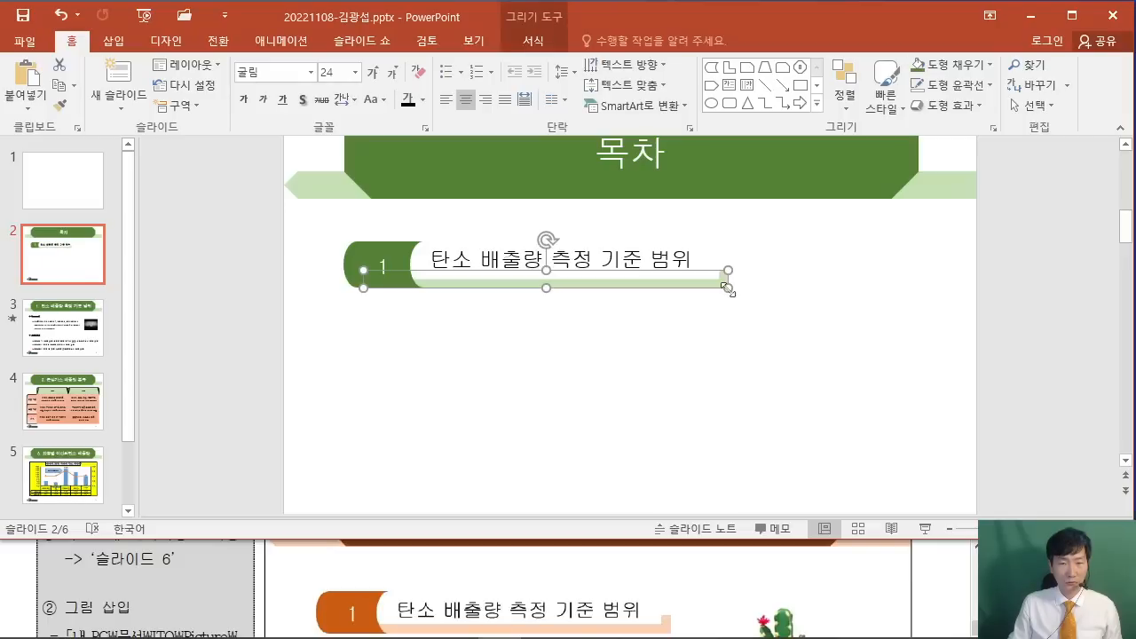
left_click(613, 360)
Duplicate all shapes of item 1 straight down three times to form four 목차 items.
left_click_drag(262, 323, 776, 202)
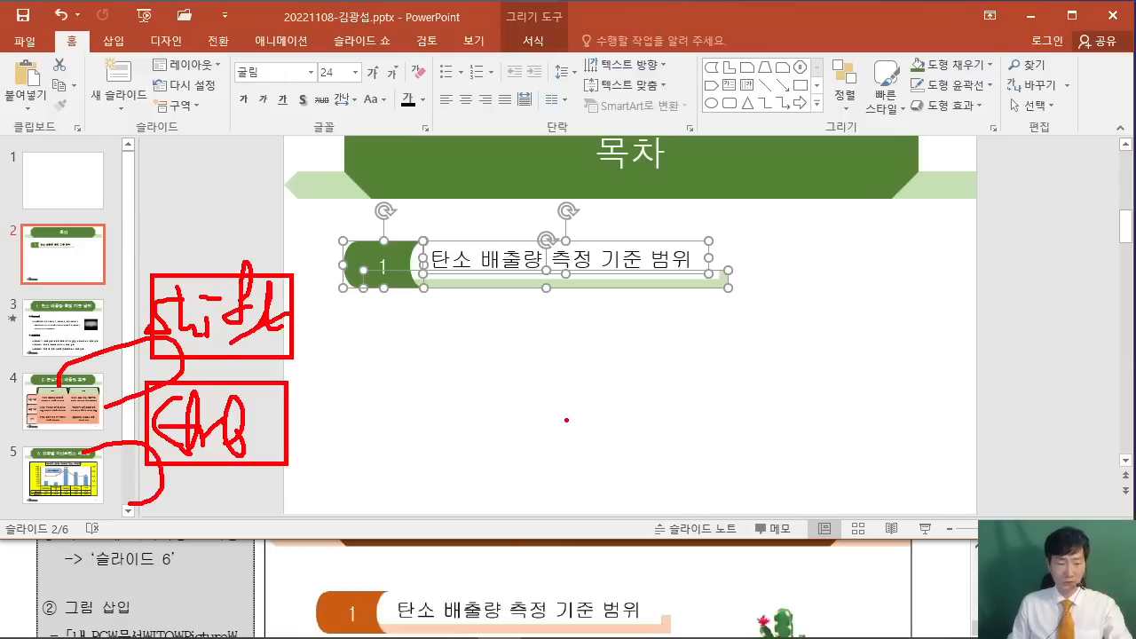
key("Escape")
left_click(30, 560)
scroll(49, 552, "down", 3)
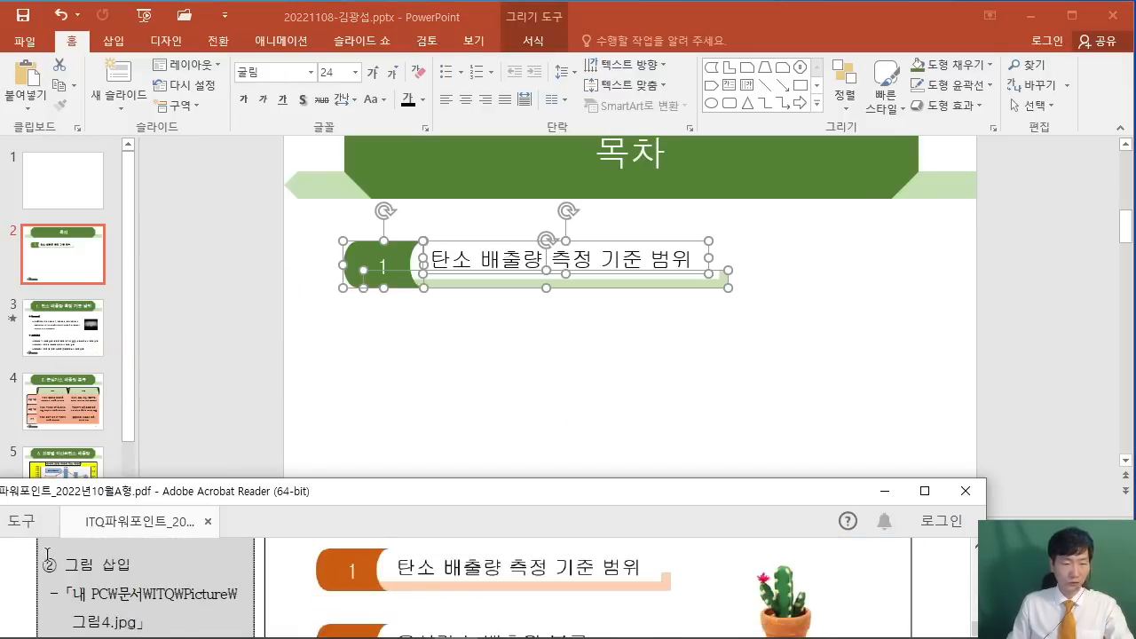
left_click(733, 18)
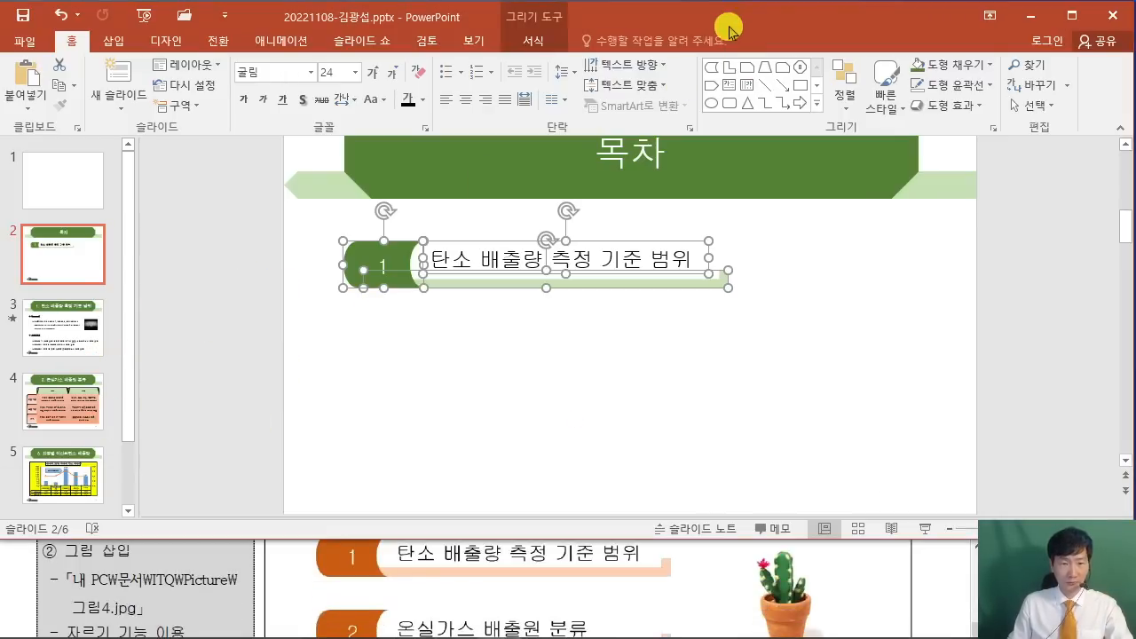
left_click_drag(377, 264, 362, 408)
scroll(362, 403, "down", 5)
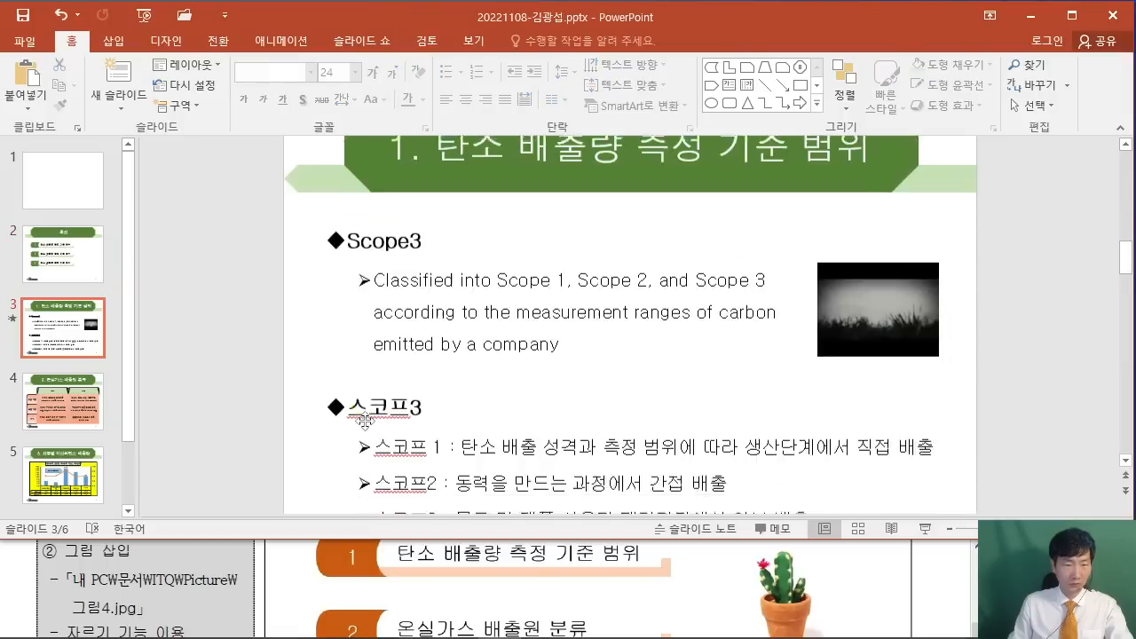
scroll(373, 390, "up", 5)
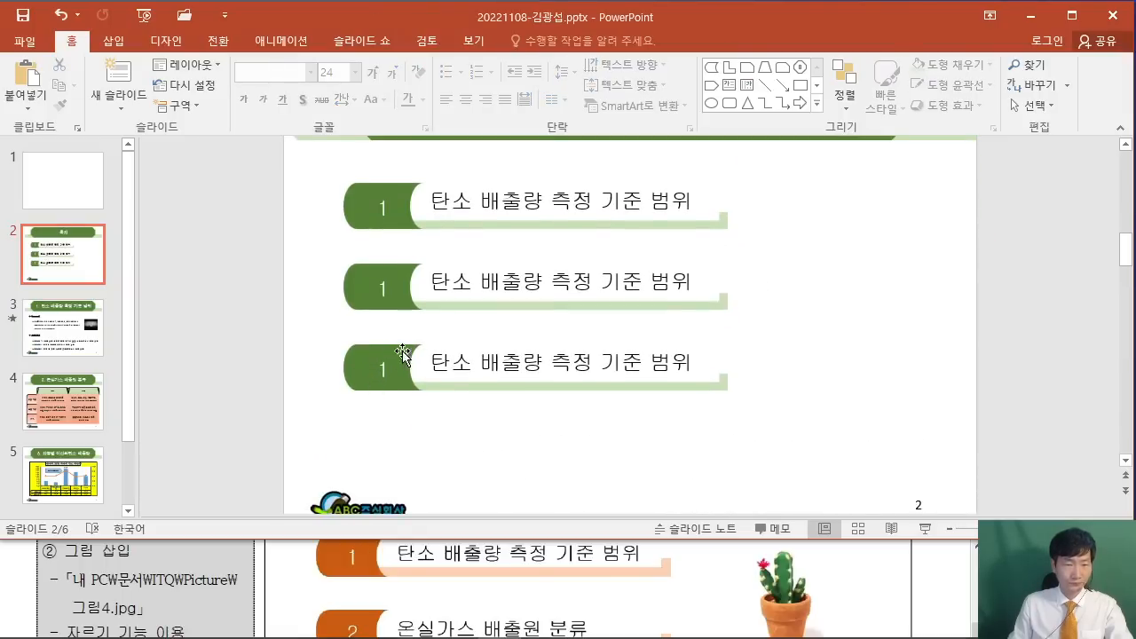
left_click_drag(268, 310, 788, 437)
left_click_drag(371, 358, 373, 434)
left_click(822, 365)
Renumber the three copied 목차 items as 2, 3 and 4.
left_click(388, 295)
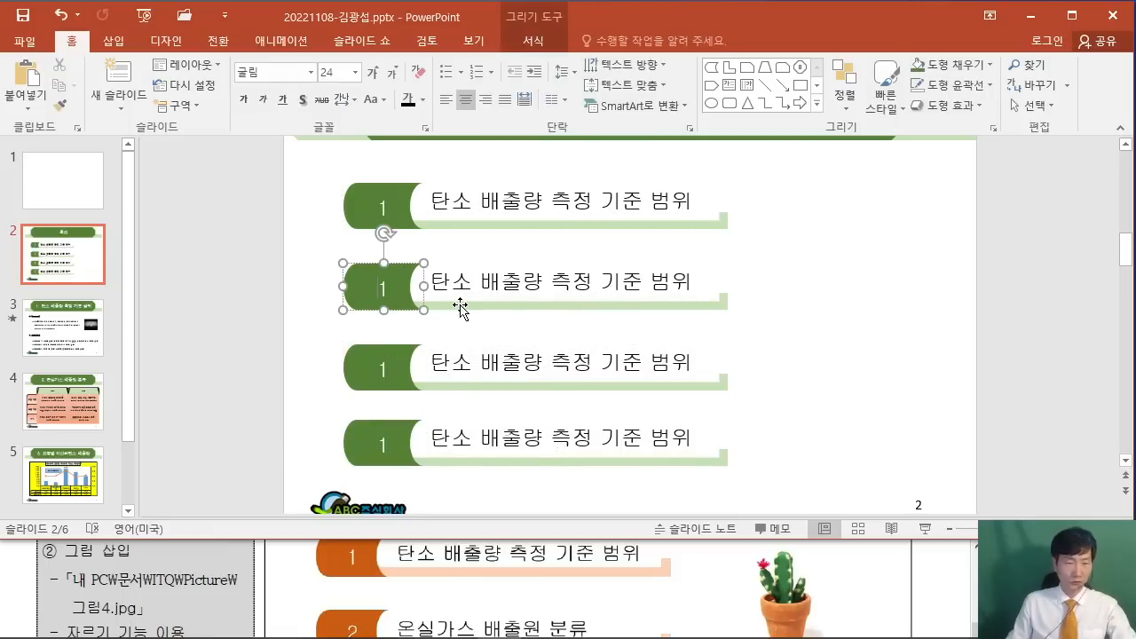
key("BackSpace")
type("2")
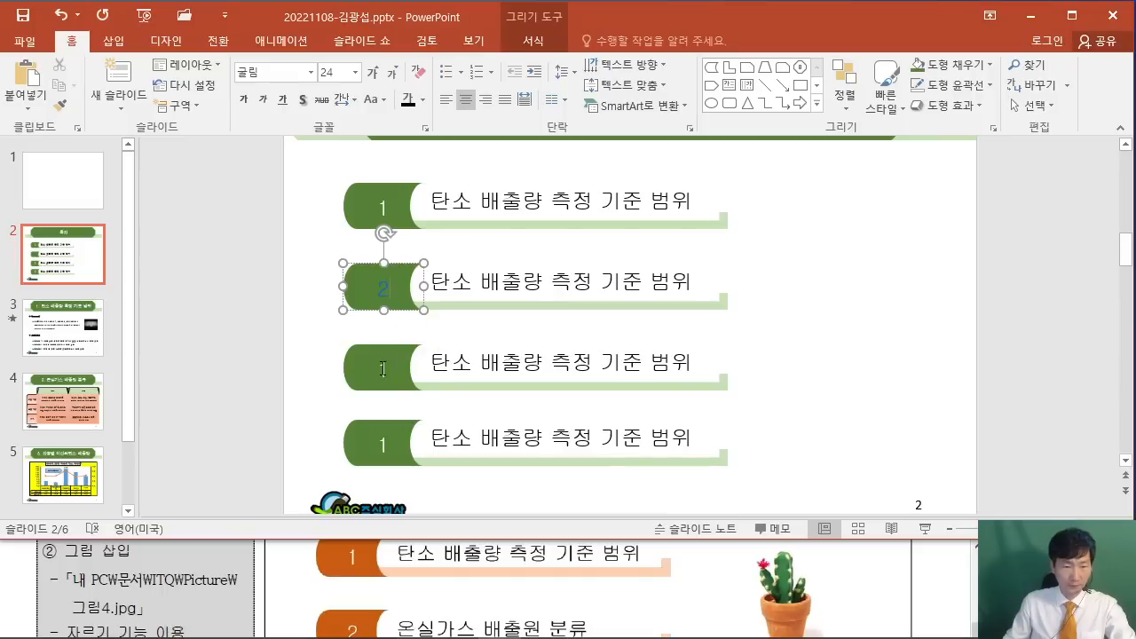
left_click(413, 366)
key("BackSpace")
type("3")
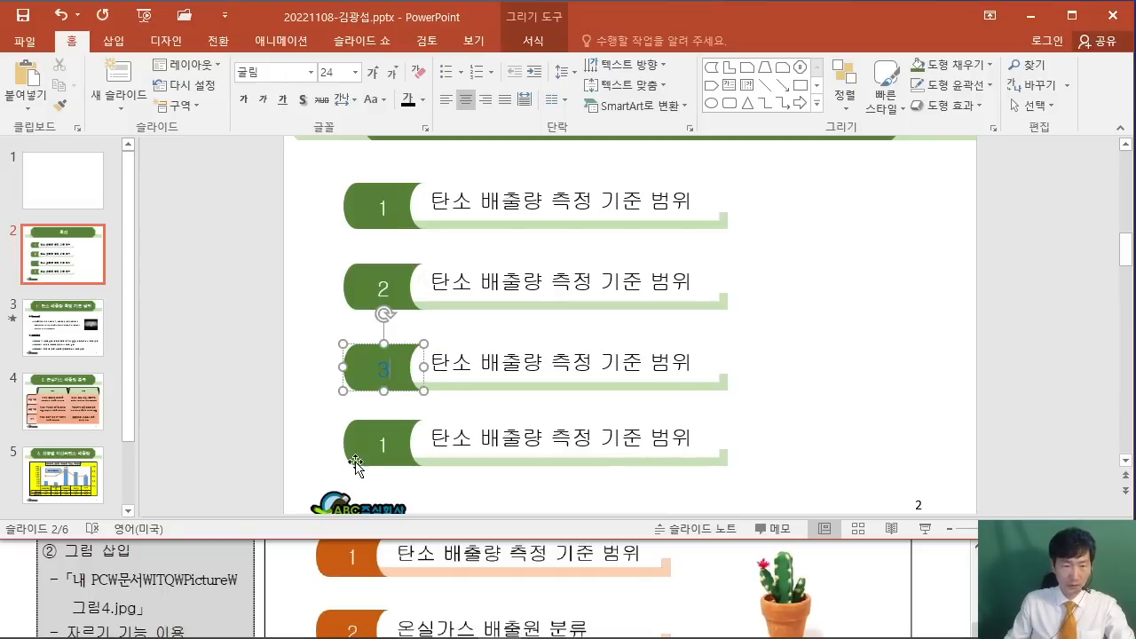
left_click(379, 448)
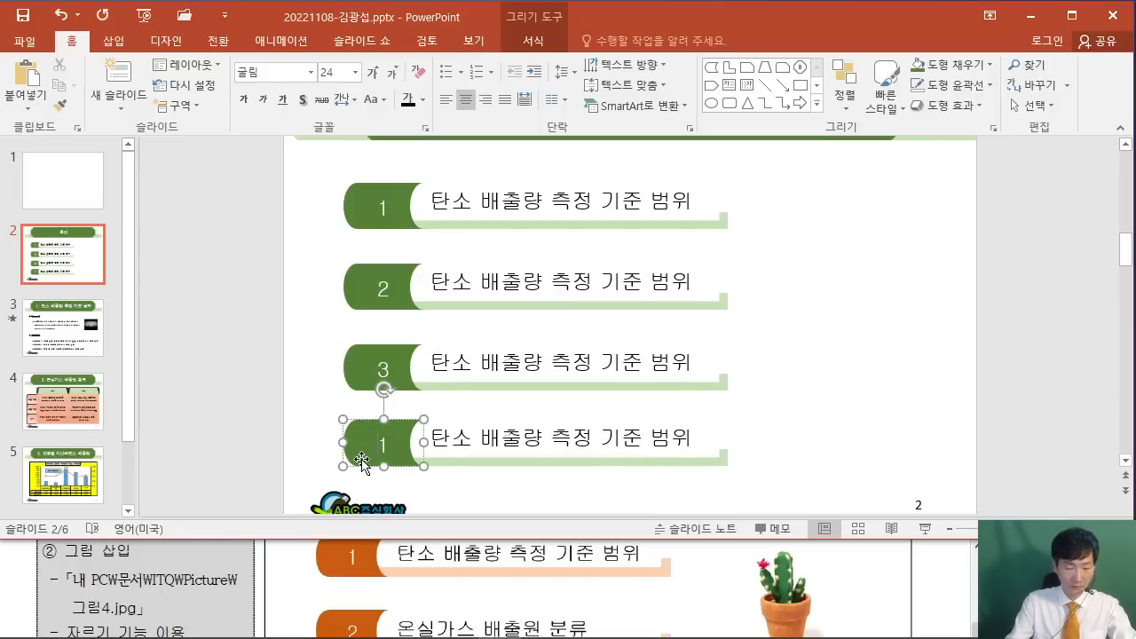
type("4")
left_click(774, 372)
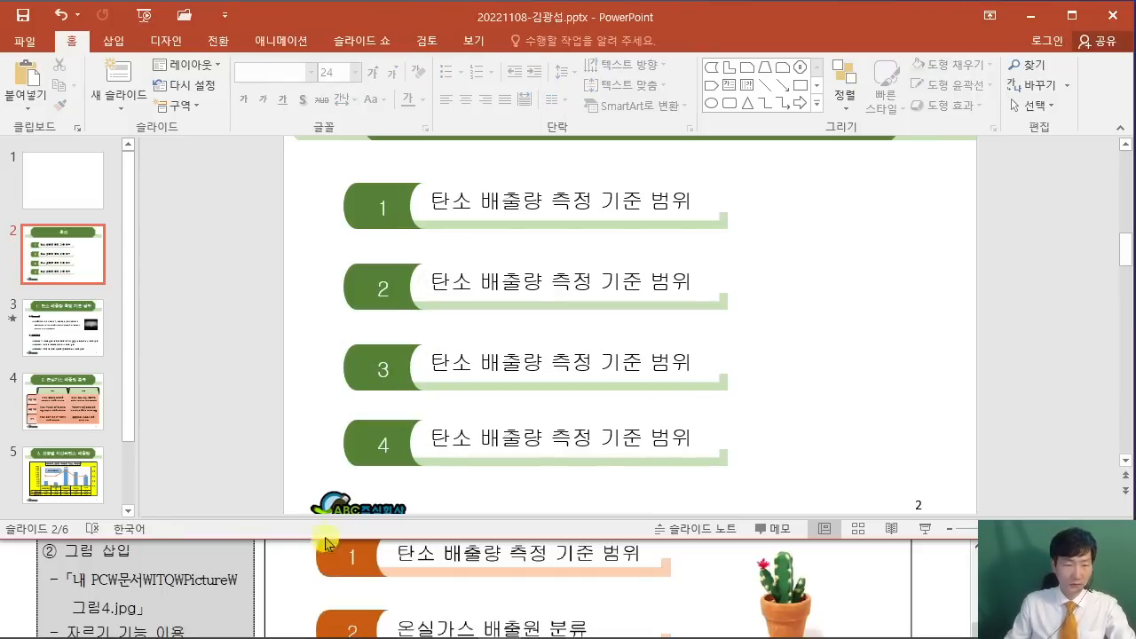
Replace the heading of item 2 with 온실가스 배출원 분류.
scroll(442, 577, "down", 2)
left_click(473, 283)
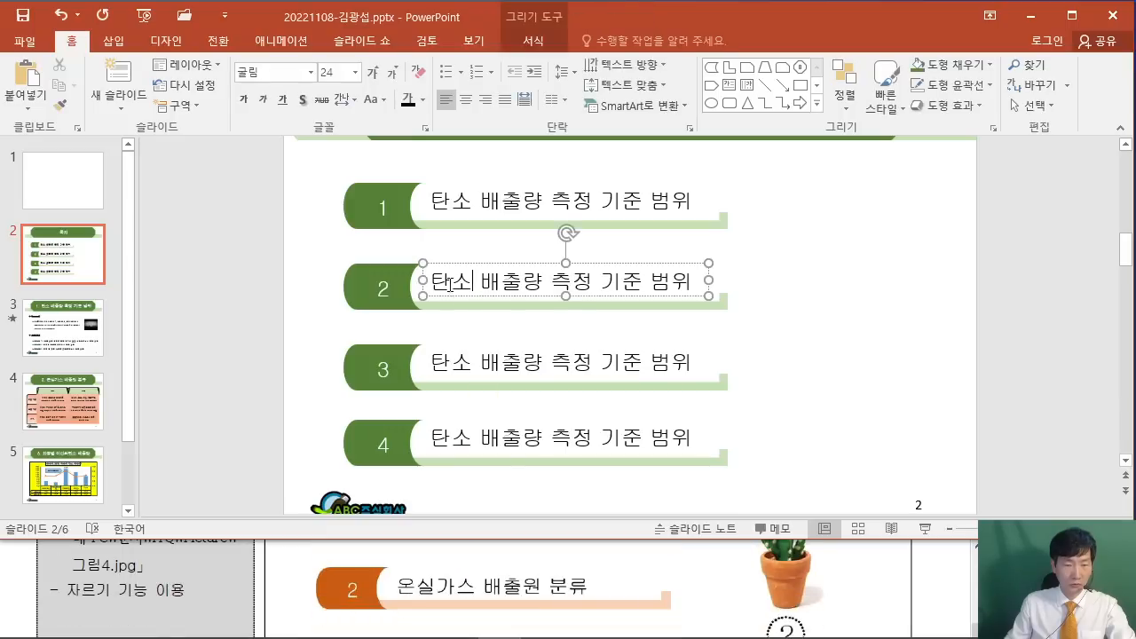
left_click_drag(435, 281, 706, 283)
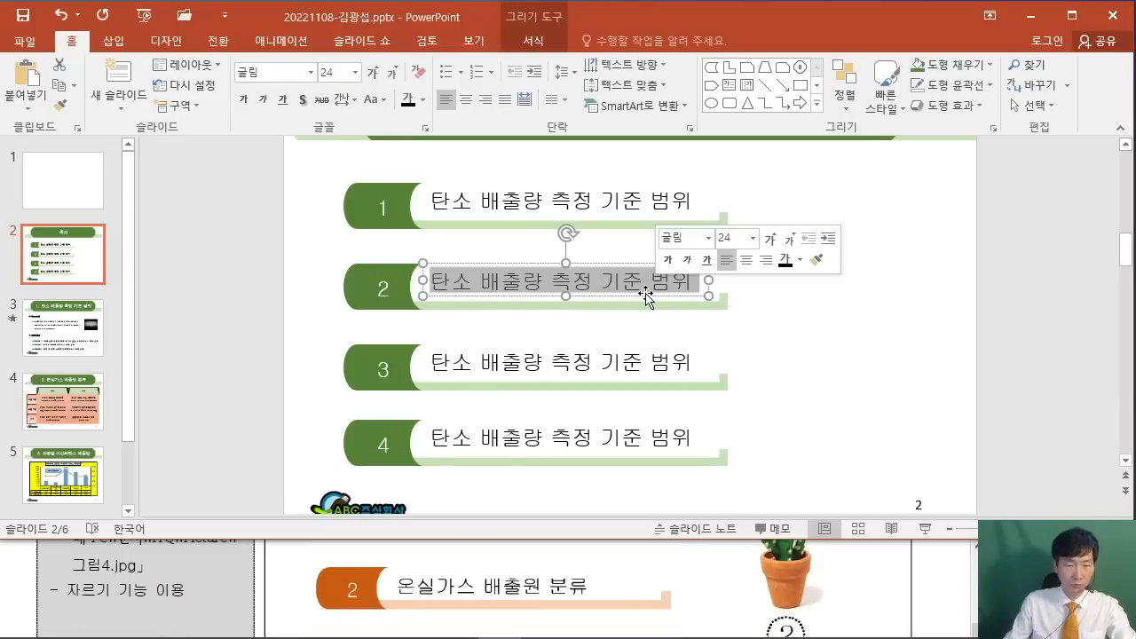
type("온ㅅ")
type("가스 배출원")
type(" 분류")
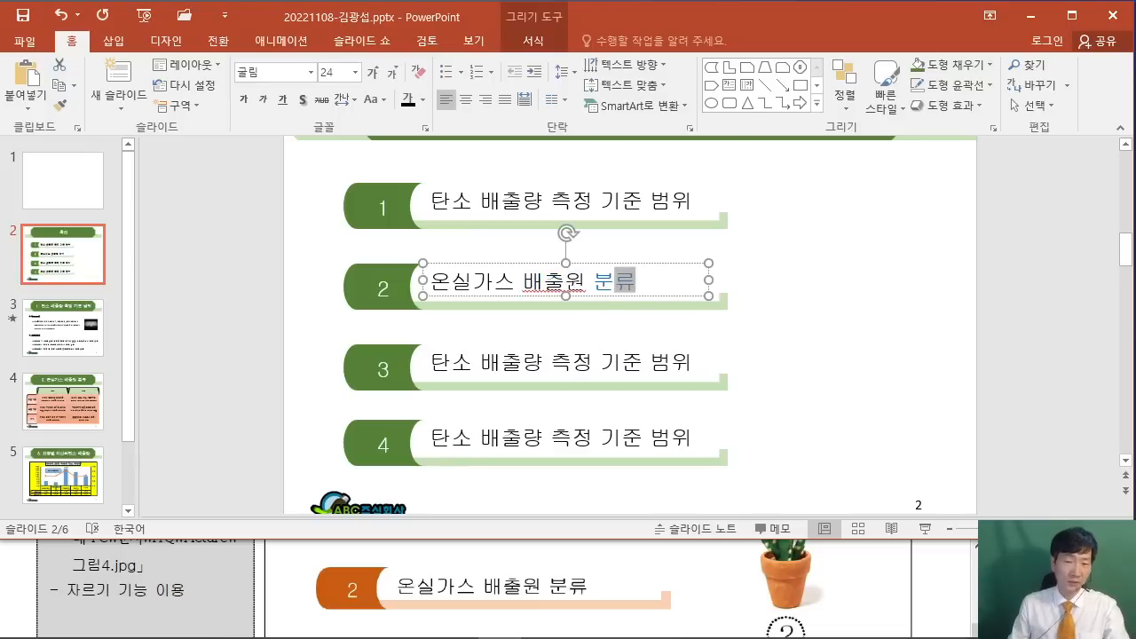
left_click(626, 282)
left_click_drag(621, 286, 641, 284)
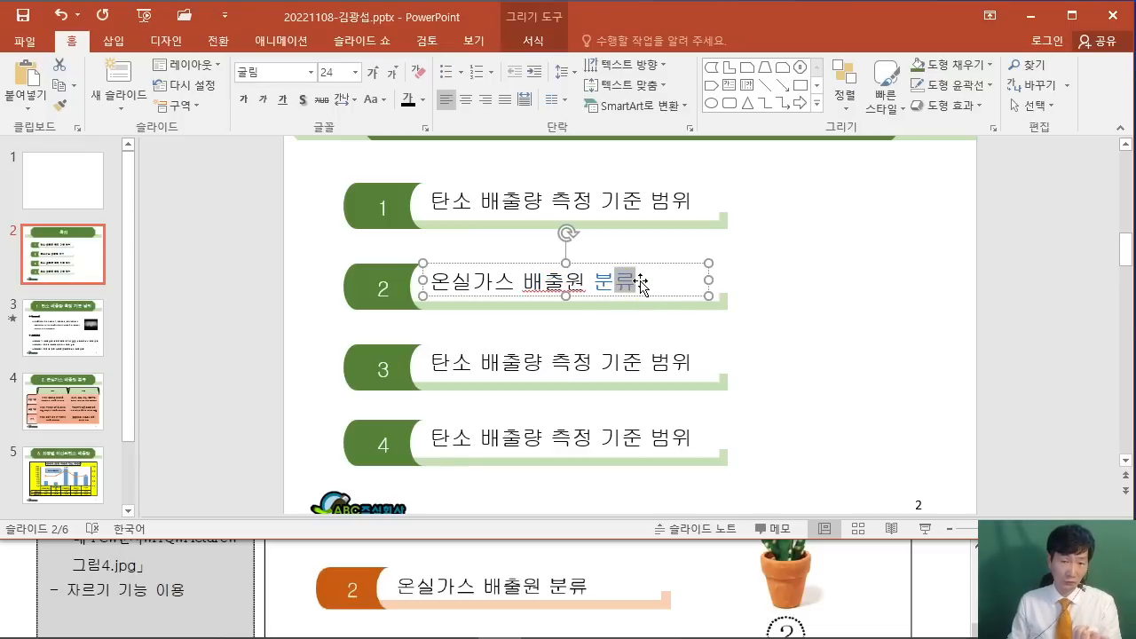
left_click(650, 636)
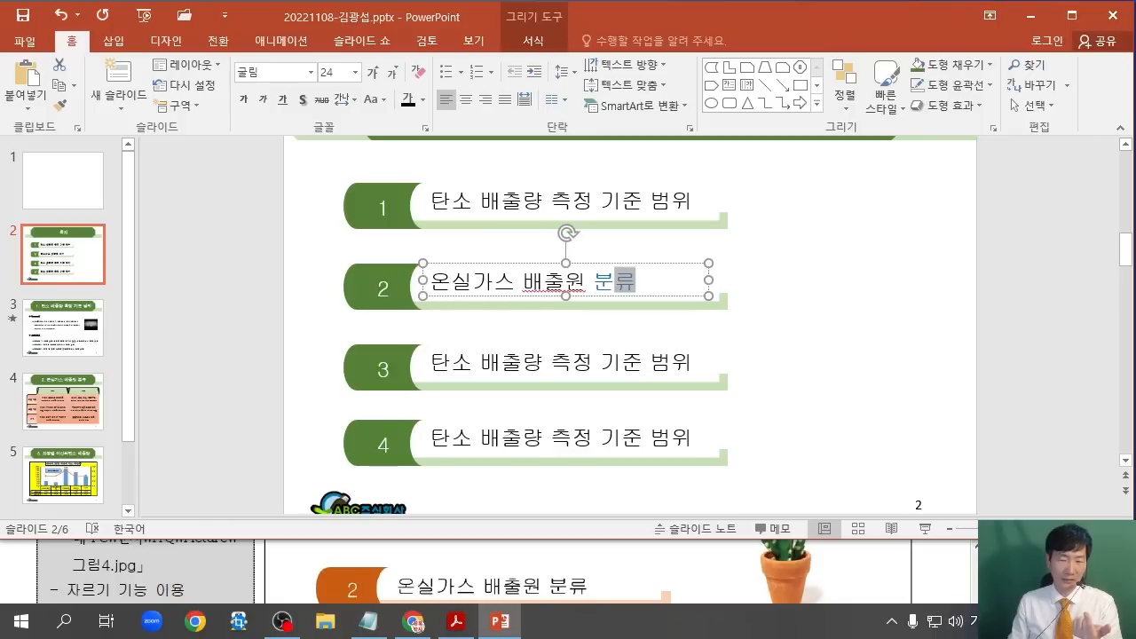
left_click(967, 621)
left_click(922, 527)
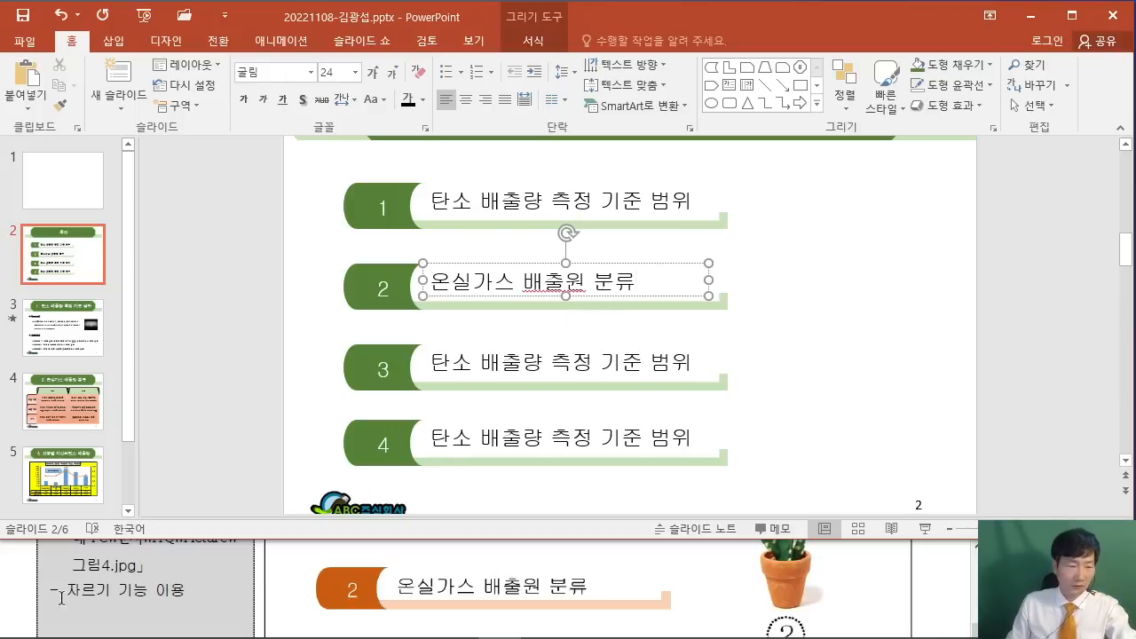
Replace the heading of item 3 with 차종별 이산화탄소 배출량, following the exam sheet.
left_click(33, 593)
scroll(399, 583, "down", 3)
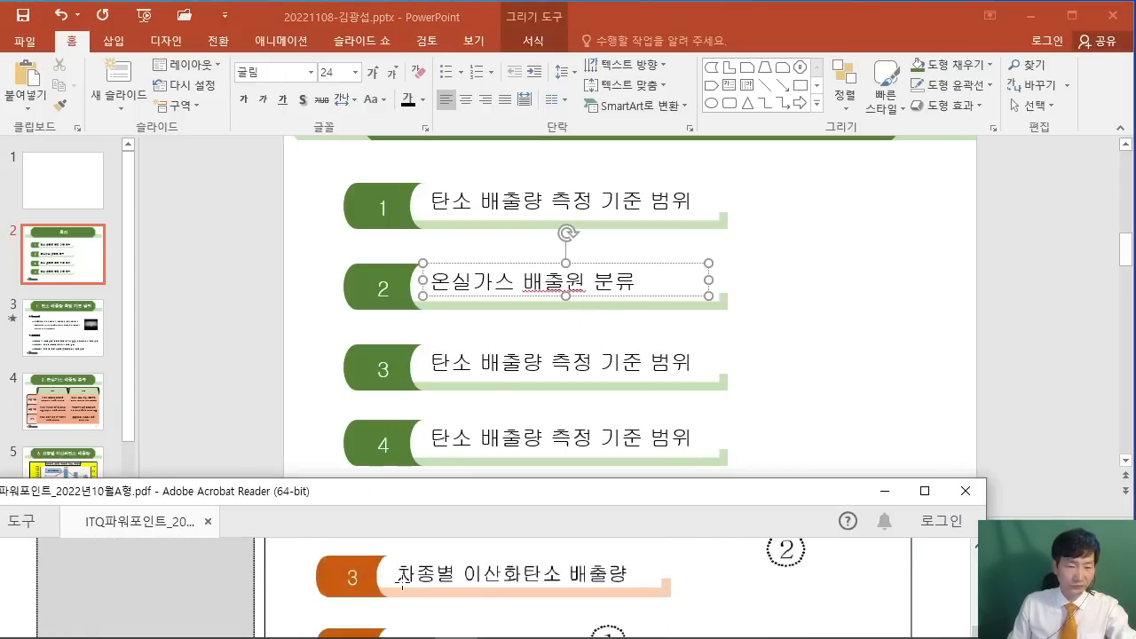
left_click(441, 391)
left_click_drag(435, 363, 720, 368)
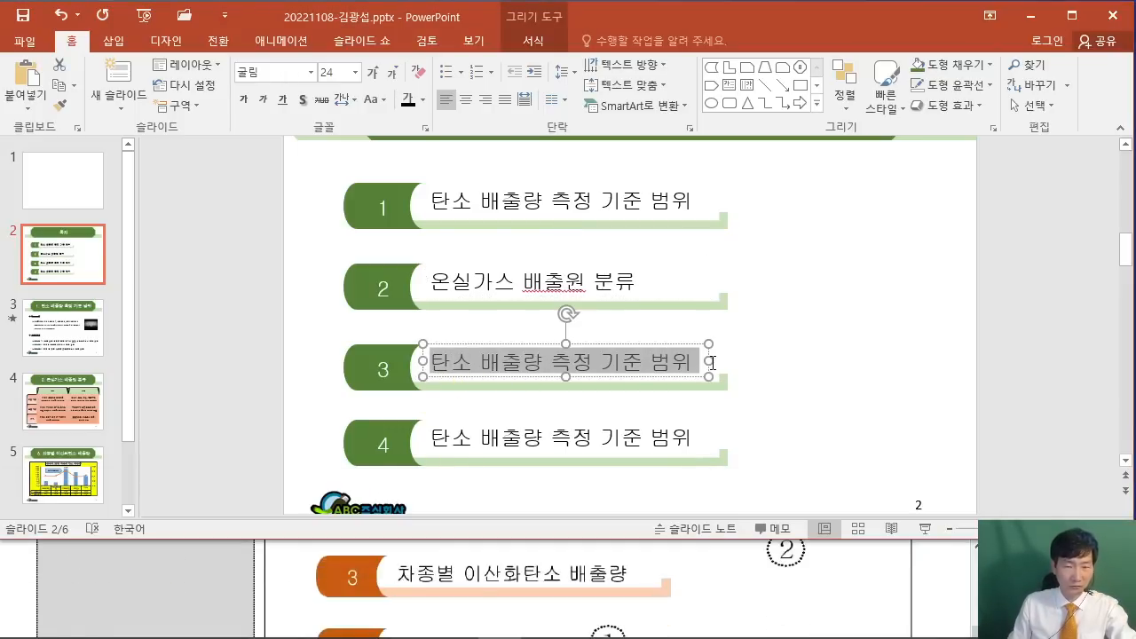
type("차종별 잇")
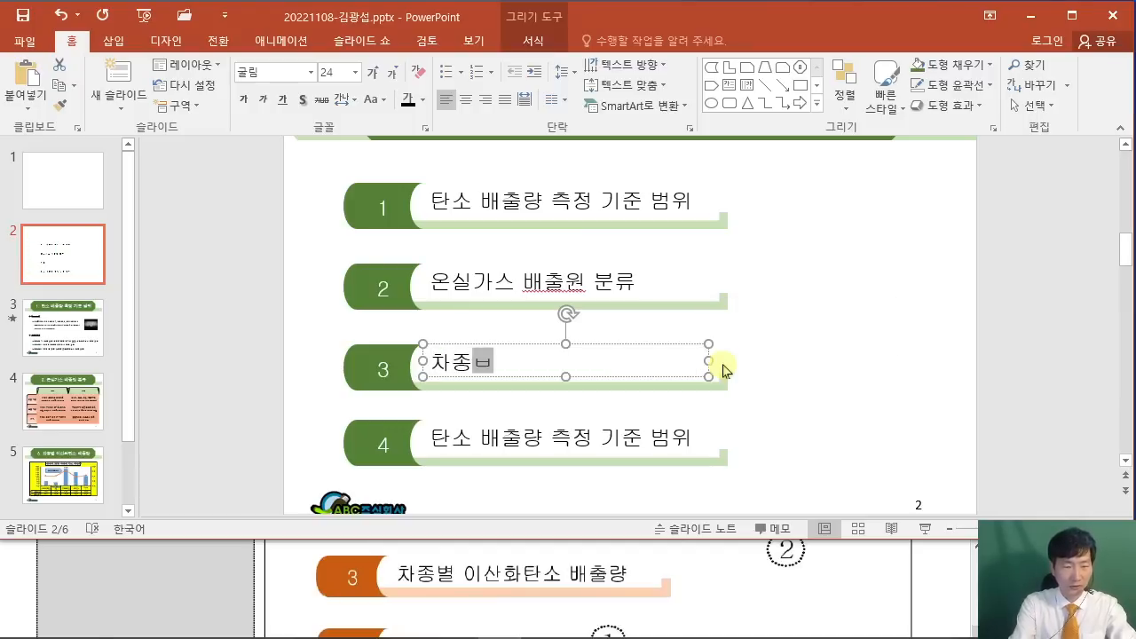
type("산화탄")
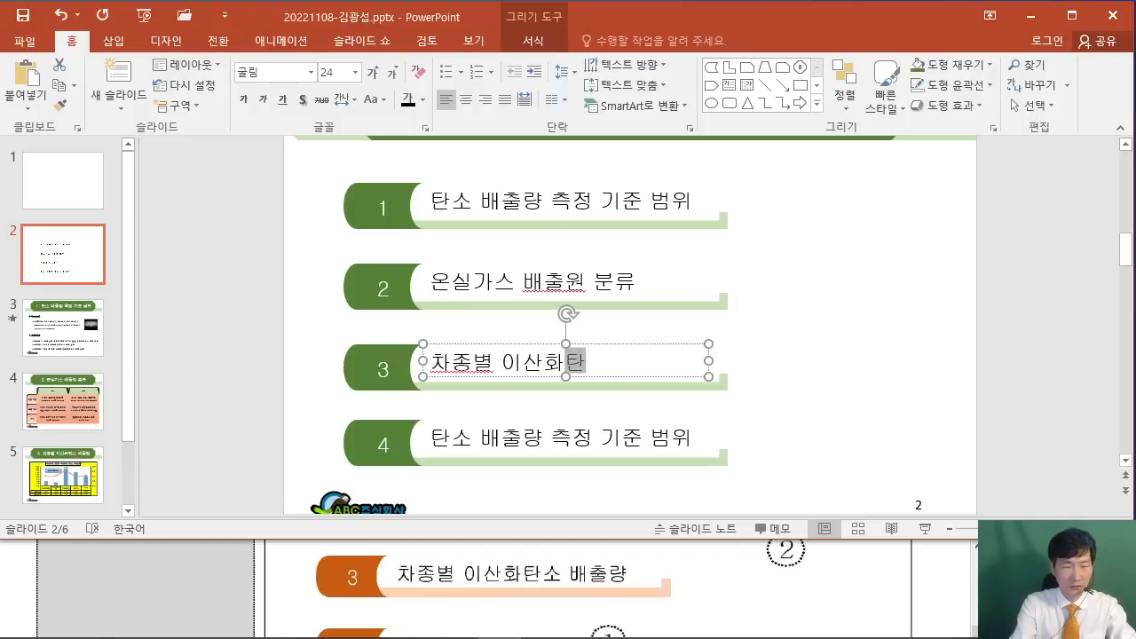
type("소 배추량")
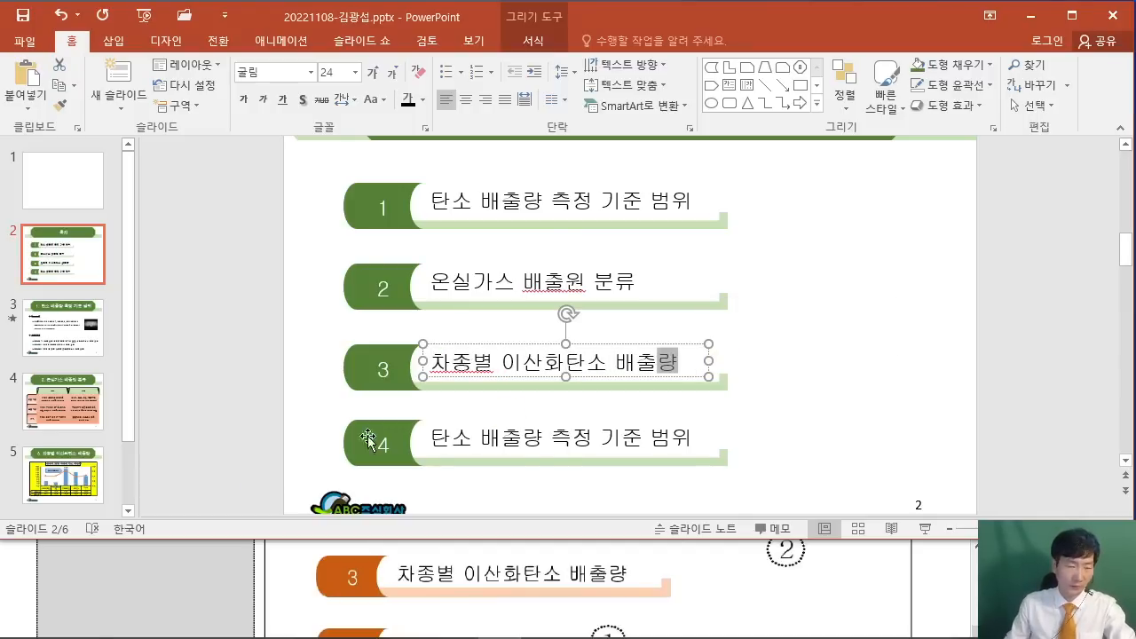
Change the heading of item 4 to 탄소 배출 산업 개요.
scroll(157, 583, "down", 1)
left_click(495, 437)
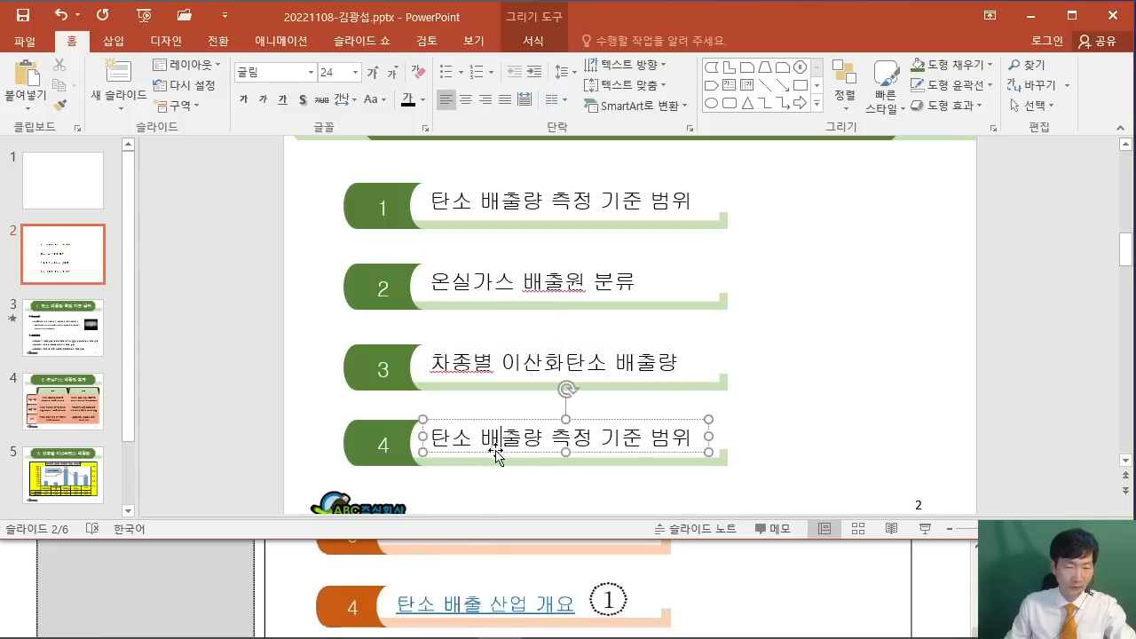
left_click_drag(528, 435, 713, 435)
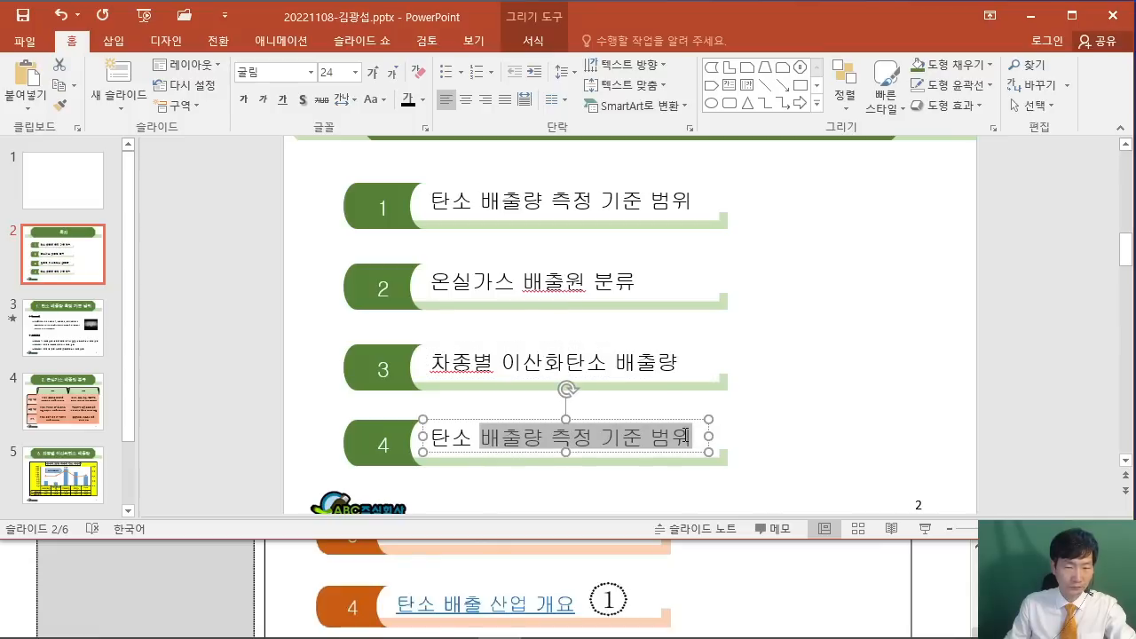
type("배출")
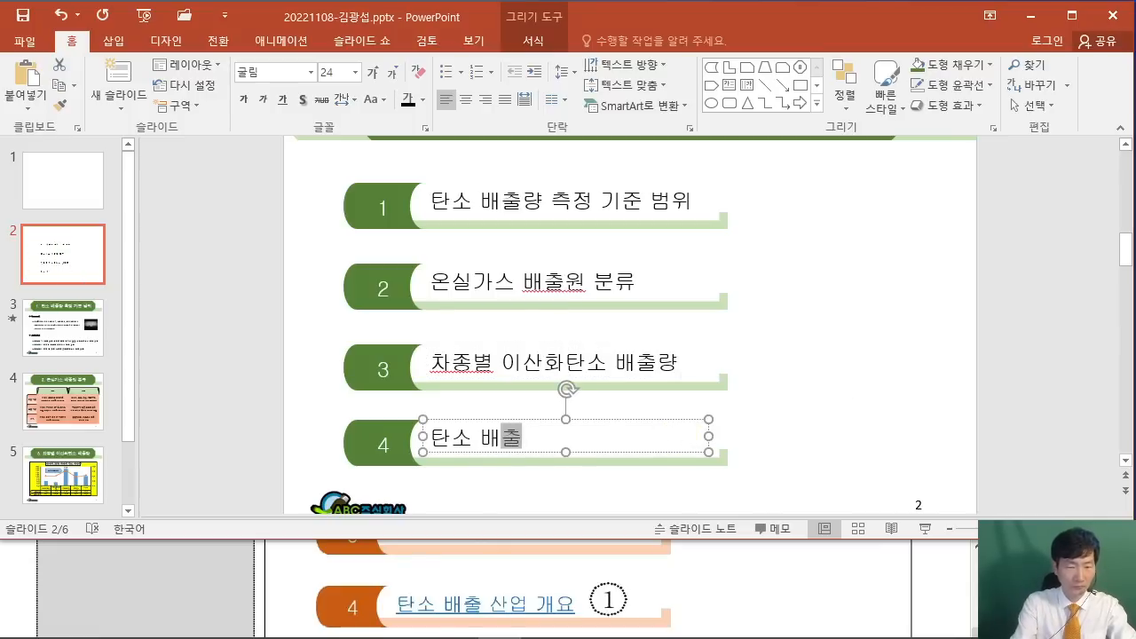
type(" 산업 갯요")
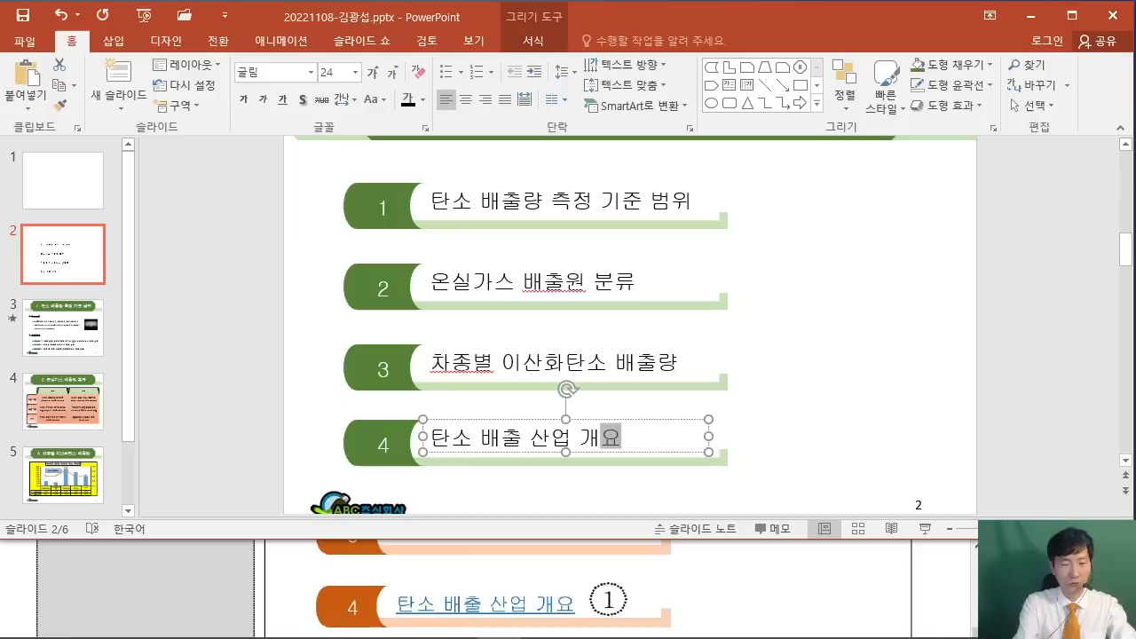
Link the text 탄소 배출 산업 개요 in item 4 to slide 6 of the current document, following the exam sheet.
left_click(845, 418)
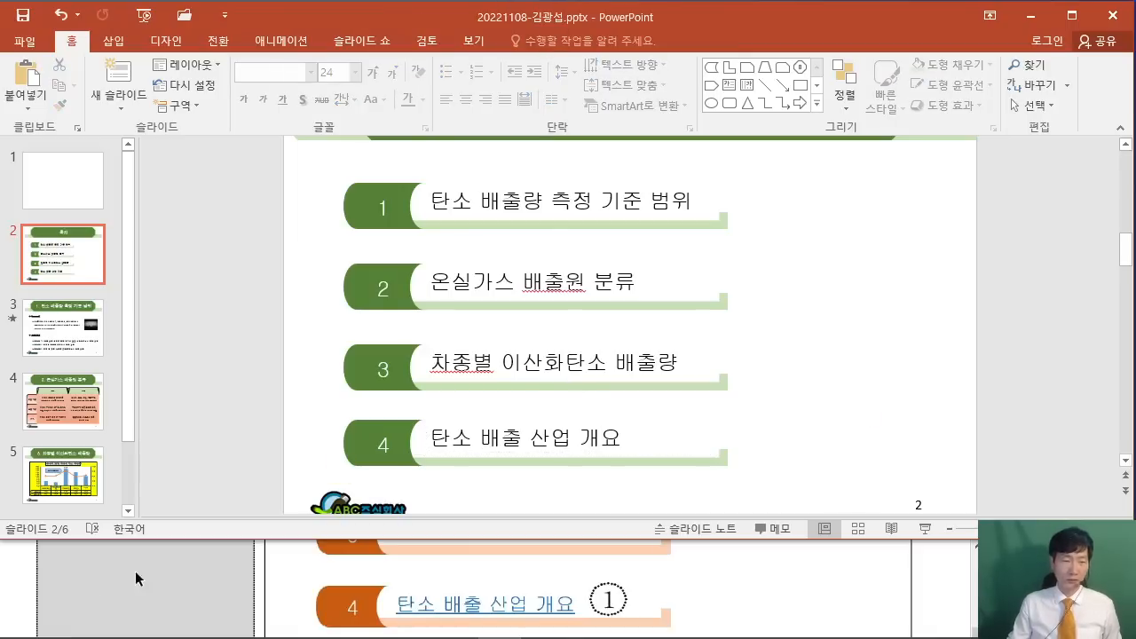
left_click(30, 586)
left_click(922, 490)
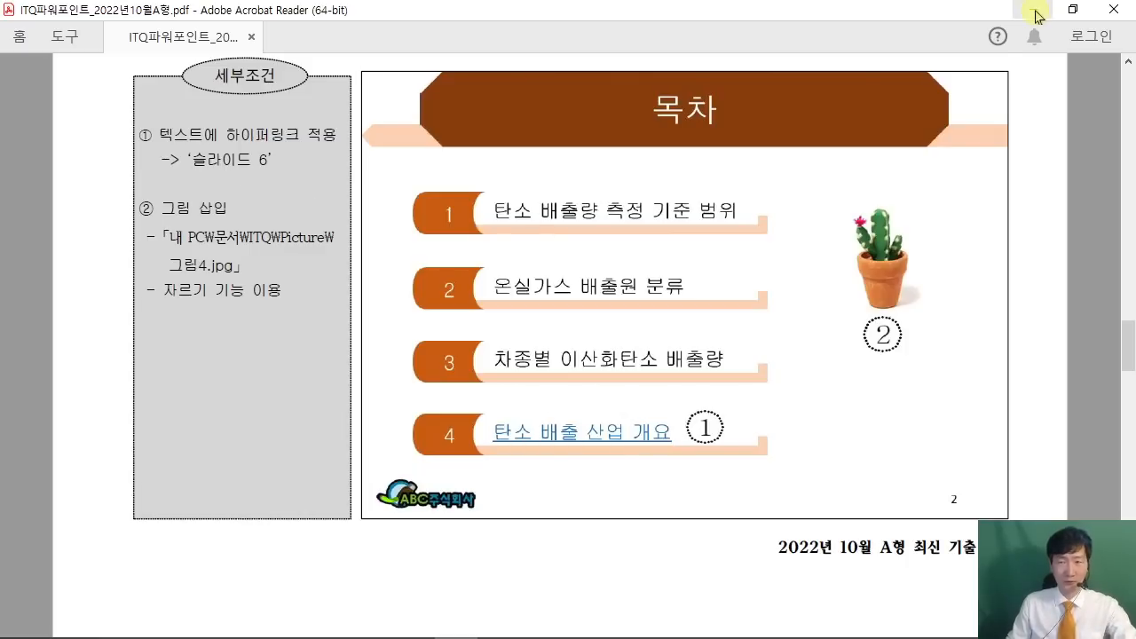
left_click(1072, 11)
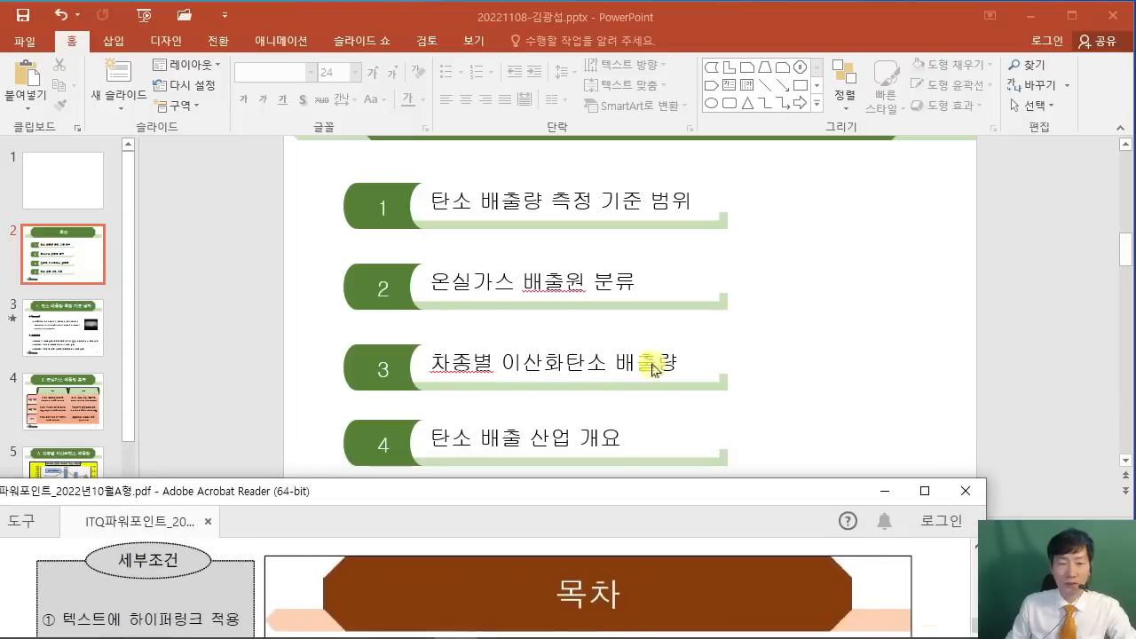
left_click_drag(434, 432, 601, 438)
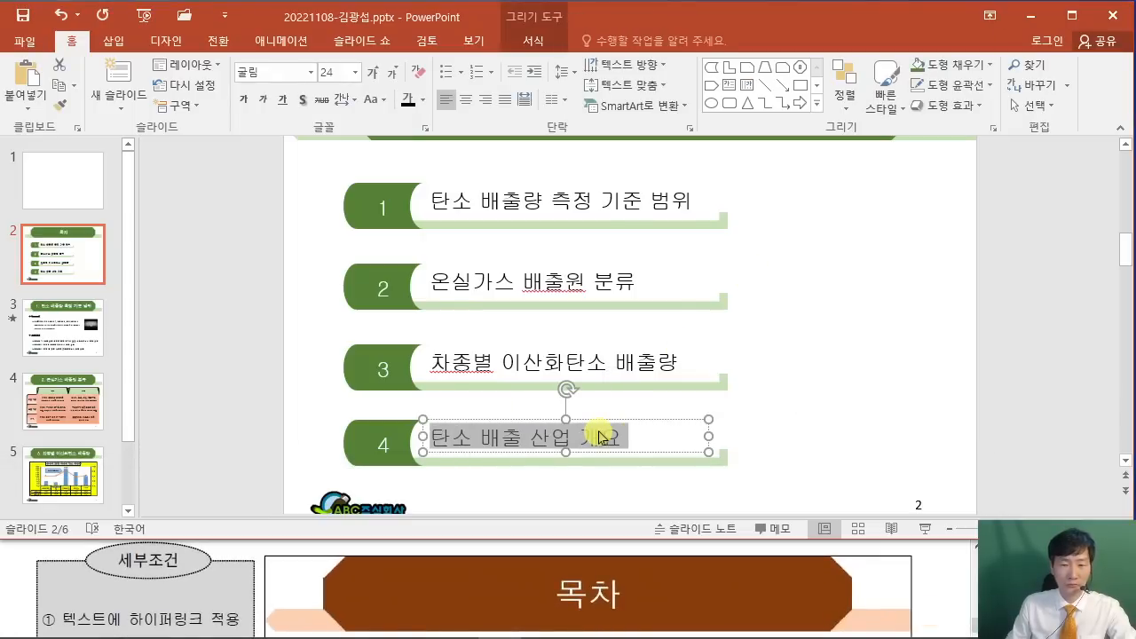
right_click(600, 437)
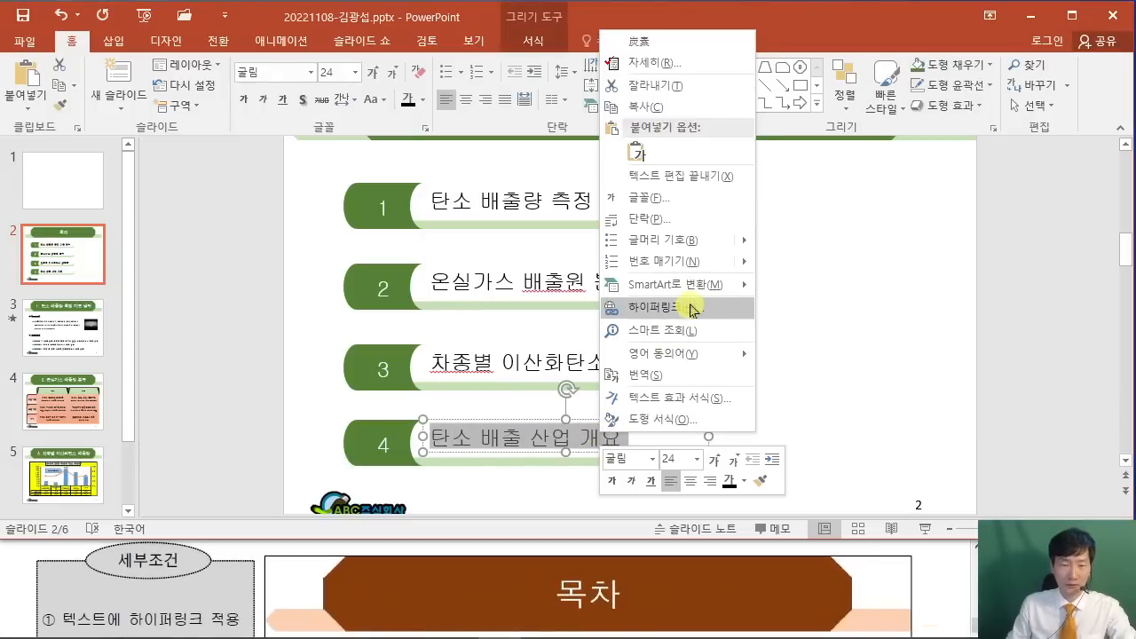
left_click(654, 307)
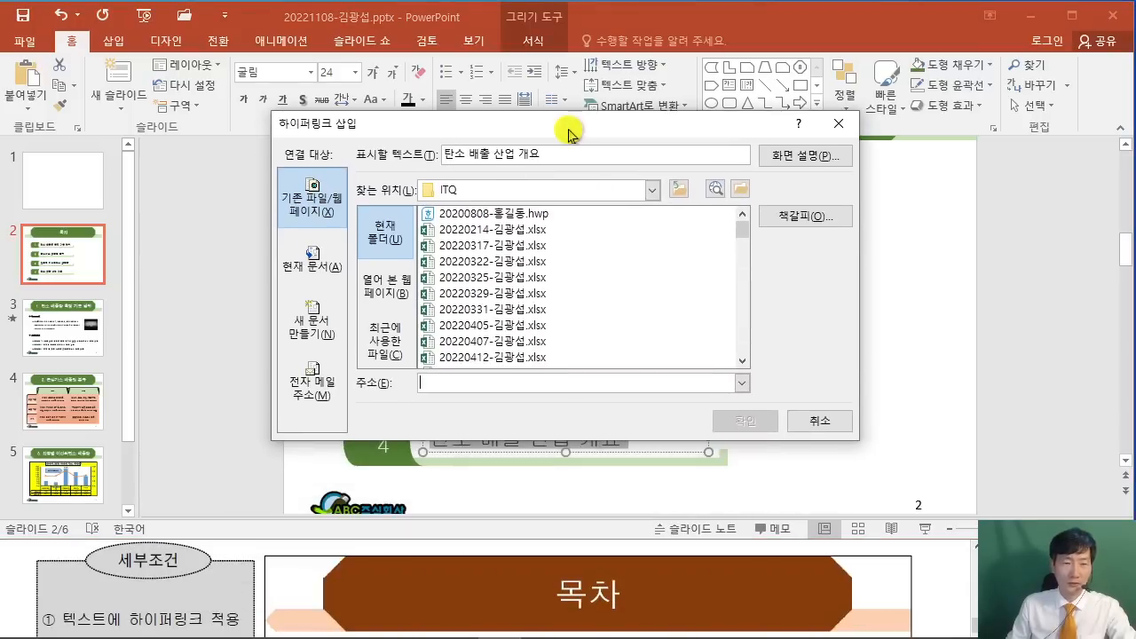
left_click(327, 264)
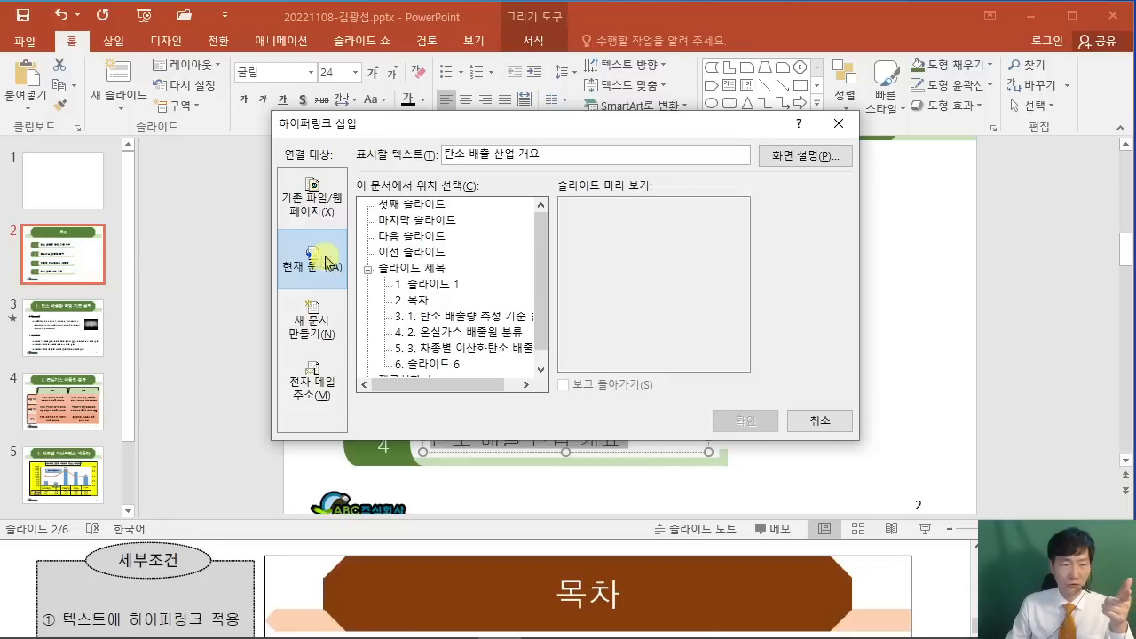
left_click(426, 365)
left_click(39, 587)
scroll(106, 585, "down", 2)
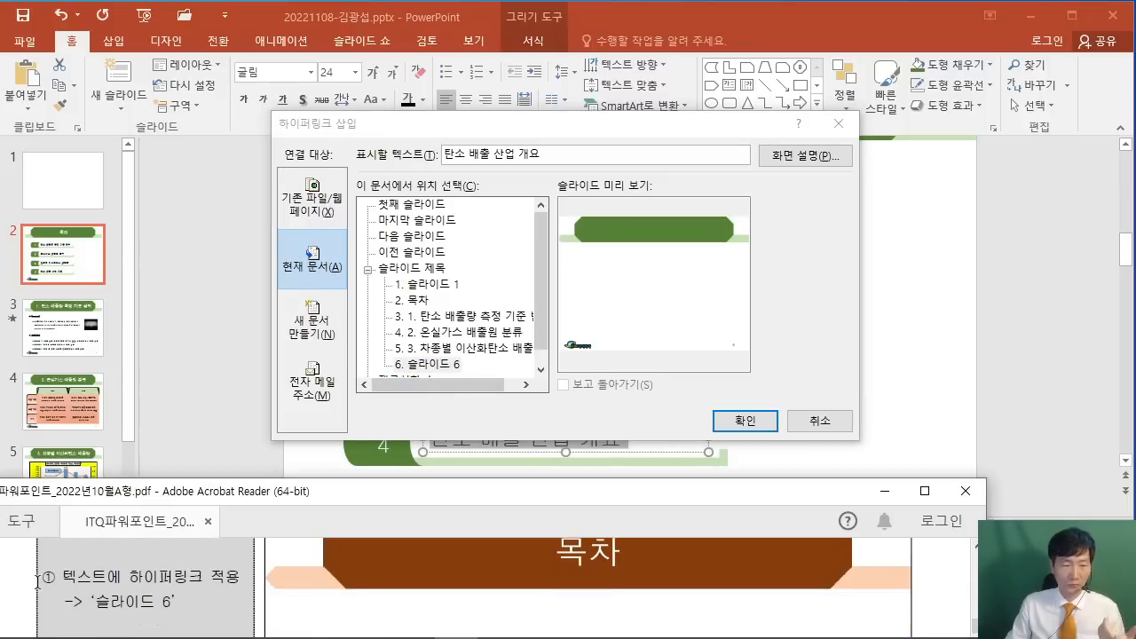
left_click(451, 366)
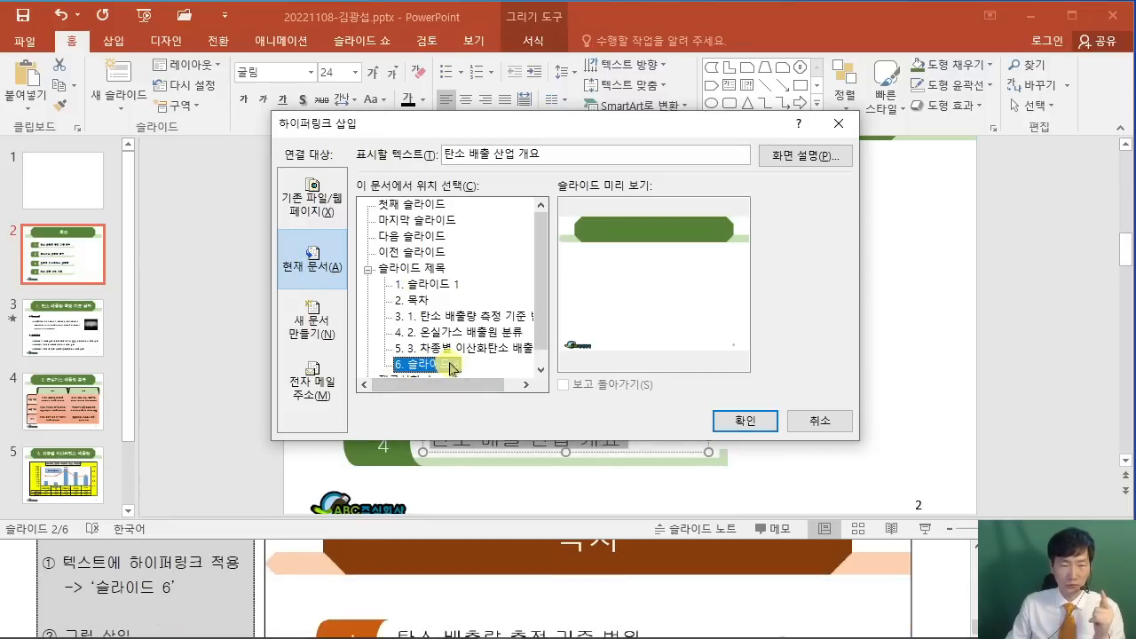
left_click(744, 420)
Insert the picture 그림4.JPG from the ITQ Picture folder on the 목차 slide, as the exam sheet requires.
left_click(43, 585)
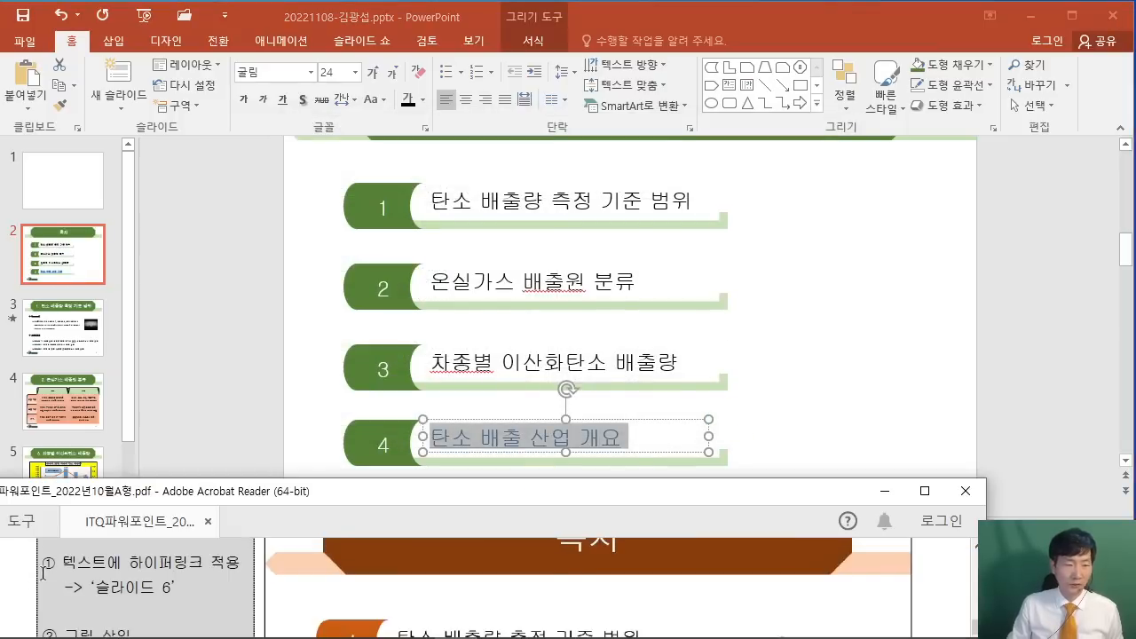
scroll(45, 577, "up", 1)
scroll(48, 572, "down", 3)
scroll(54, 567, "down", 1)
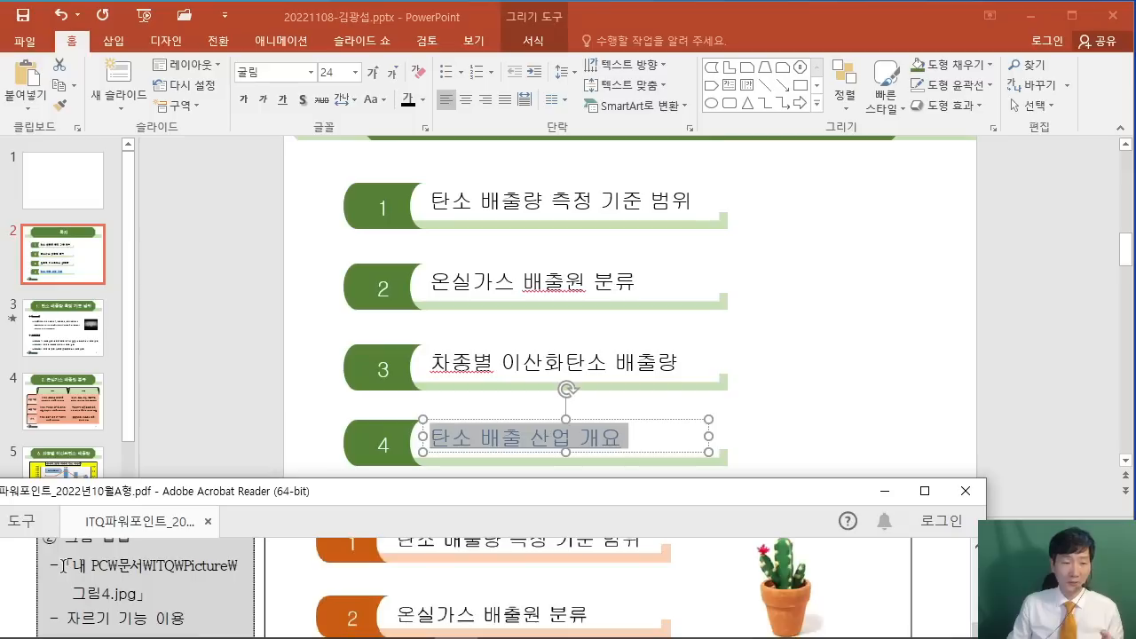
scroll(63, 565, "up", 1)
left_click(114, 41)
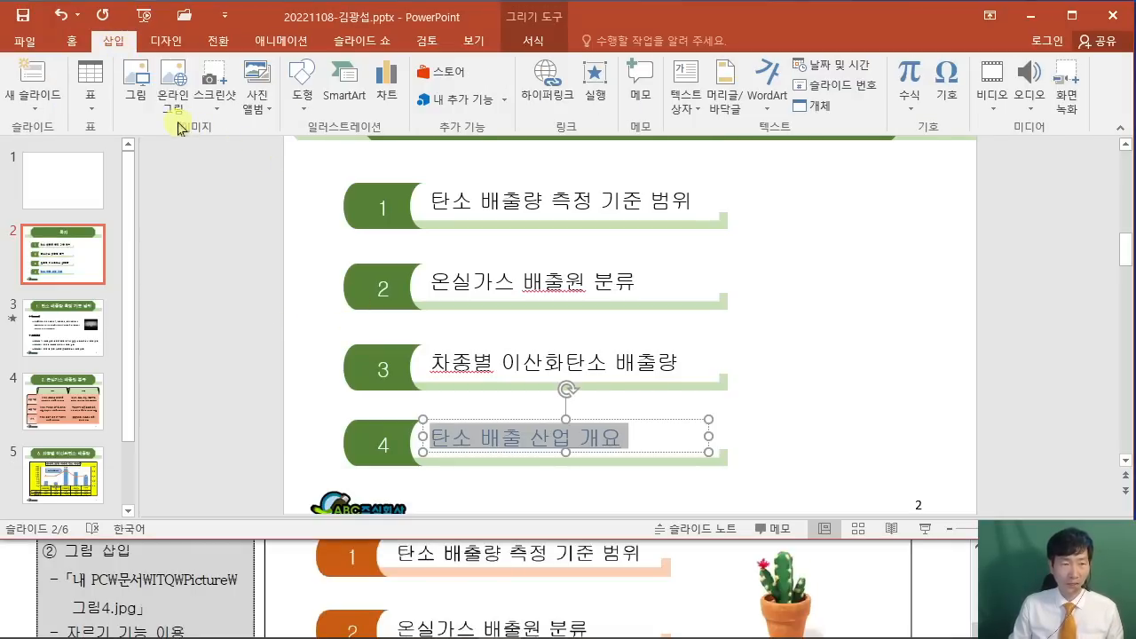
left_click(135, 96)
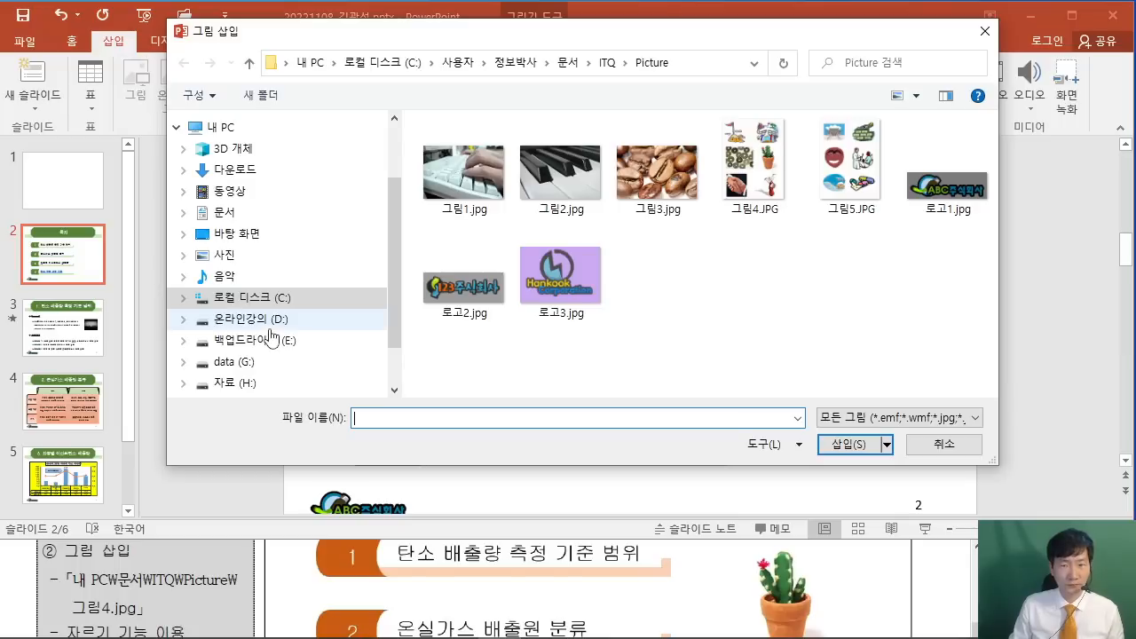
left_click(754, 168)
left_click(847, 444)
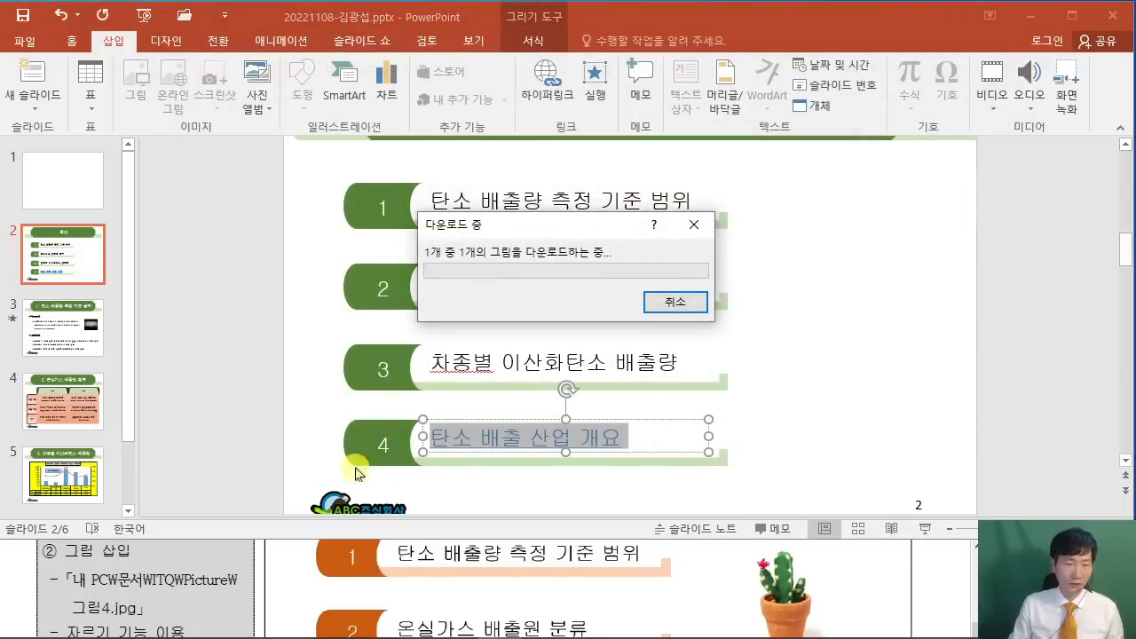
Crop the inserted picture to the potted cactus, about 4.97 cm high and 3.78 cm wide.
left_click(24, 582)
scroll(24, 582, "down", 1)
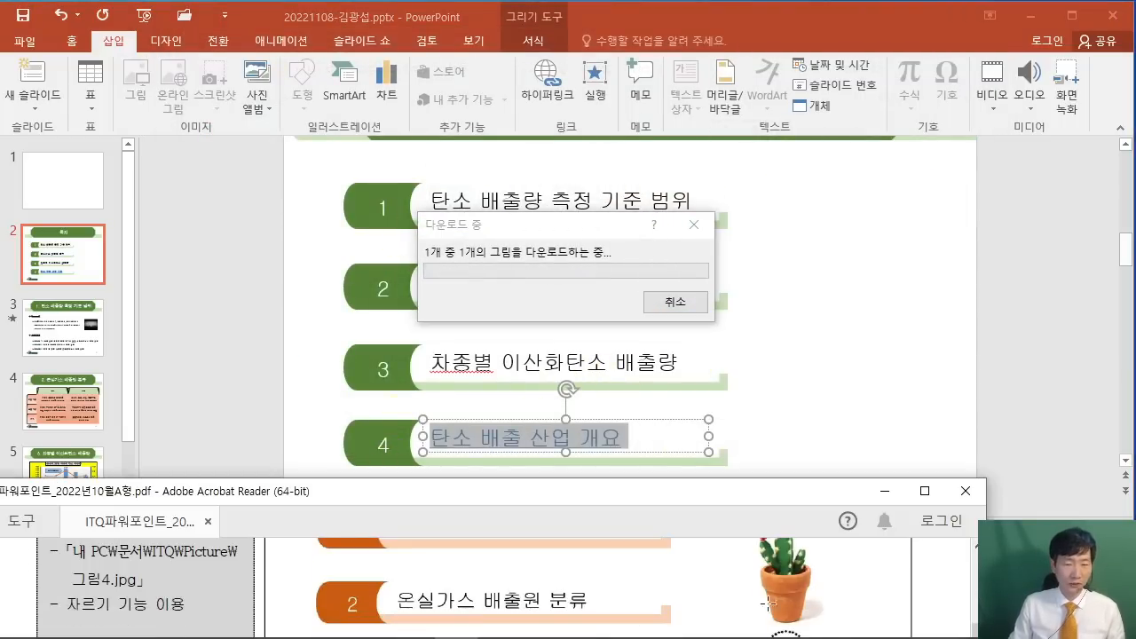
scroll(789, 582, "up", 1)
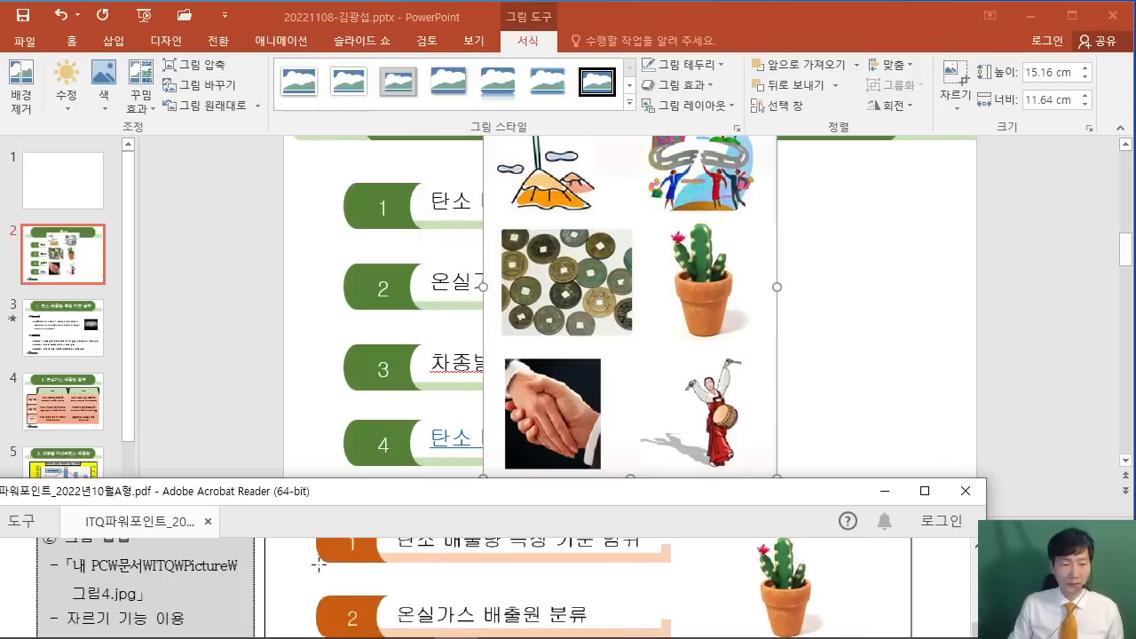
scroll(182, 586, "down", 1)
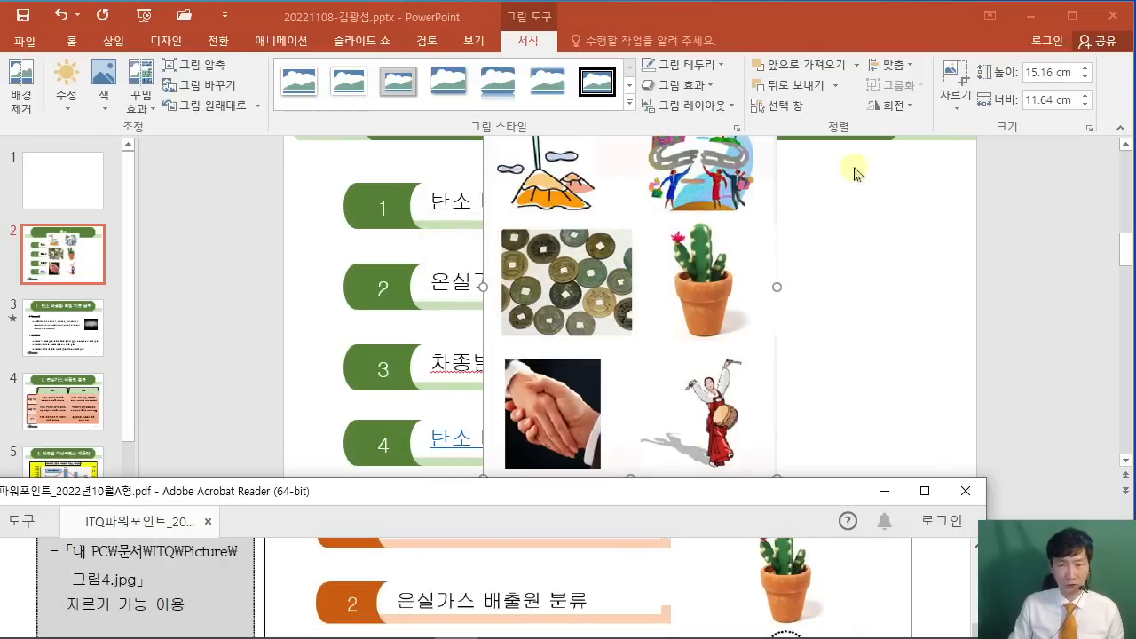
left_click(772, 17)
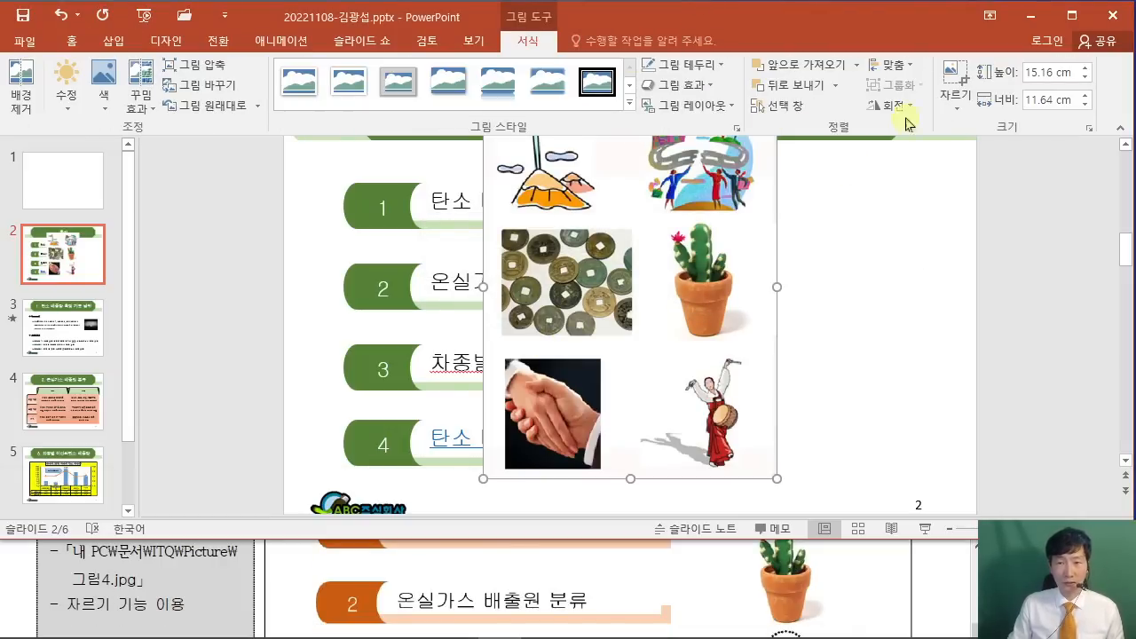
left_click(963, 84)
scroll(619, 243, "up", 1)
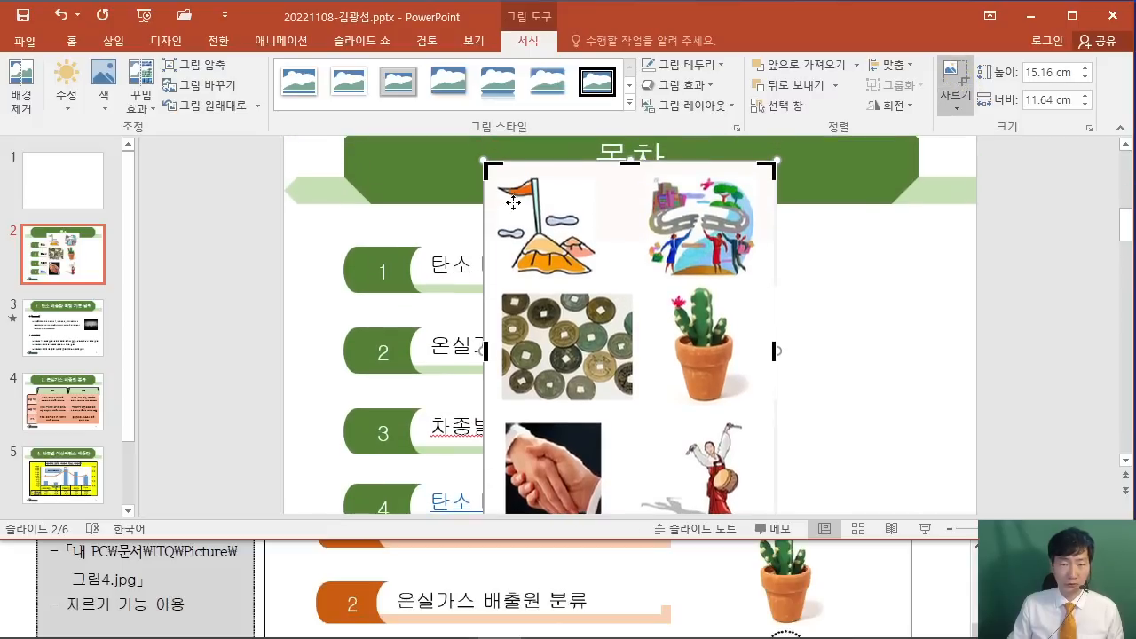
left_click_drag(488, 169, 660, 280)
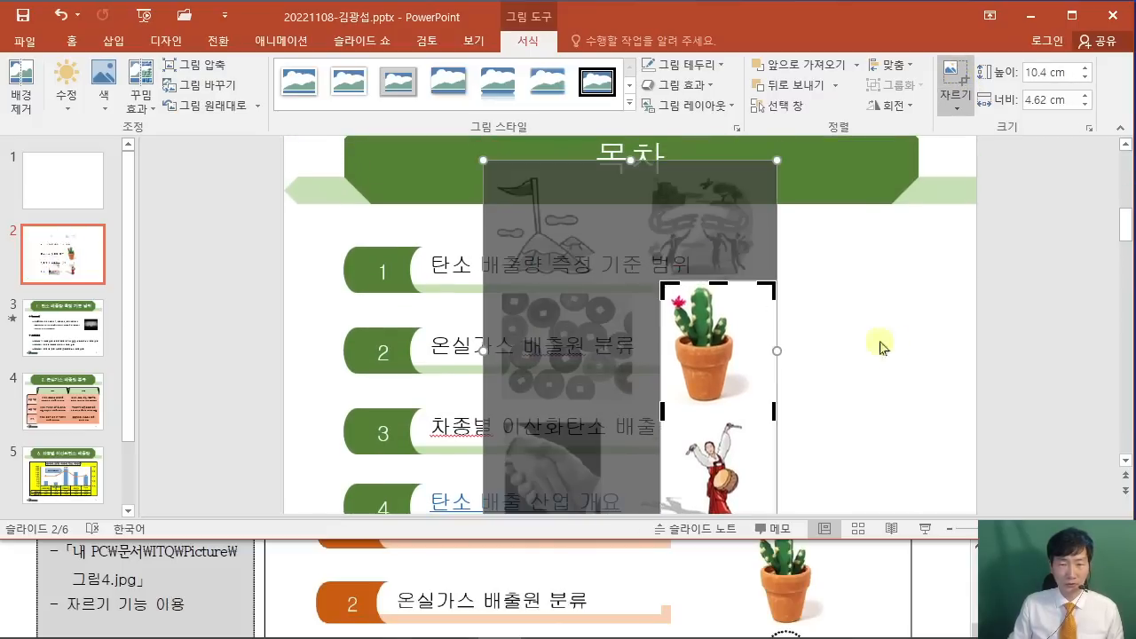
scroll(910, 347, "down", 2)
left_click_drag(765, 452, 754, 320)
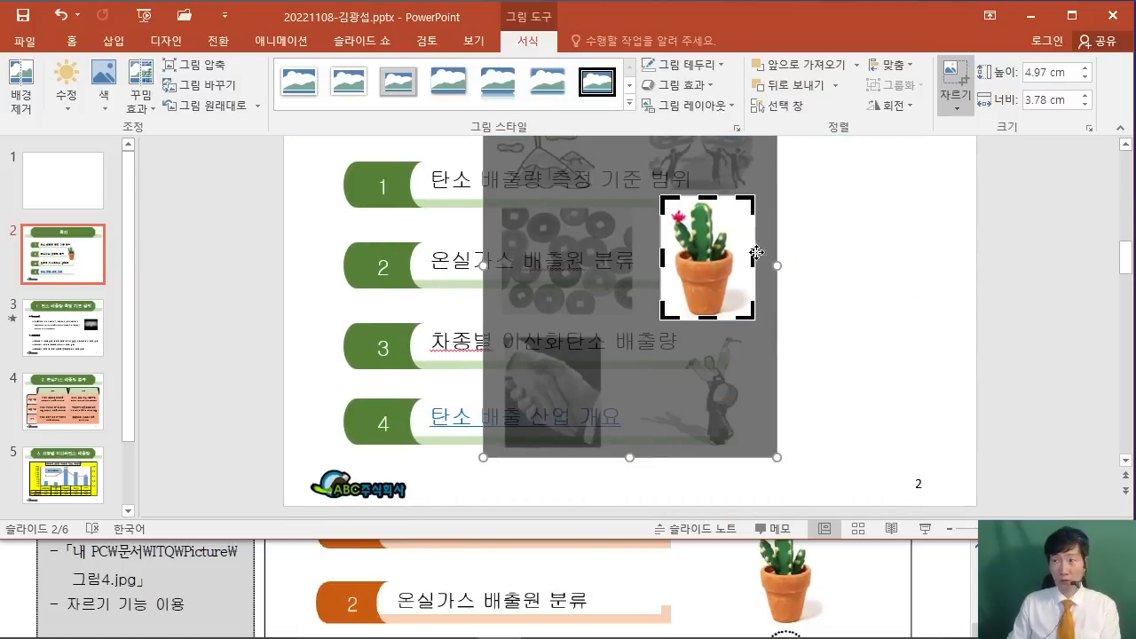
left_click(888, 255)
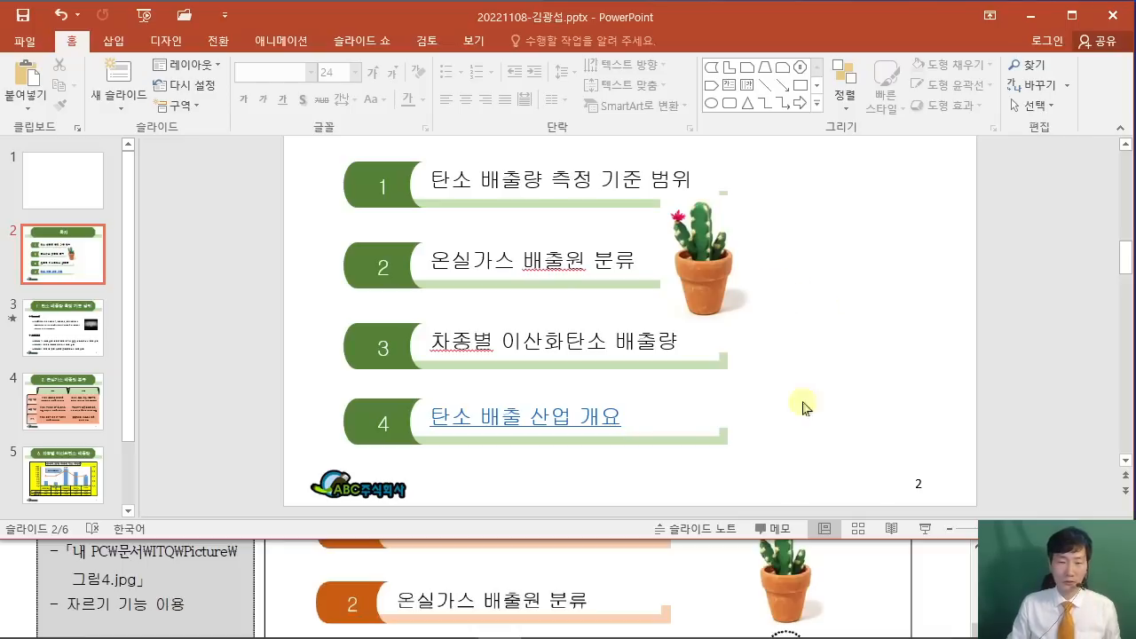
Move the cropped cactus picture into the empty area beside items 1 and 2, matching the exam sheet.
scroll(863, 568, "up", 1)
scroll(863, 565, "down", 1)
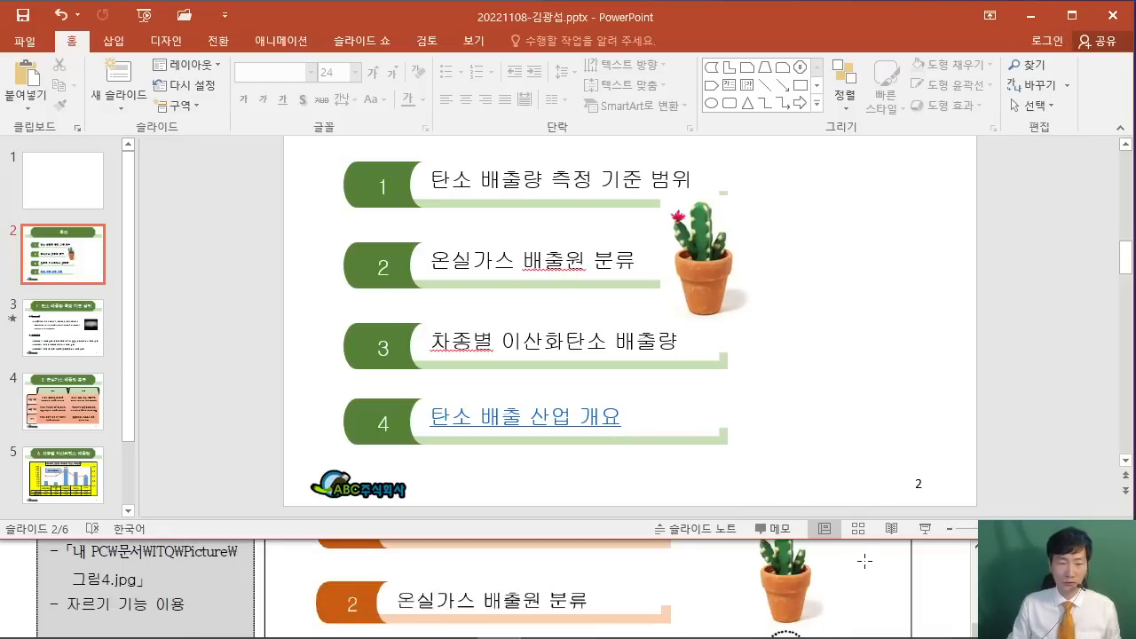
left_click_drag(698, 282, 839, 287)
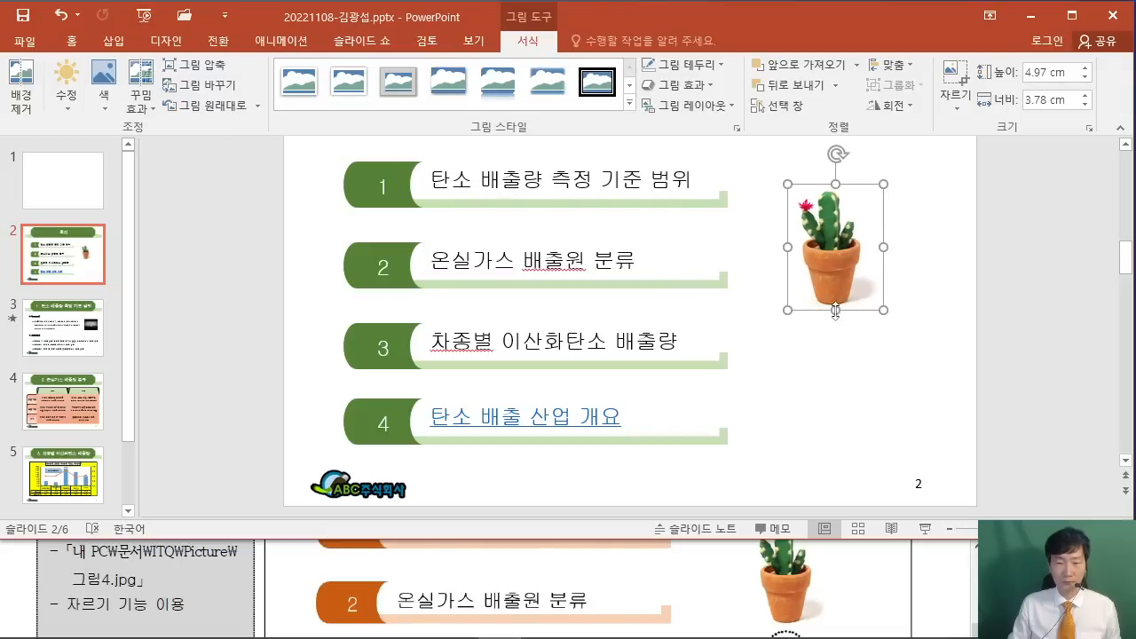
left_click(1010, 382)
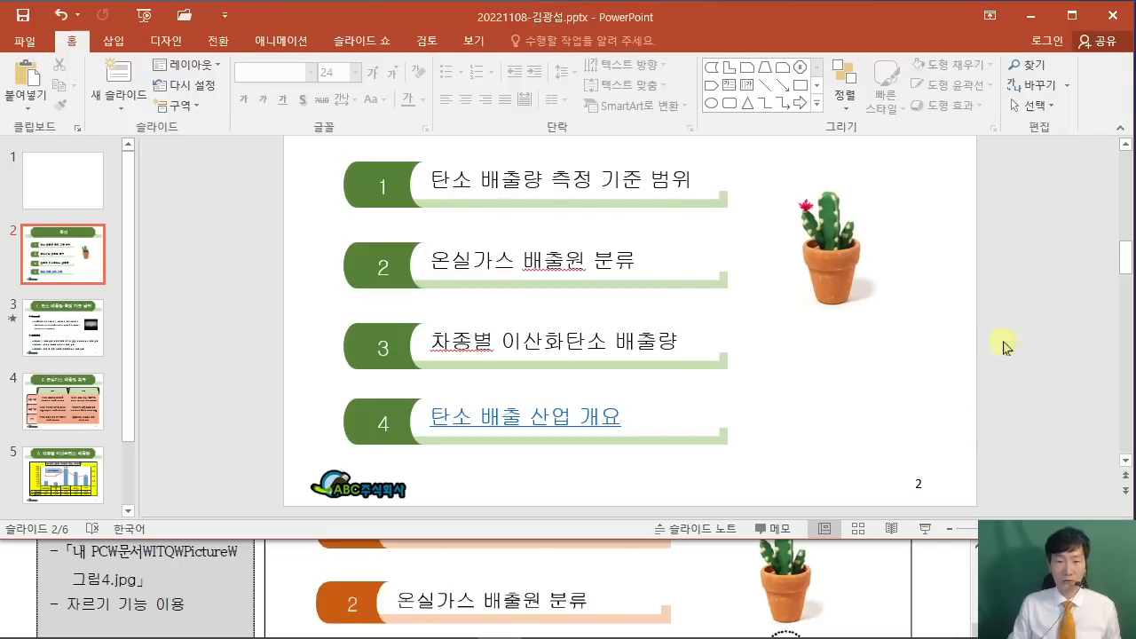
Maximize the presentation window and delete everything on slide 1 to leave it blank.
left_click(1072, 16)
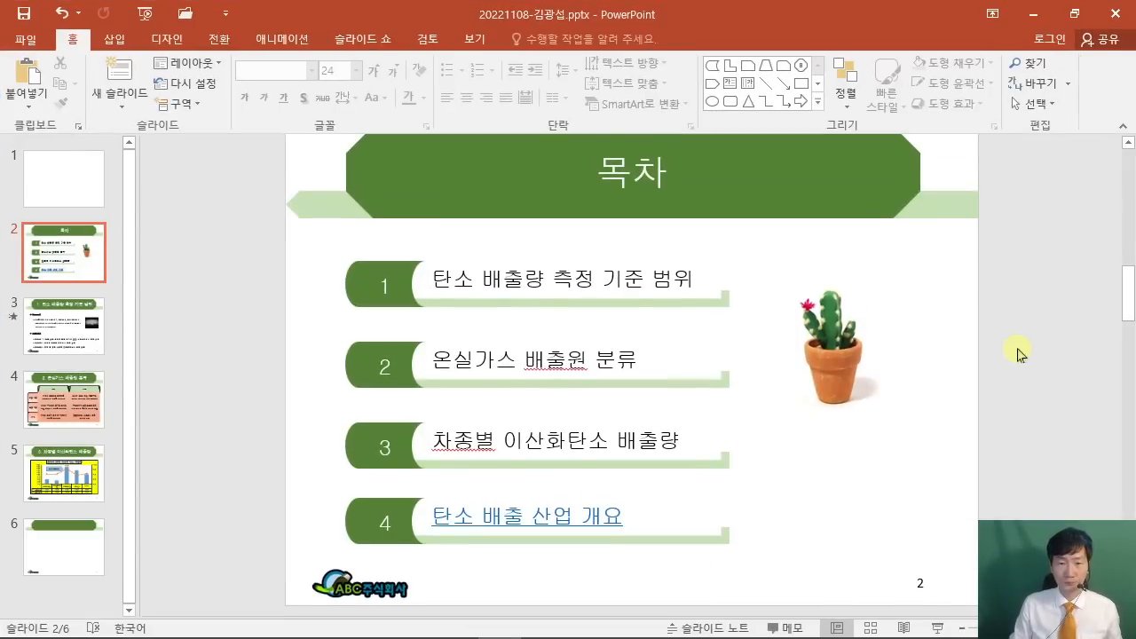
left_click(89, 177)
mouse_move(237, 167)
left_mouse_down()
mouse_move(1131, 284)
mouse_move(1017, 504)
mouse_move(970, 559)
left_mouse_up()
key("Delete")
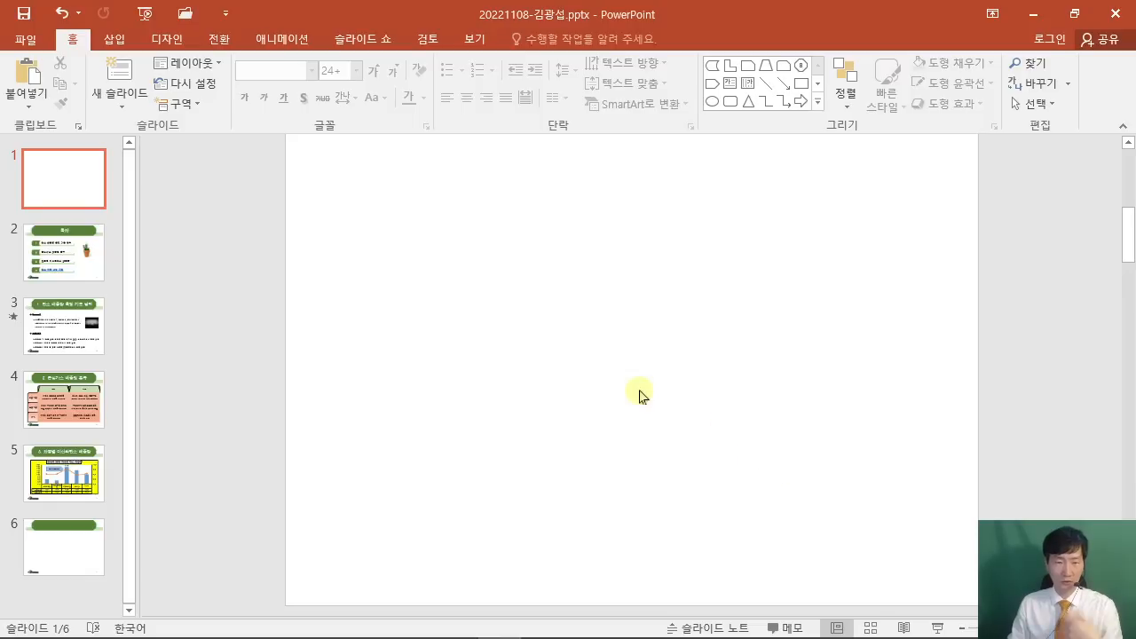
Switch to Adobe Acrobat Reader and examine the slide 1 표지 디자인 requirements, including the area the picture-filled shape covers.
mouse_move(489, 627)
left_click(456, 621)
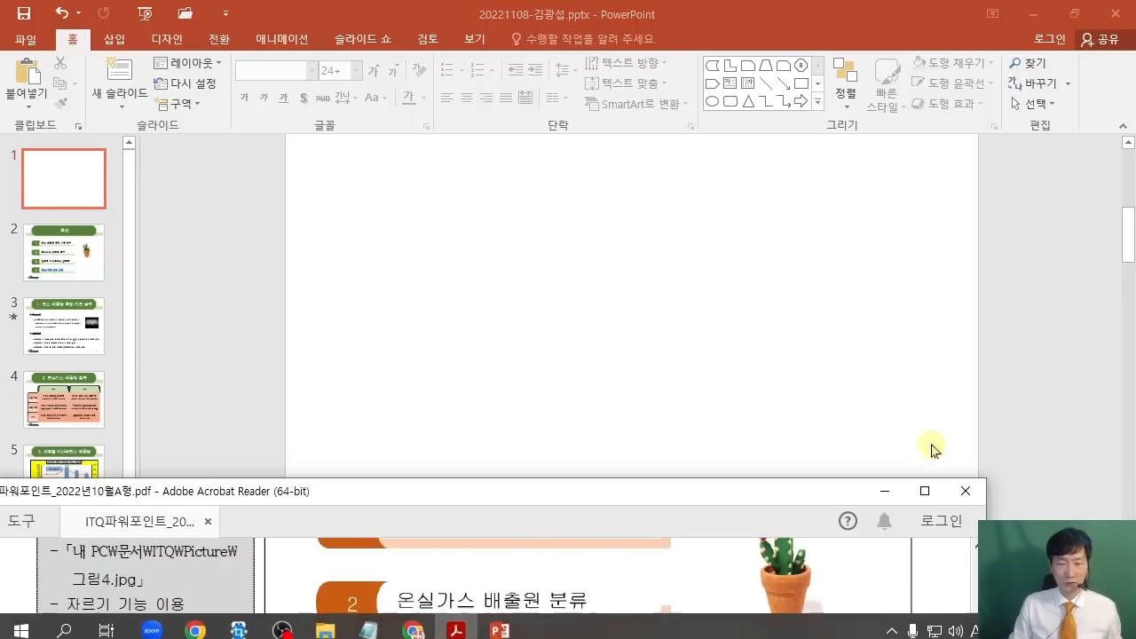
double_click(920, 487)
scroll(699, 251, "up", 5)
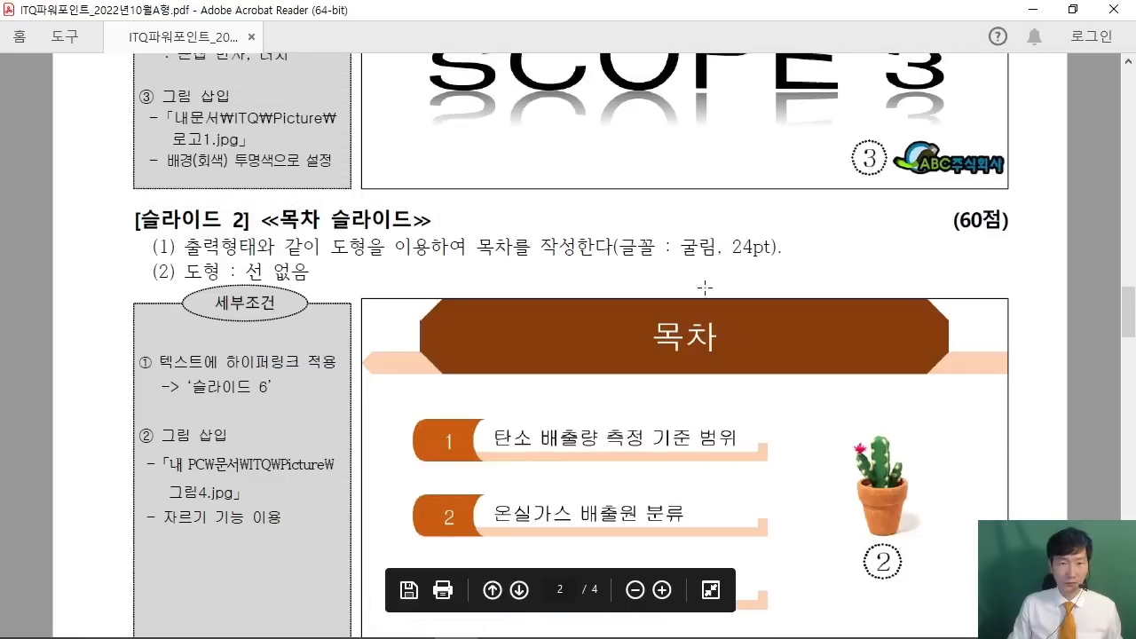
scroll(710, 300, "up", 3)
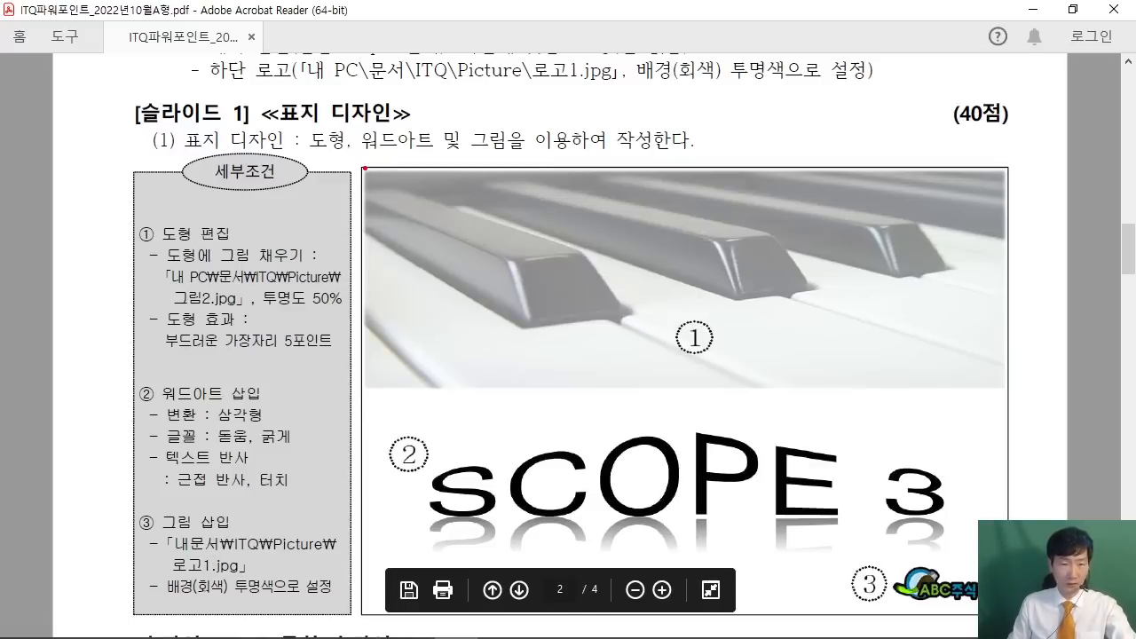
mouse_move(359, 164)
left_mouse_down()
mouse_move(1069, 389)
mouse_move(1010, 387)
left_mouse_up()
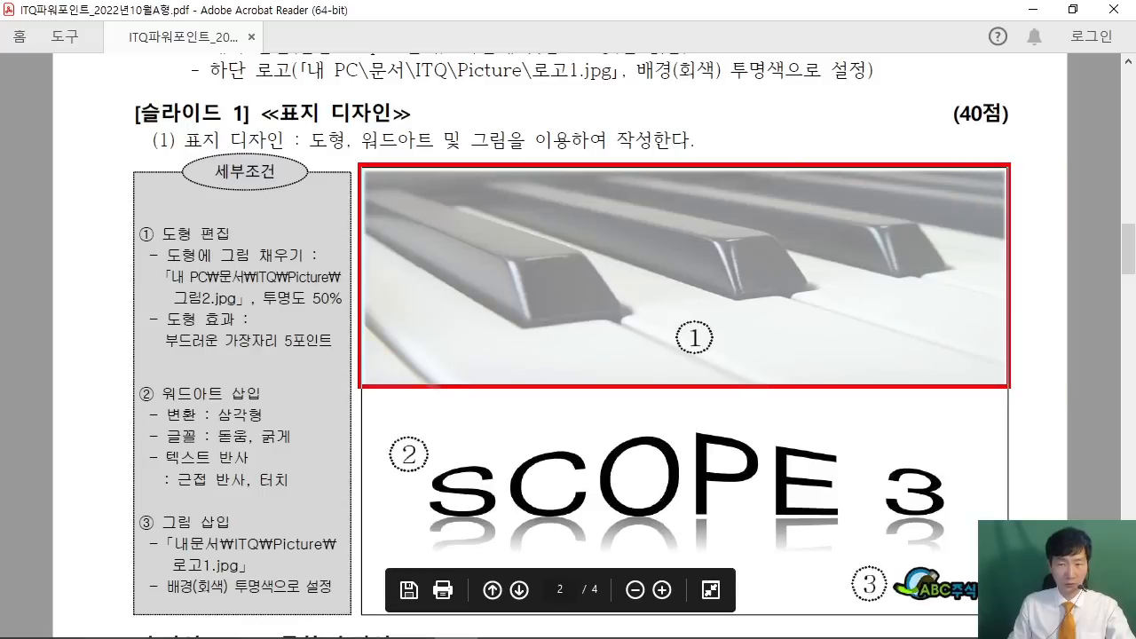
key("Escape")
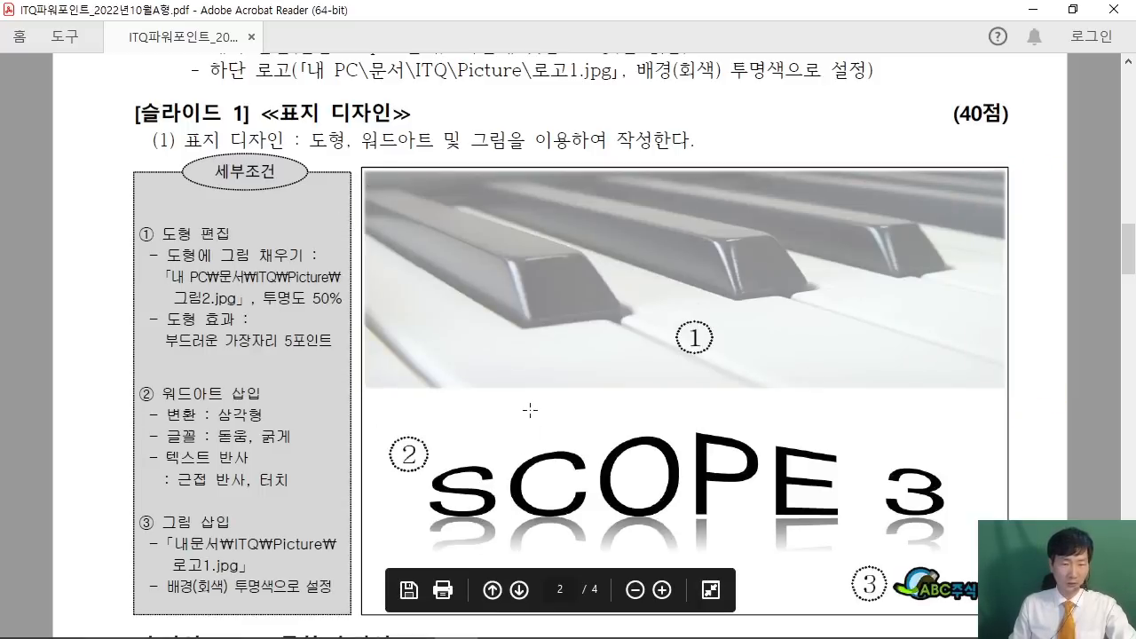
Switch to PowerPoint and draw a rectangle about 10.05 cm high and 27.52 cm wide across the upper half of slide 1.
left_click(499, 621)
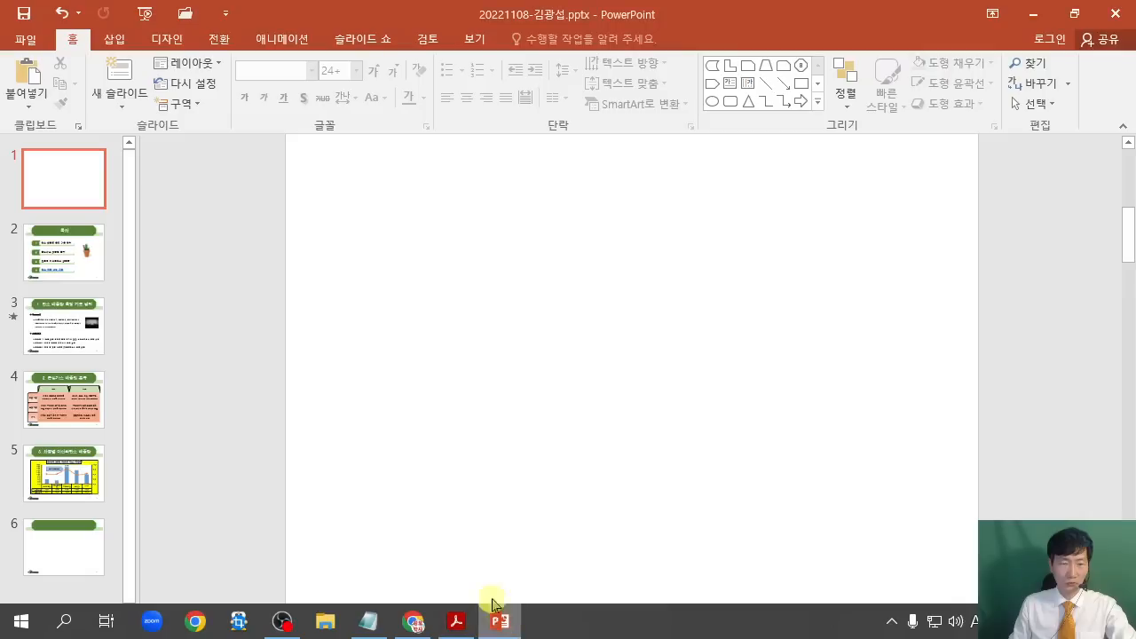
left_click(118, 41)
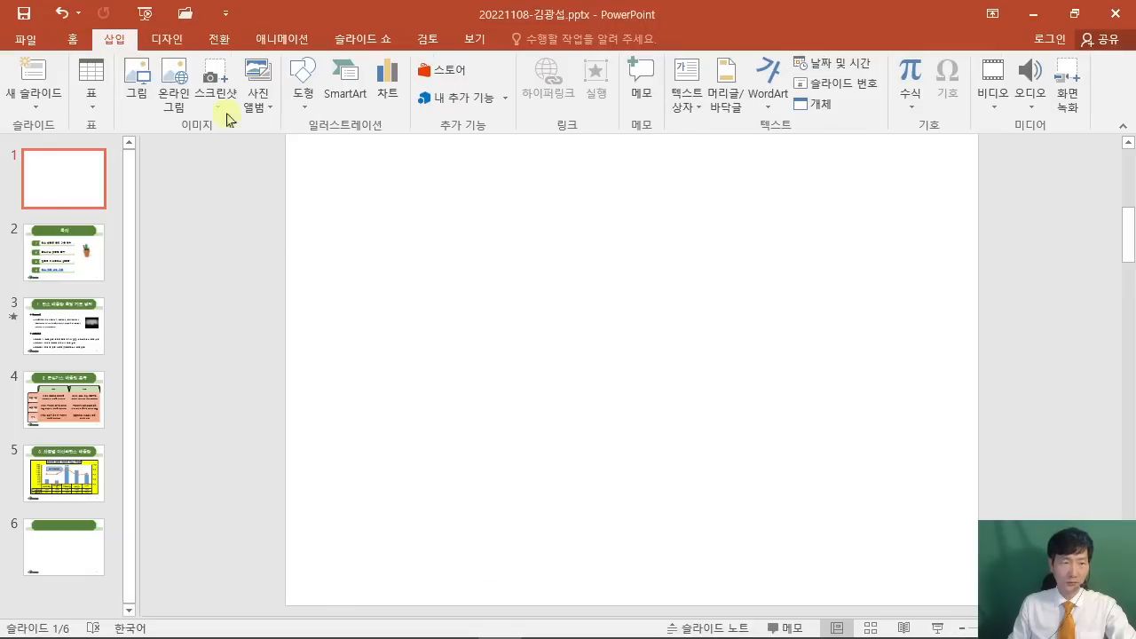
left_click(304, 111)
left_click(295, 237)
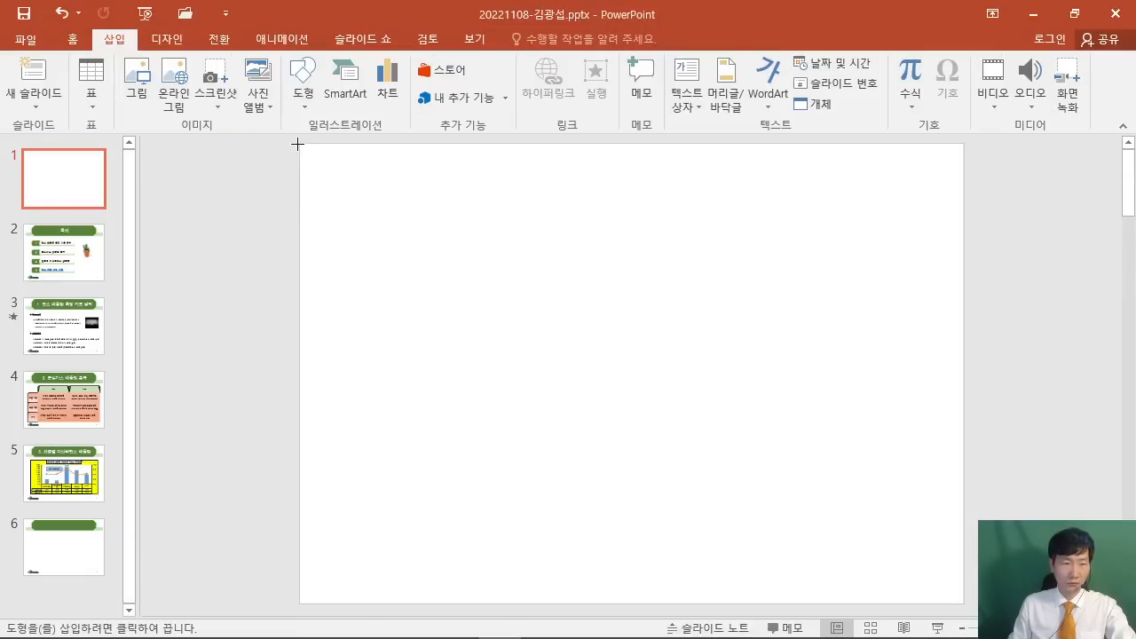
left_click_drag(300, 144, 957, 387)
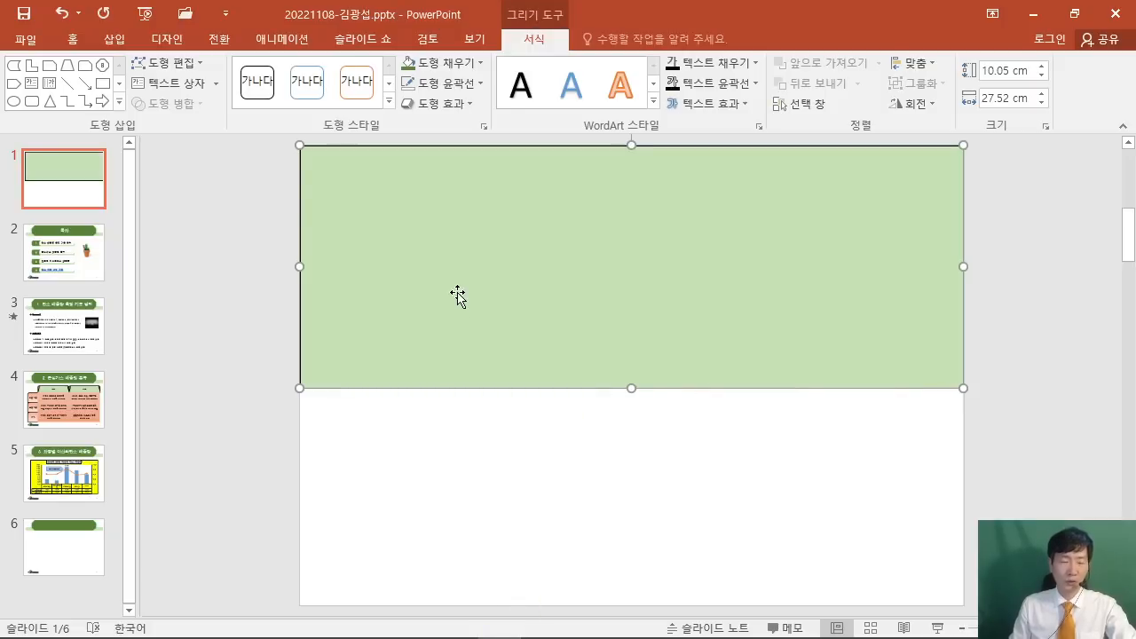
Fill the rectangle with the picture 그림2.jpg from the ITQ Picture folder, as the exam sheet specifies.
mouse_move(458, 623)
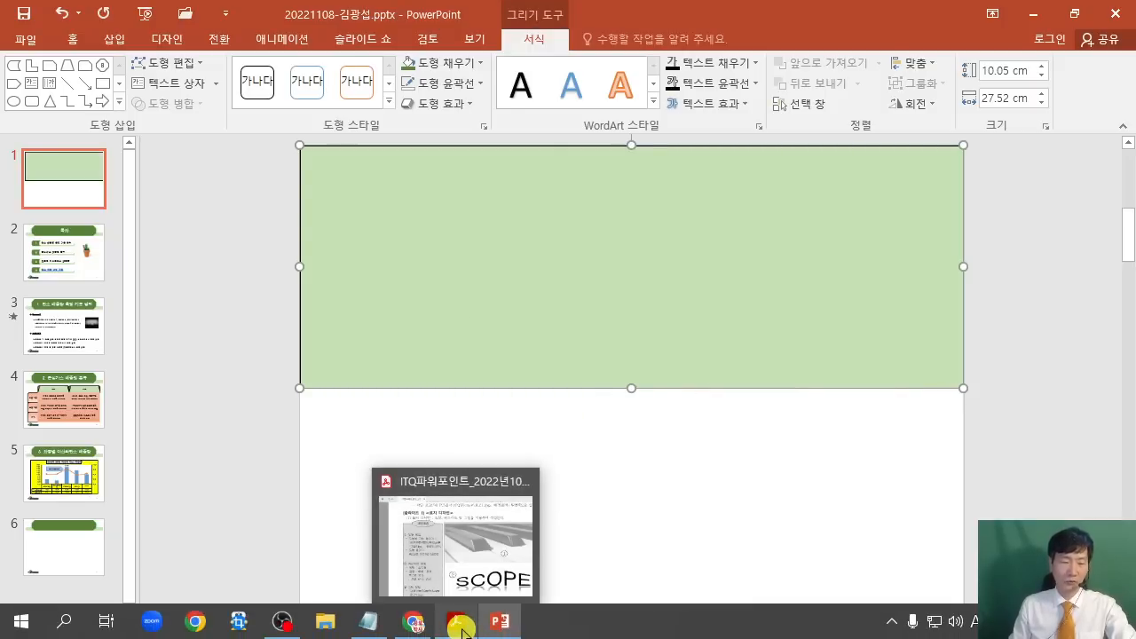
left_click(444, 564)
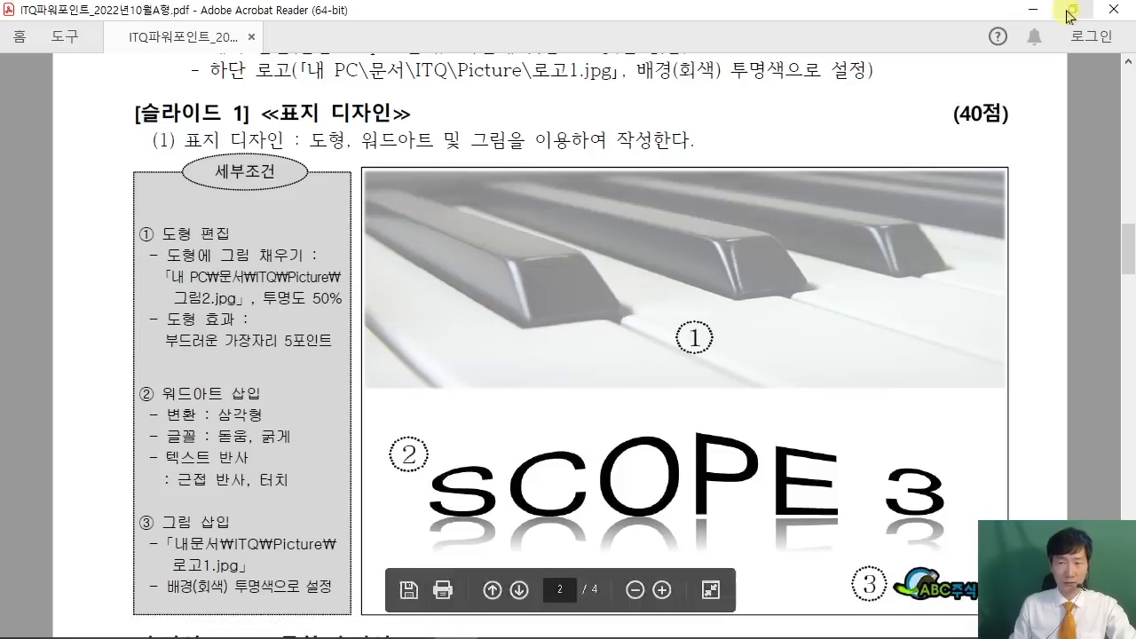
left_click(1032, 9)
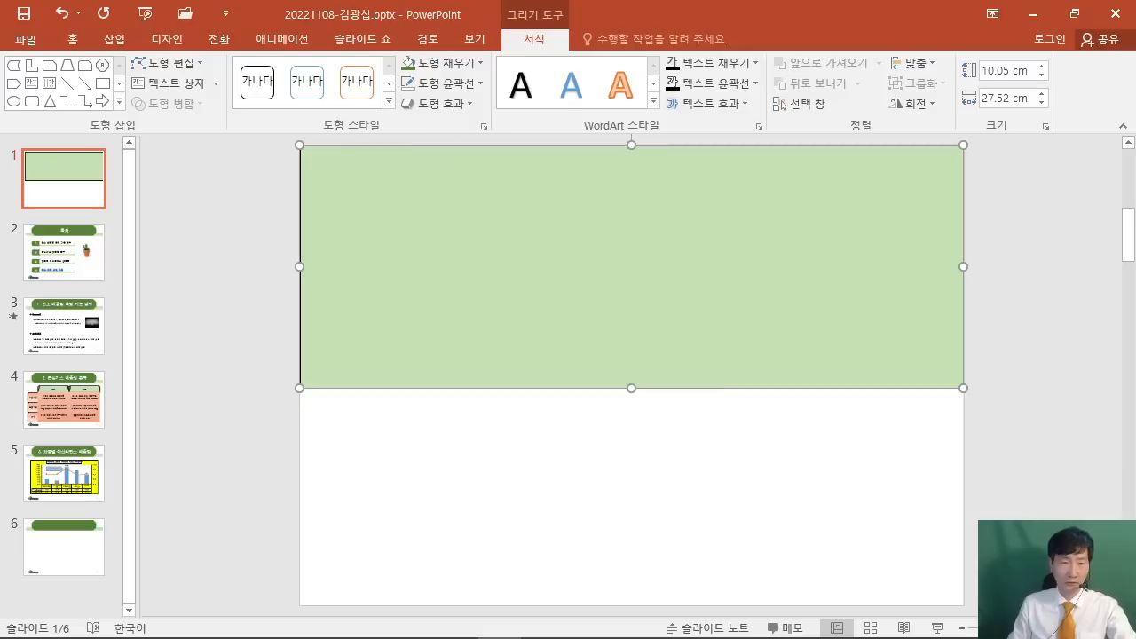
mouse_move(391, 48)
left_mouse_down()
mouse_move(498, 75)
mouse_move(635, 170)
left_mouse_up()
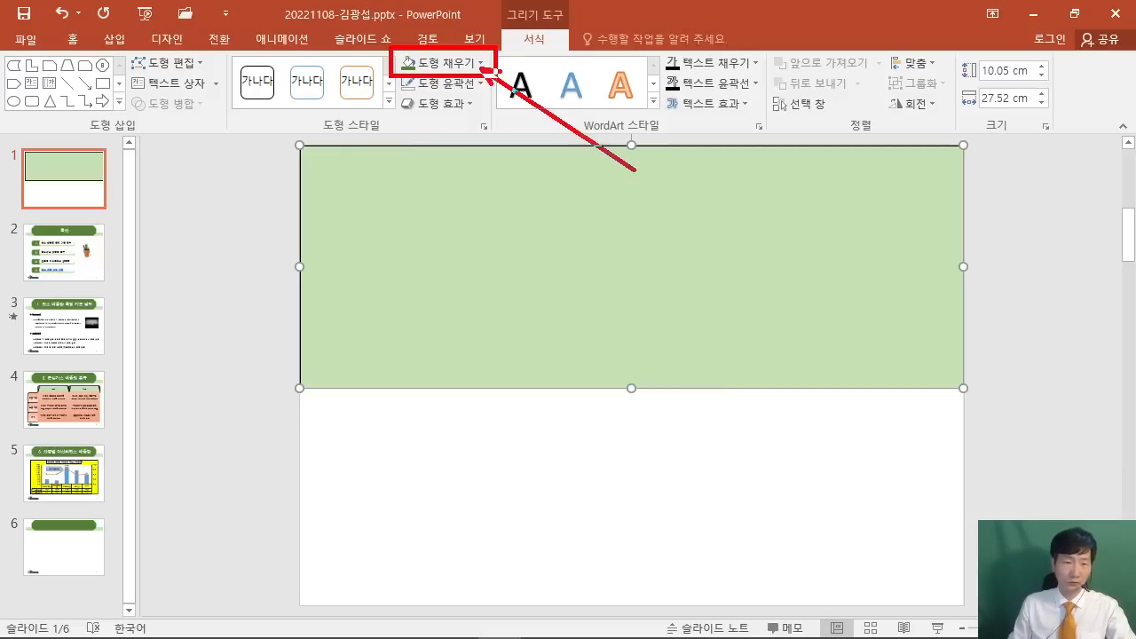
left_click(480, 63)
left_click(493, 285)
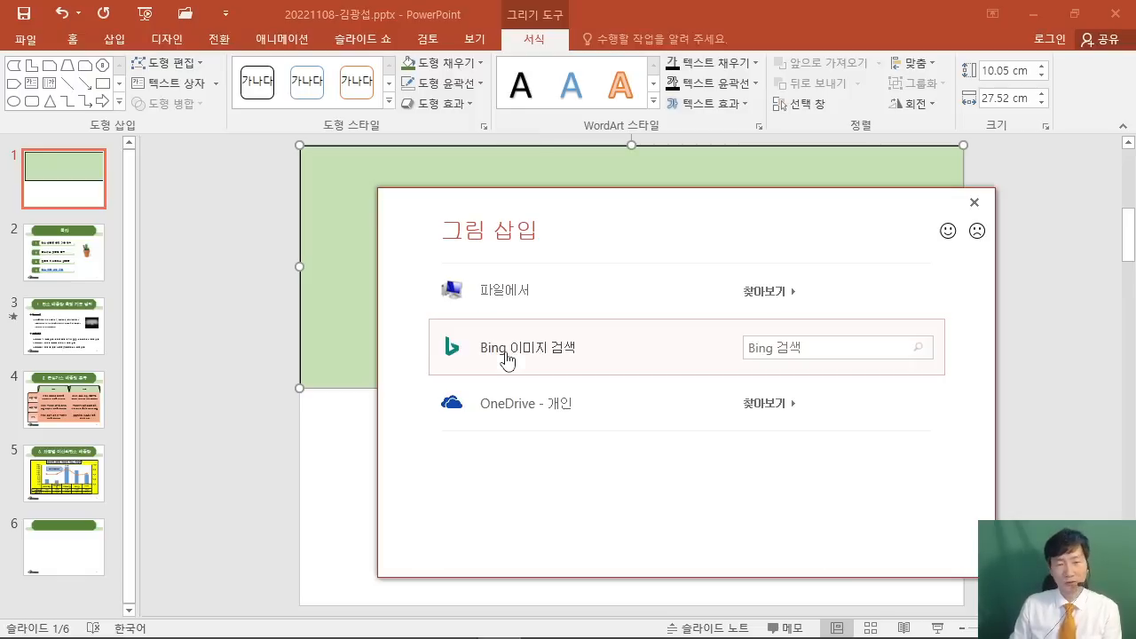
left_click(500, 293)
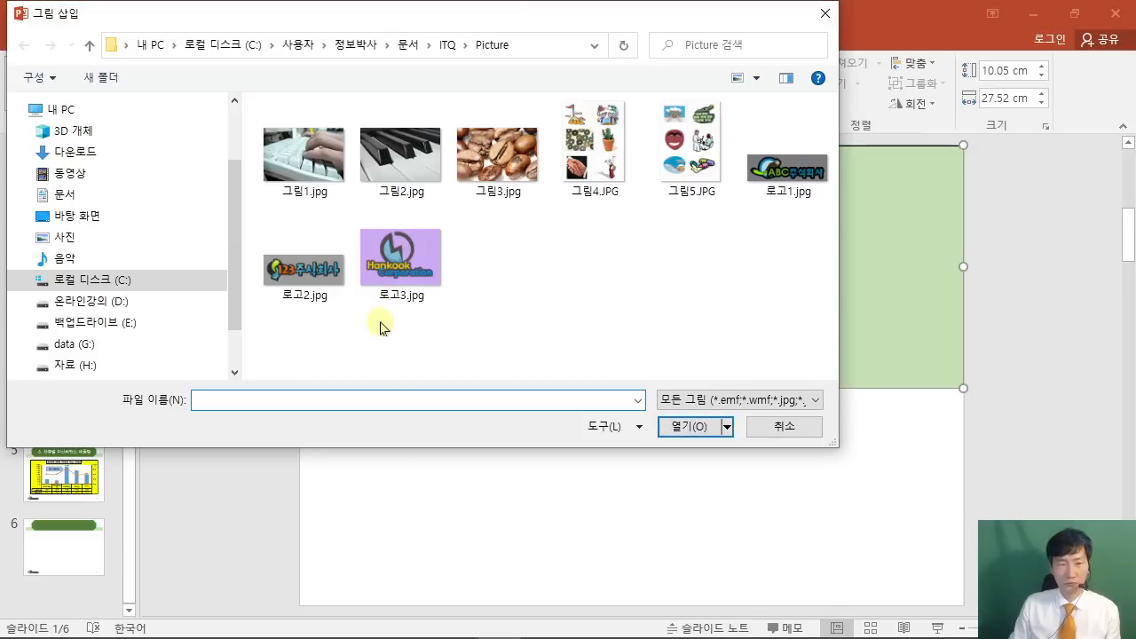
mouse_move(419, 632)
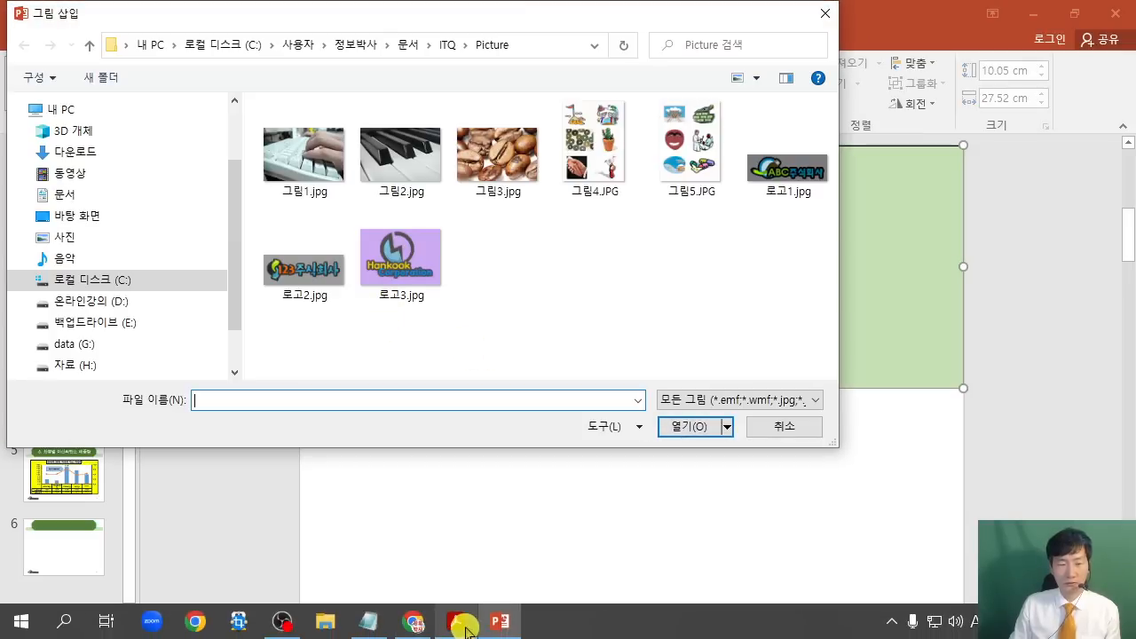
left_click(456, 621)
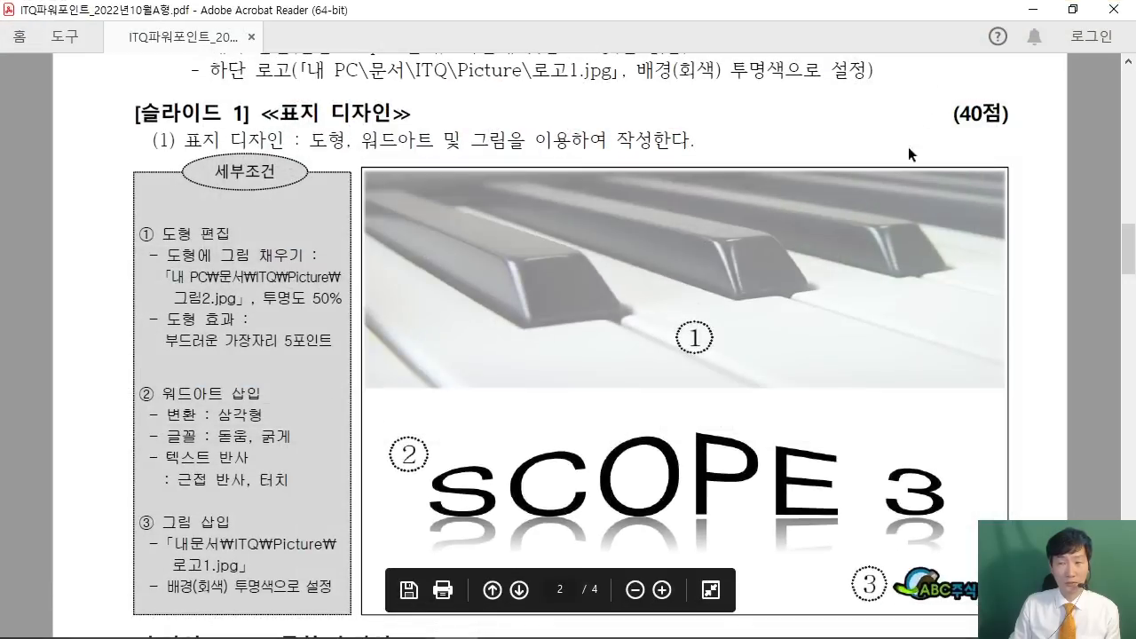
left_click(1029, 11)
left_click(399, 162)
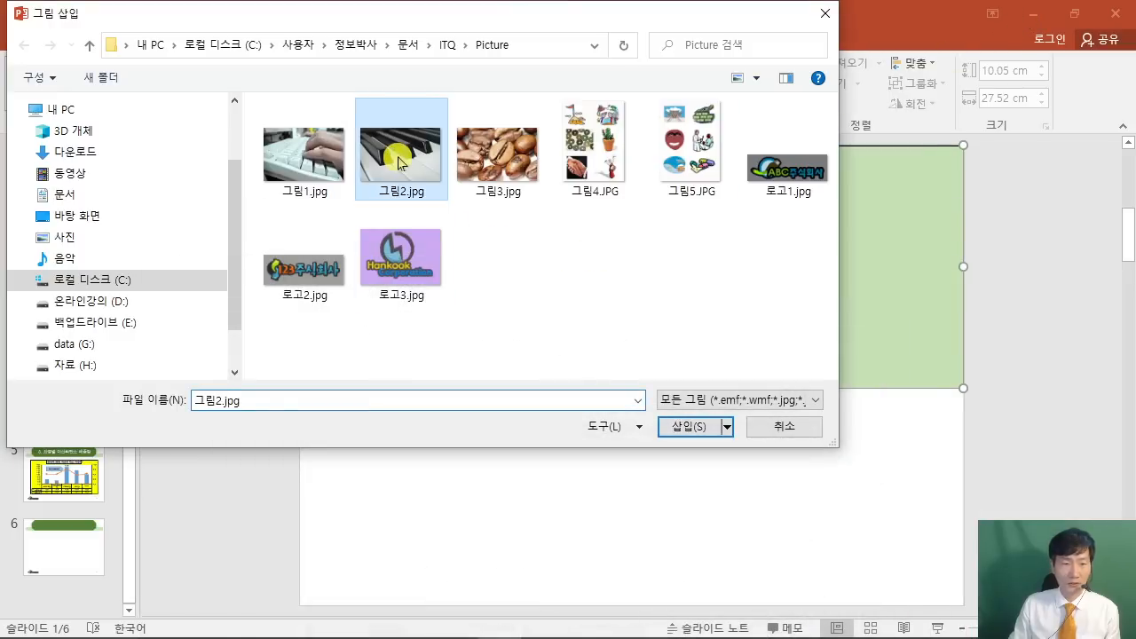
left_click(688, 427)
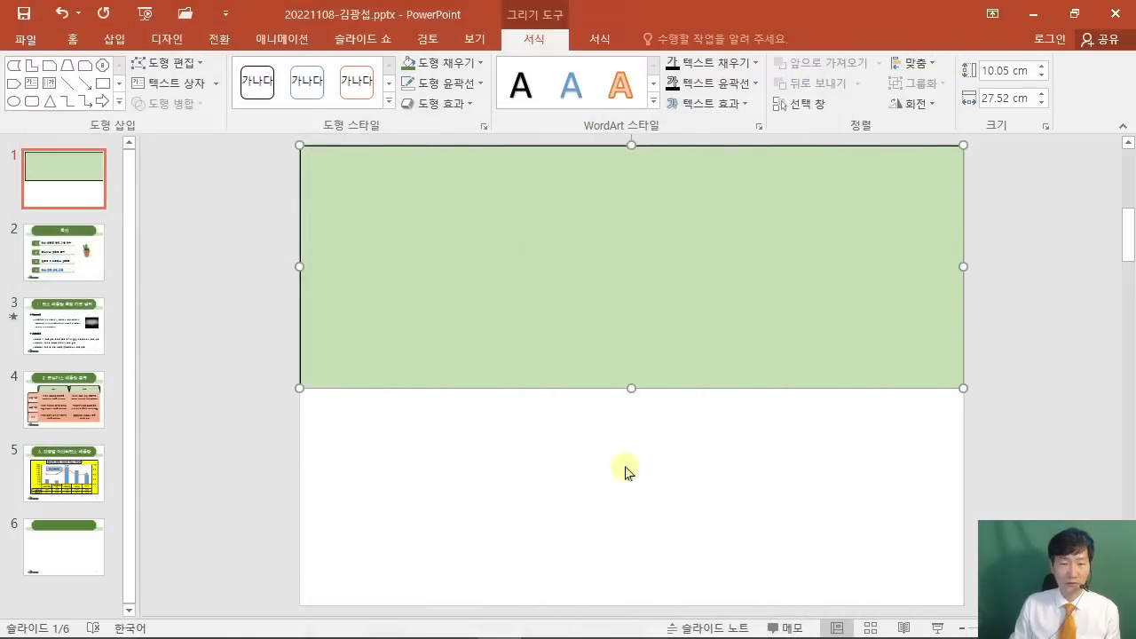
Check the required transparency on the exam sheet and set the rectangle's picture fill transparency to 50%.
mouse_move(413, 630)
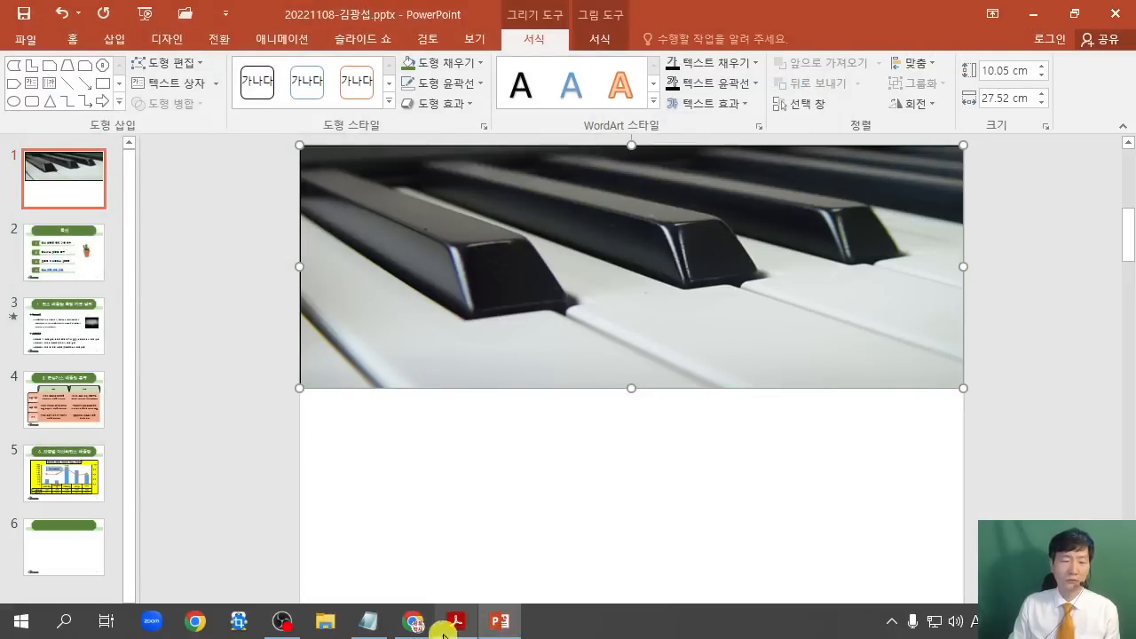
left_click(456, 621)
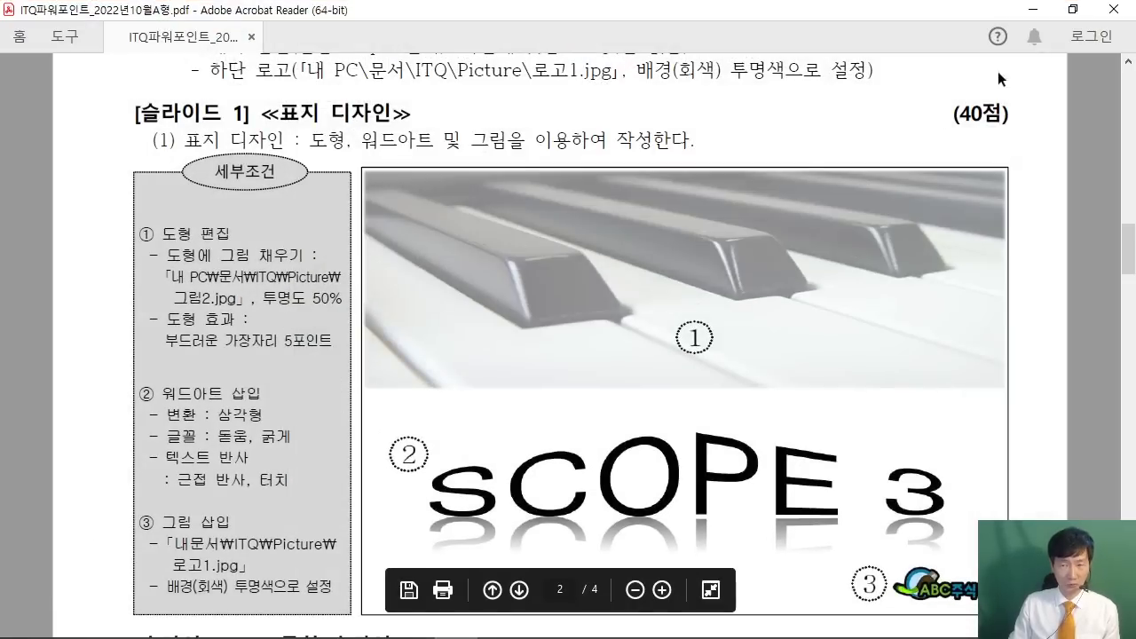
left_click(1034, 12)
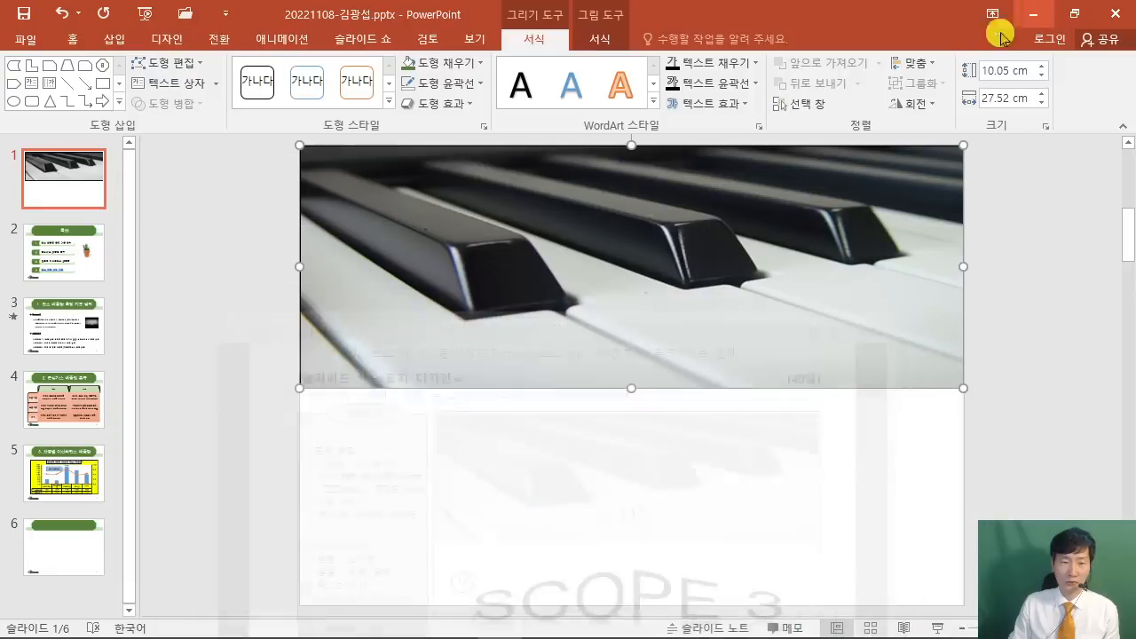
right_click(557, 243)
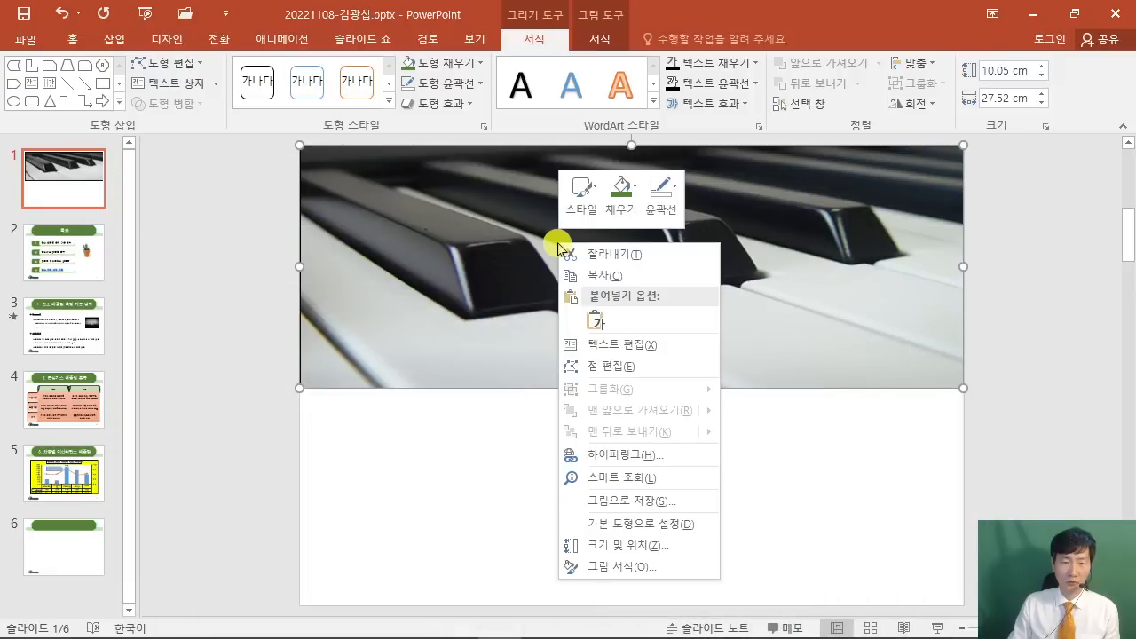
left_click(646, 569)
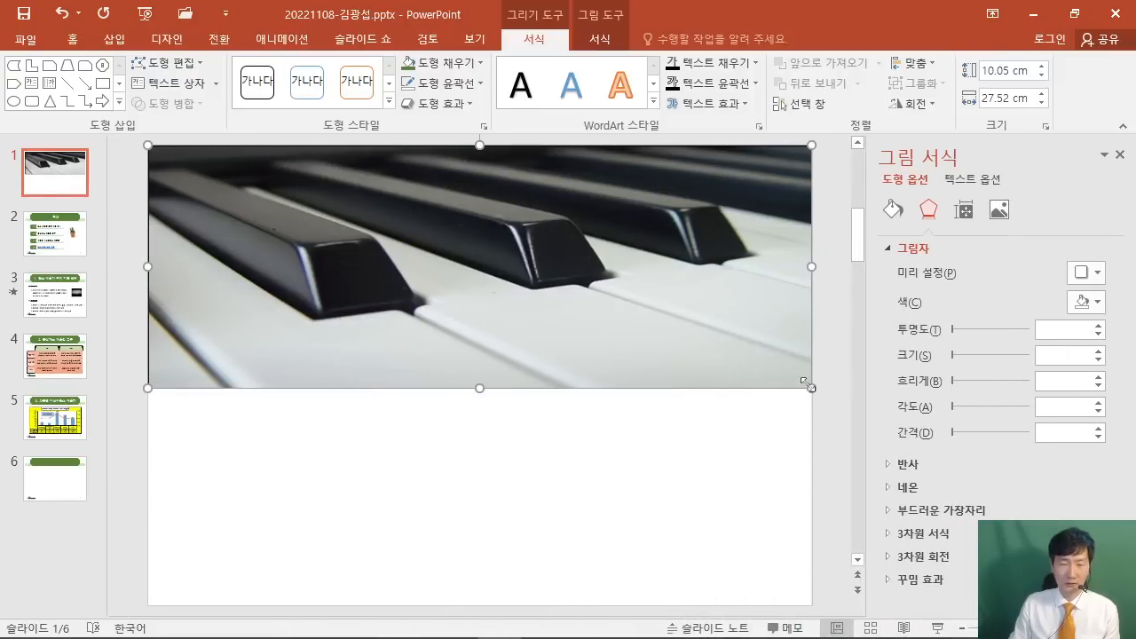
left_click(895, 210)
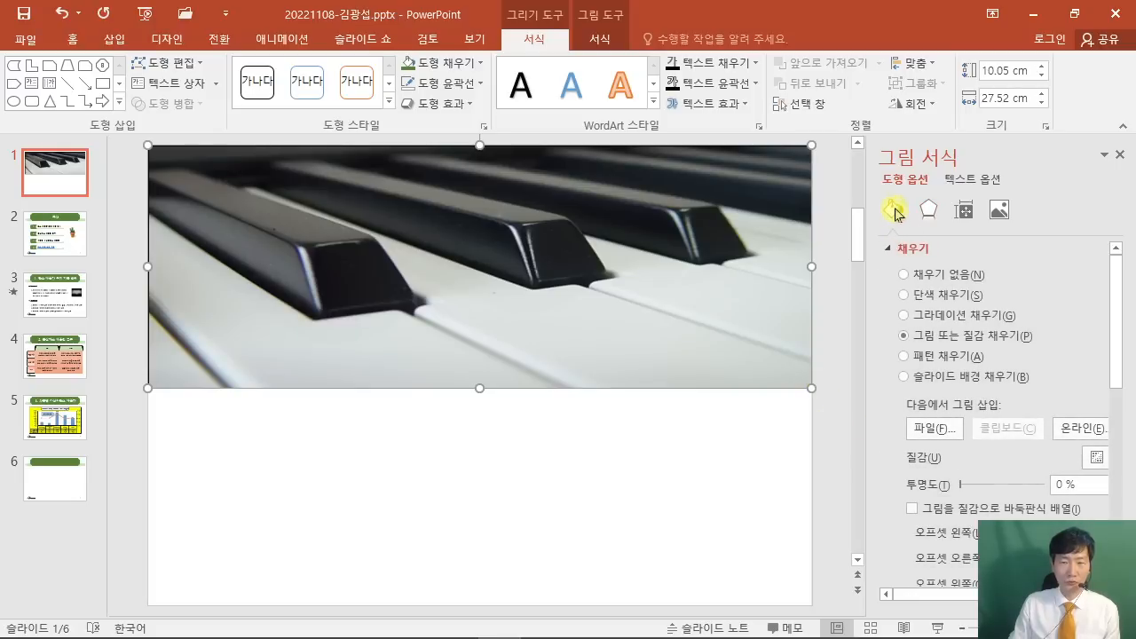
double_click(1057, 485)
type("50")
key("Return")
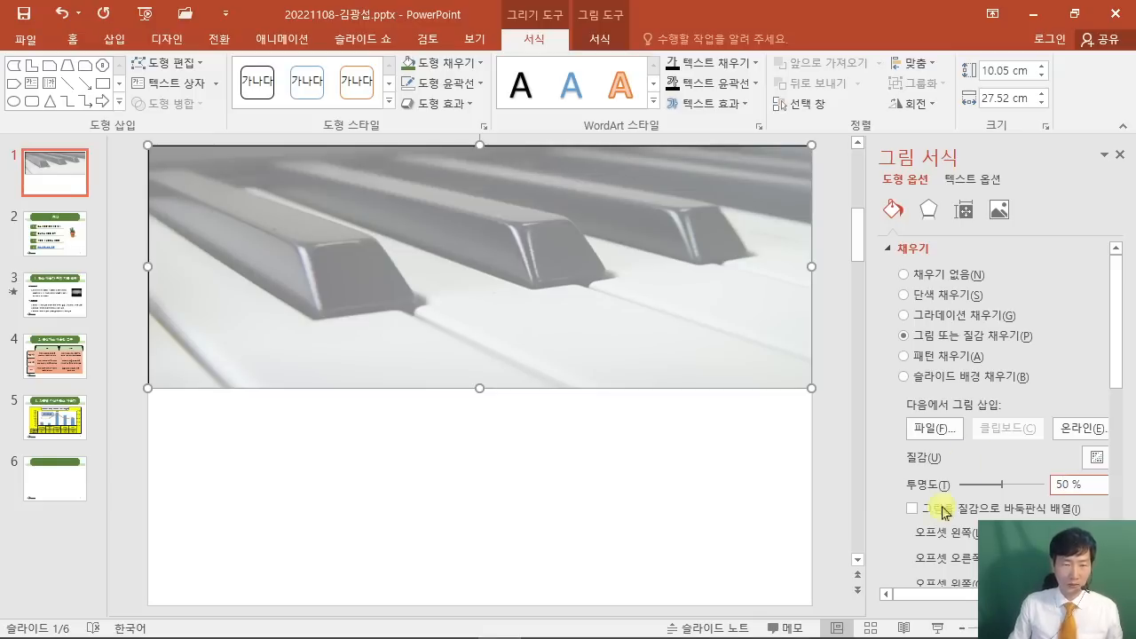
left_click(486, 475)
Apply the 5 포인트 soft edges (부드러운 가장자리) shape effect to the picture-filled rectangle, following the exam sheet.
left_click(551, 379)
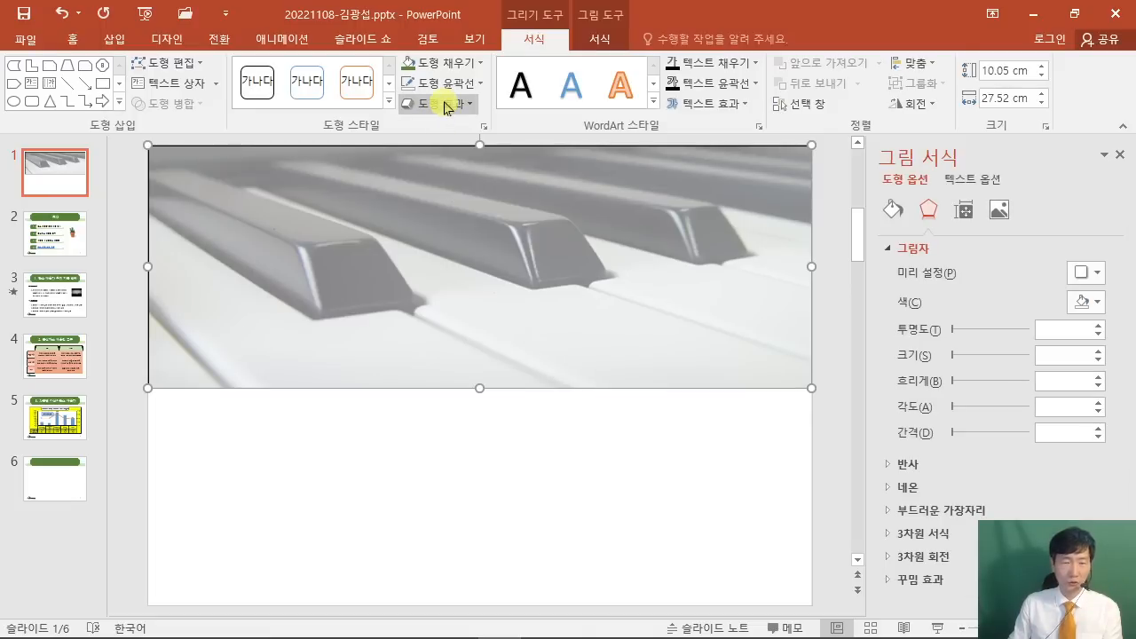
left_click(449, 106)
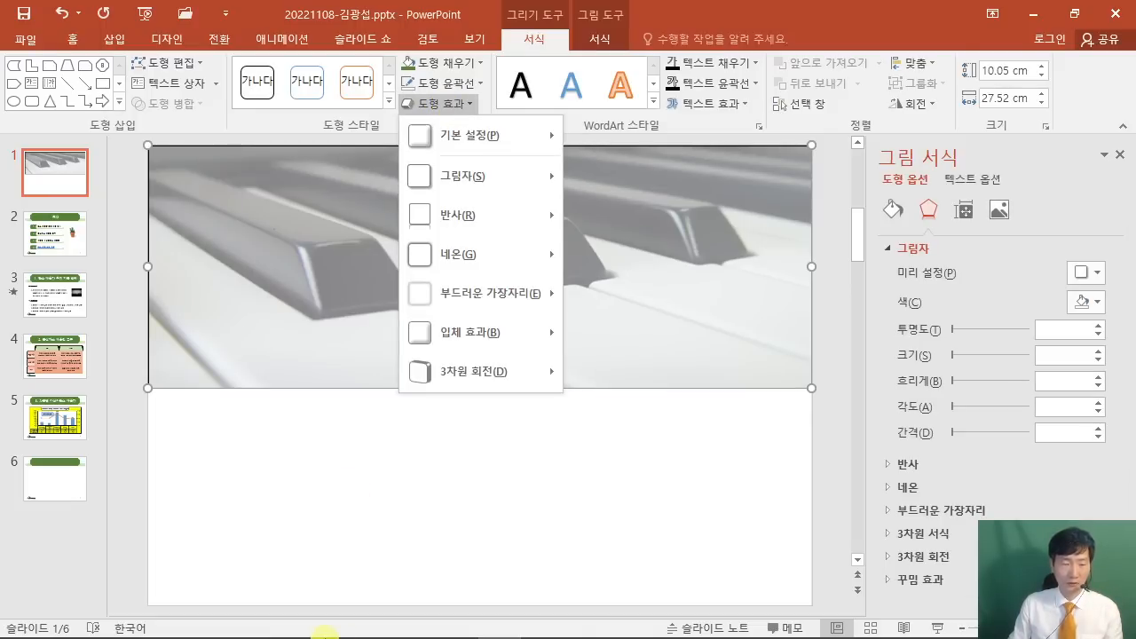
left_click(437, 616)
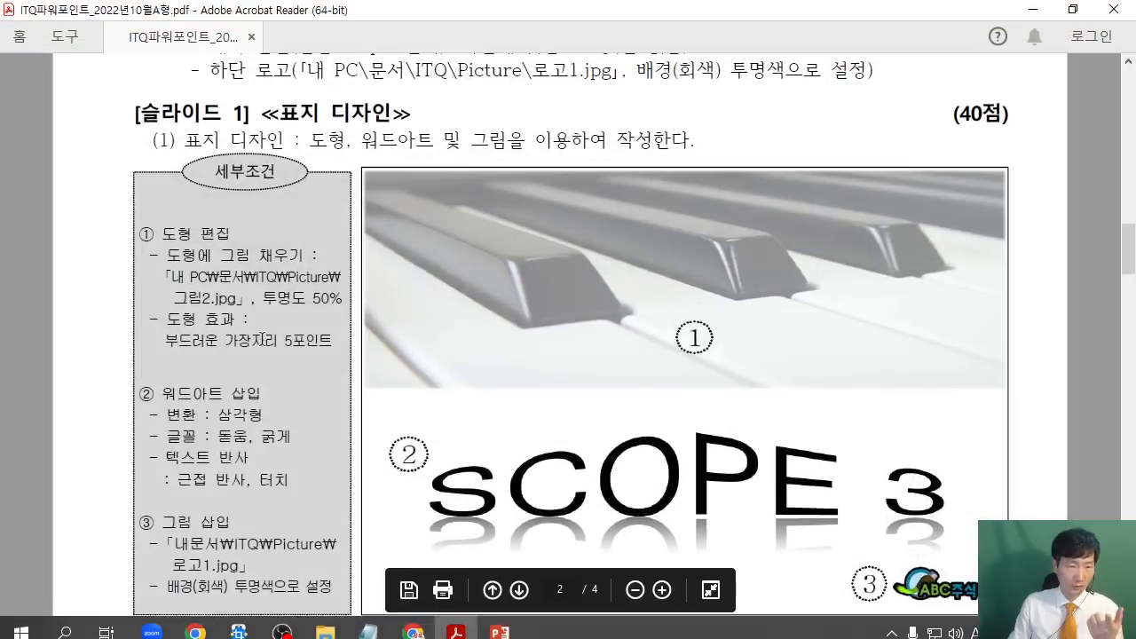
left_click(1032, 9)
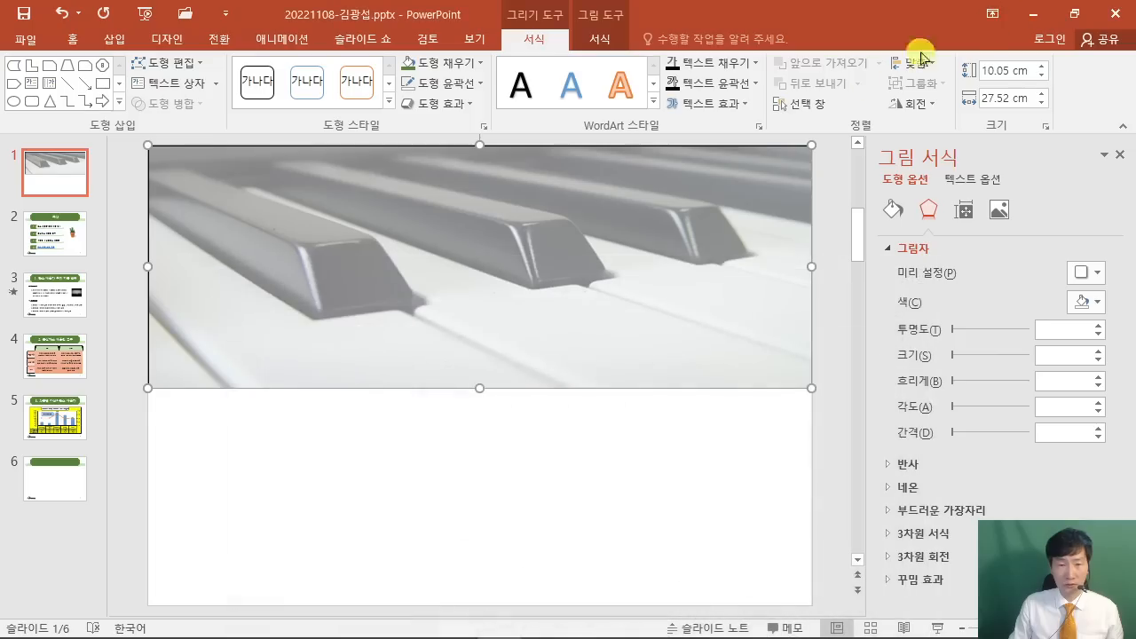
left_click(448, 105)
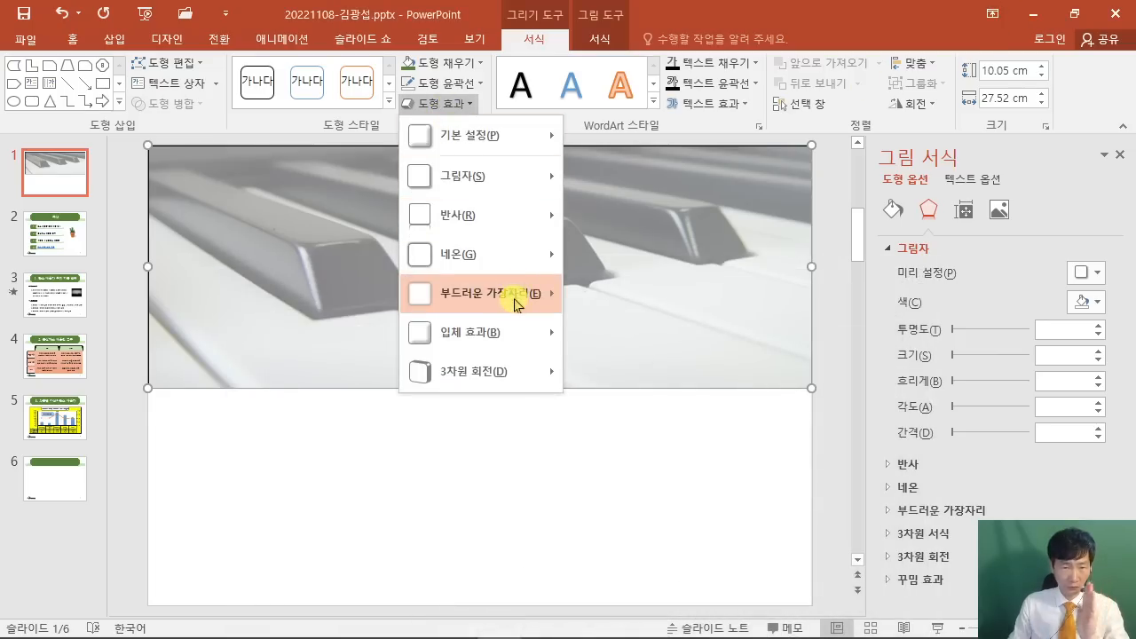
mouse_move(520, 294)
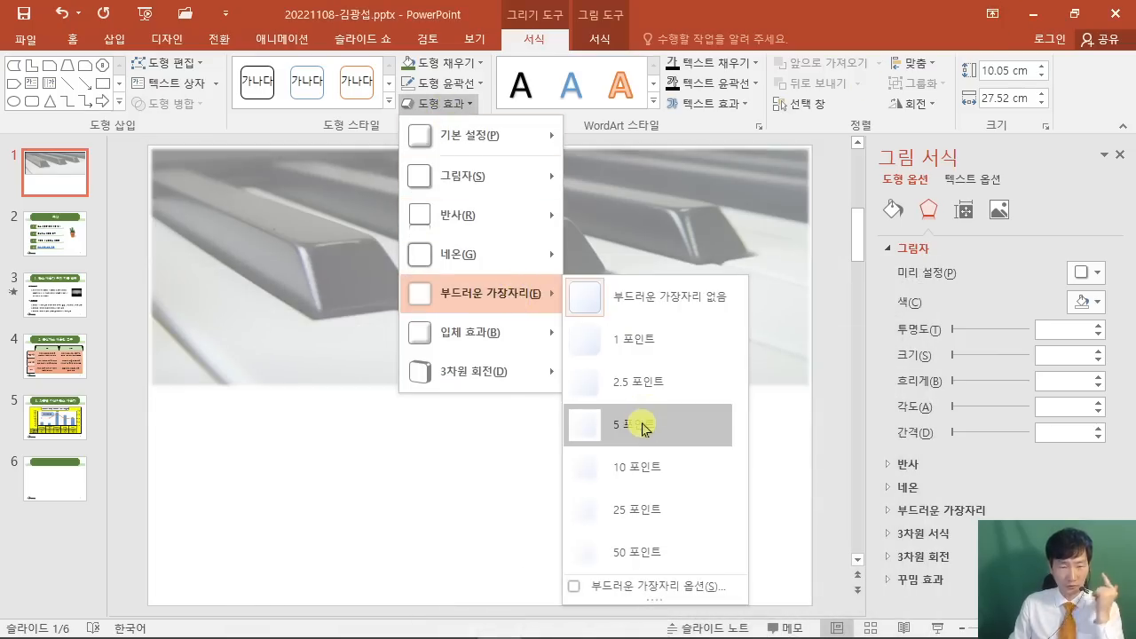
left_click(642, 429)
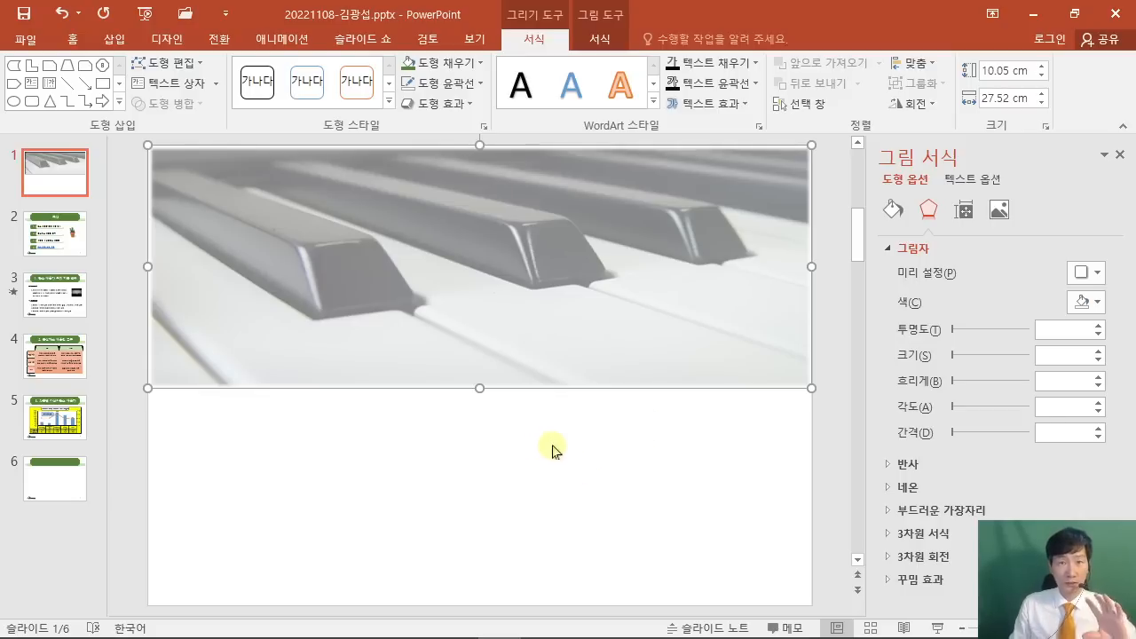
Check the WordArt requirements on the exam sheet in Acrobat Reader, and draw a horizontal text box about 12.6 cm wide below slide 1's picture in PowerPoint.
mouse_move(439, 631)
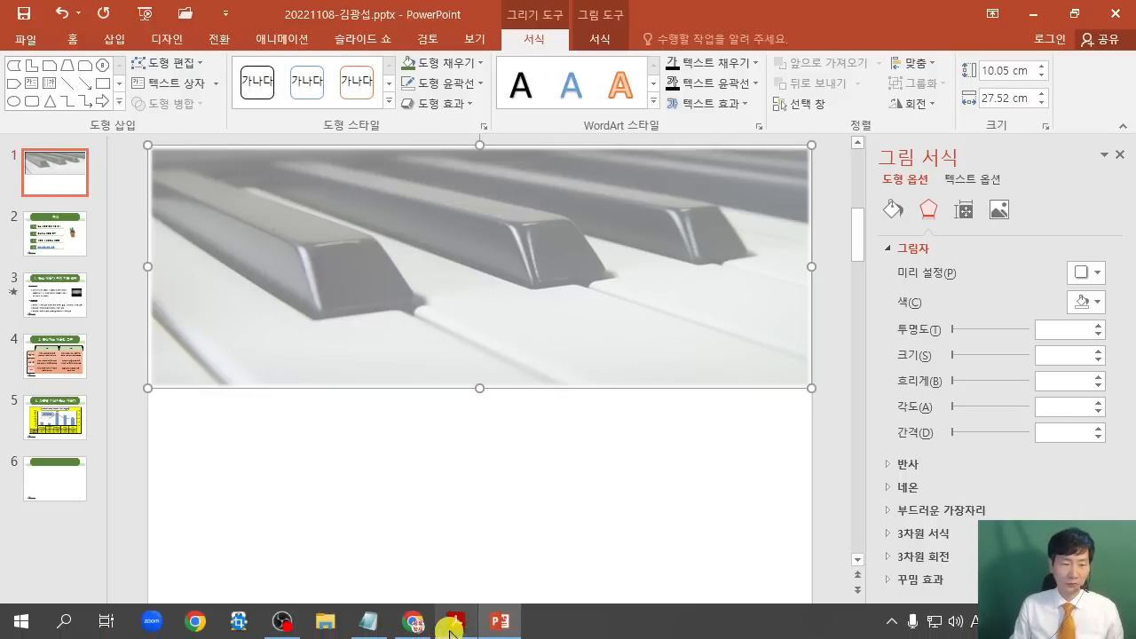
left_click(453, 624)
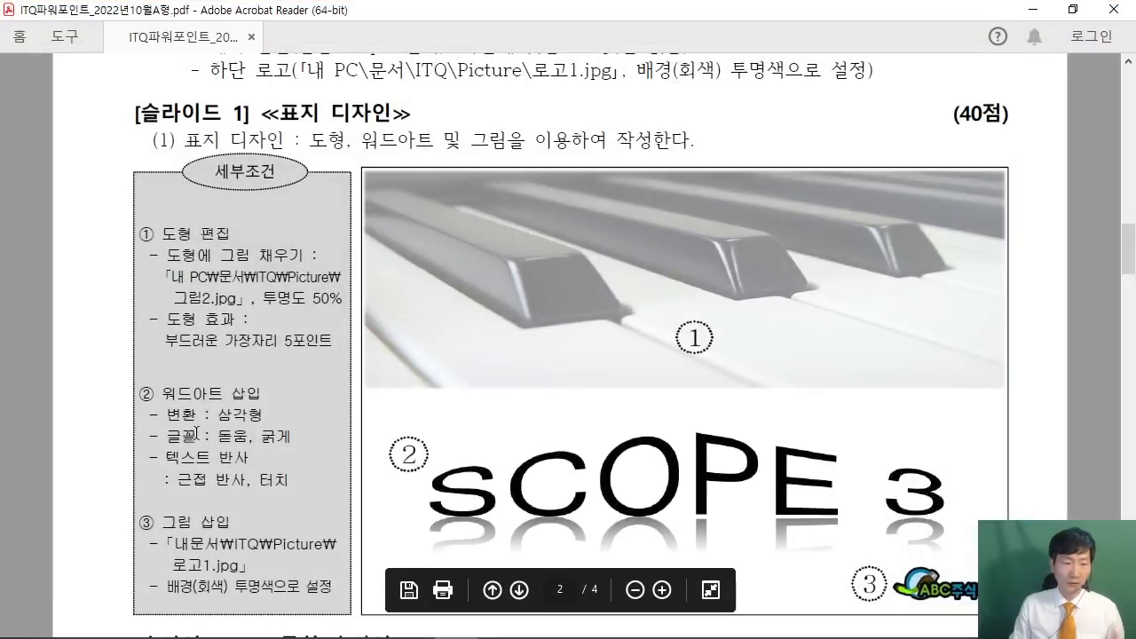
scroll(391, 386, "down", 2)
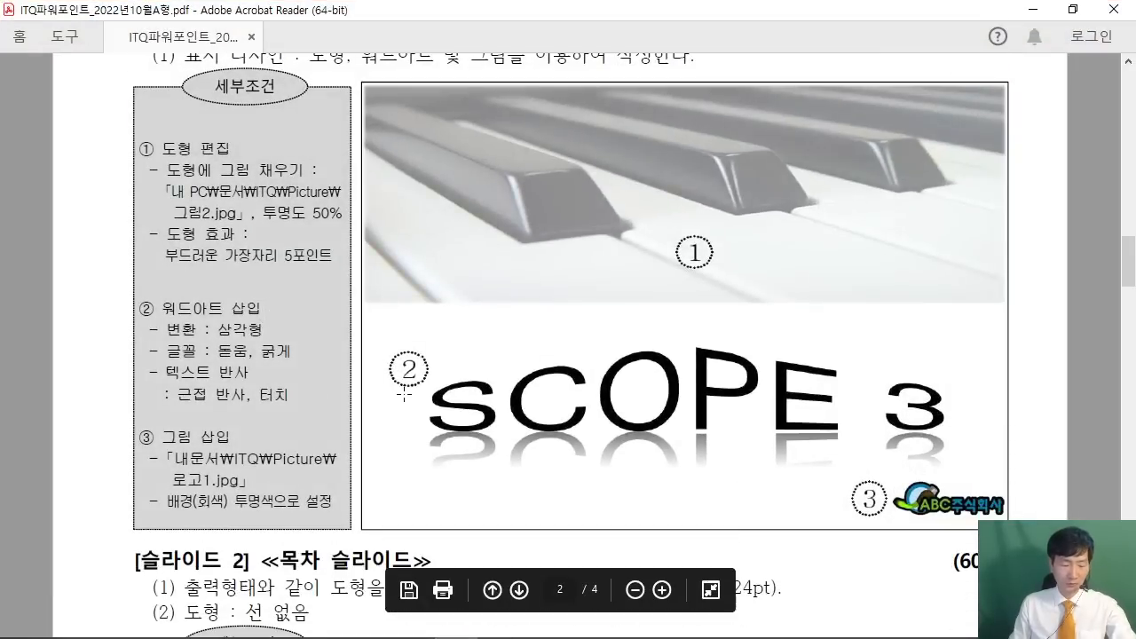
mouse_move(387, 312)
left_mouse_down()
mouse_move(773, 483)
mouse_move(888, 486)
mouse_move(962, 473)
left_mouse_up()
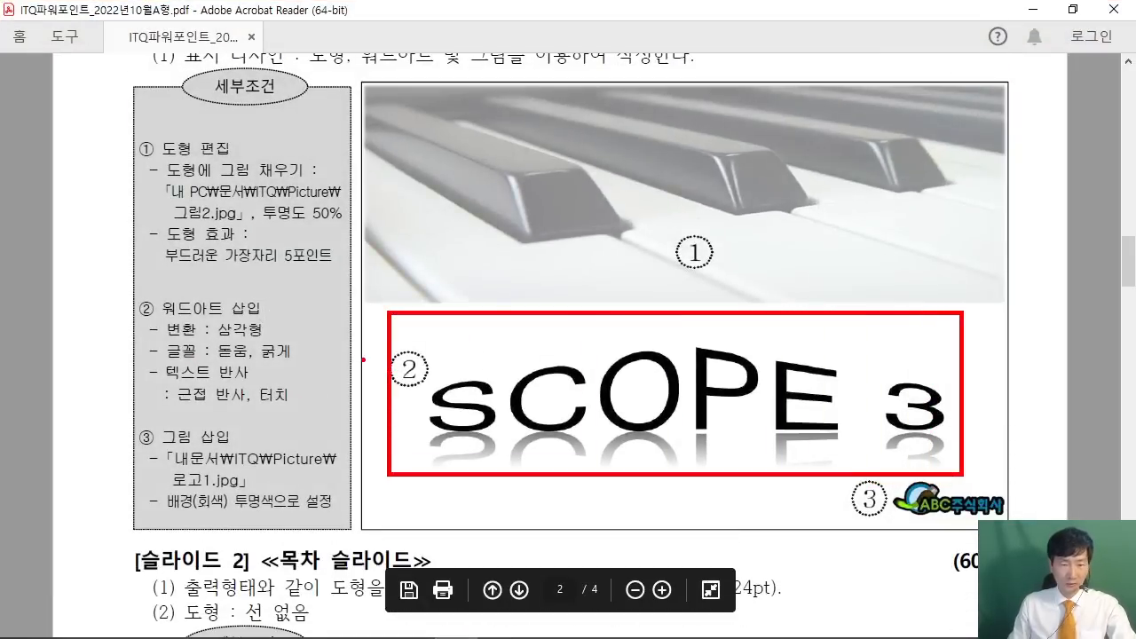
key("Escape")
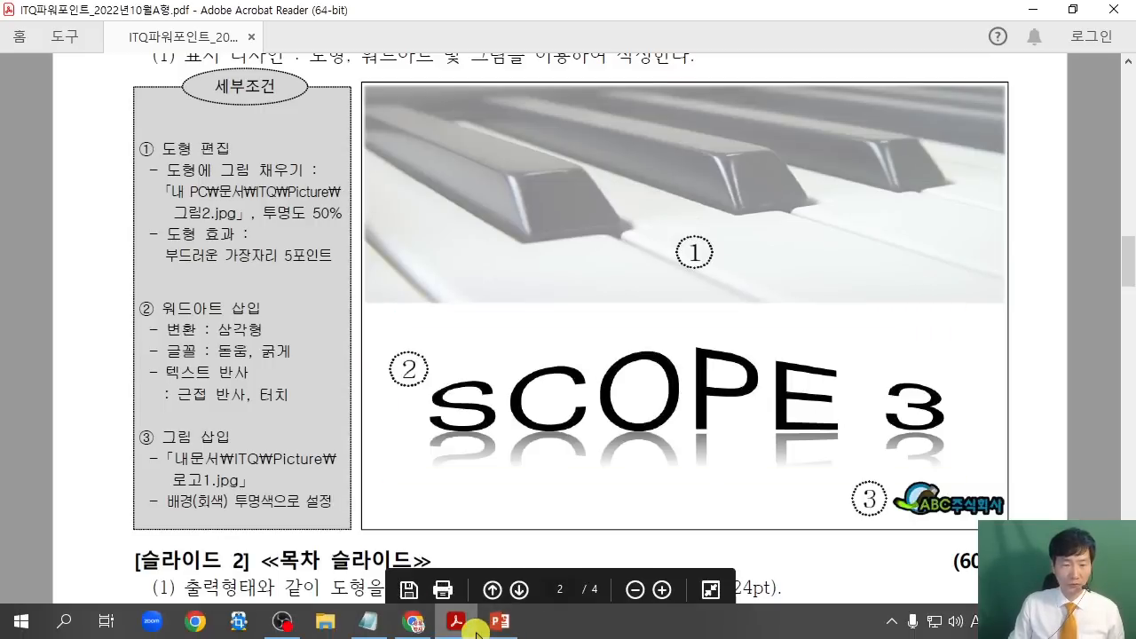
key("alt+Tab")
left_click(114, 40)
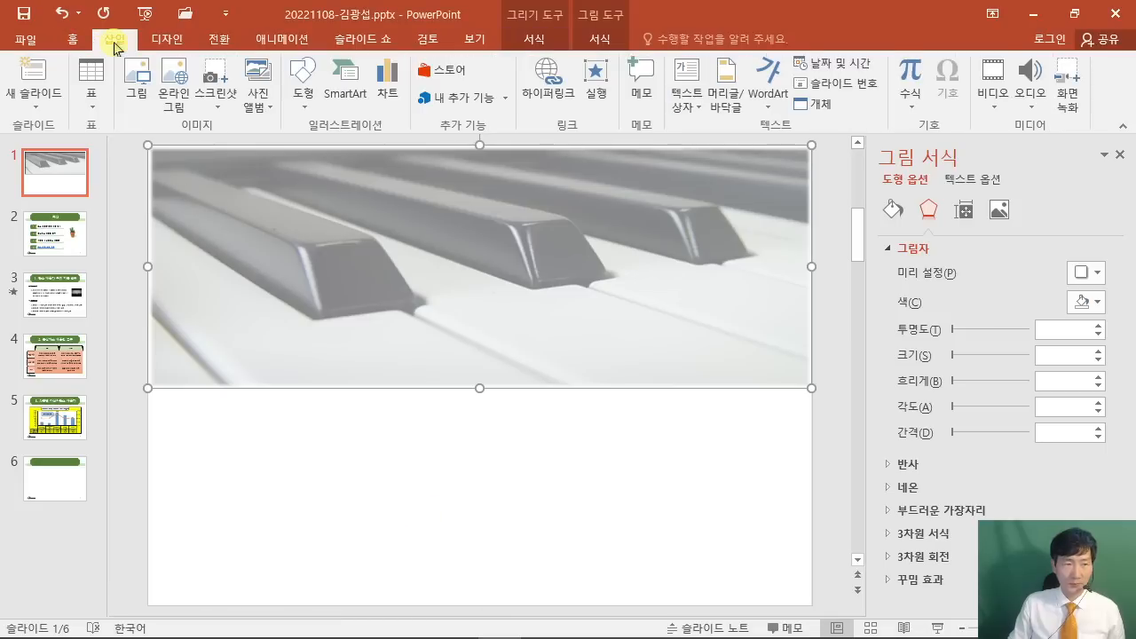
left_click(697, 107)
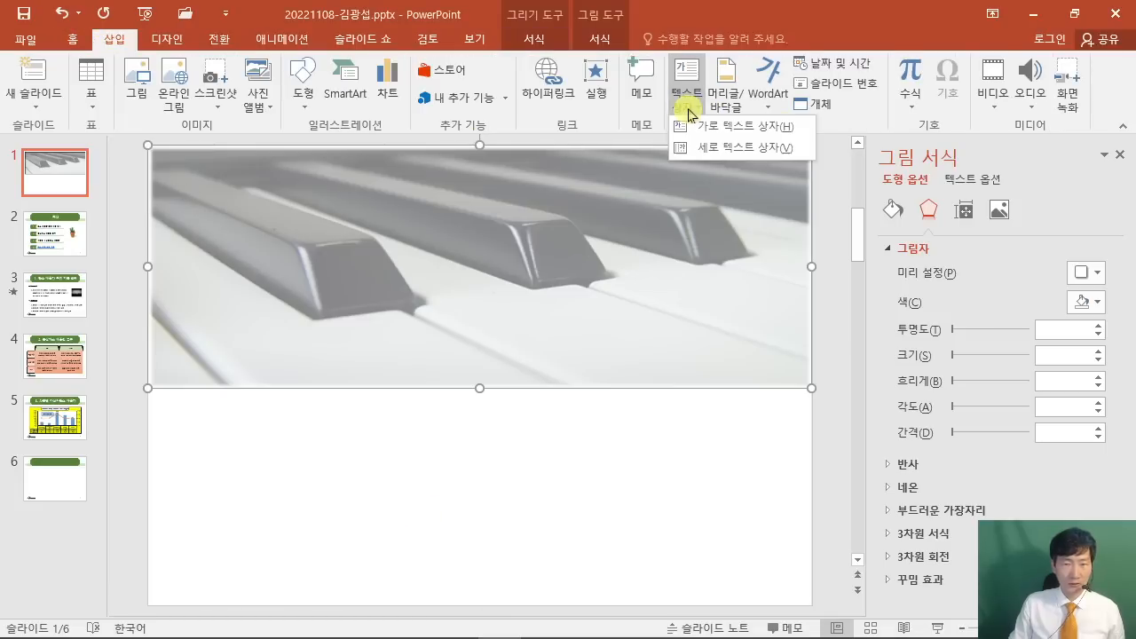
left_click(719, 127)
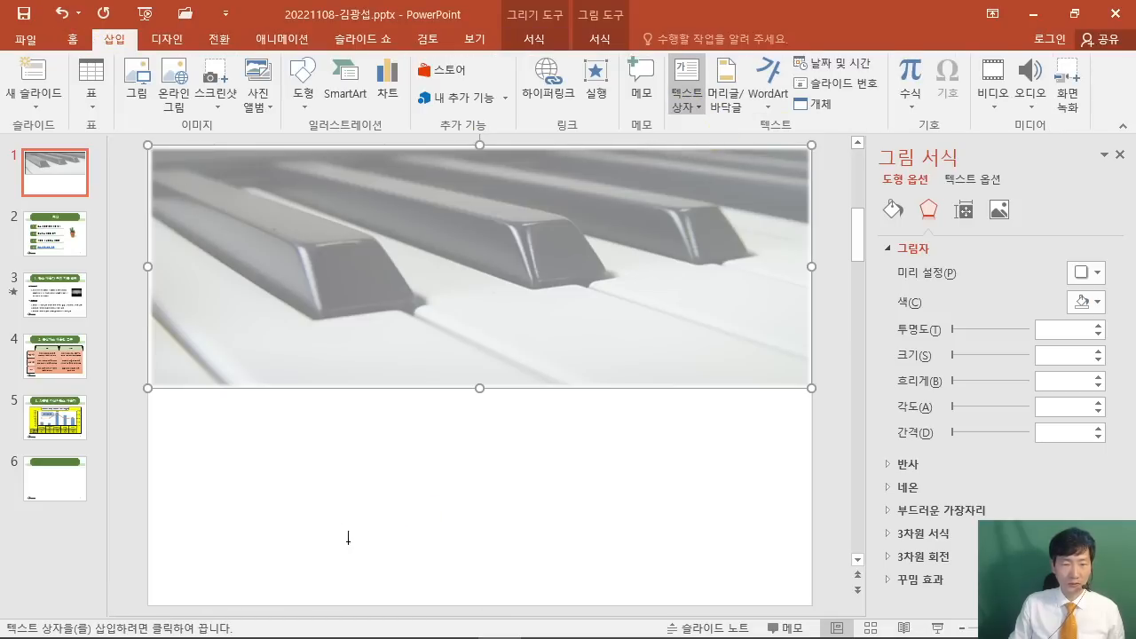
left_click(300, 488)
left_click_drag(317, 502, 605, 503)
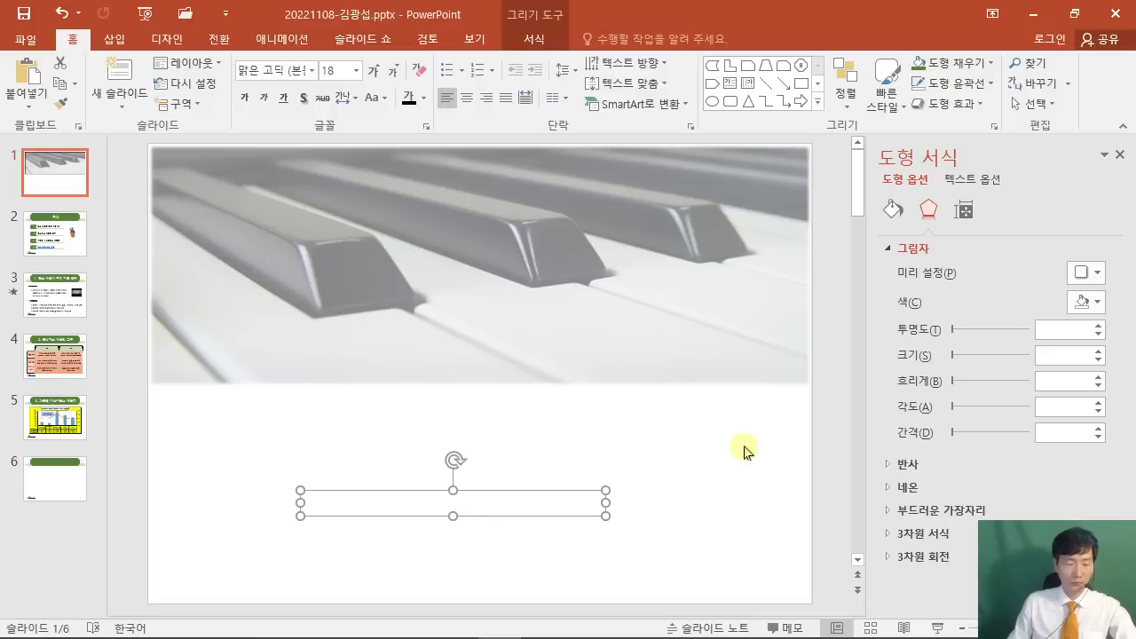
Enter the text "Scope 3" in the new text box with the keyboard input switched to English.
type("ㄴ")
key("BackSpace")
key("Hangul")
type("S")
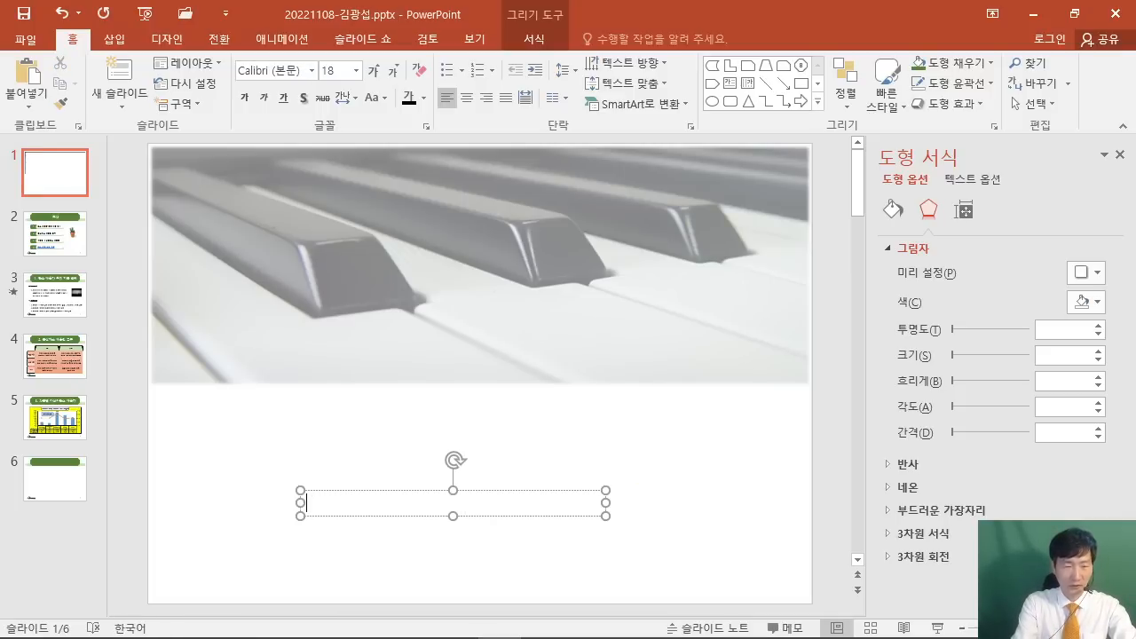
type("cope")
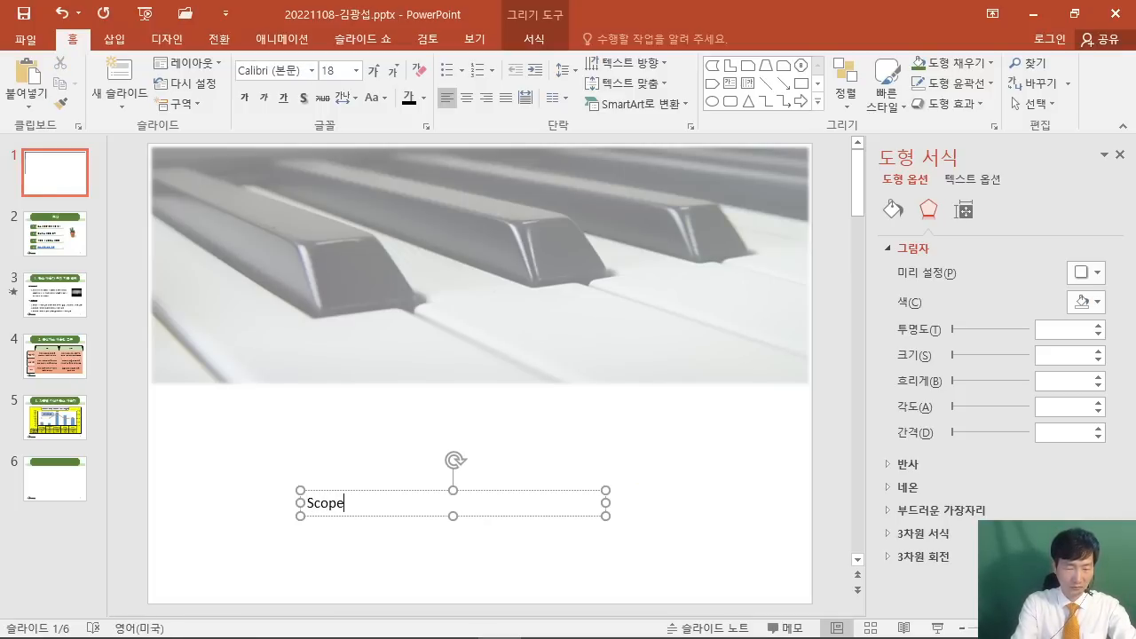
type(" 32")
key("BackSpace")
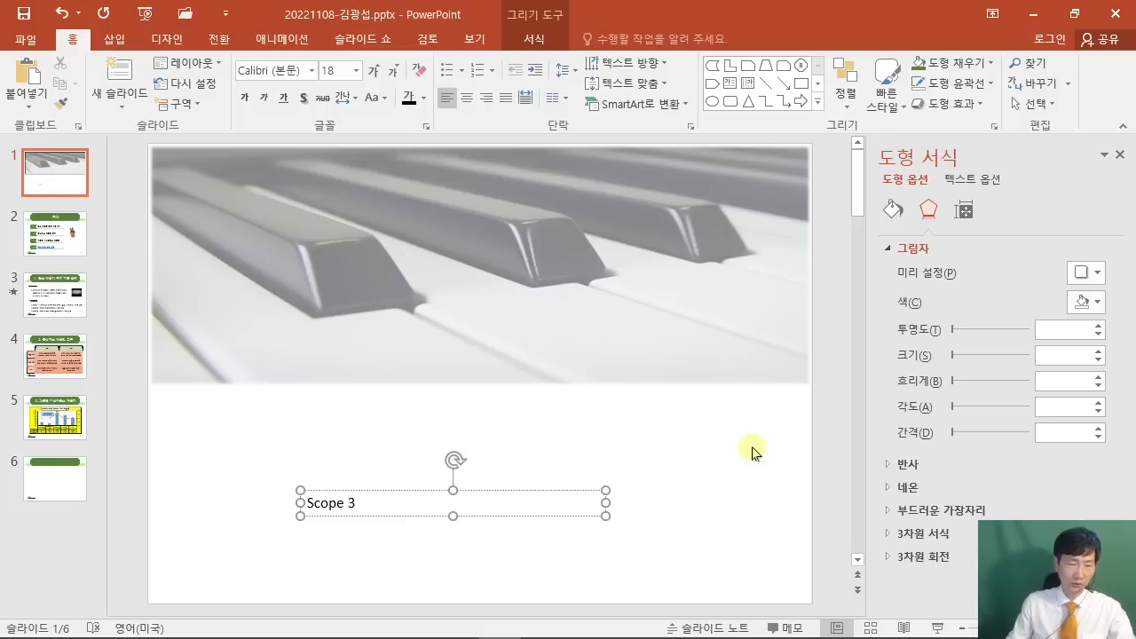
Compare the title's capitalization with the exam sheet and retype the text box's wording as "SCOPE 3".
scroll(372, 522, "up", 2)
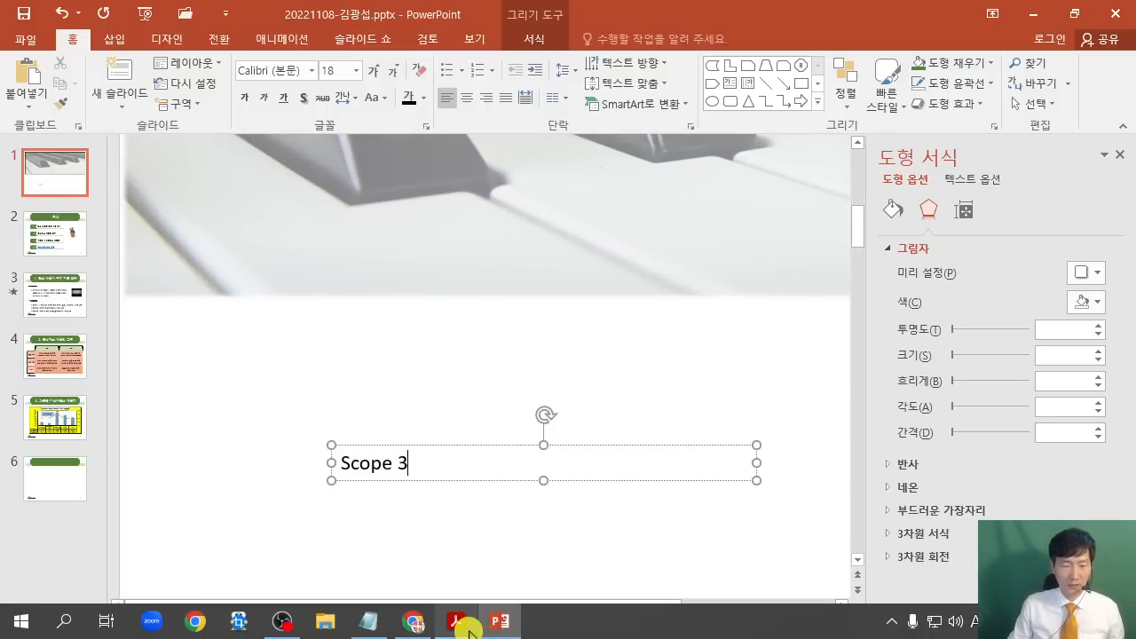
left_click(452, 621)
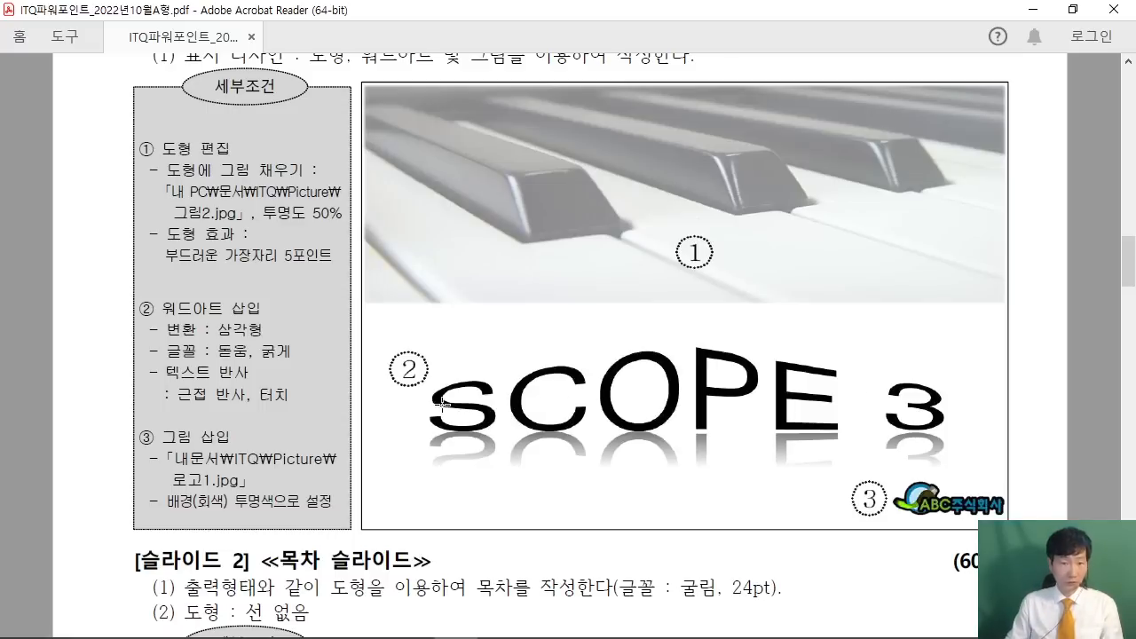
left_click(500, 633)
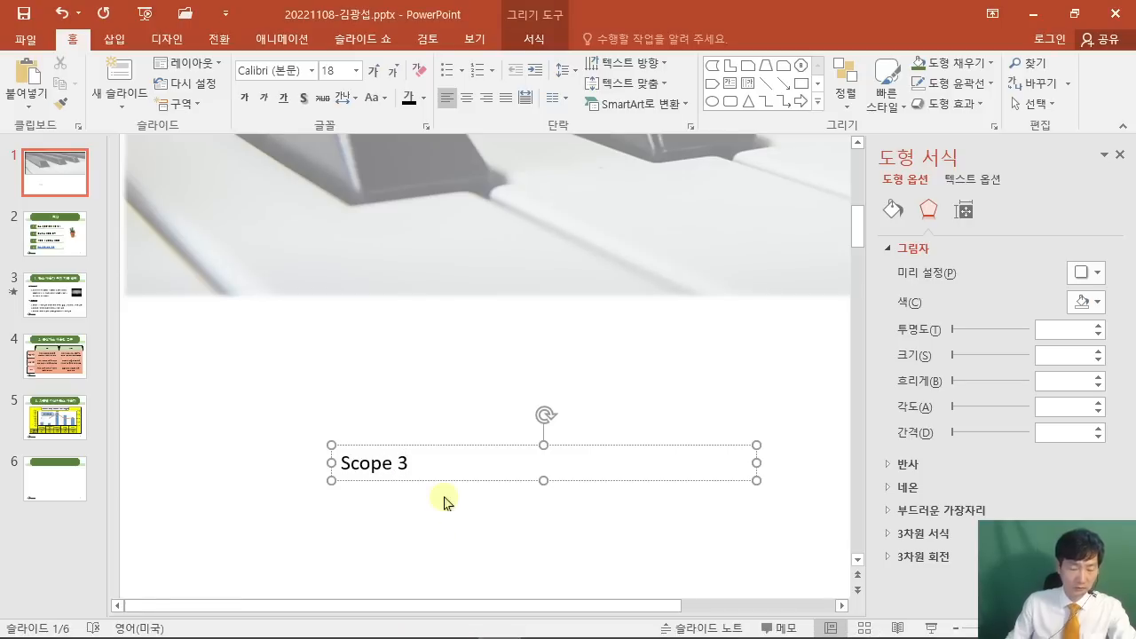
key("BackSpace")
key("BackSpace")
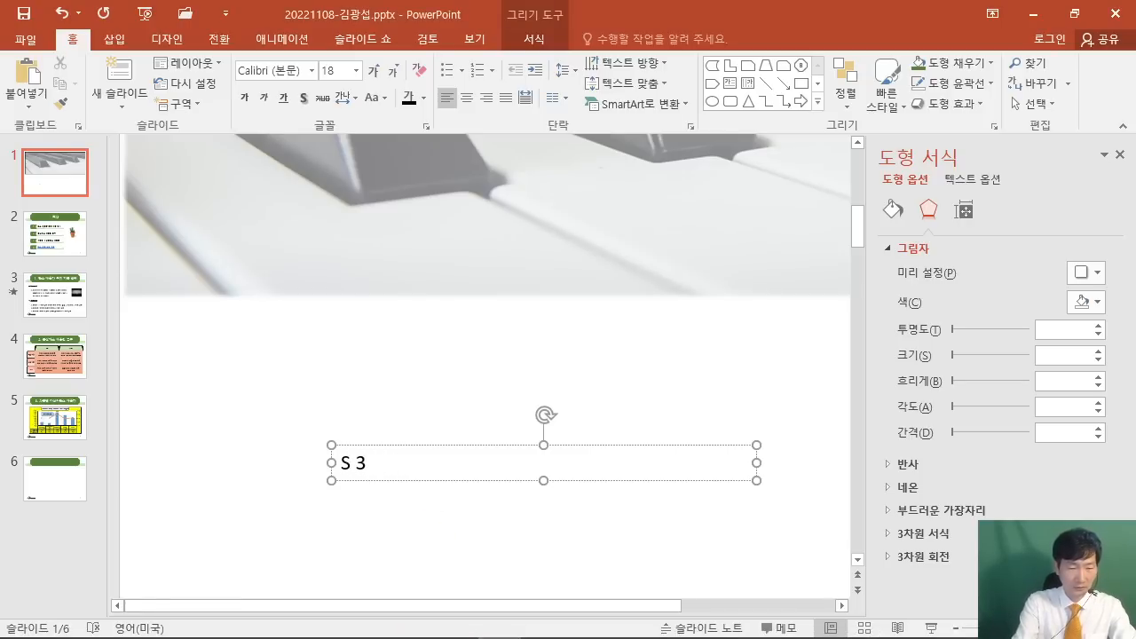
type("채")
key("BackSpace")
key("BackSpace")
key("BackSpace")
key("BackSpace")
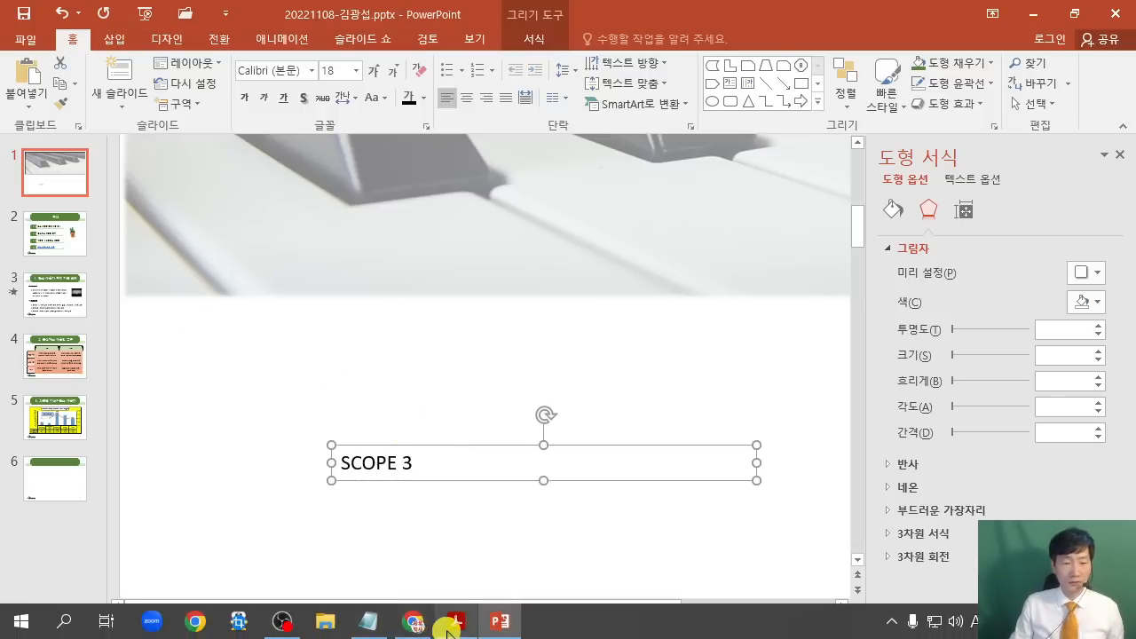
Check the required font on the exam sheet and set the SCOPE 3 text to 돋움, bold.
left_click(450, 629)
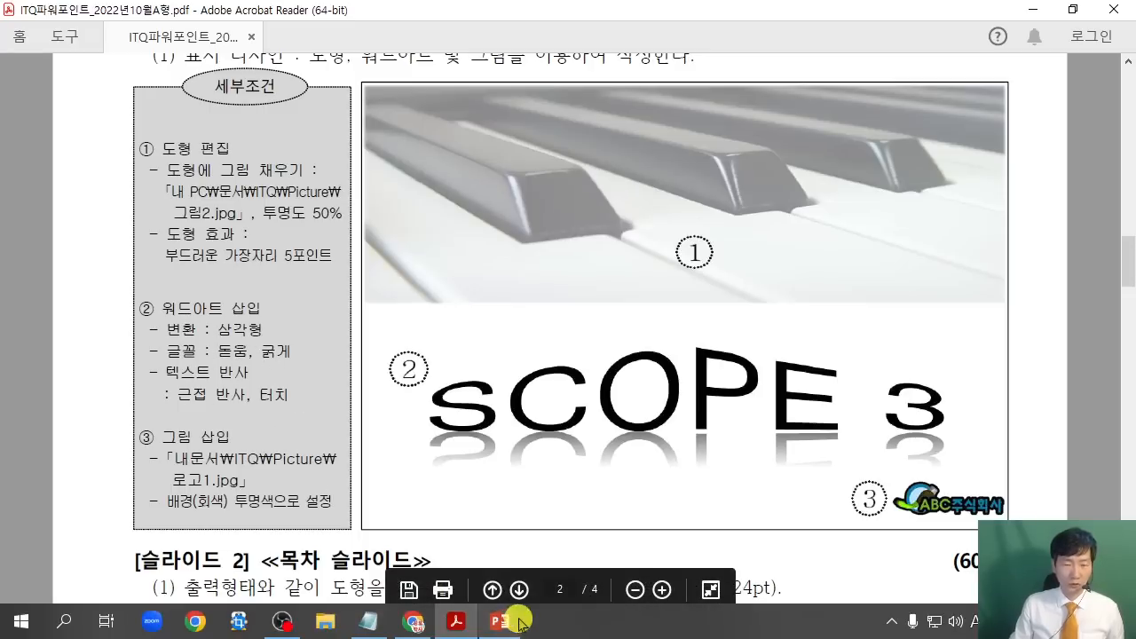
left_click(495, 626)
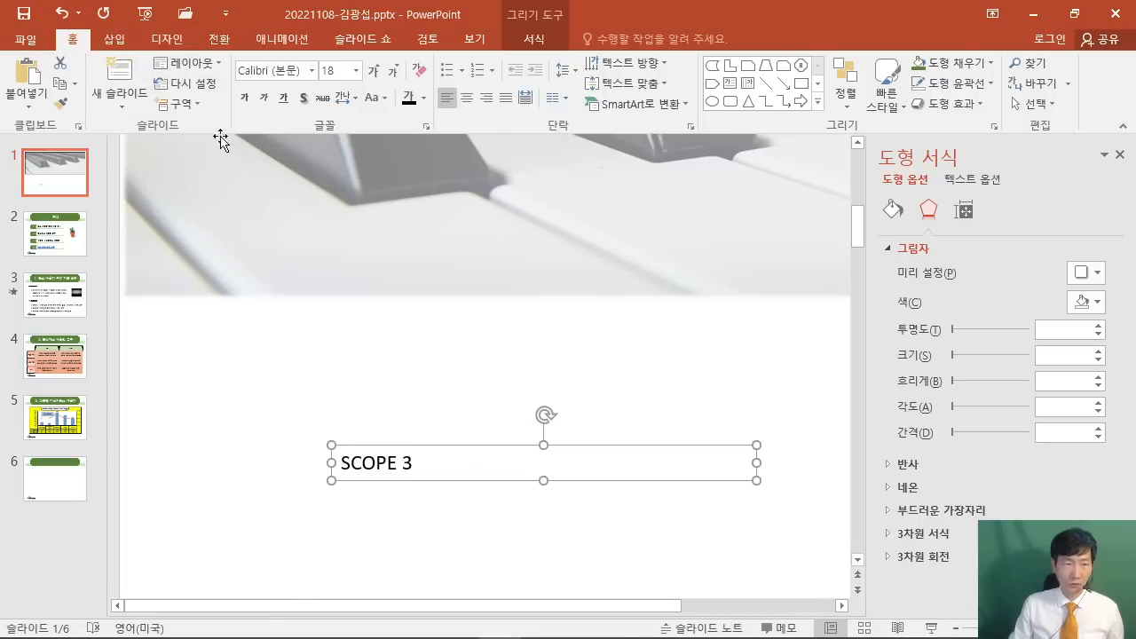
left_click(288, 71)
type("EHE")
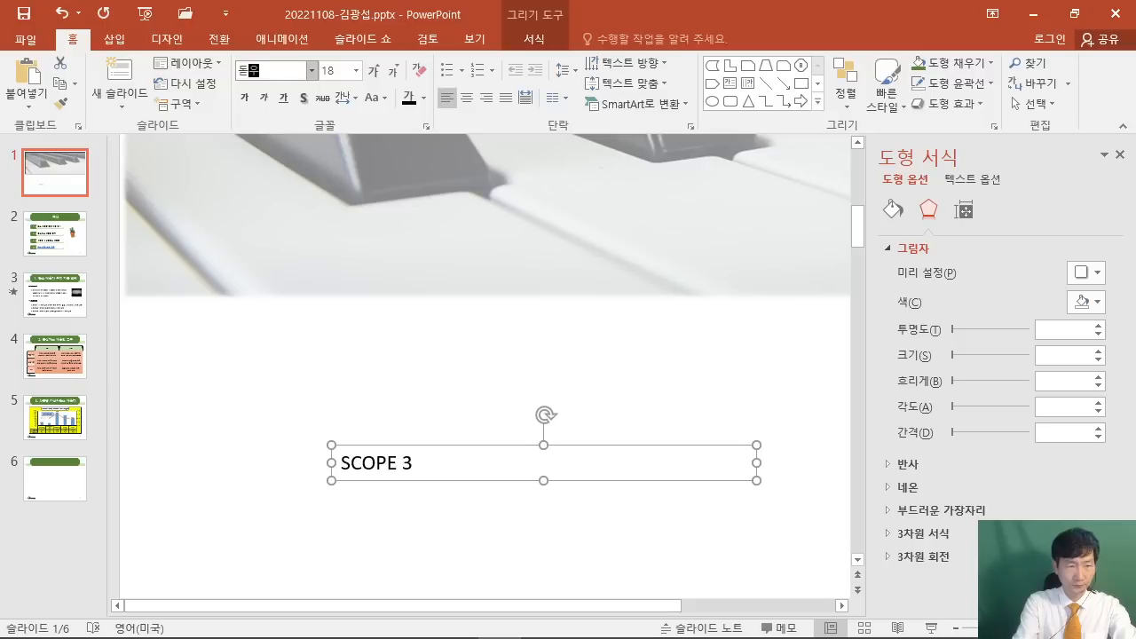
type("a")
key("Return")
left_click(243, 99)
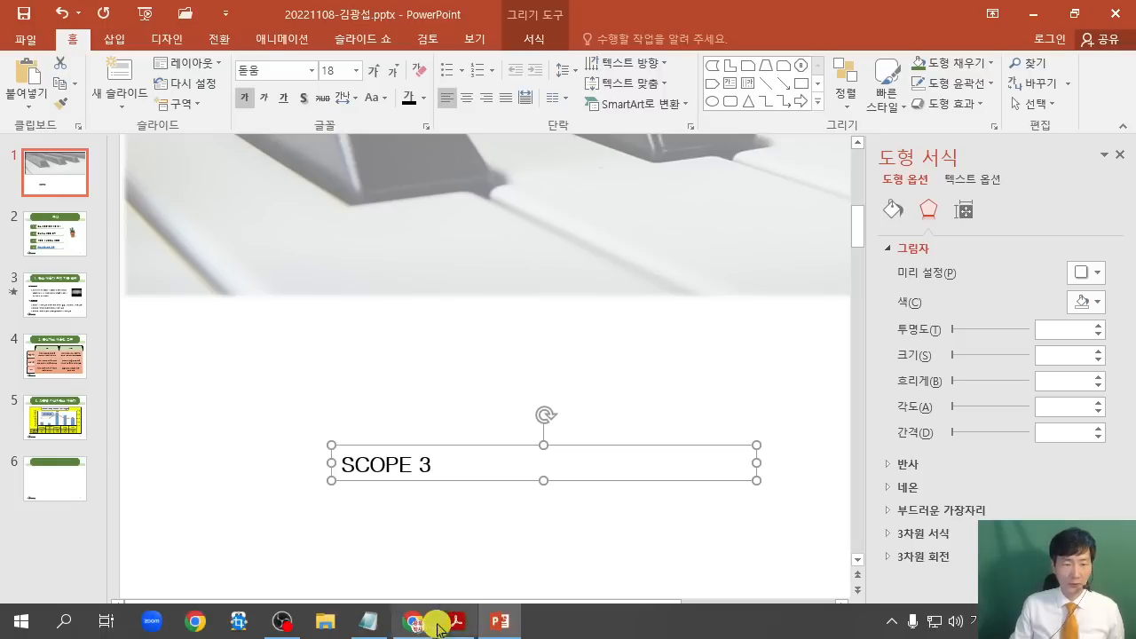
Check the required transform on the exam sheet and apply the triangle (삼각형) transform text effect to SCOPE 3.
left_click(453, 621)
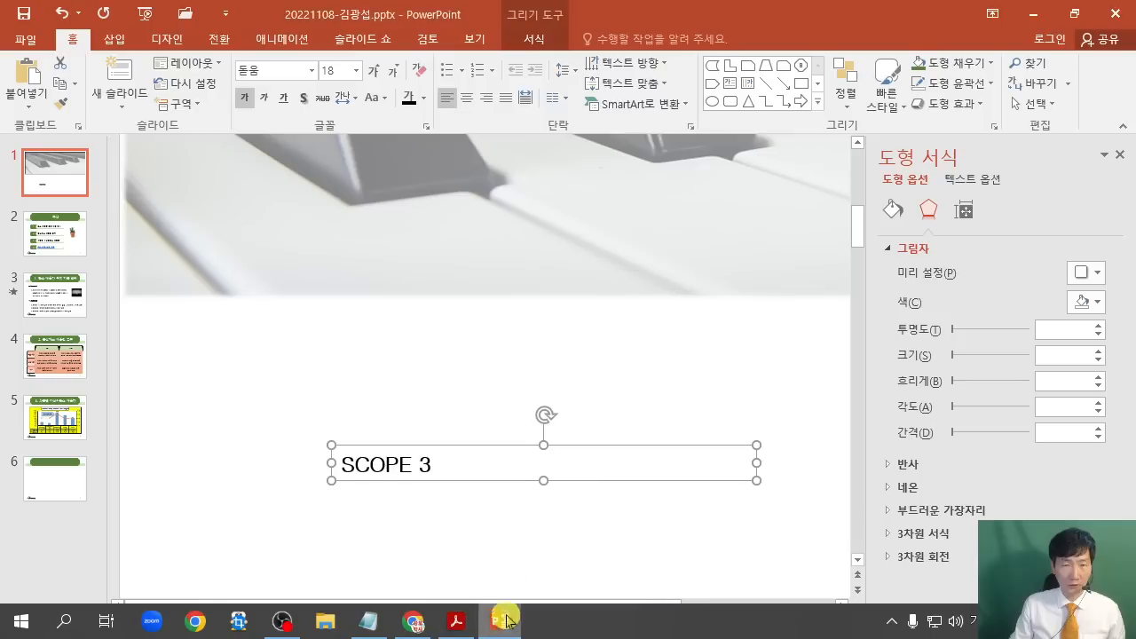
left_click(499, 621)
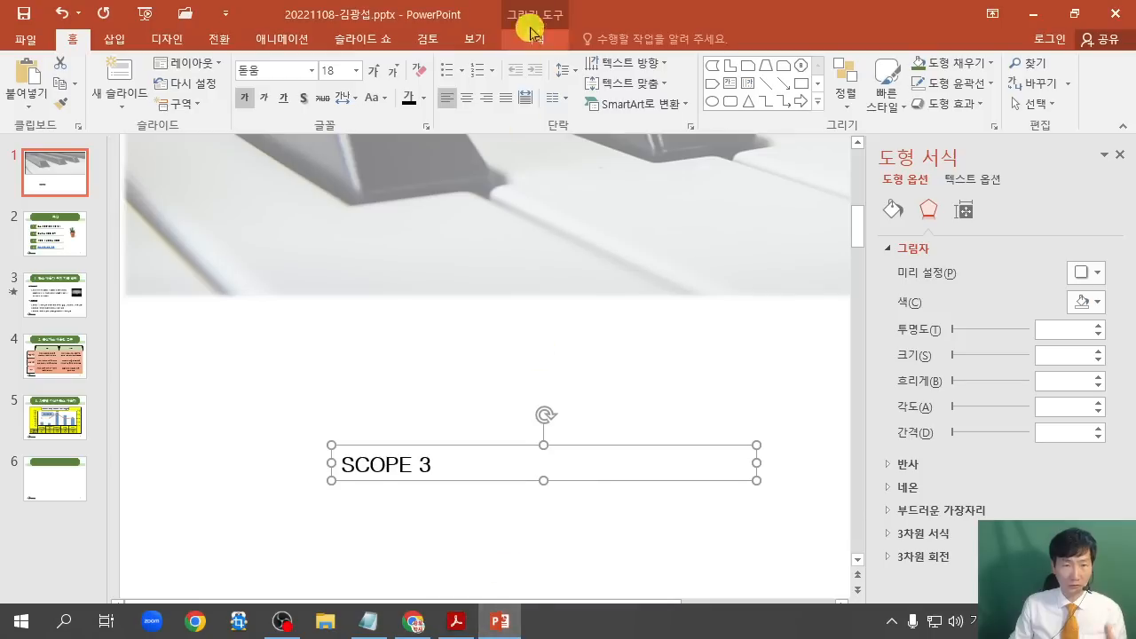
left_click(536, 46)
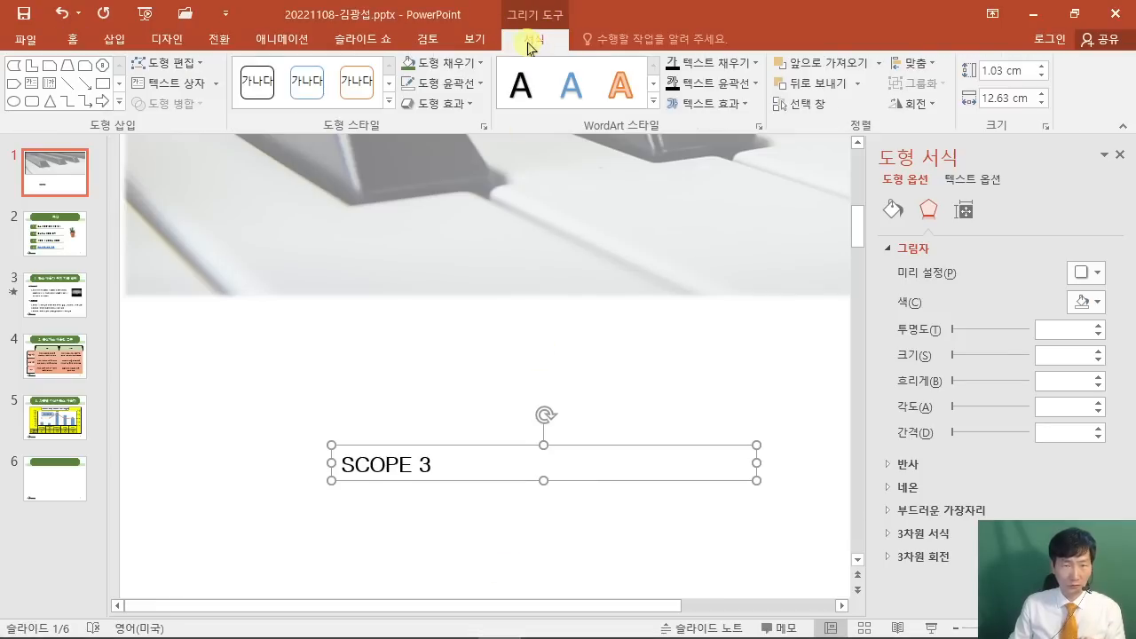
left_click(736, 106)
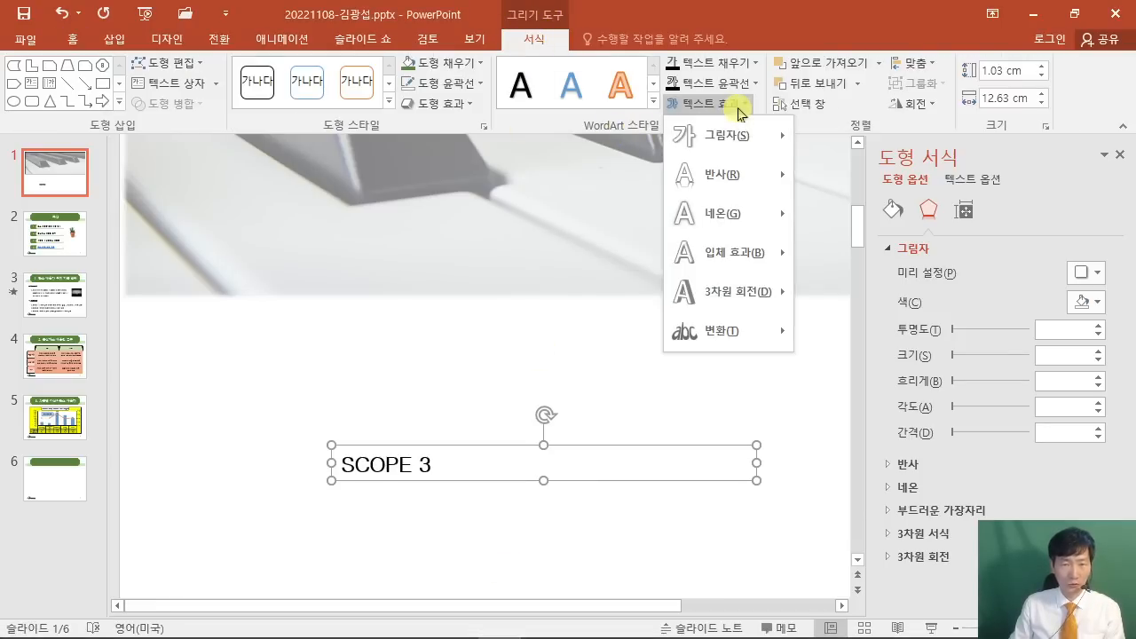
mouse_move(727, 336)
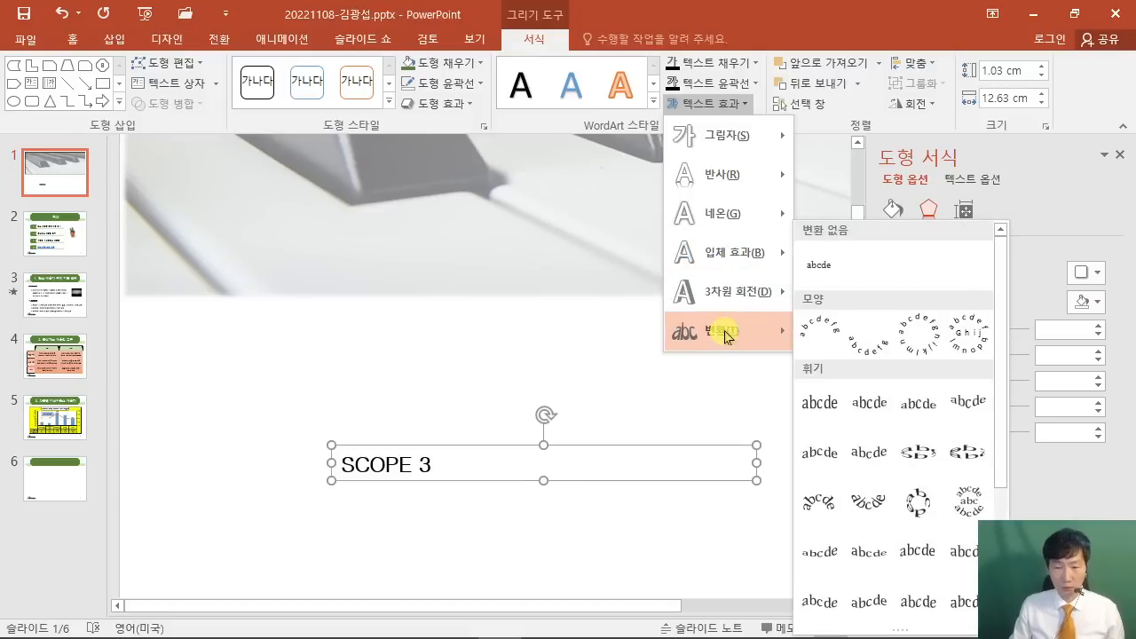
scroll(820, 456, "down", 3)
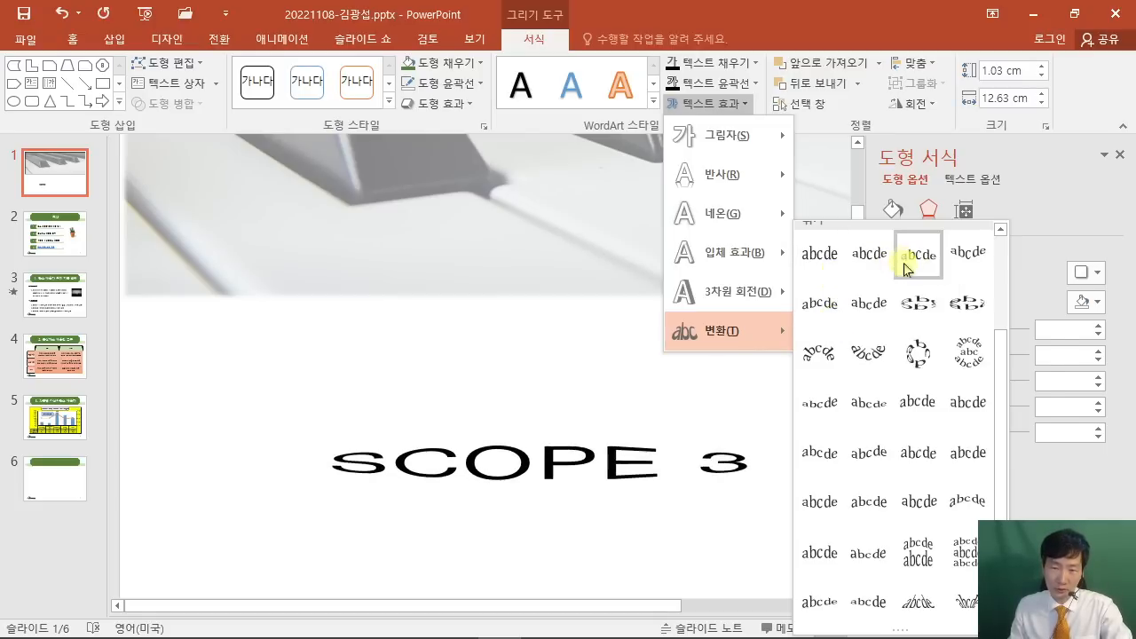
scroll(906, 259, "up", 3)
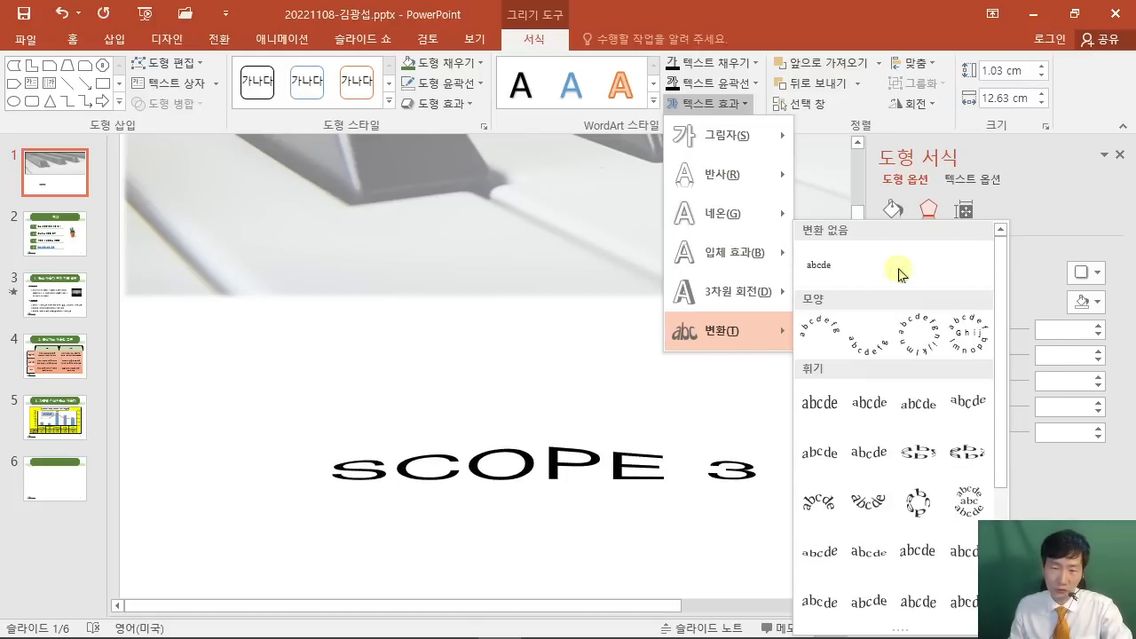
left_click(916, 406)
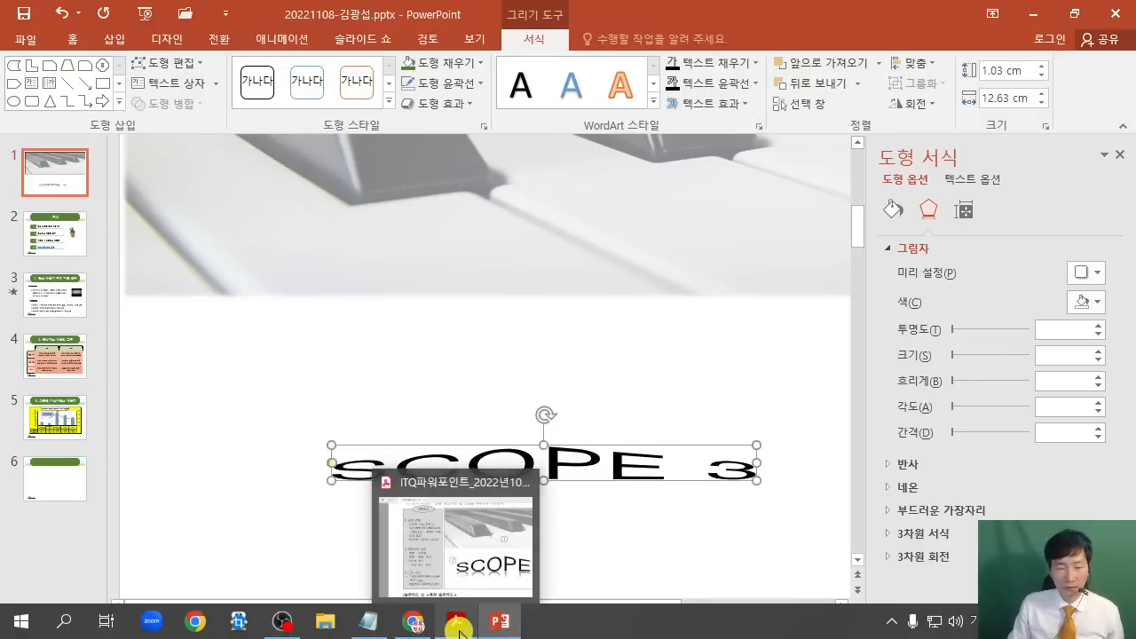
Apply the 근접 반사, 터치 text reflection required by the exam sheet and enlarge the WordArt to about 2.96 cm high and 15.31 cm wide.
left_click(456, 621)
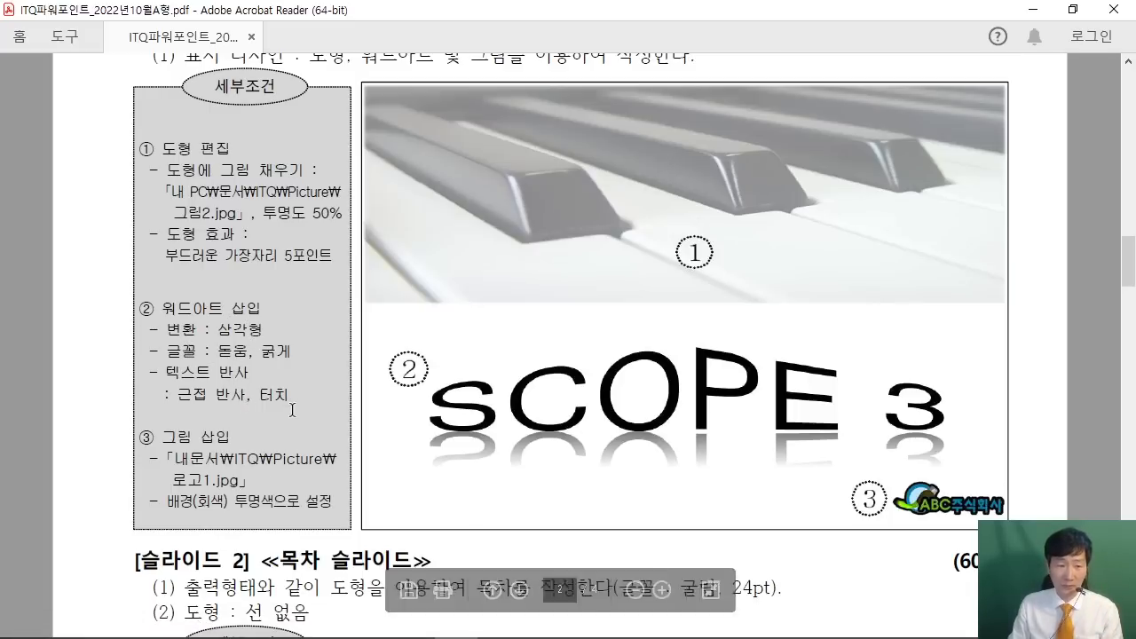
mouse_move(488, 636)
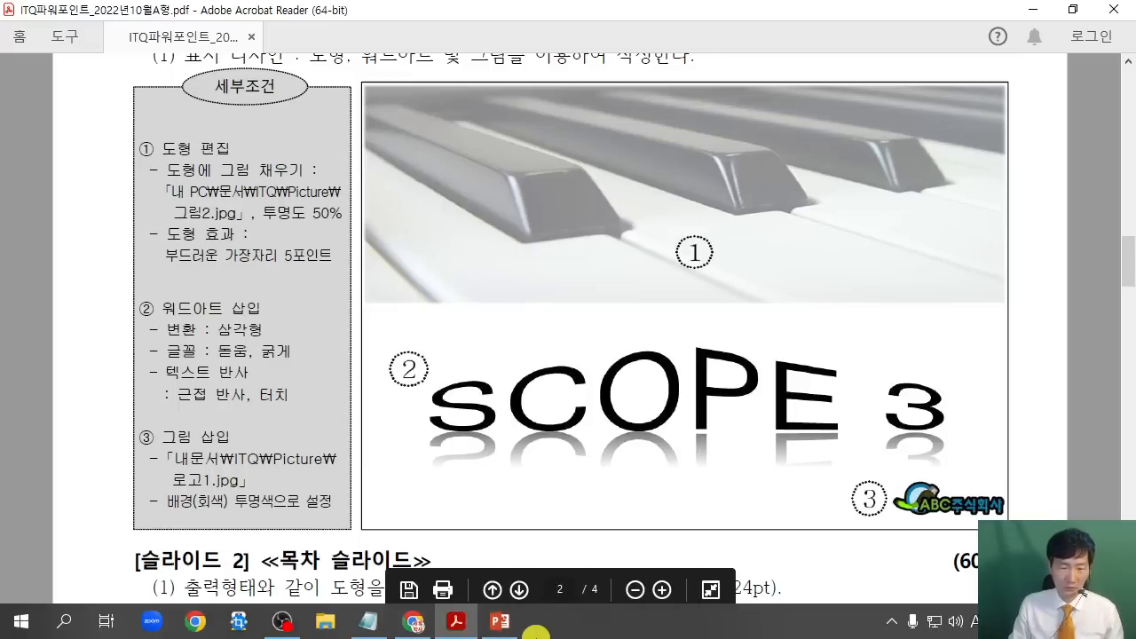
left_click(499, 628)
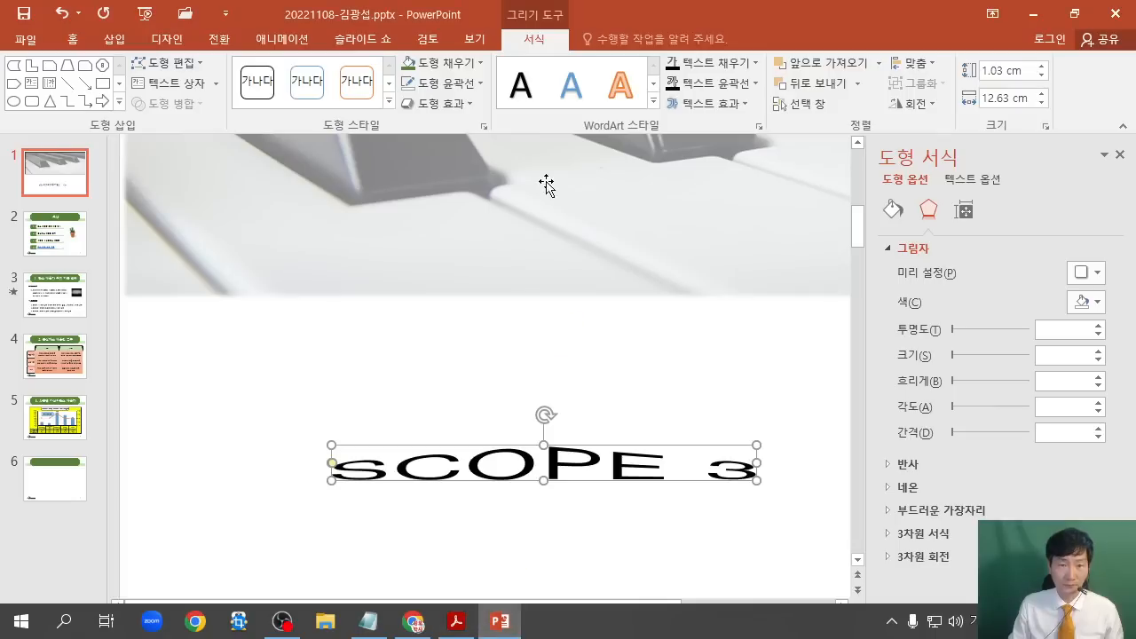
left_click(723, 105)
mouse_move(724, 175)
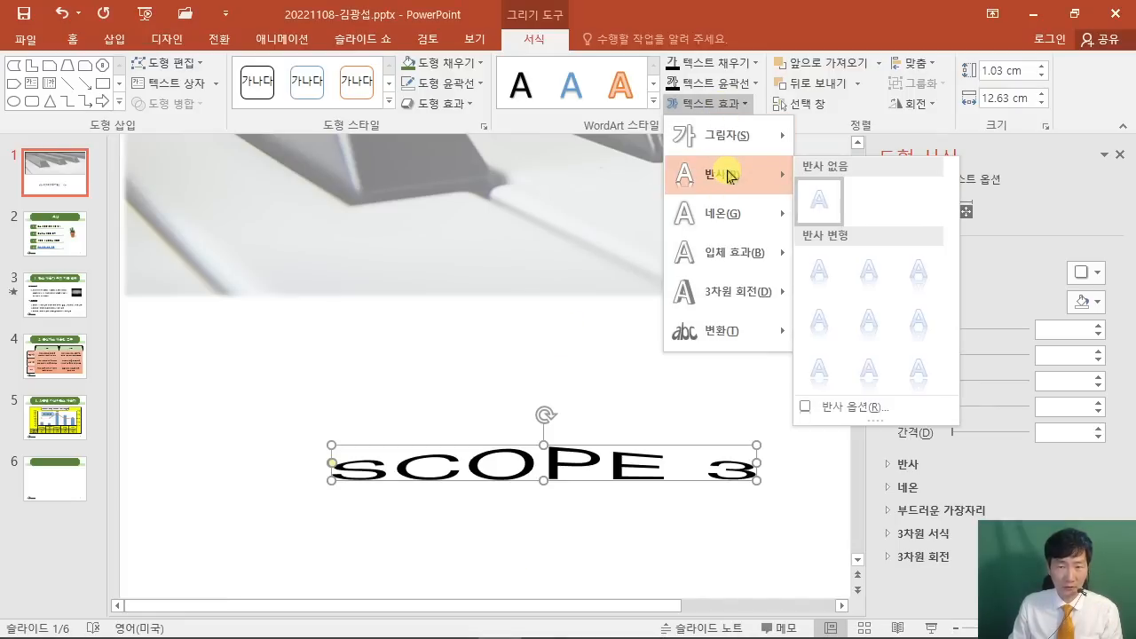
left_click(823, 281)
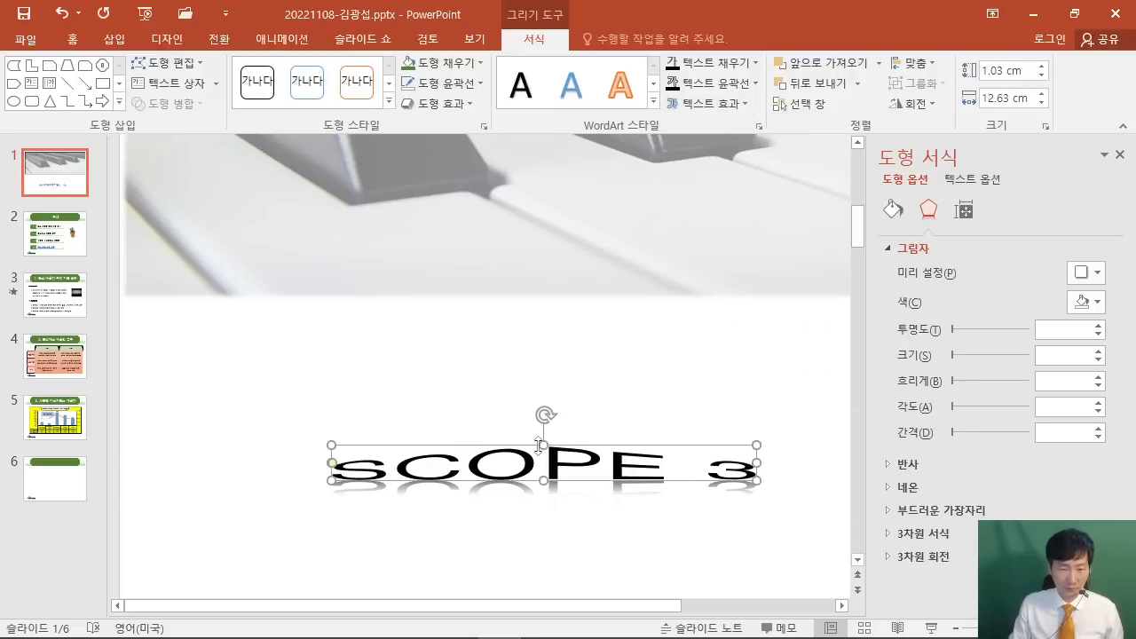
left_click_drag(494, 443, 412, 368)
left_click_drag(663, 416, 749, 416)
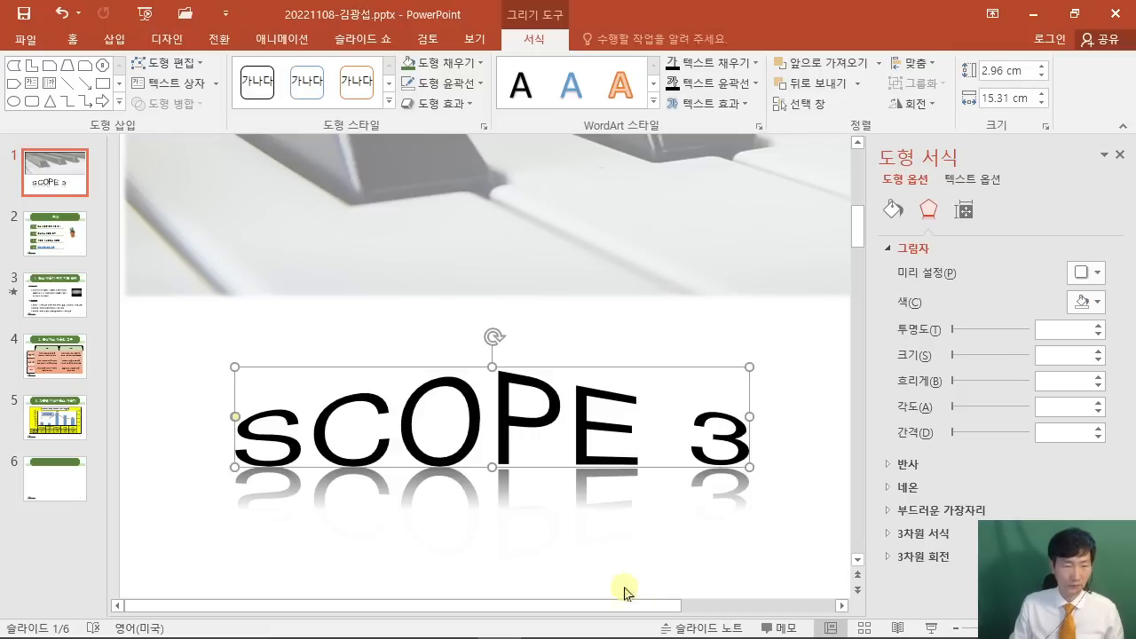
Compare the SCOPE 3 WordArt with the exam sheet, widen it to about 16.42 cm and adjust its position beneath the picture.
left_click(461, 626)
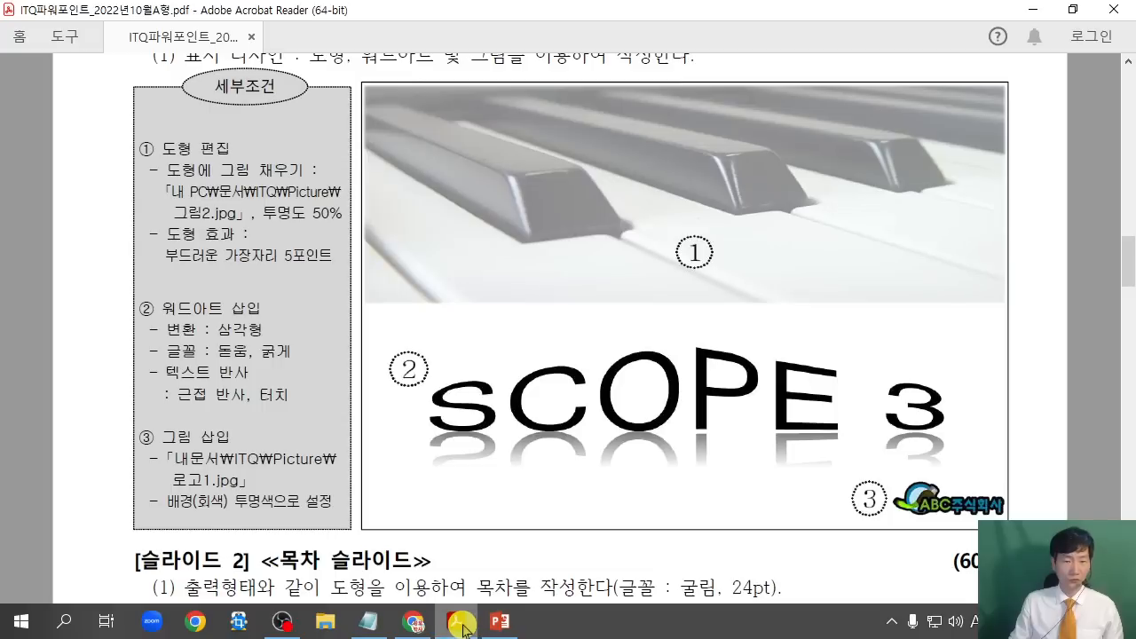
left_click(499, 621)
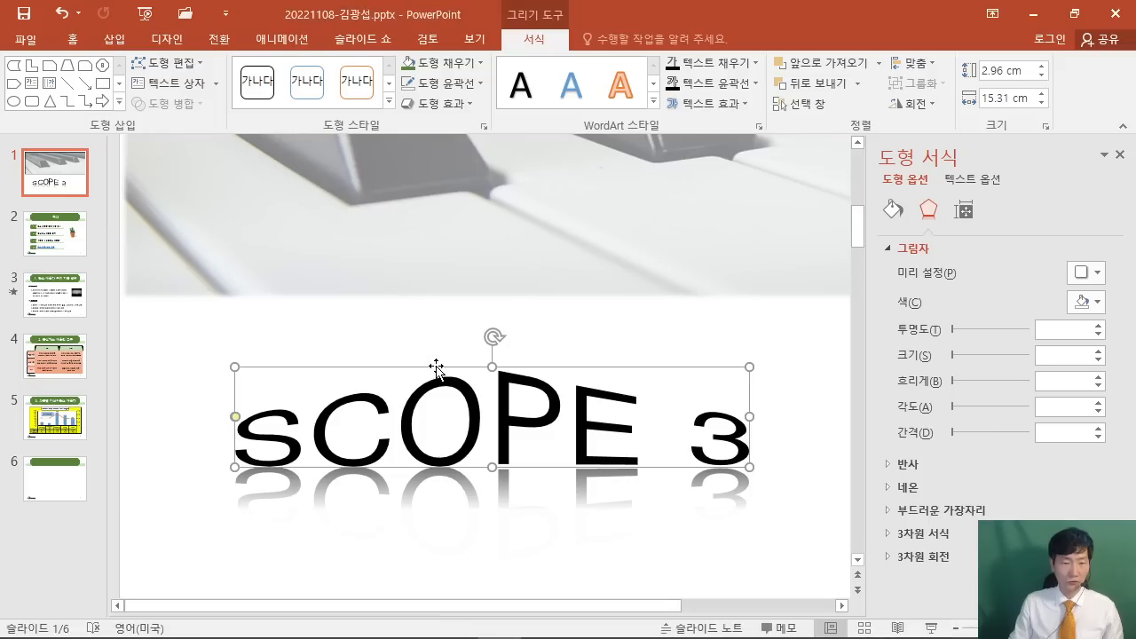
left_click_drag(434, 366, 416, 362)
left_click_drag(734, 412, 766, 412)
left_click(537, 545)
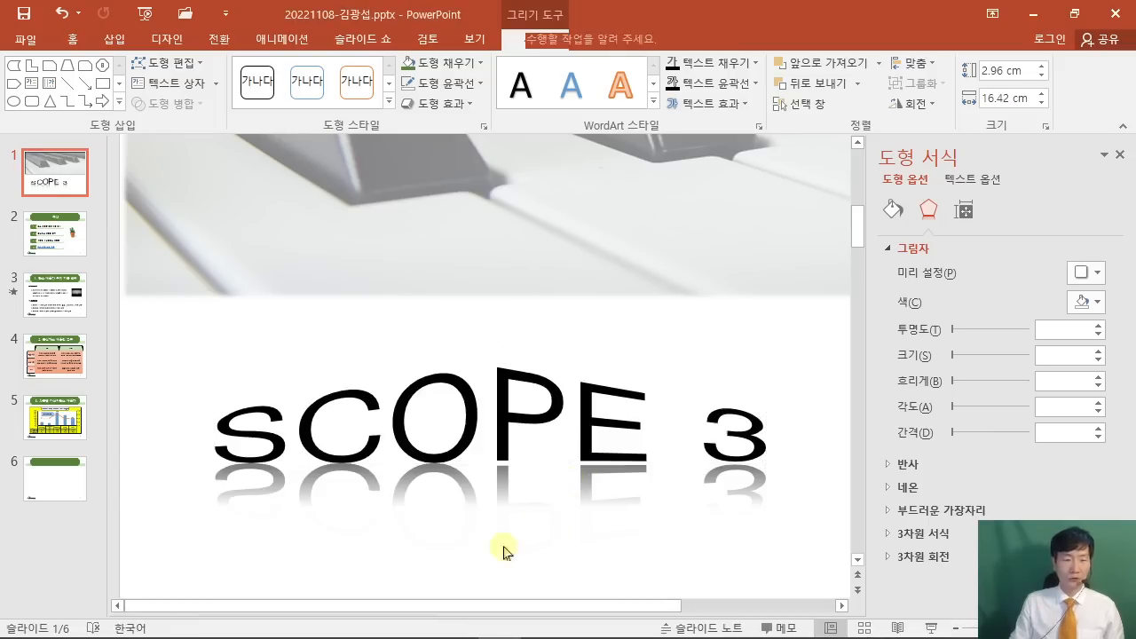
scroll(527, 317, "down", 2)
left_click(600, 463)
left_click_drag(613, 467, 732, 469)
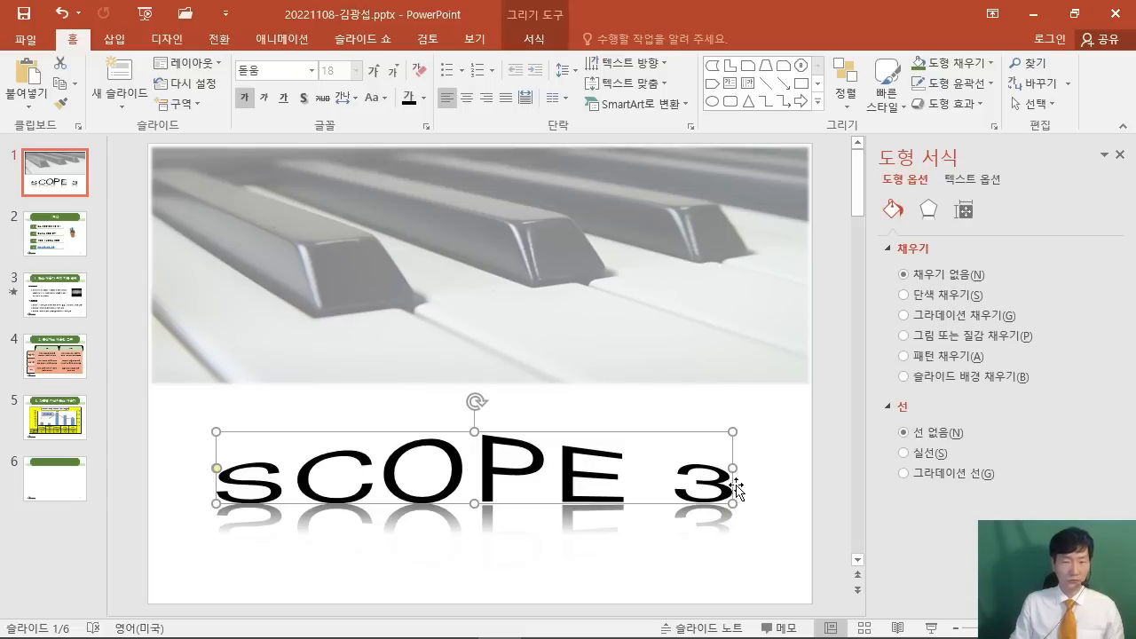
left_click(603, 590)
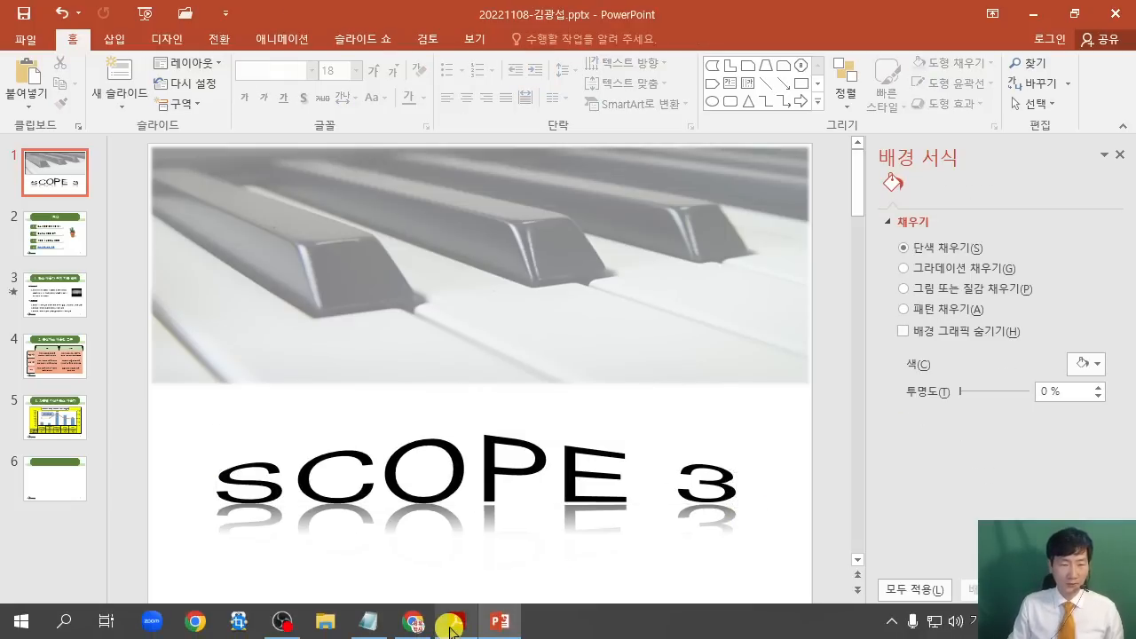
Check the logo required on the exam sheet's cover and copy the ABC주식회사 logo from the slide master's title-and-content layout.
left_click(451, 629)
mouse_move(448, 634)
left_click(500, 621)
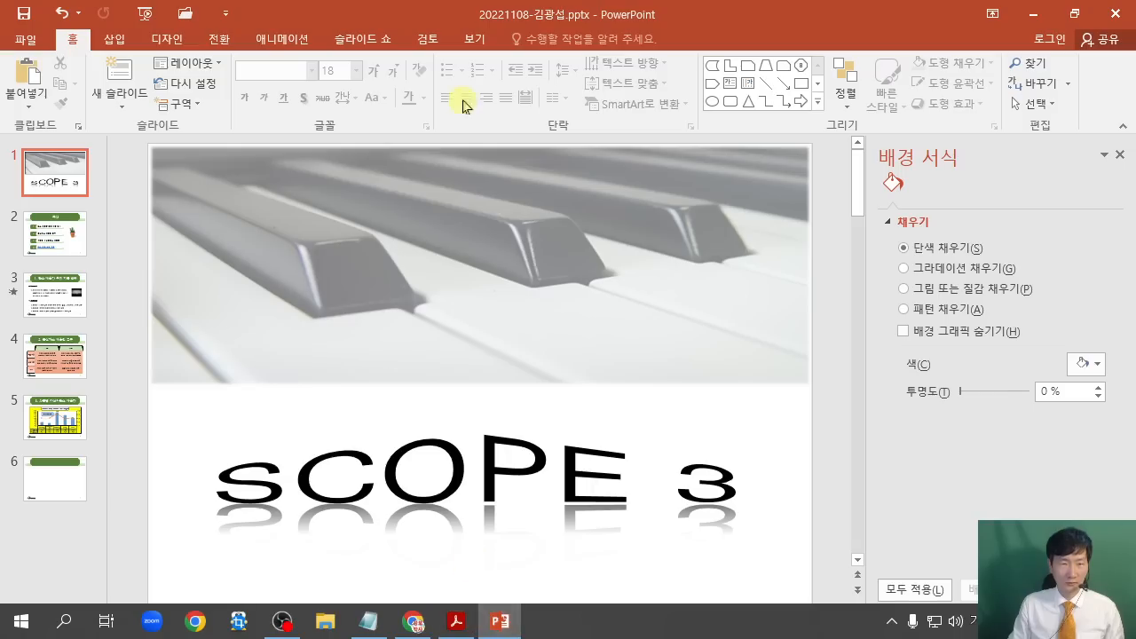
left_click(473, 39)
left_click(240, 97)
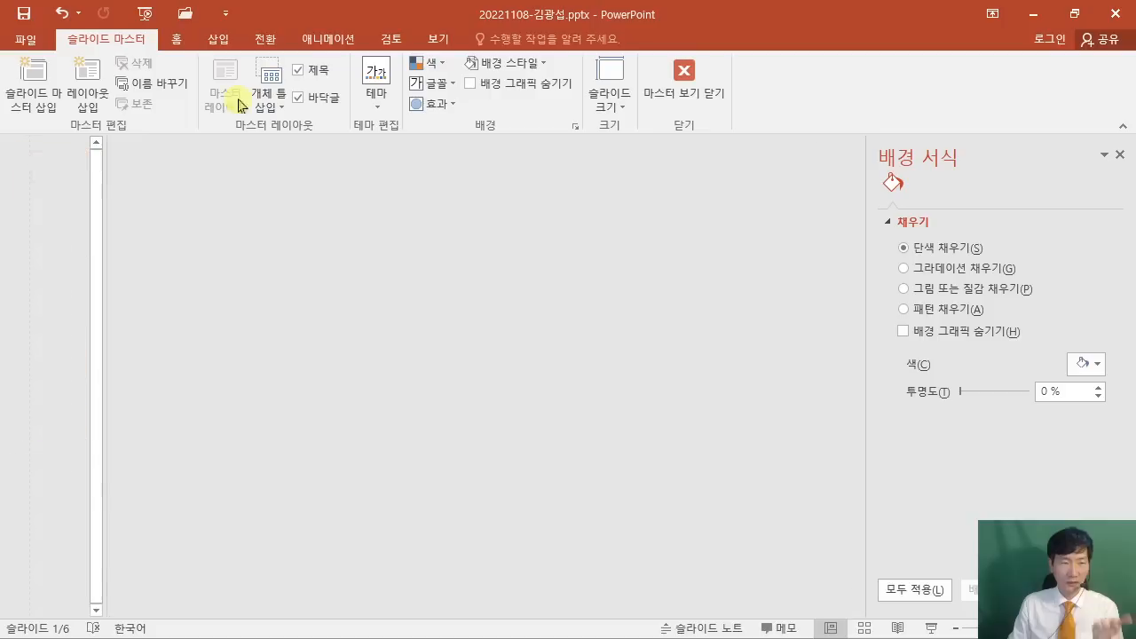
left_click(53, 211)
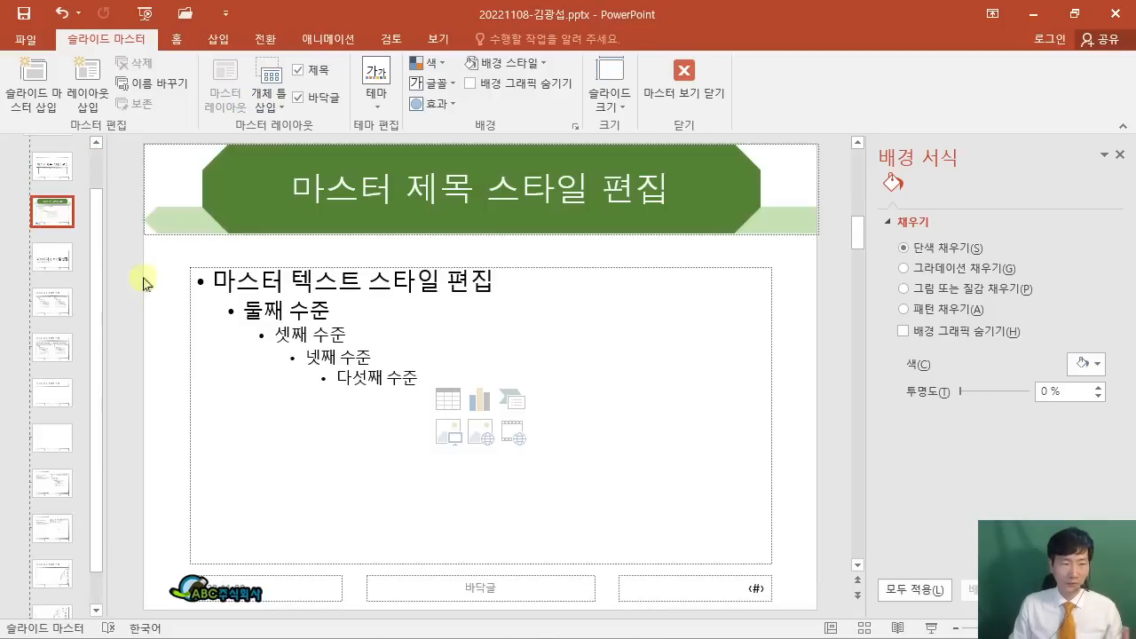
left_click(222, 590)
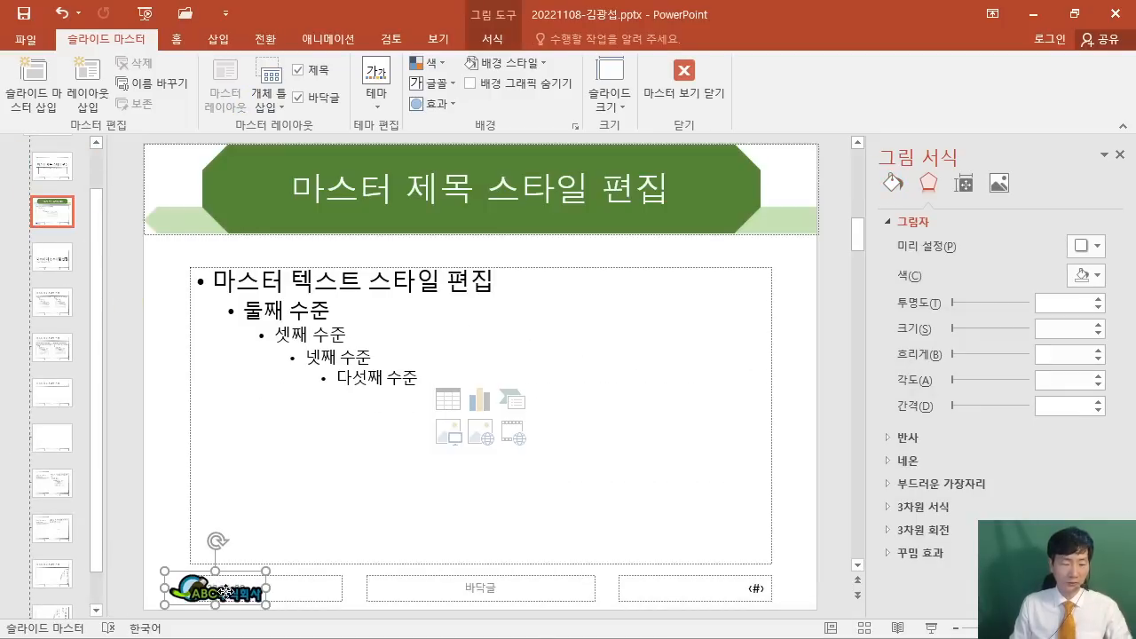
right_click(229, 594)
left_click(297, 330)
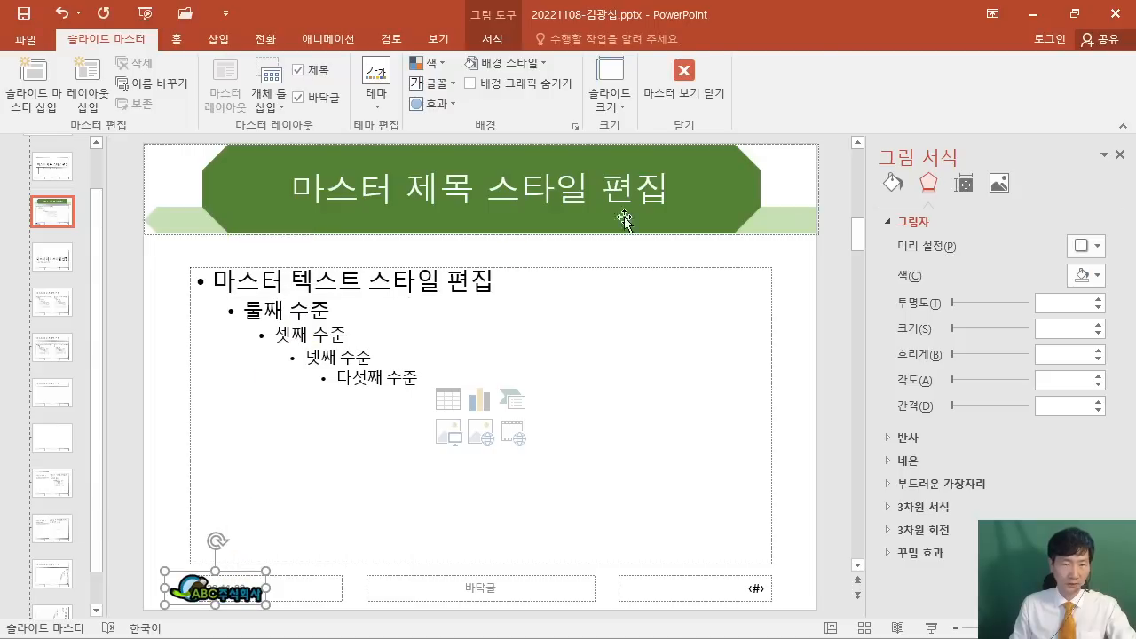
left_click(683, 96)
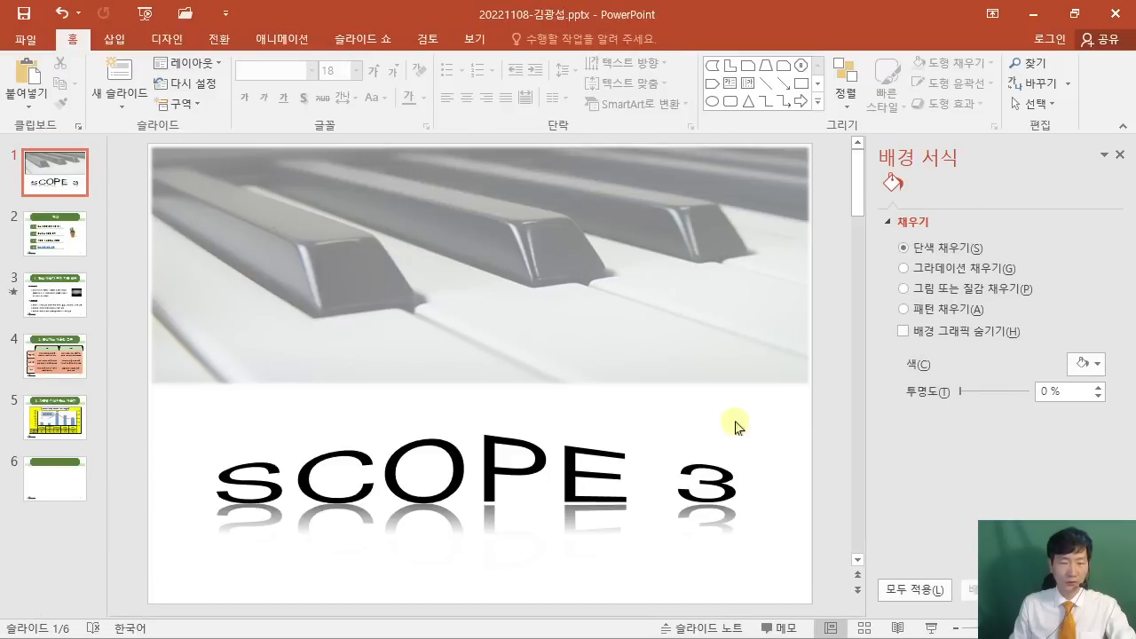
Paste the logo onto slide 1 as a picture, enlarge it and place it in the slide's lower-right corner as on the exam sheet.
right_click(735, 421)
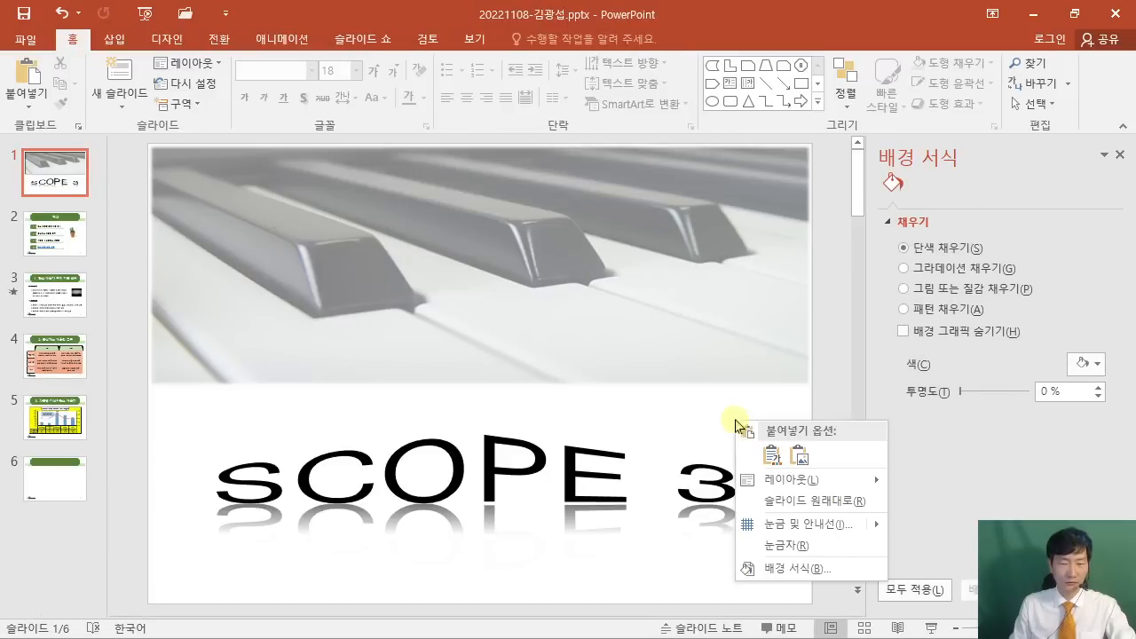
left_click(796, 456)
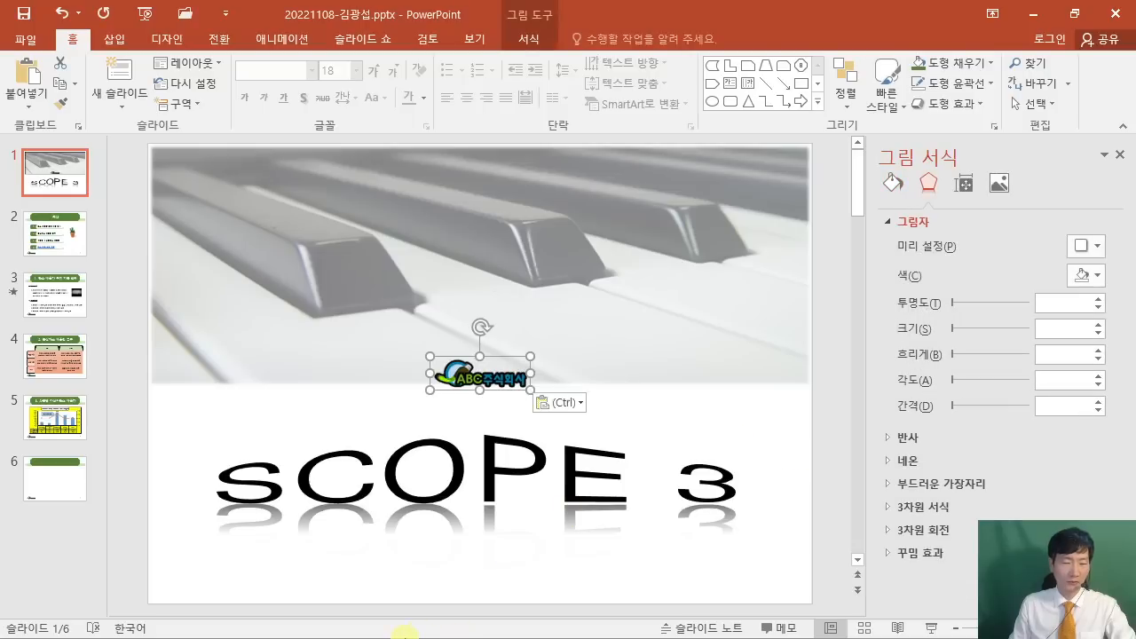
left_click(1035, 13)
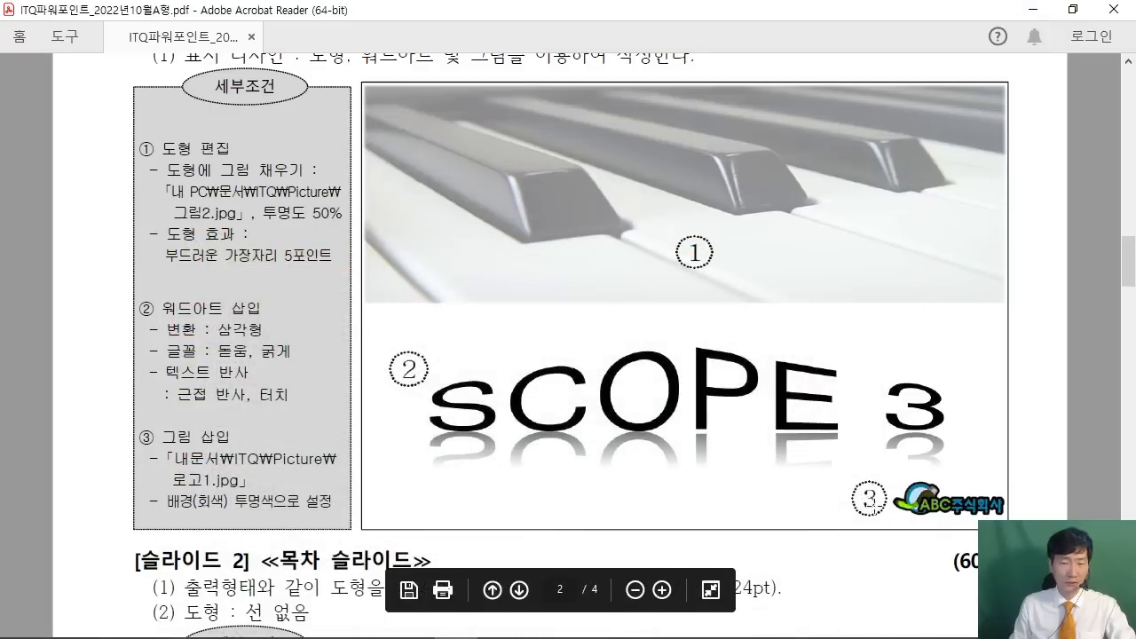
left_click(509, 627)
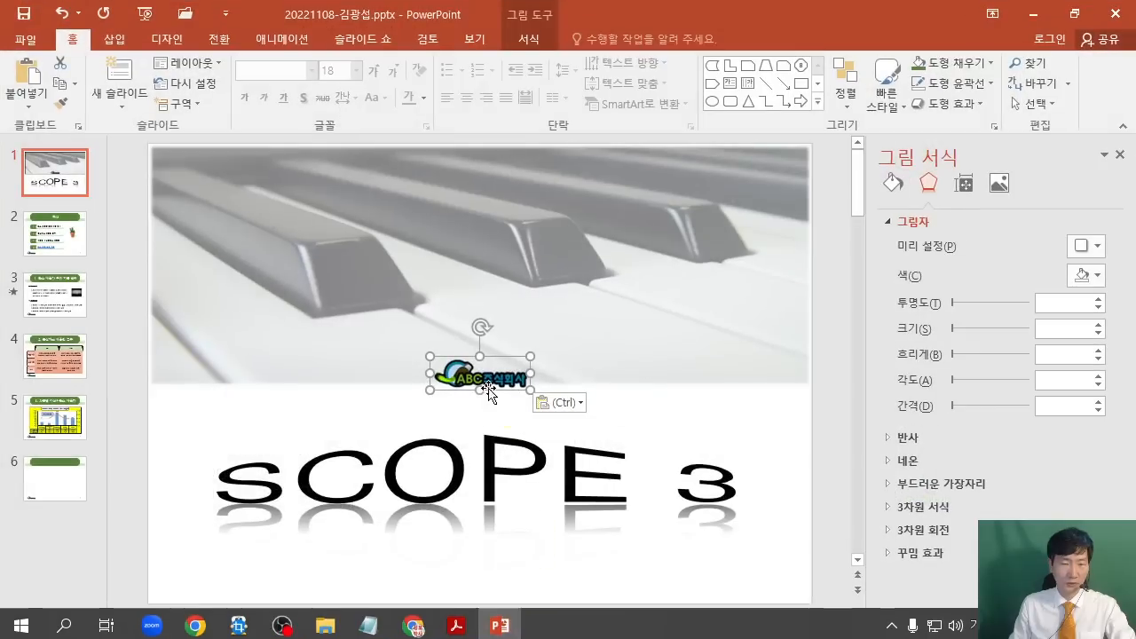
left_click_drag(488, 391, 802, 589)
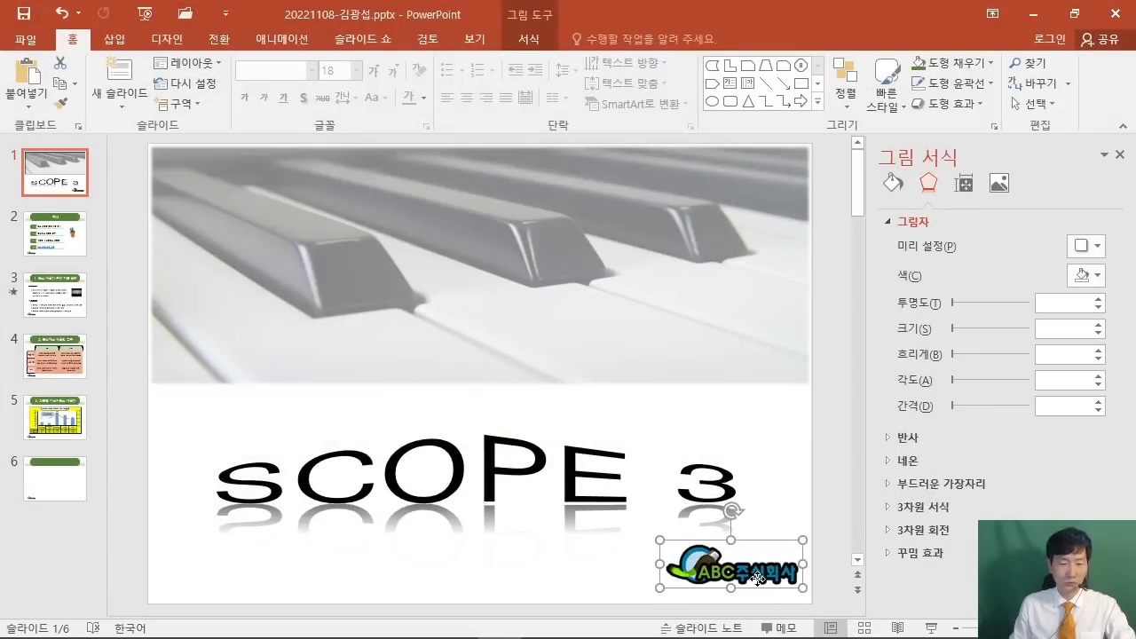
left_click(468, 626)
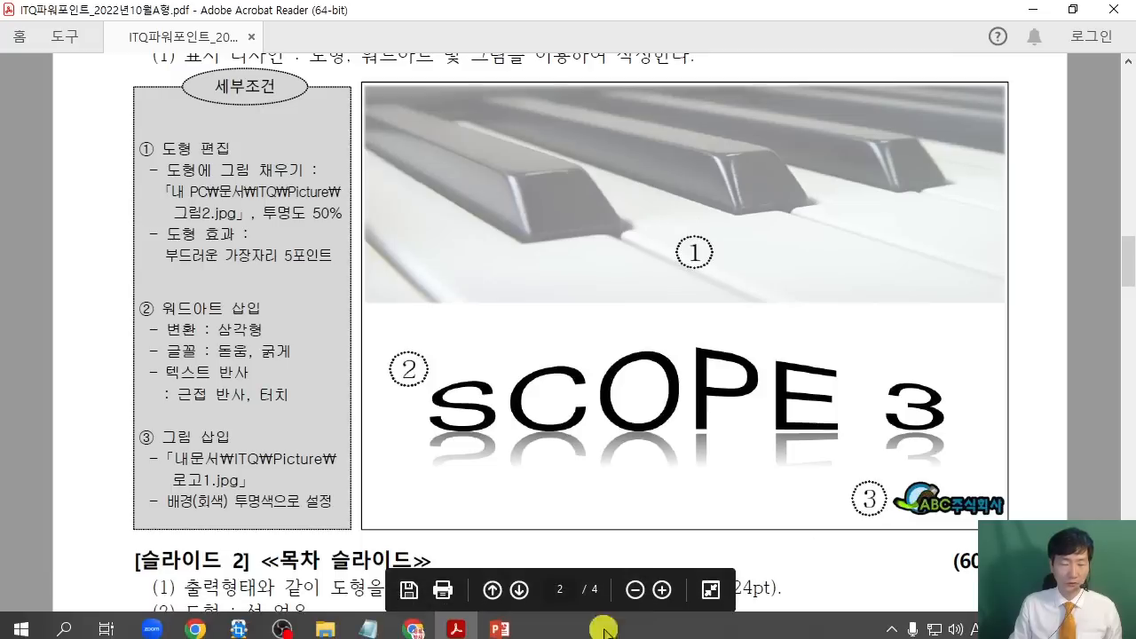
left_click(500, 632)
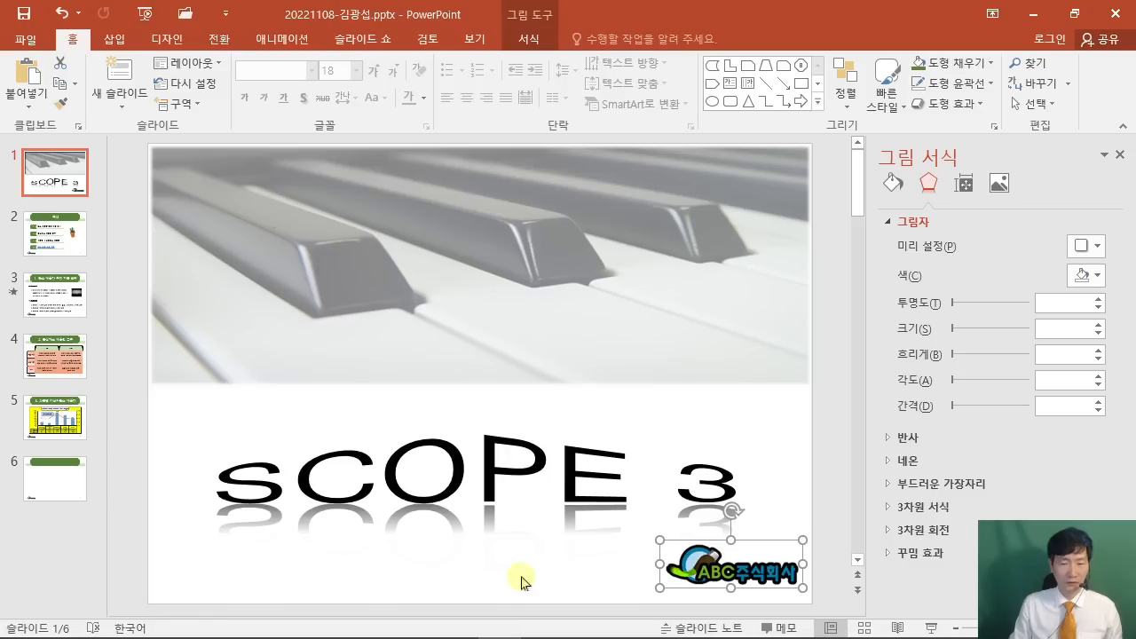
left_click(169, 351)
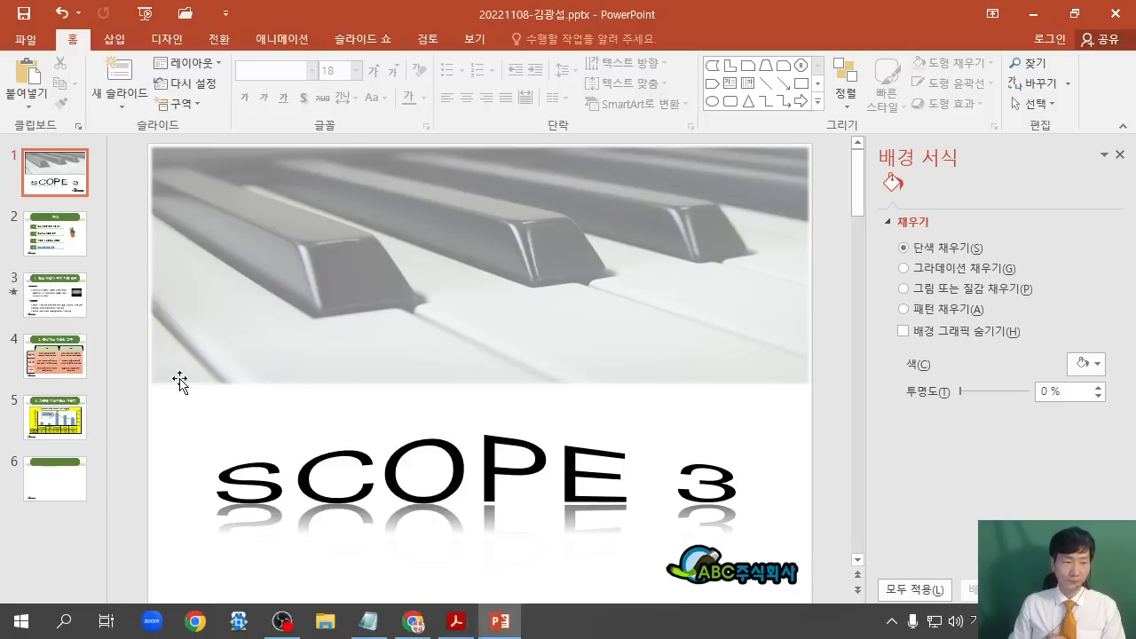
Go to slide 6, close the background formatting pane and reduce the presentation window from full screen.
left_click(55, 479)
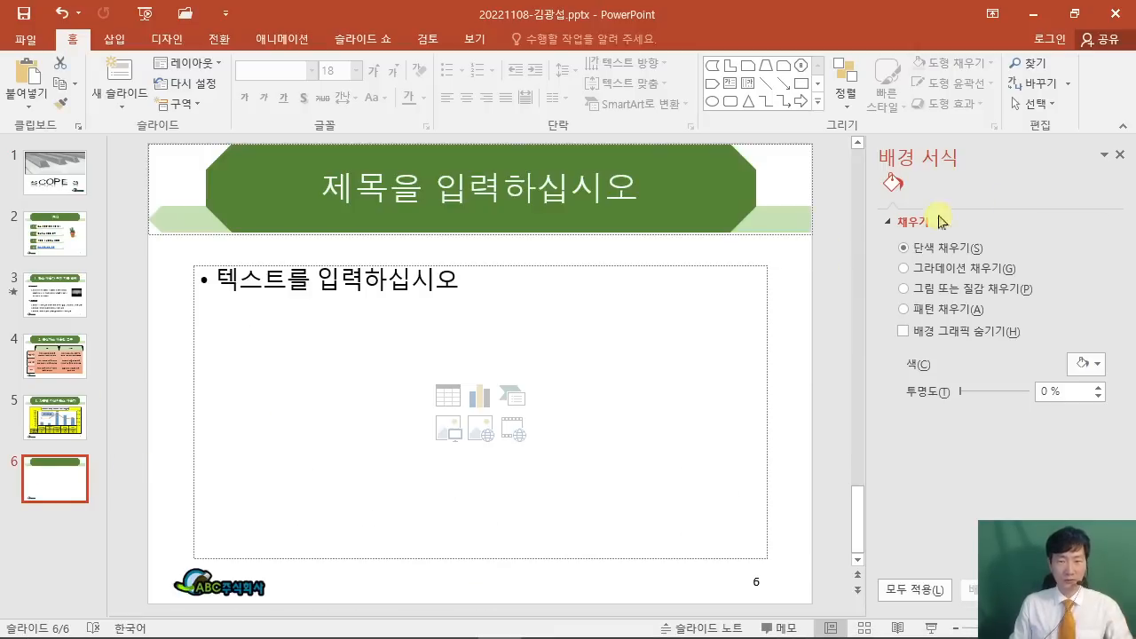
left_click(1121, 156)
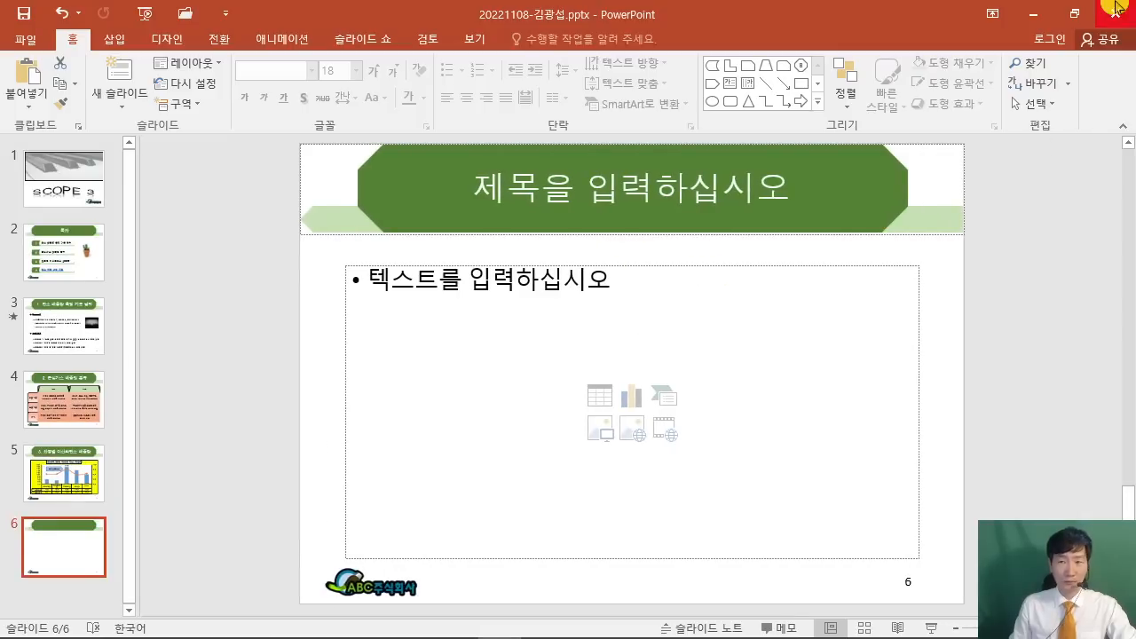
left_click(1075, 14)
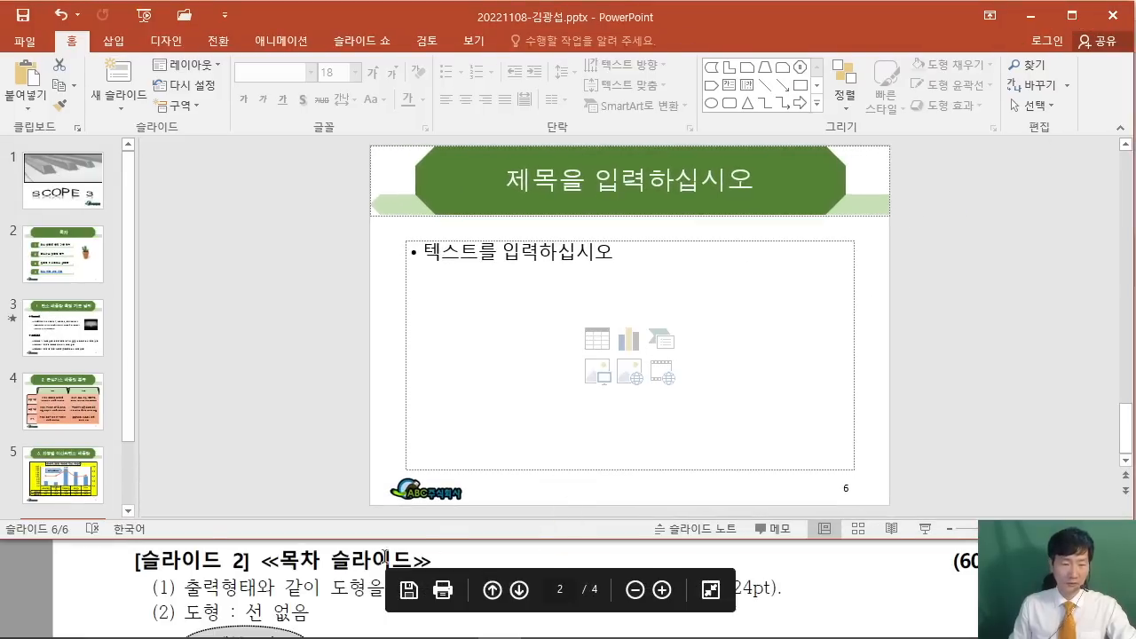
Find the 슬라이드 6 도형 슬라이드 task on the exam sheet and arrange its window so its title shows alongside the presentation.
left_click(399, 548)
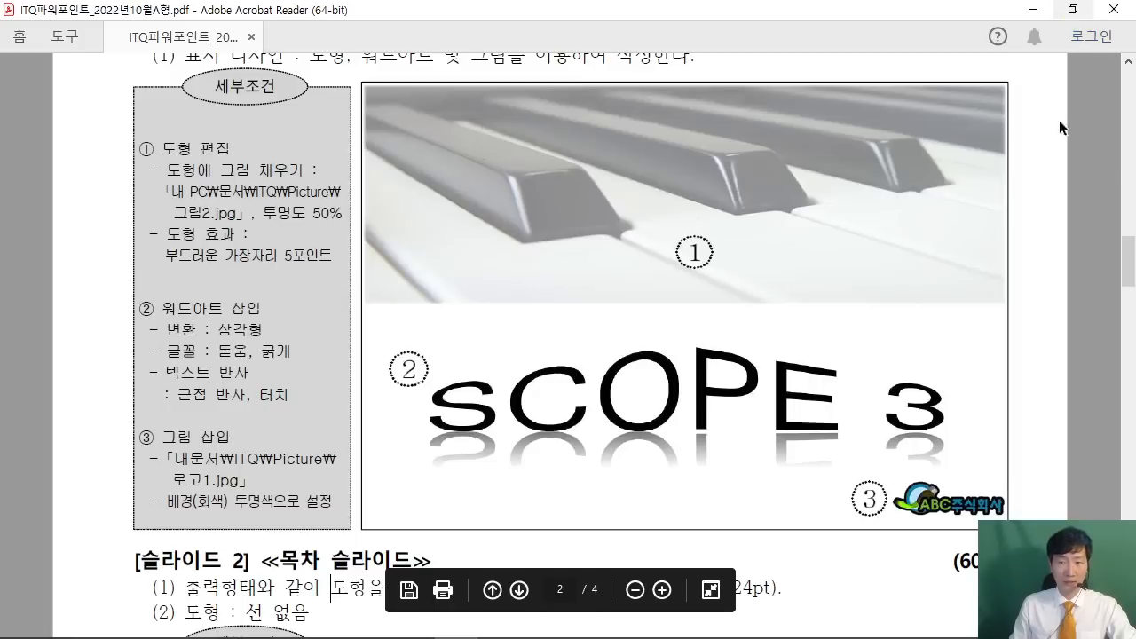
left_click_drag(1128, 251, 1128, 562)
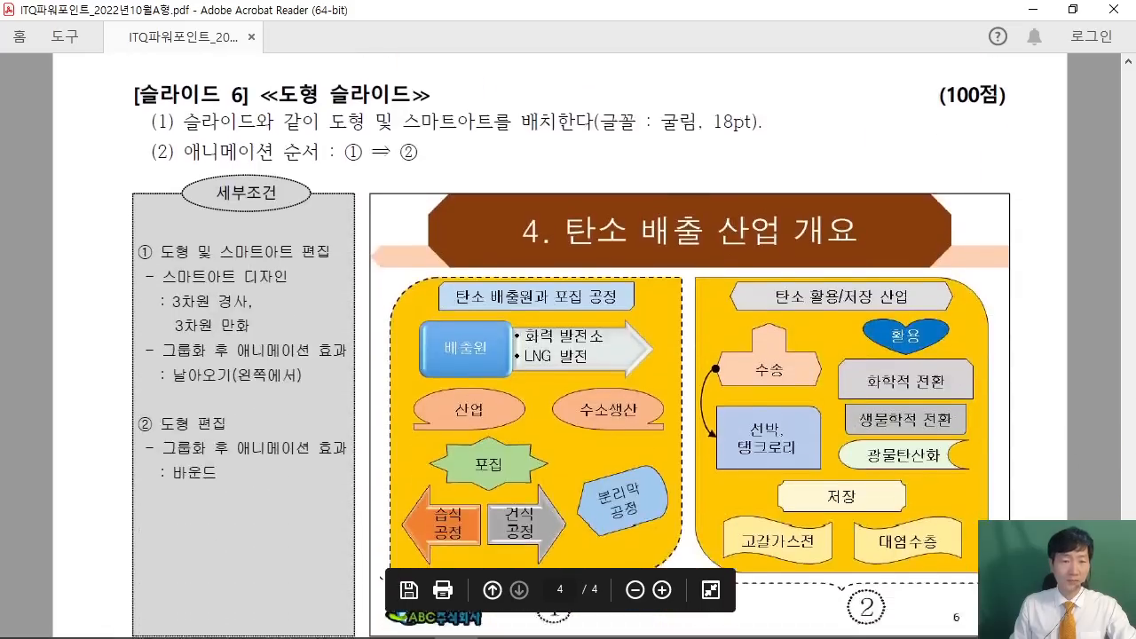
scroll(571, 346, "down", 3)
scroll(572, 346, "up", 3)
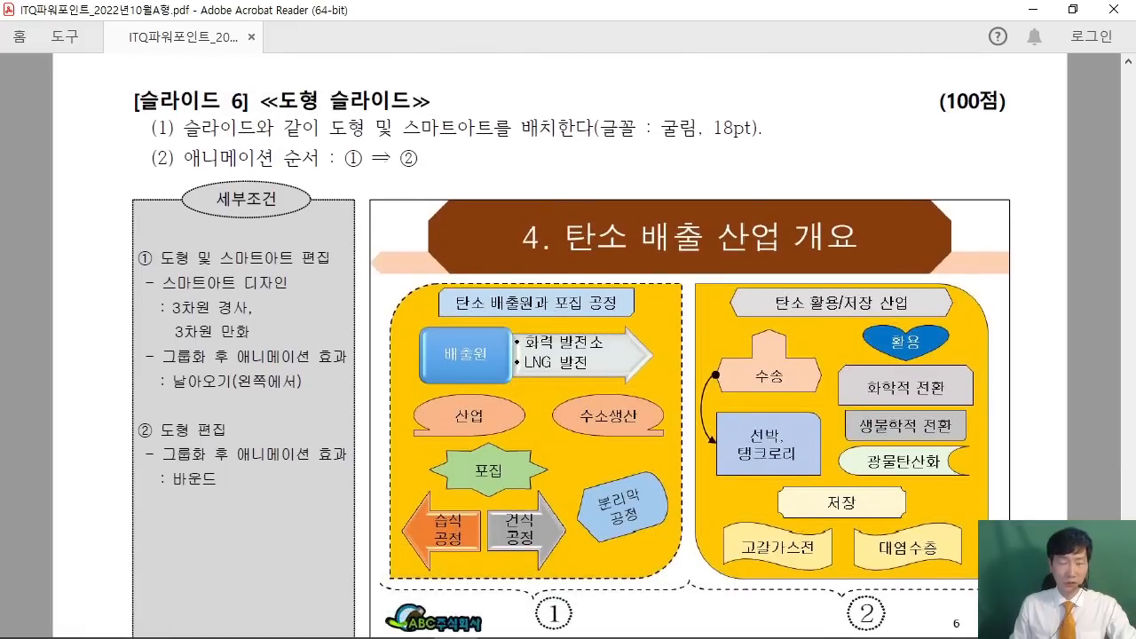
scroll(571, 353, "down", 1)
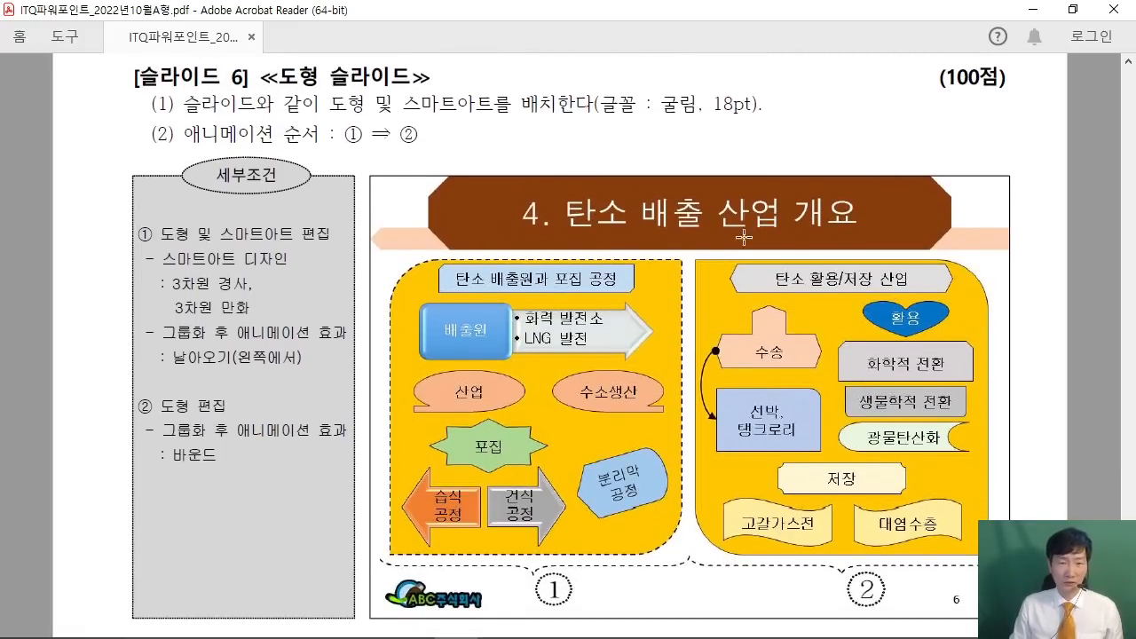
left_click(1072, 9)
scroll(523, 542, "down", 5)
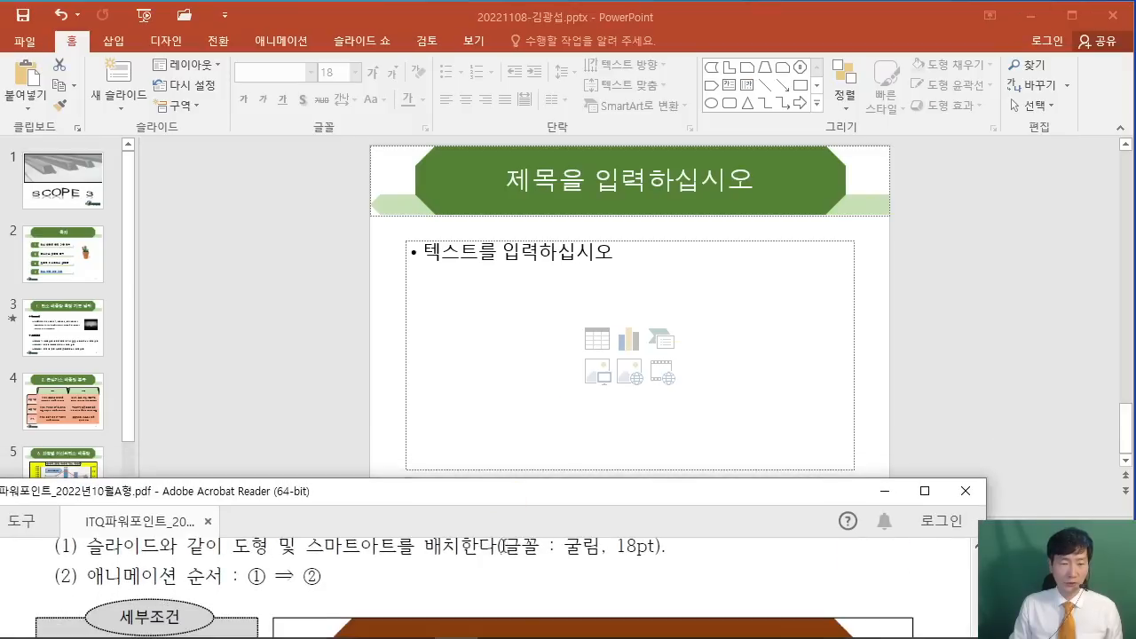
scroll(524, 543, "up", 1)
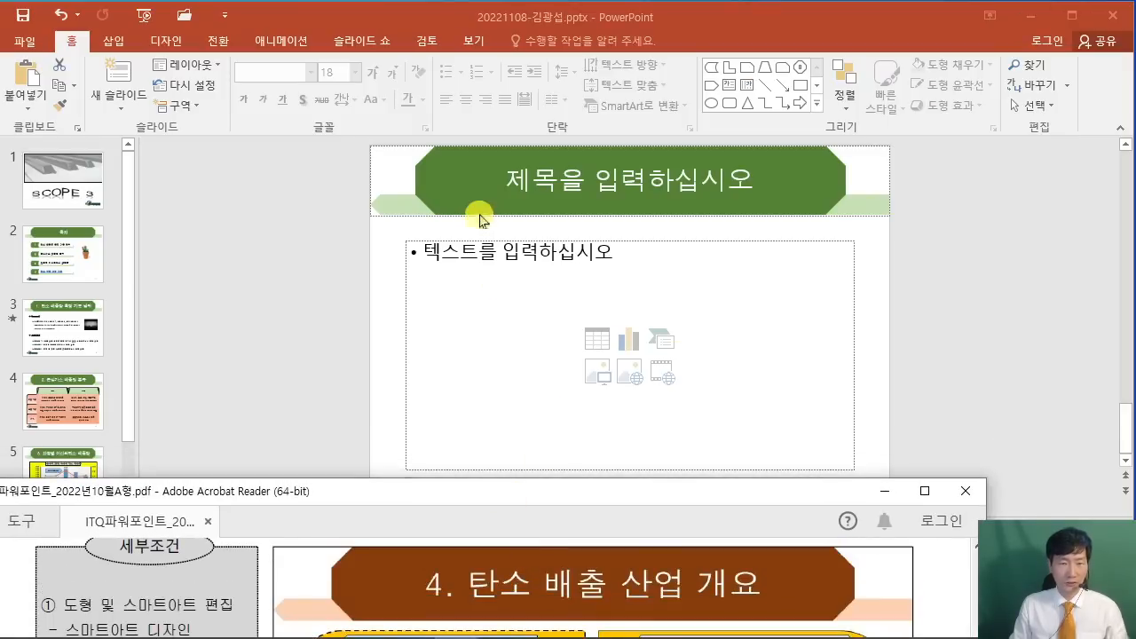
Enter the slide 6 title "4. 탄소 배출 산업 개요" and delete the empty content placeholder.
left_click(529, 188)
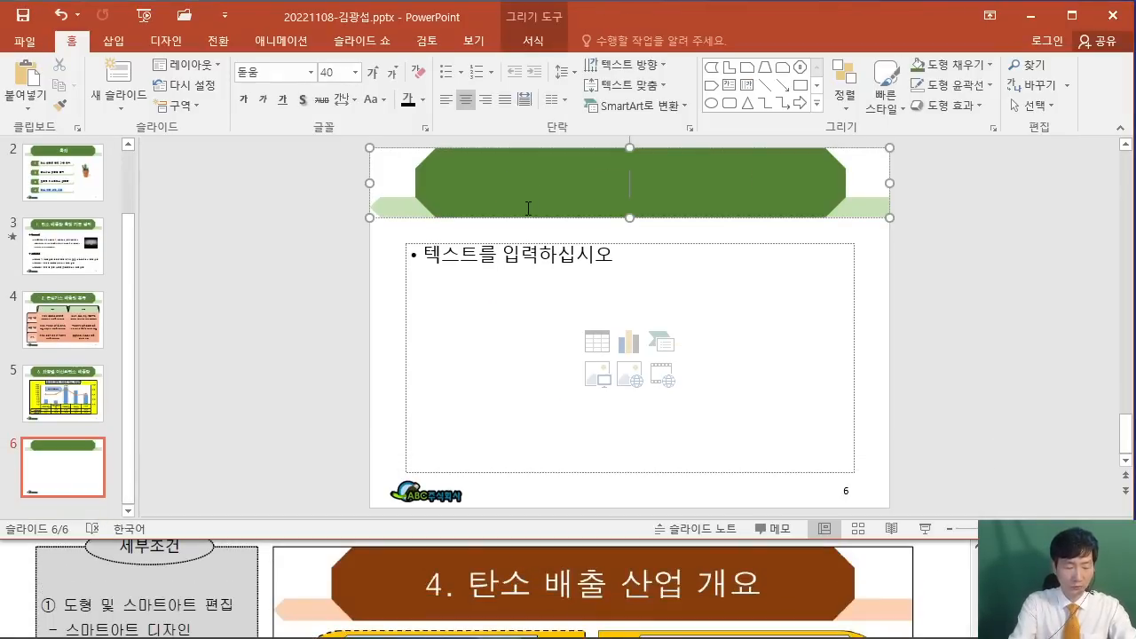
type("4. 탄소 배")
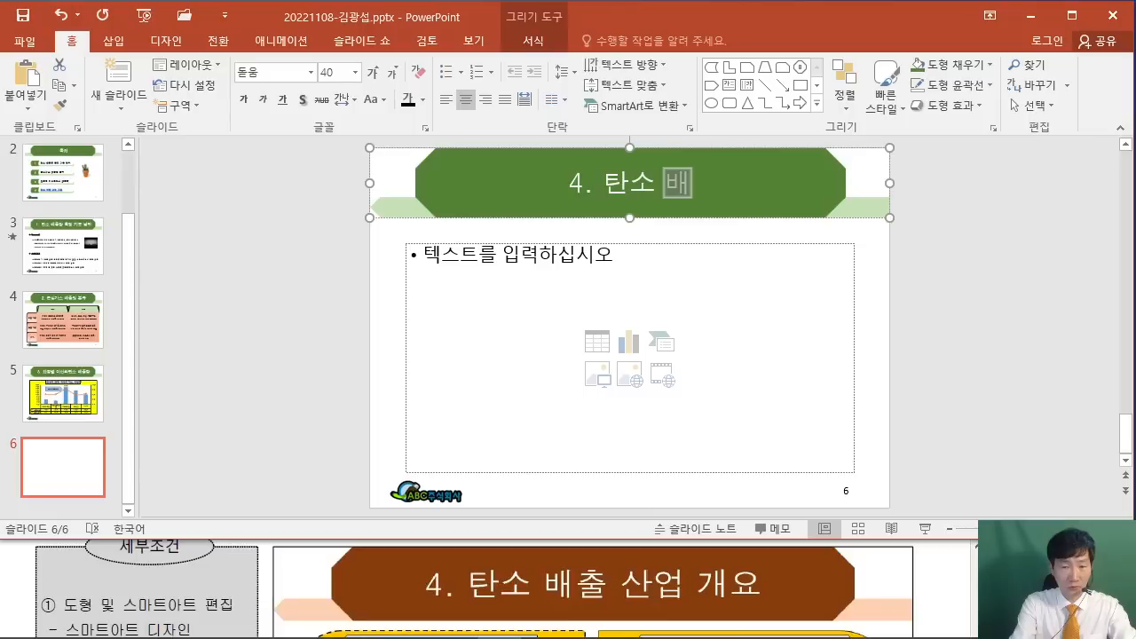
type("출 산업 개요")
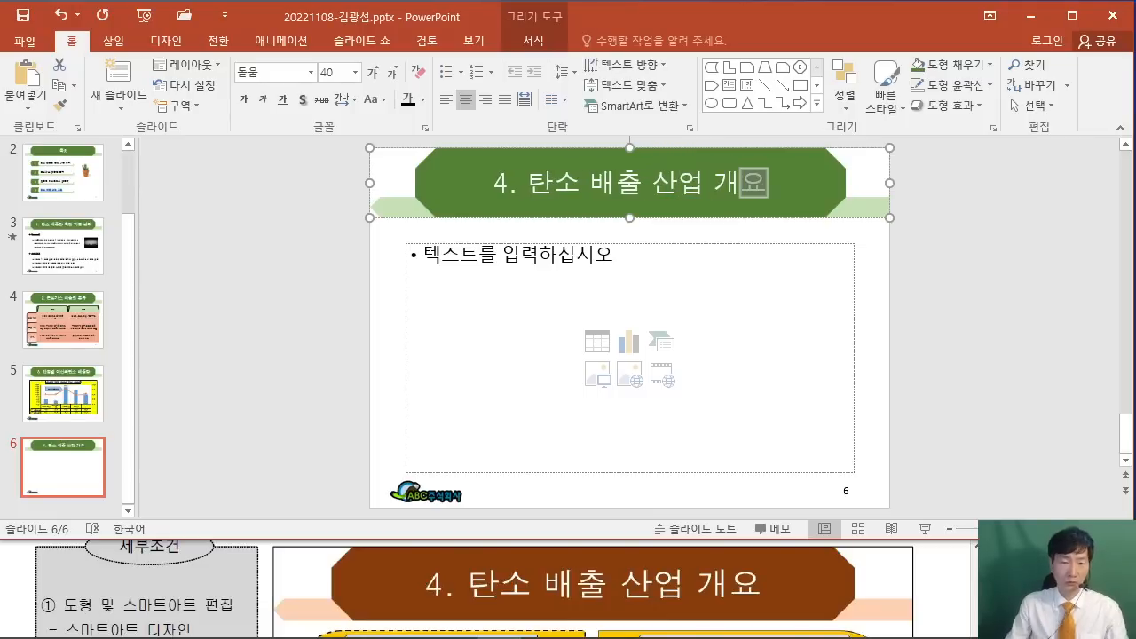
left_click(527, 241)
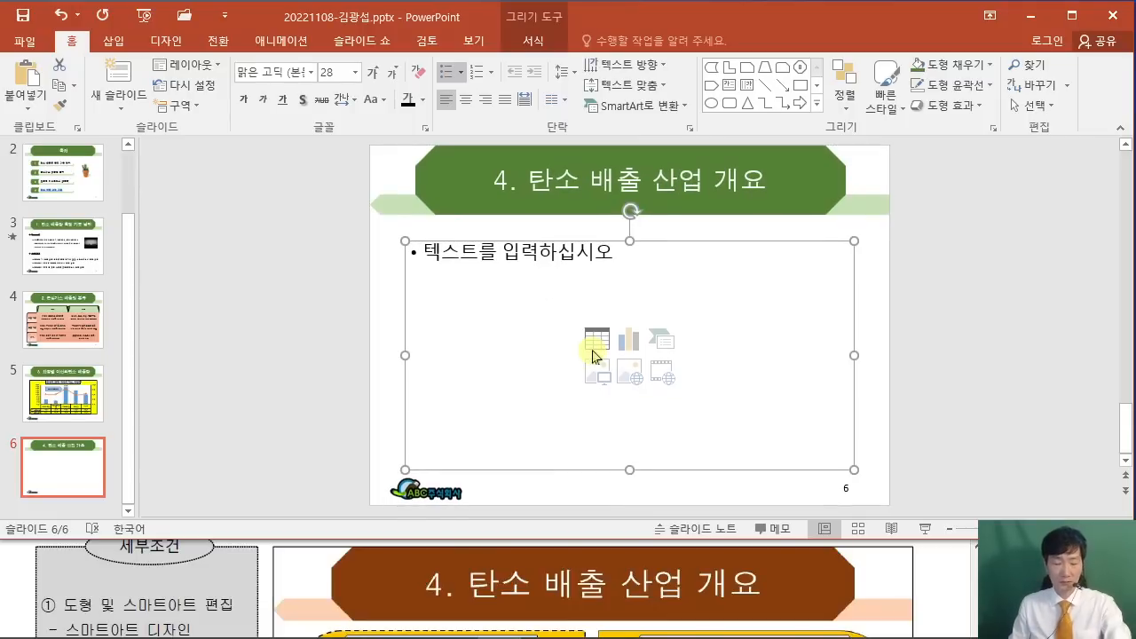
key("Delete")
scroll(593, 354, "up", 2)
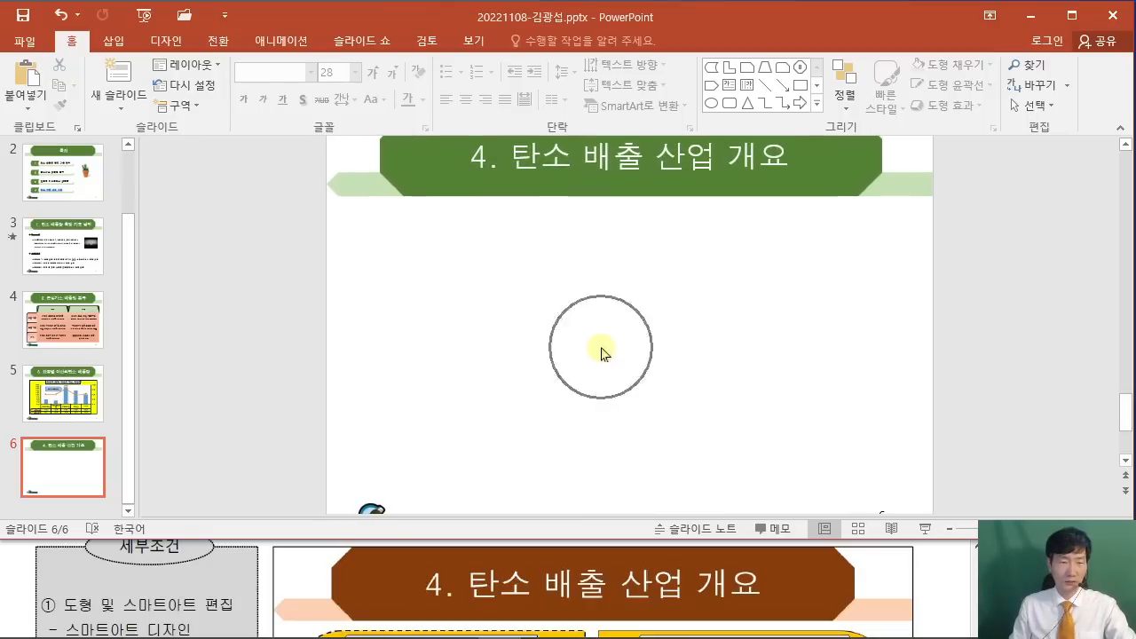
Enlarge the exam sheet to full screen and examine the shape and SmartArt layout required for slide 6.
left_click(248, 555)
left_click(926, 489)
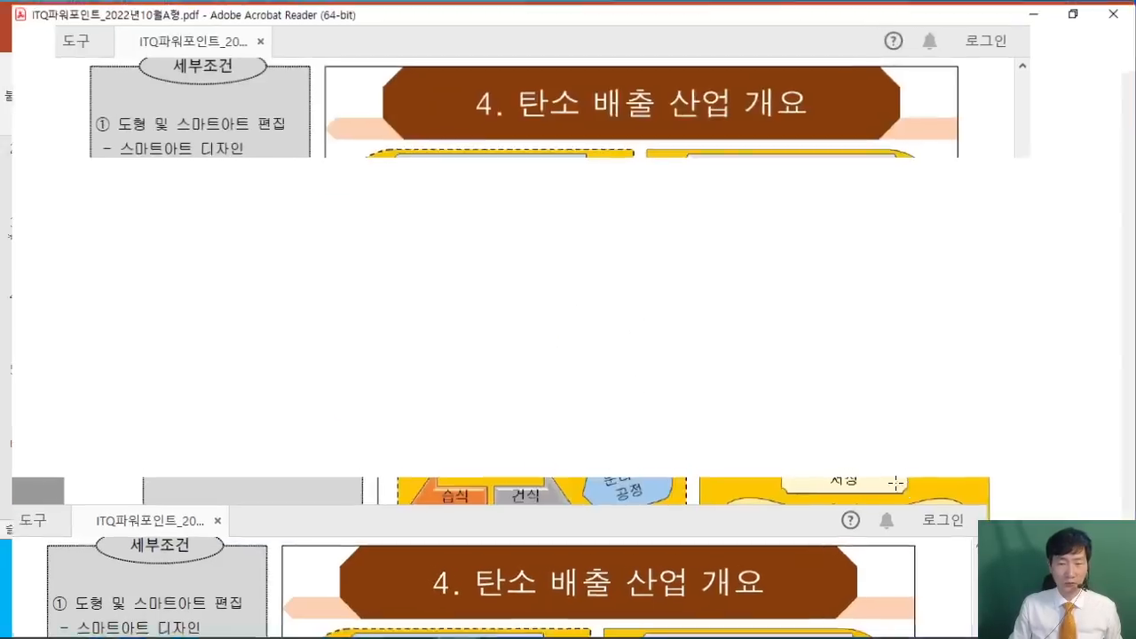
scroll(459, 291, "up", 2)
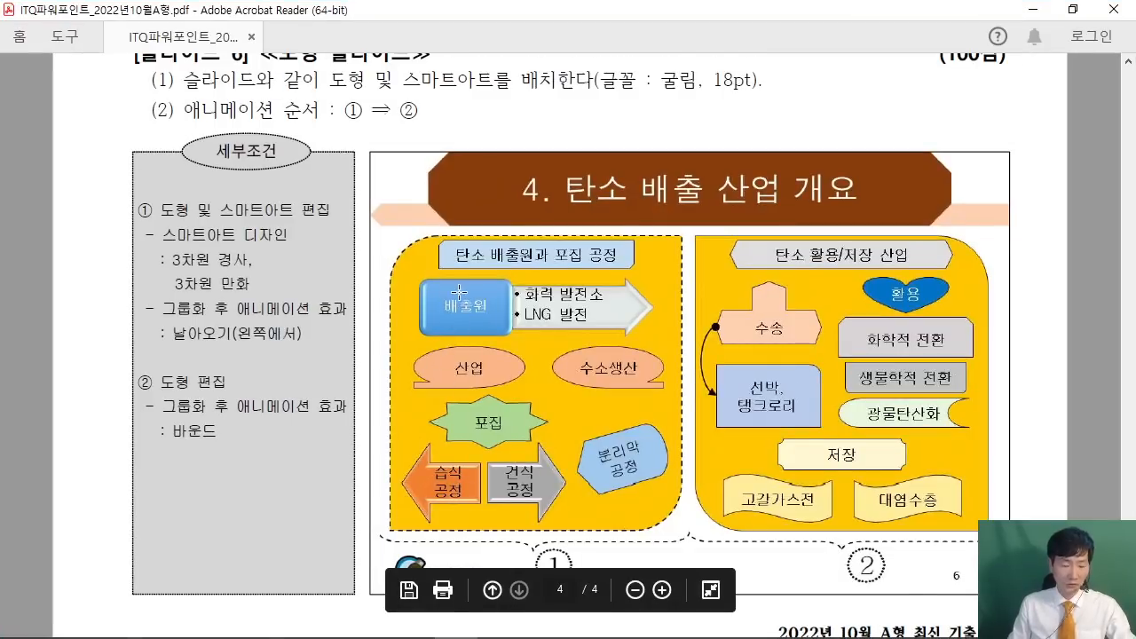